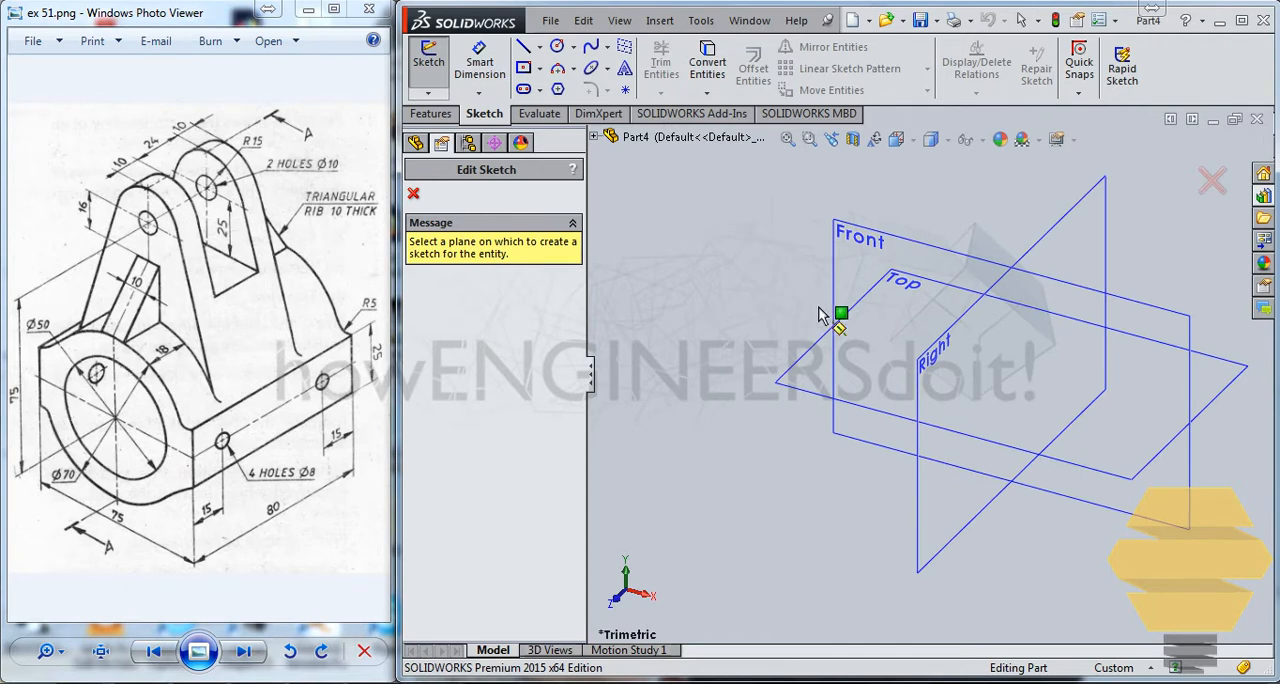
On the Front plane, sketch two concentric circles centred on the origin, about 60 mm and 84 mm in diameter.
{"action": "left_click", "coordinate": [837, 280]}
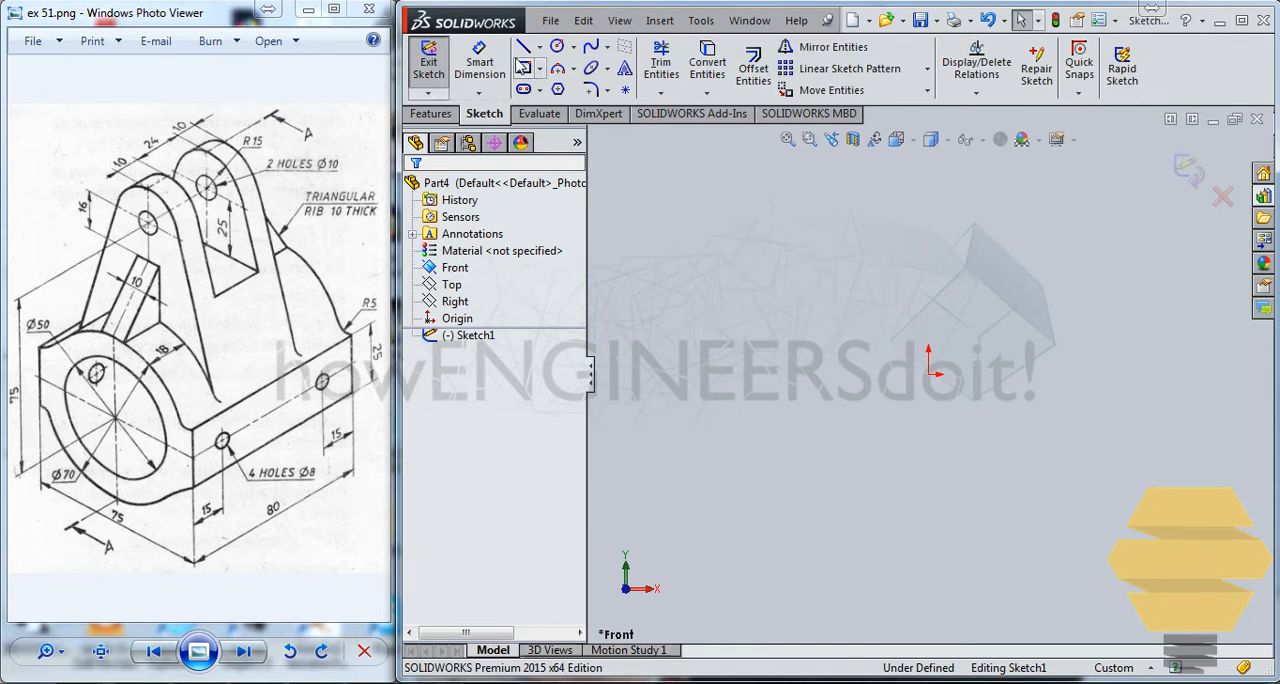
{"action": "left_click", "coordinate": [558, 48]}
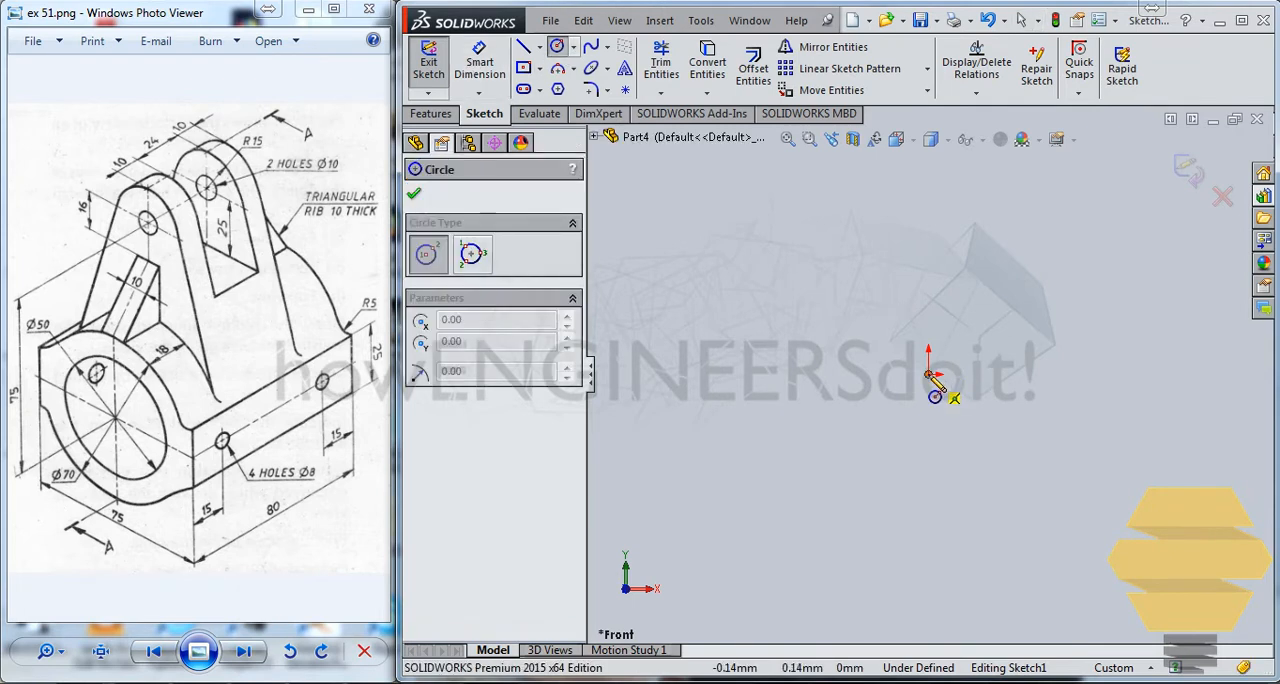
{"action": "left_click", "coordinate": [928, 374]}
{"action": "left_click", "coordinate": [1025, 328]}
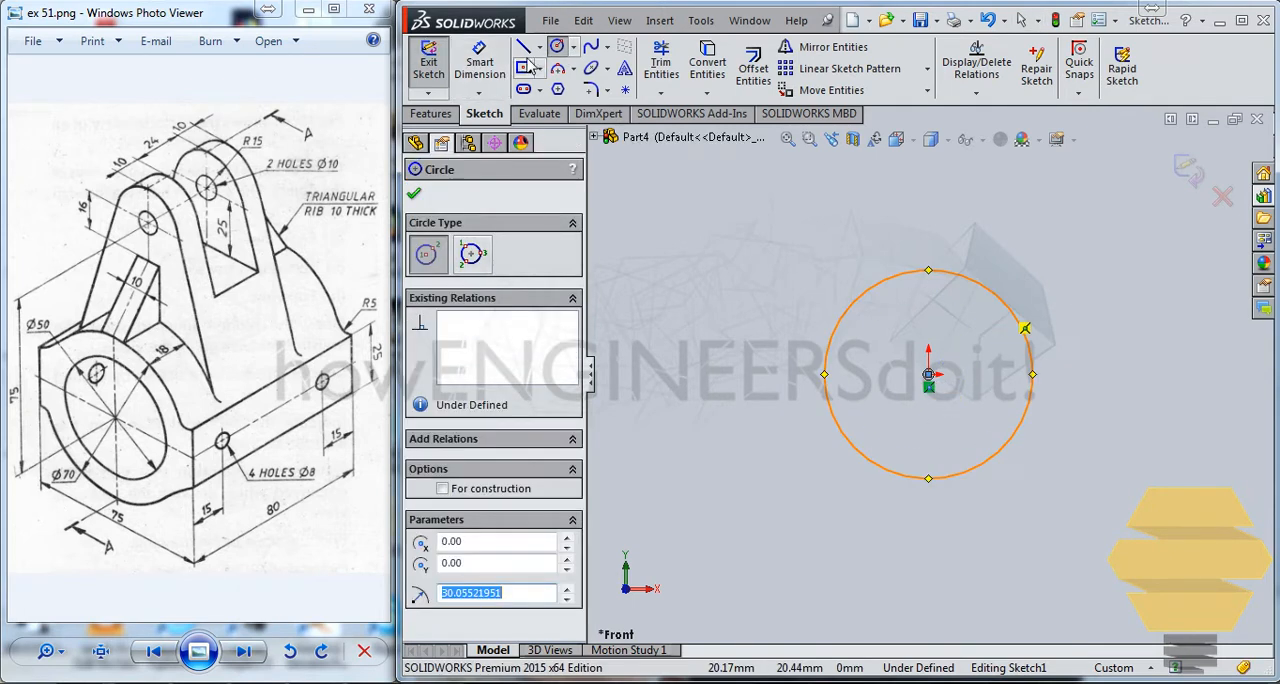
{"action": "left_click", "coordinate": [929, 374]}
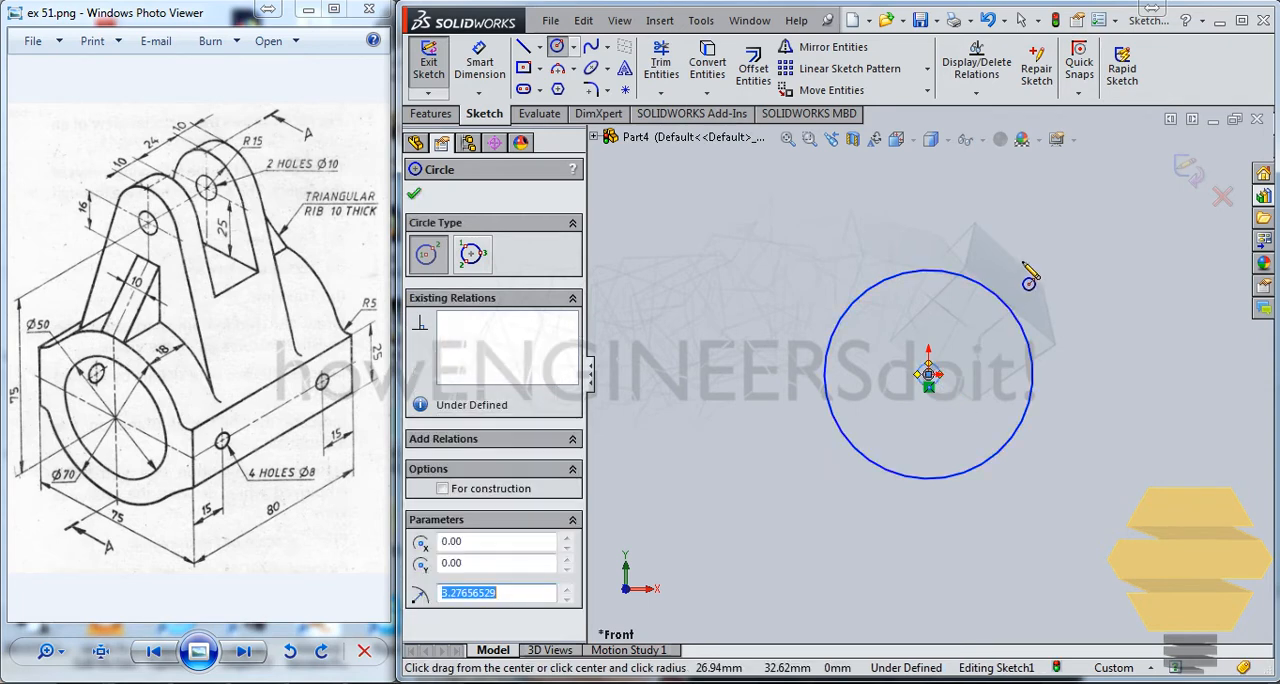
{"action": "key", "text": "Escape"}
{"action": "left_click_drag", "start_coordinate": [937, 381], "coordinate": [1043, 291]}
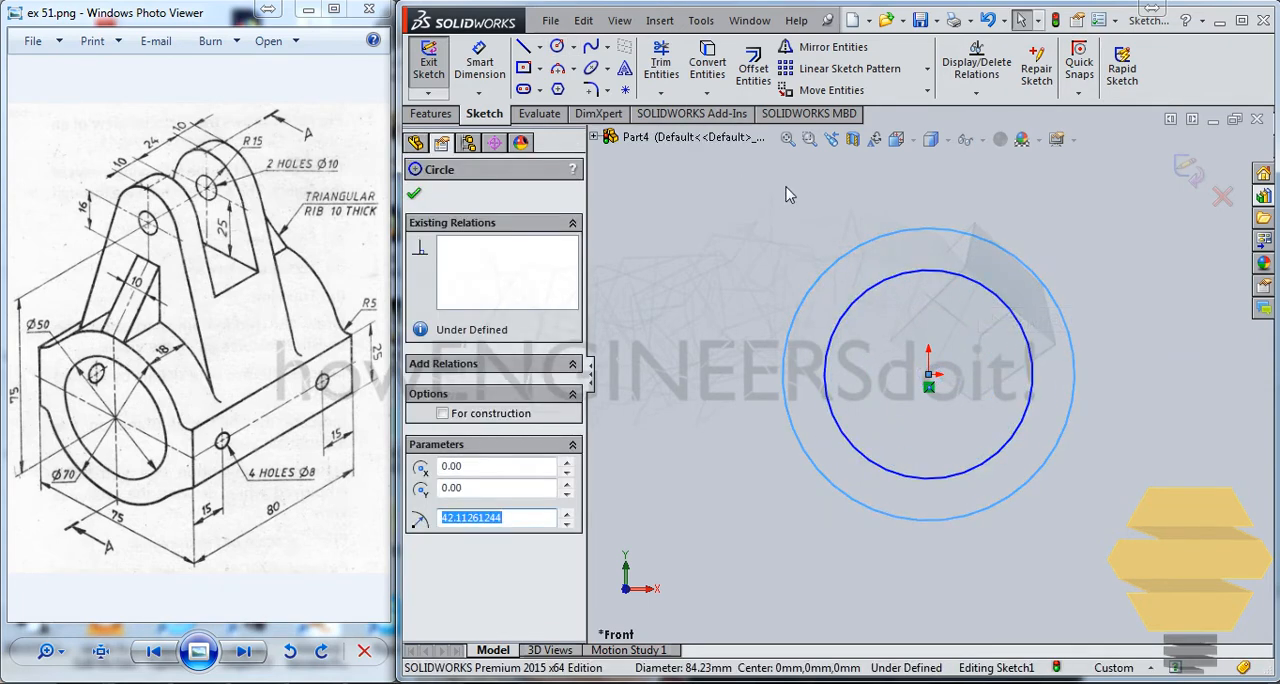
Dimension the inner circle's diameter as 50 mm and the outer circle's diameter as 70 mm.
{"action": "left_click", "coordinate": [479, 62]}
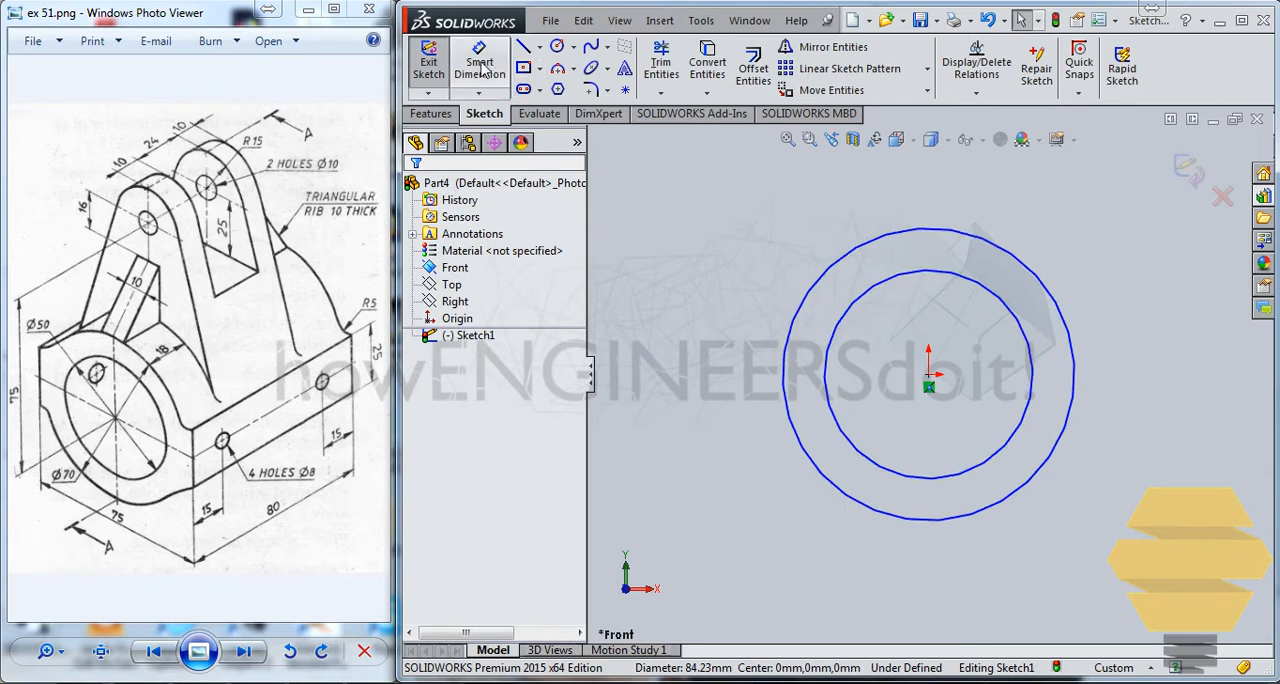
{"action": "left_click", "coordinate": [992, 288]}
{"action": "left_click", "coordinate": [1105, 252]}
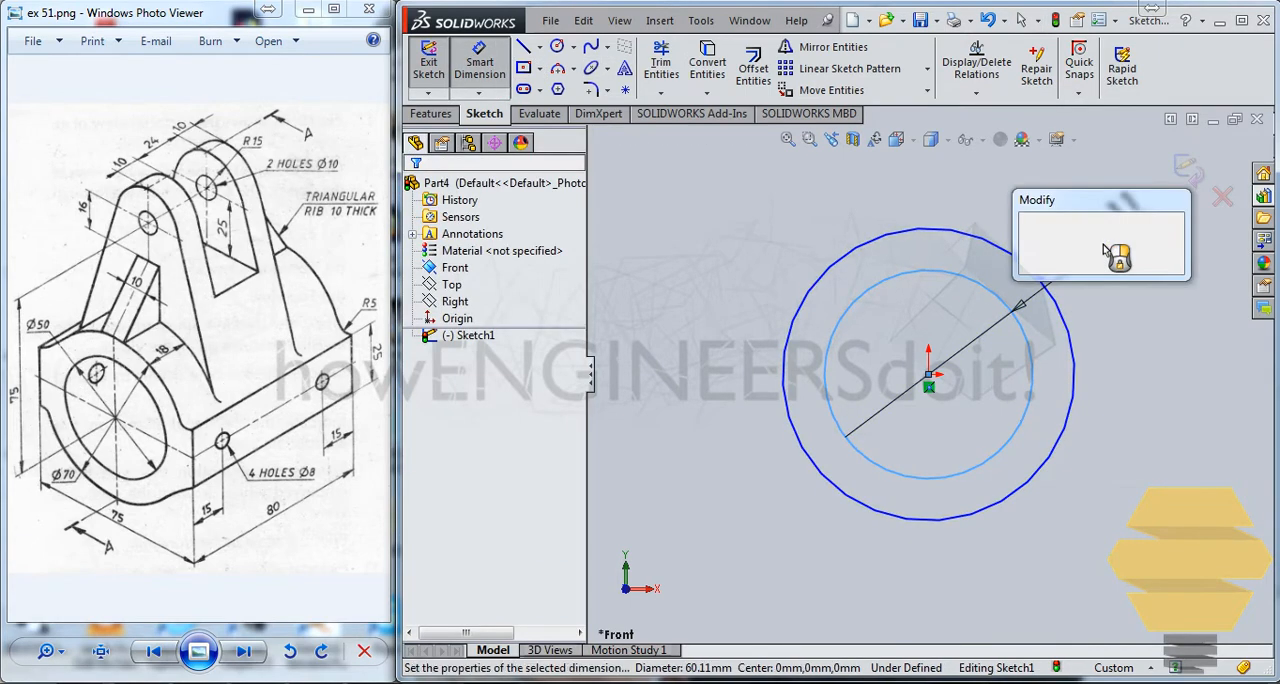
{"action": "type", "text": "50"}
{"action": "key", "text": "Return"}
{"action": "left_click", "coordinate": [935, 232]}
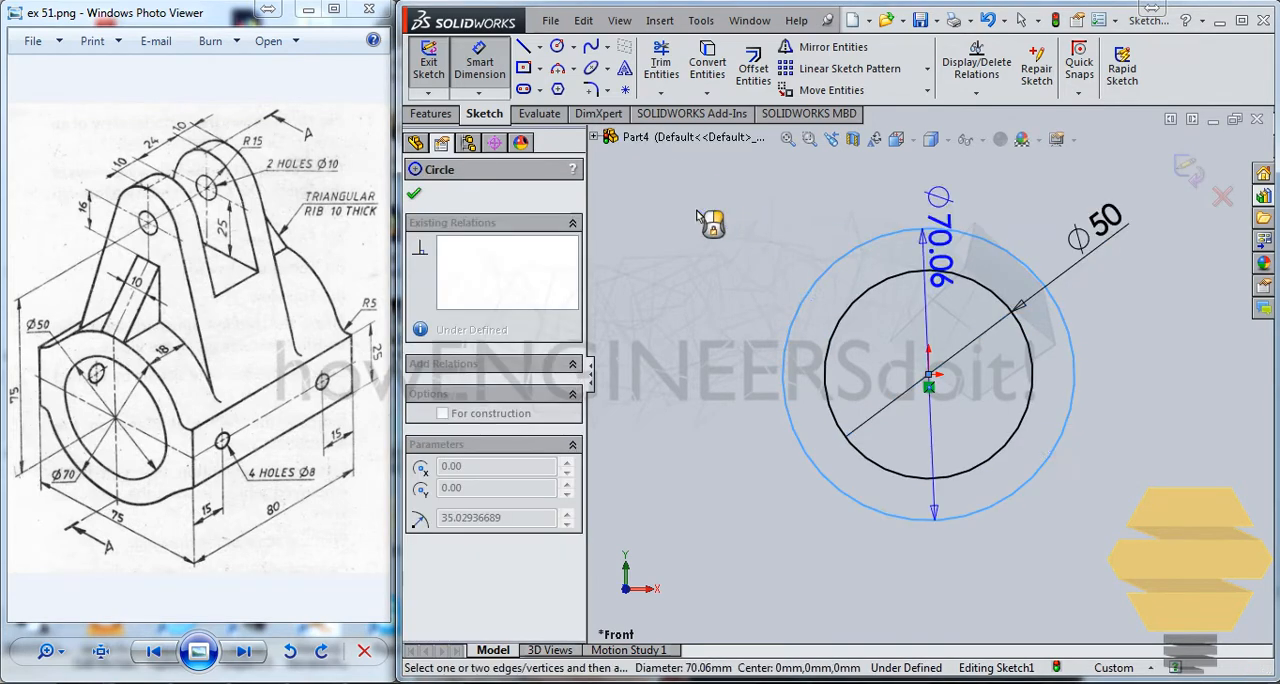
{"action": "left_click", "coordinate": [724, 229]}
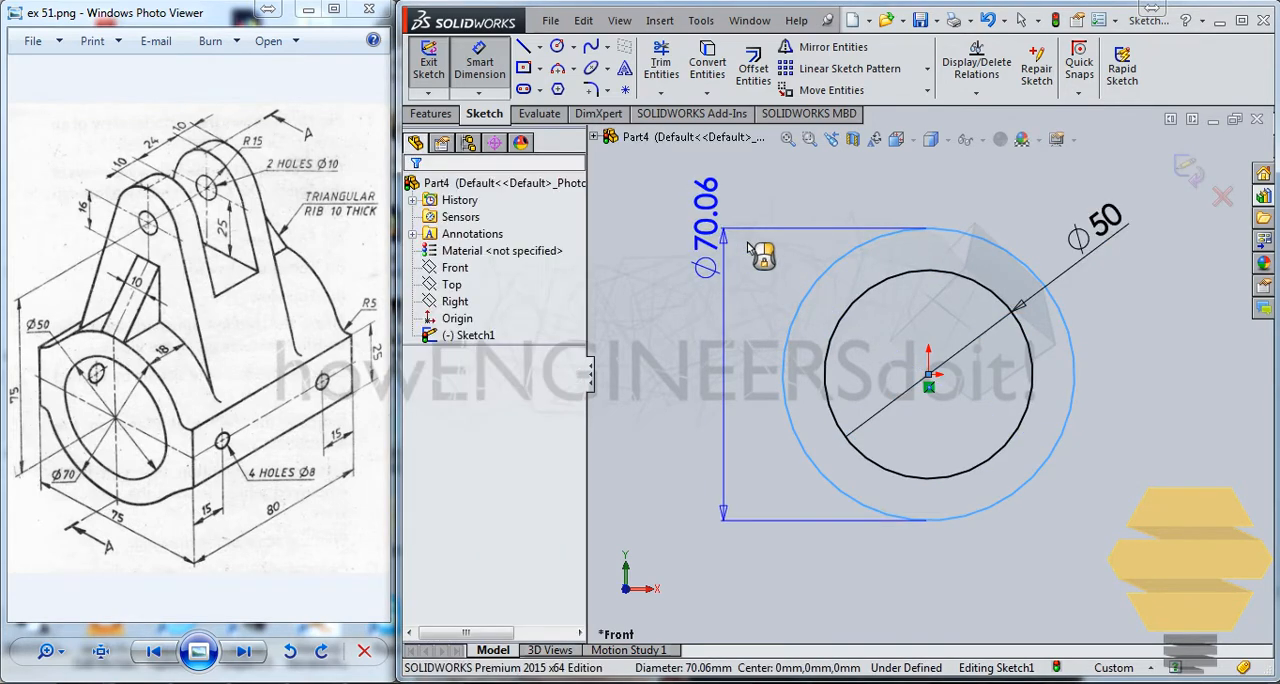
{"action": "key", "text": "Return"}
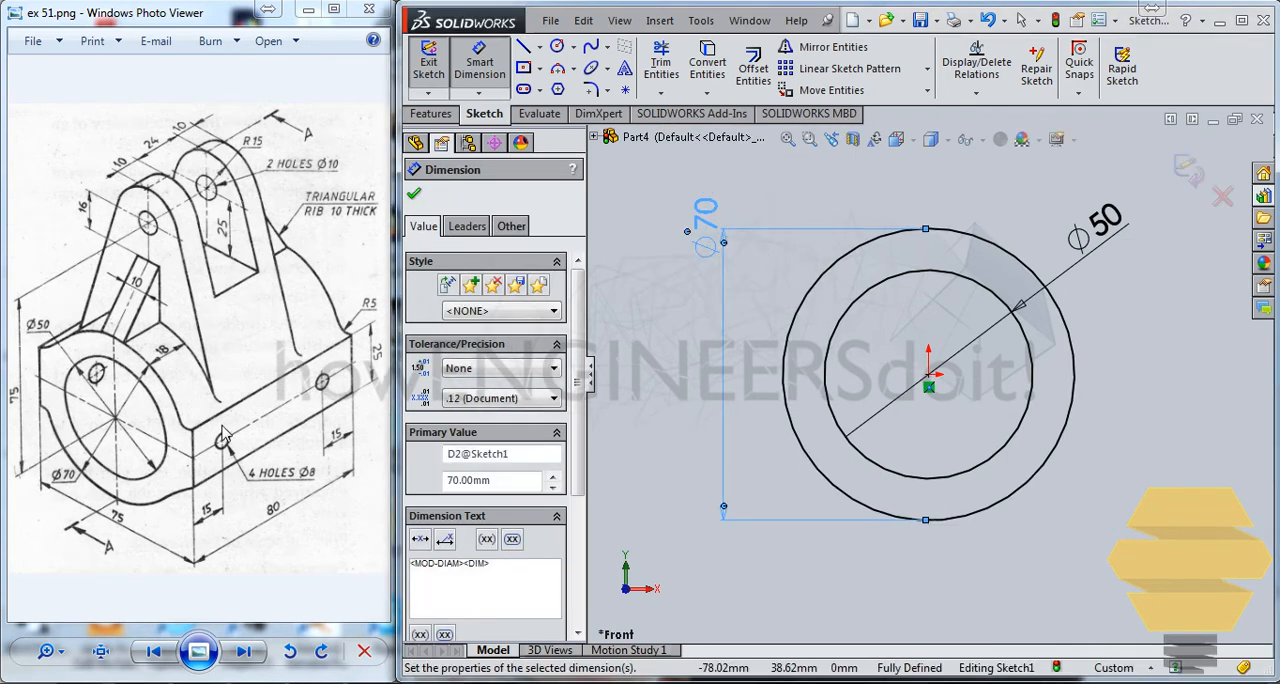
Sketch a vertical line about 30 mm long just outside the outer circle on its left side.
{"action": "left_click", "coordinate": [522, 47]}
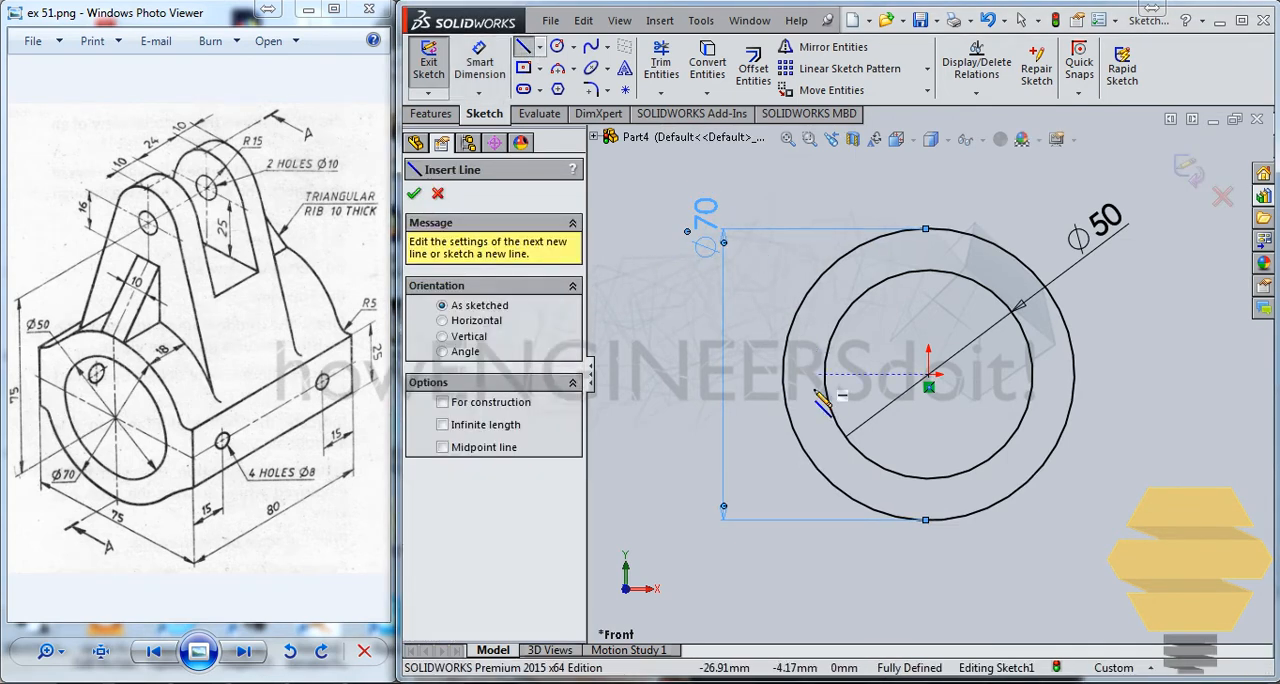
{"action": "left_click", "coordinate": [741, 315]}
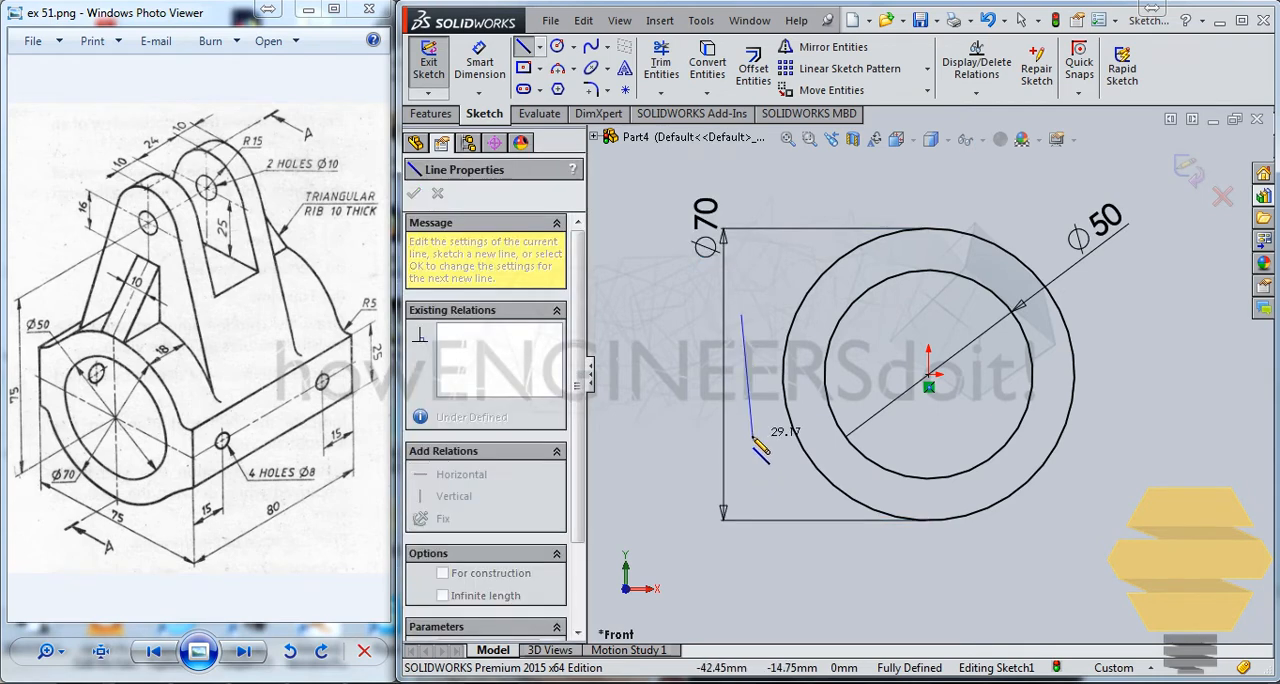
{"action": "left_click", "coordinate": [742, 438]}
{"action": "key", "text": "Escape"}
{"action": "key", "text": "Escape"}
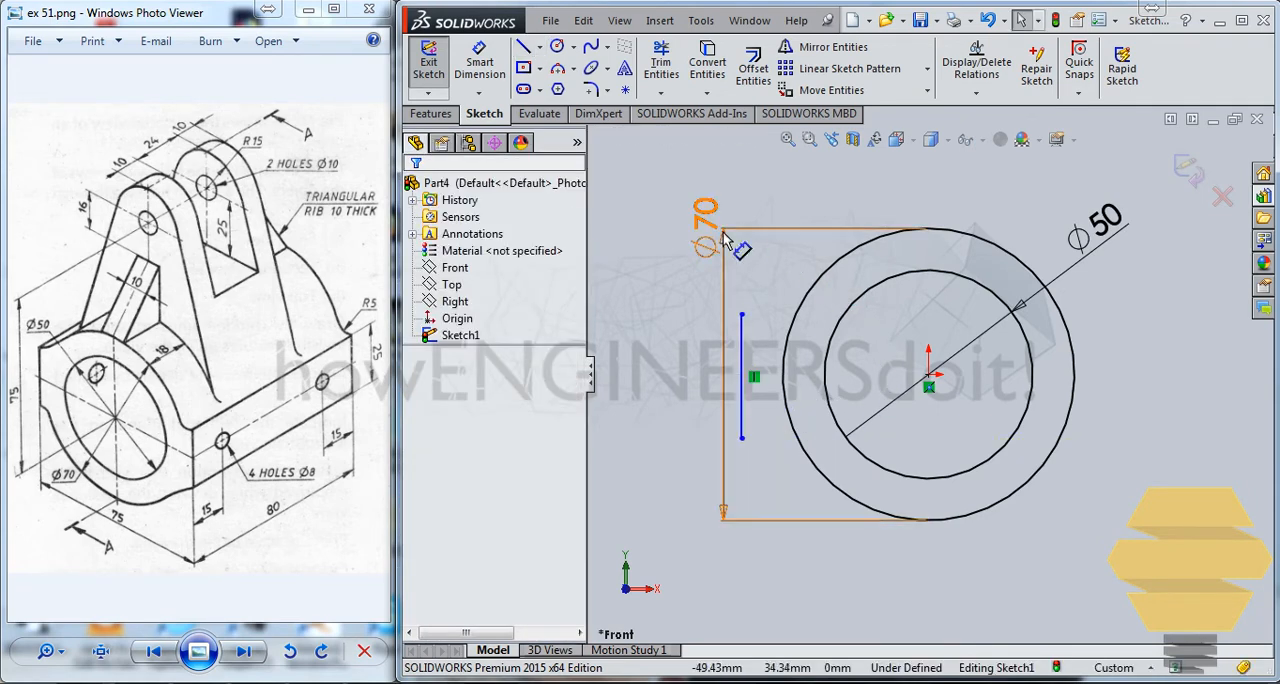
{"action": "left_click", "coordinate": [592, 48]}
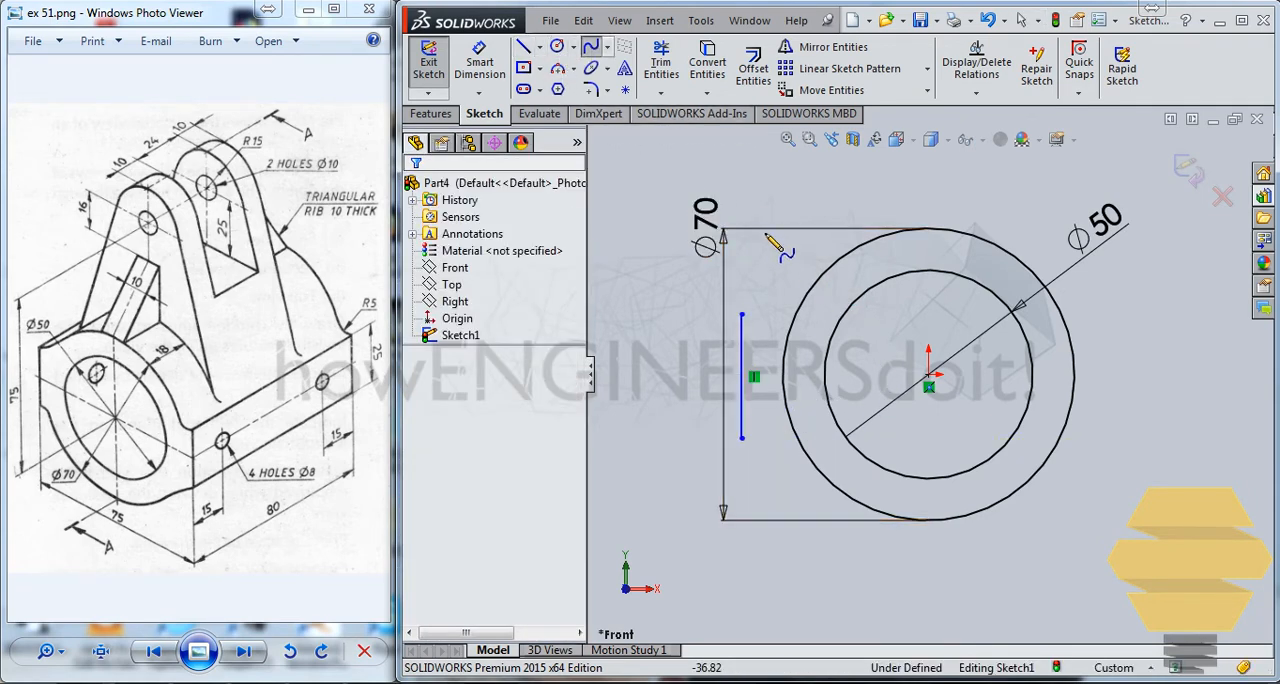
{"action": "key", "text": "Escape"}
{"action": "left_click", "coordinate": [574, 70]}
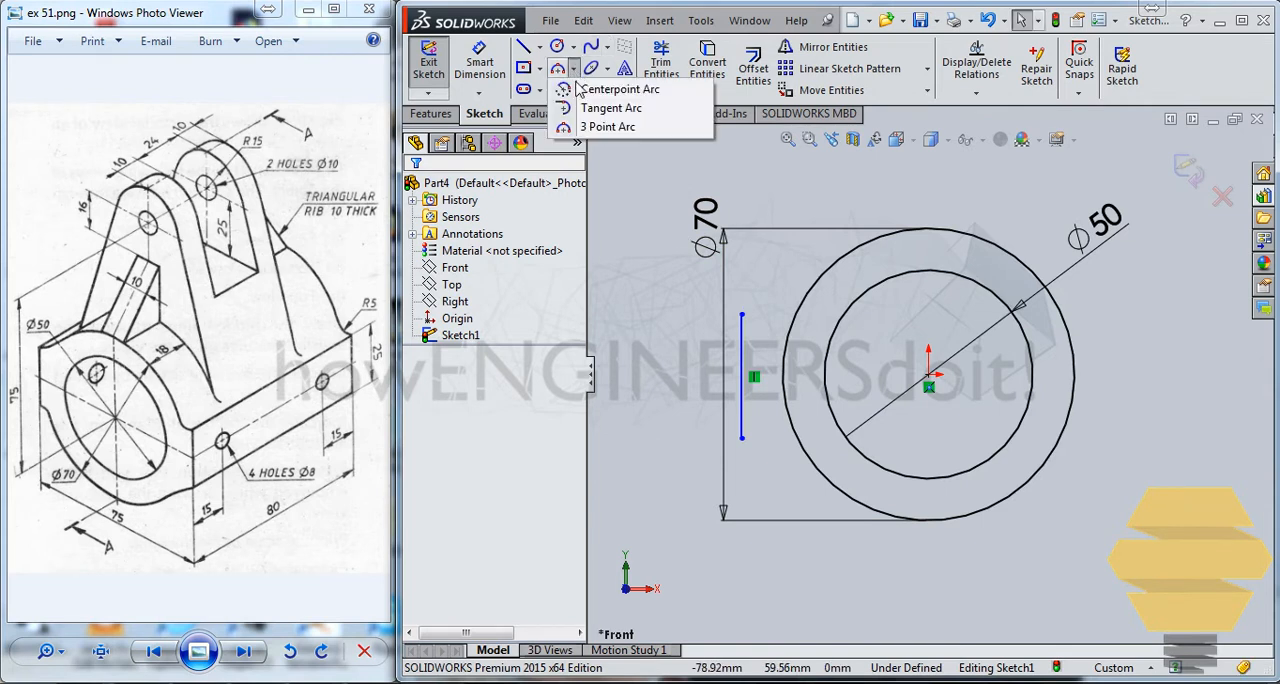
{"action": "left_click", "coordinate": [603, 127]}
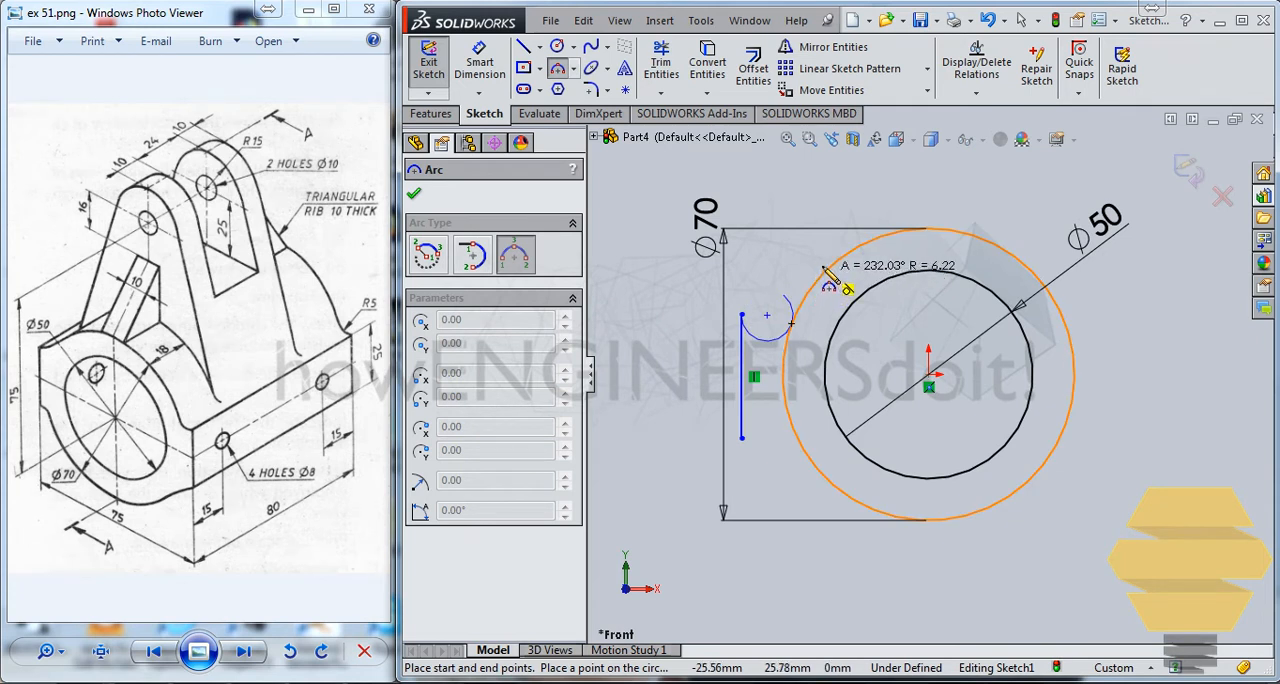
{"action": "key", "text": "Escape"}
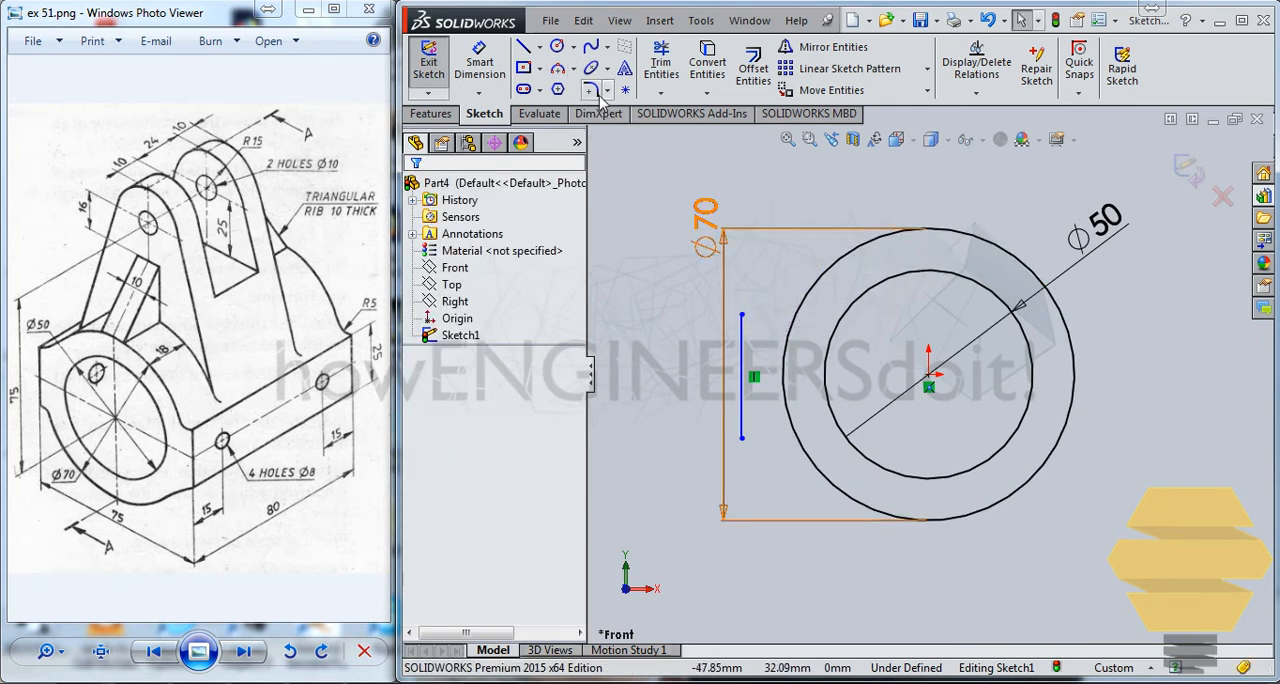
Draw a 90° three-point arc of about 10 mm radius from the vertical line's upper end toward the outer circle.
{"action": "left_click", "coordinate": [560, 67]}
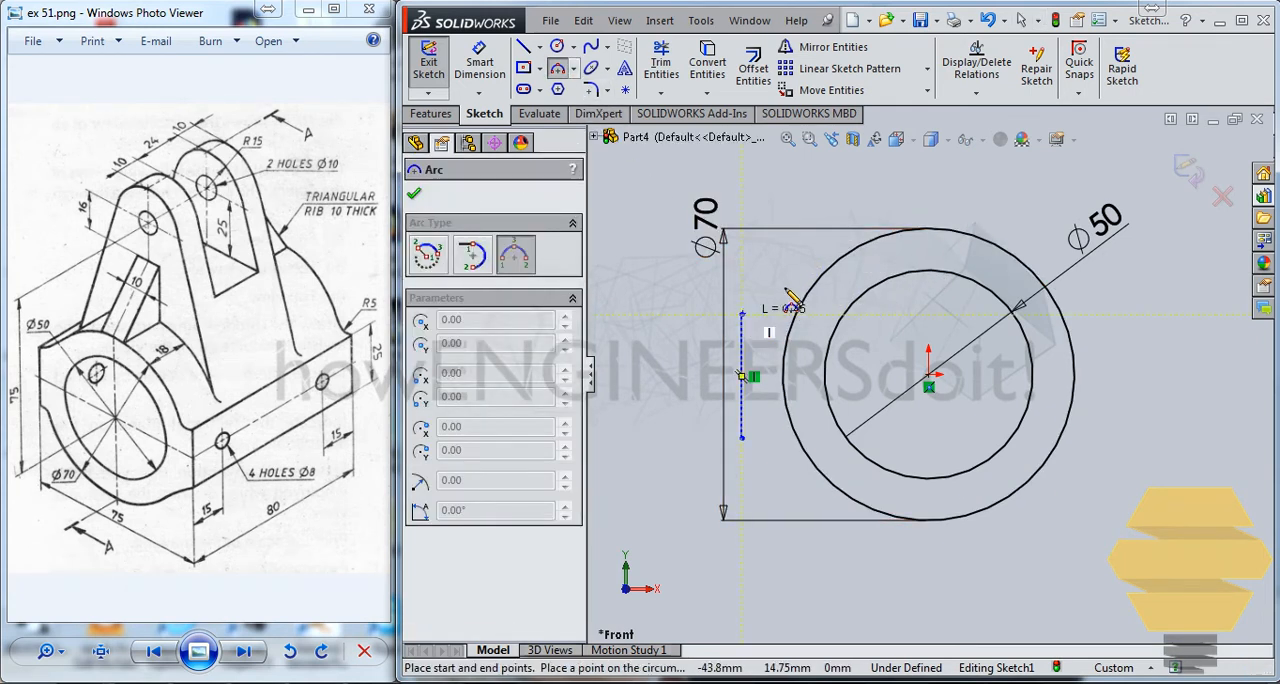
{"action": "left_click", "coordinate": [797, 298]}
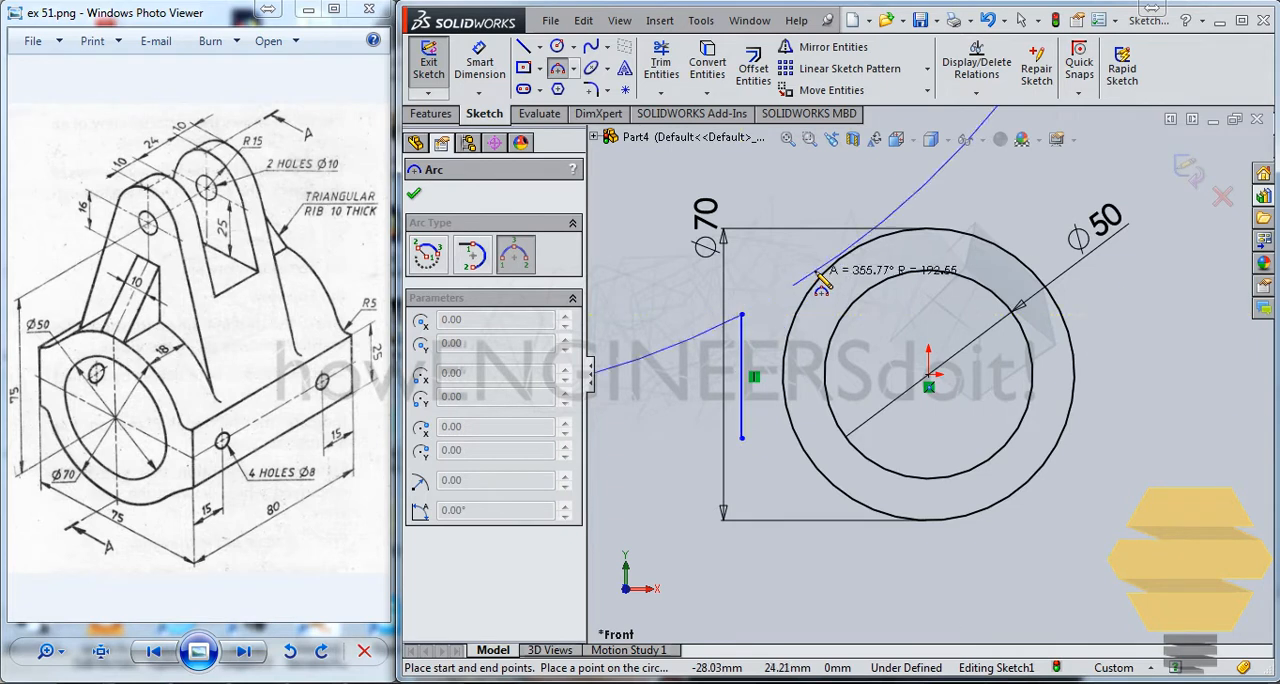
{"action": "left_click", "coordinate": [772, 310]}
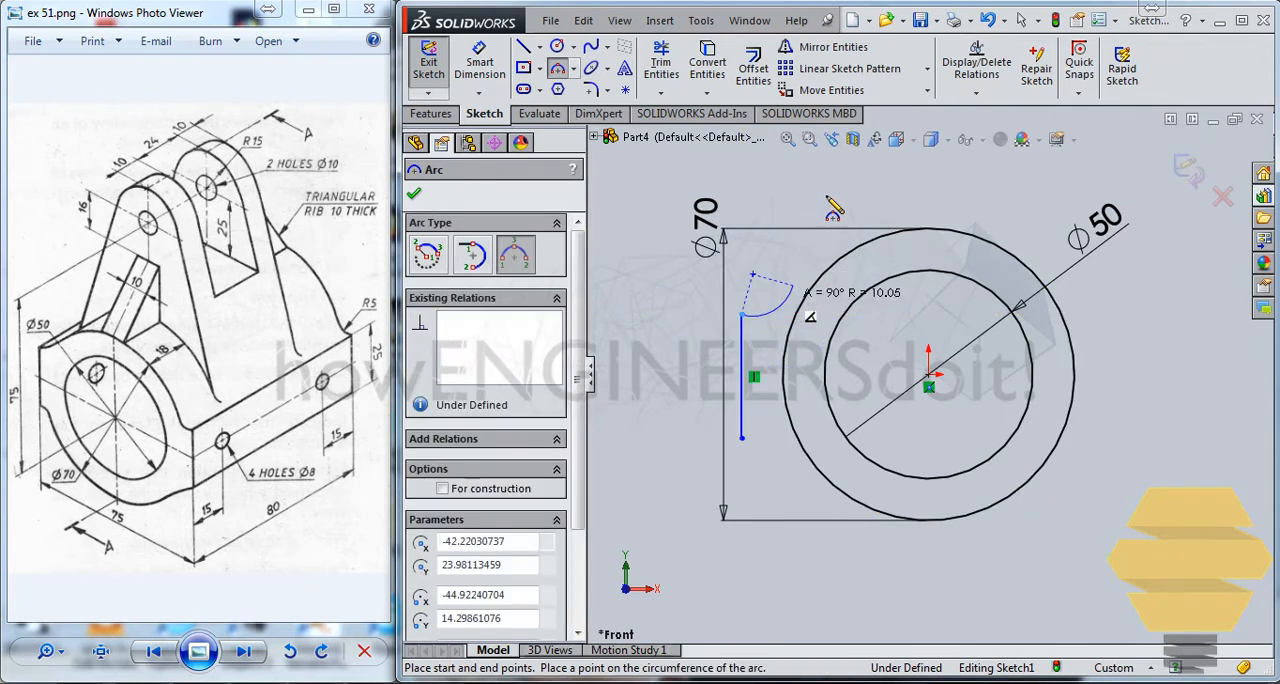
{"action": "key", "text": "Escape"}
{"action": "key", "text": "Escape"}
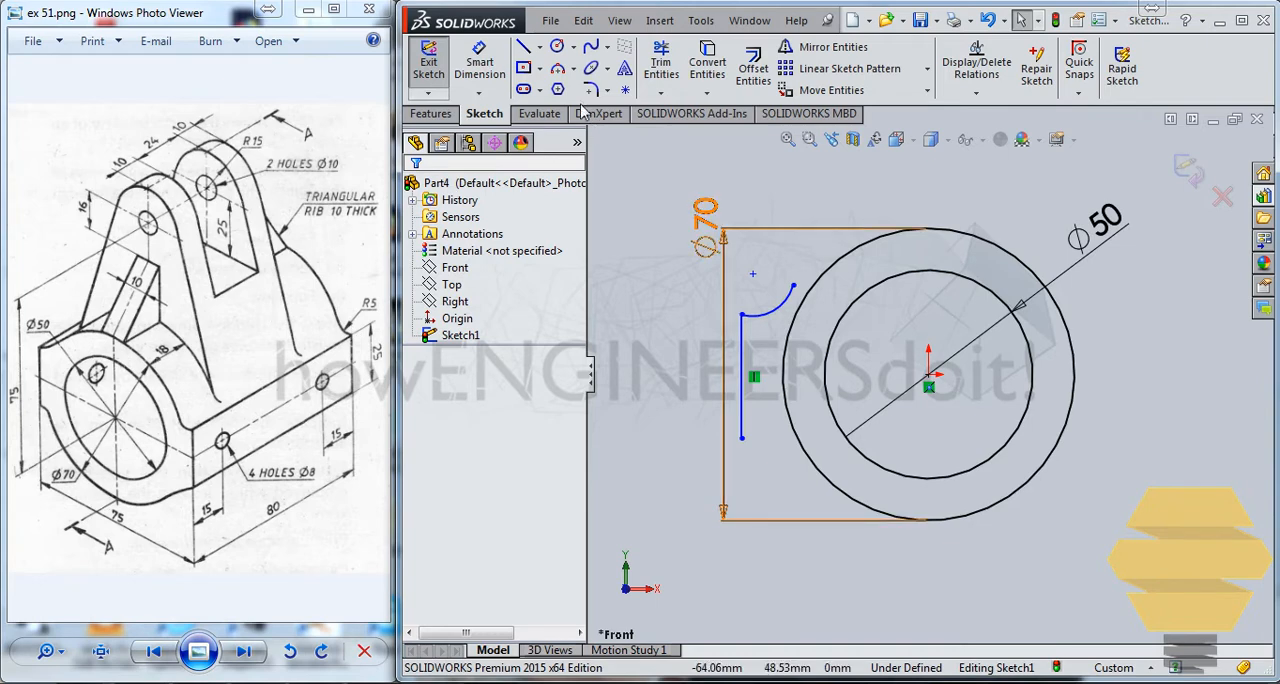
Dimension the arc's radius as 5 mm.
{"action": "left_click", "coordinate": [479, 62]}
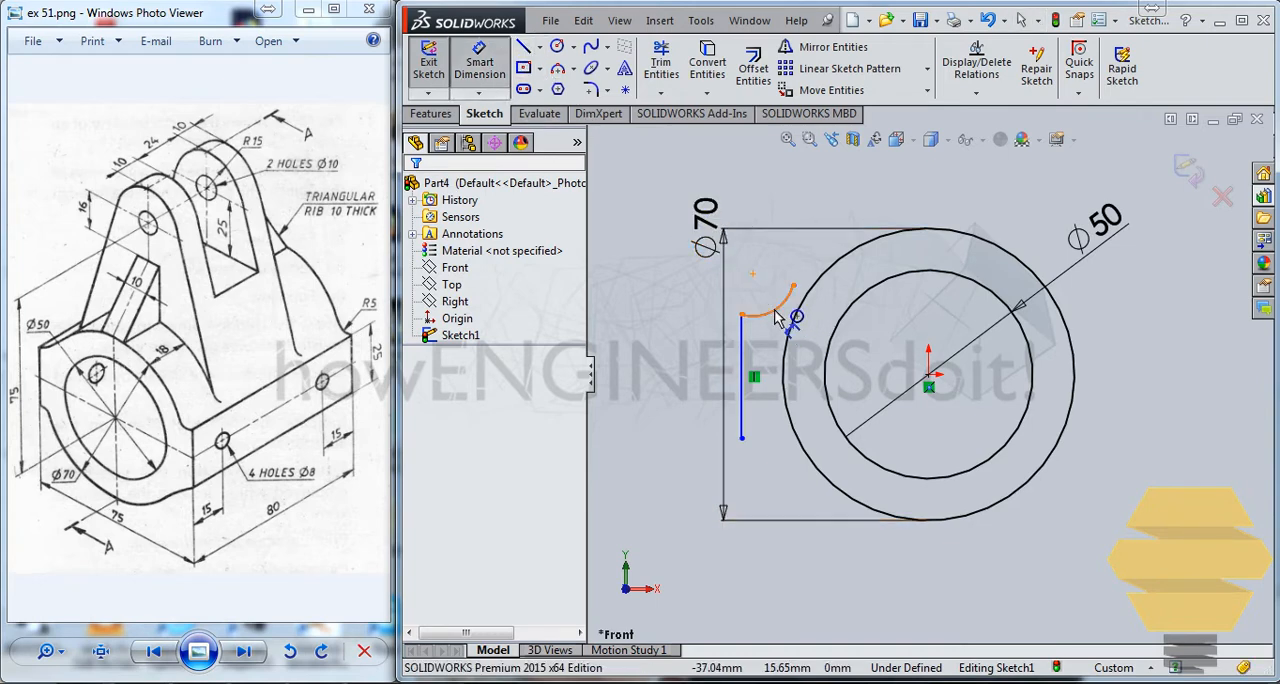
{"action": "left_click", "coordinate": [789, 295]}
{"action": "left_click", "coordinate": [783, 276]}
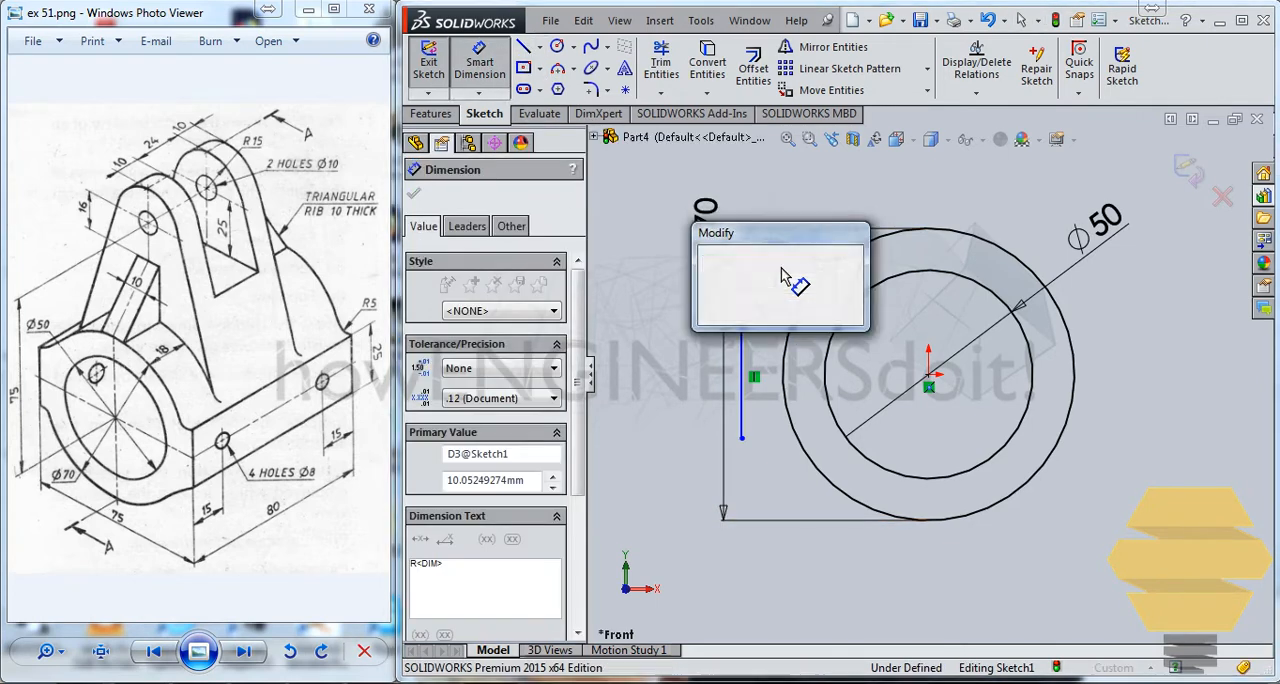
{"action": "type", "text": "5"}
{"action": "key", "text": "Return"}
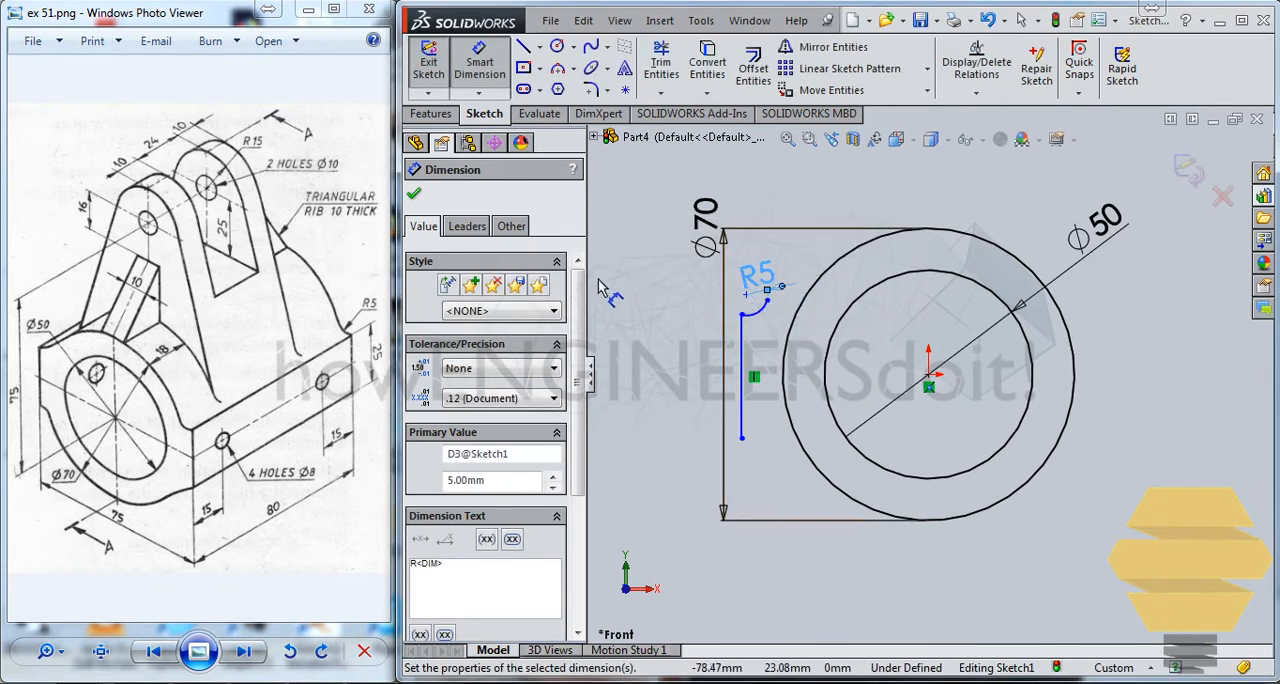
{"action": "key", "text": "Escape"}
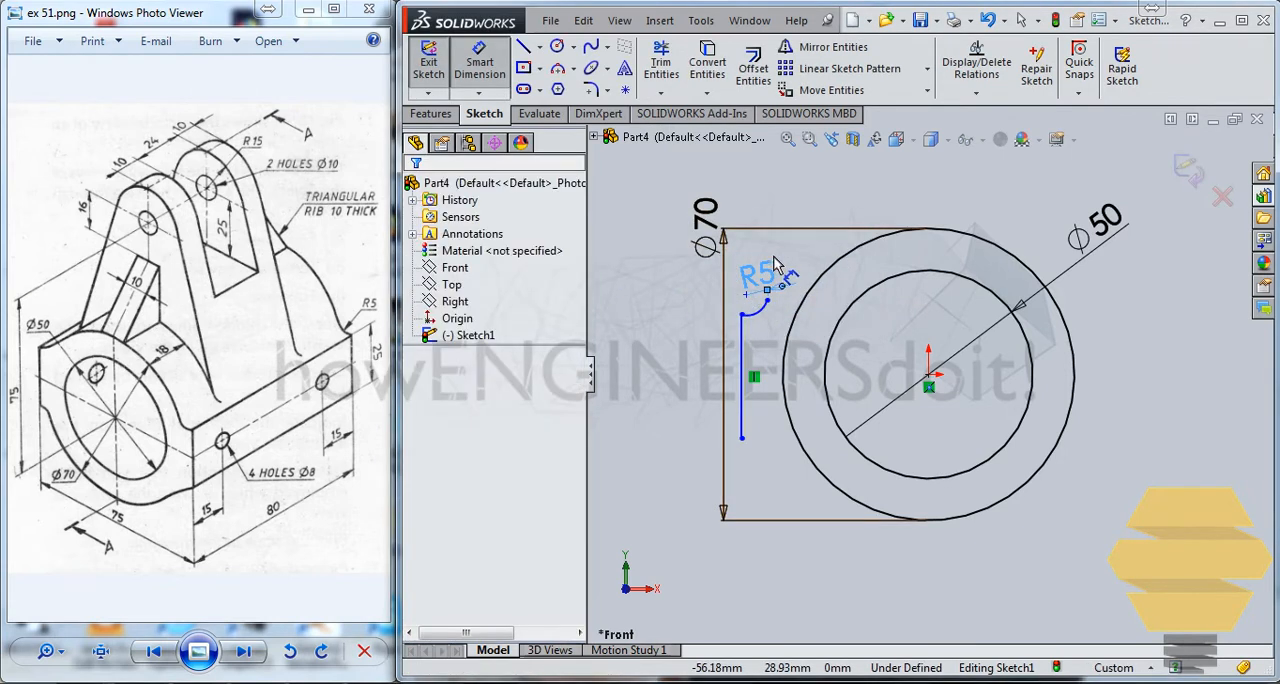
{"action": "key", "text": "Escape"}
Make the arc's free endpoint coincident with the outer circle.
{"action": "left_click", "coordinate": [767, 301]}
{"action": "left_click", "coordinate": [826, 285], "text": "ctrl"}
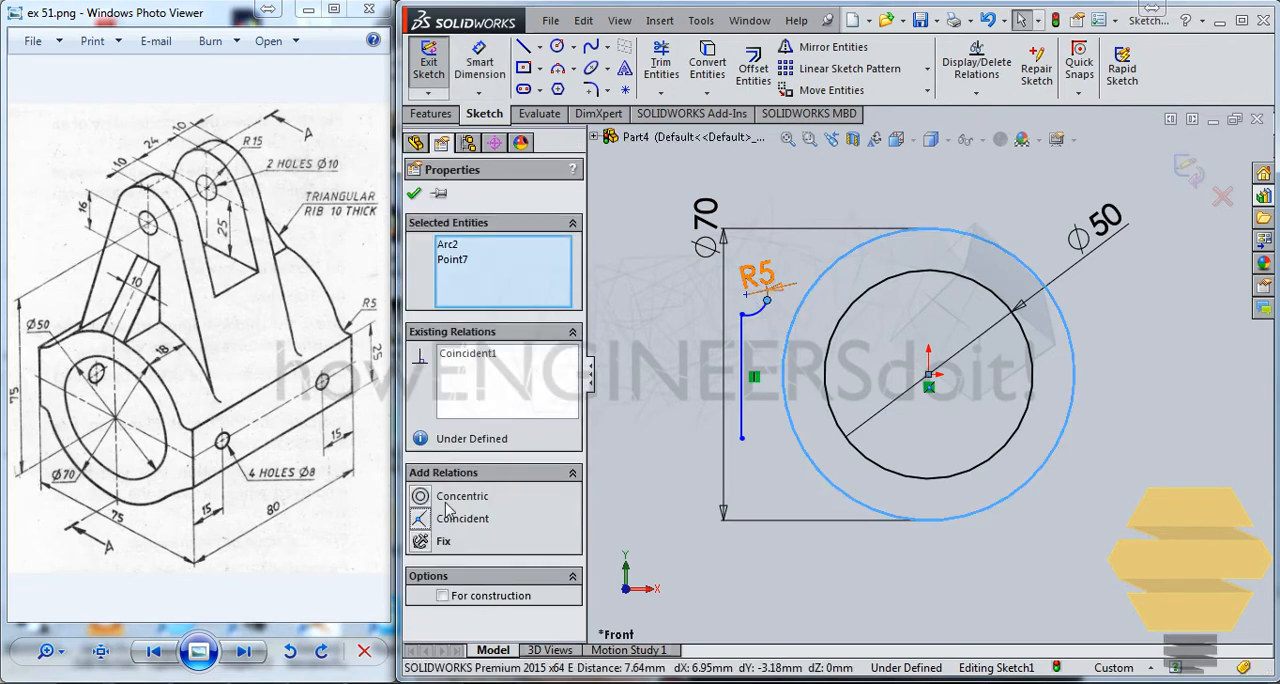
{"action": "left_click", "coordinate": [448, 514]}
{"action": "left_click", "coordinate": [414, 194]}
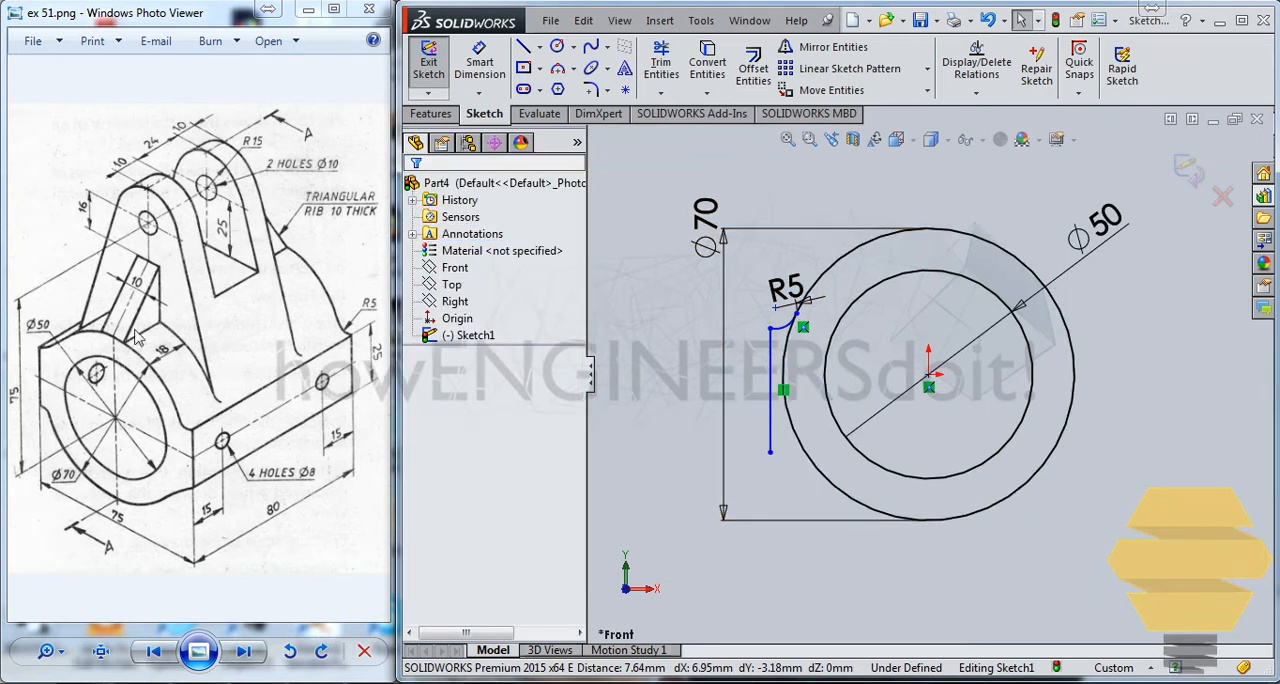
Dimension the vertical line's length as 25 mm.
{"action": "left_click", "coordinate": [474, 72]}
{"action": "left_click", "coordinate": [771, 378]}
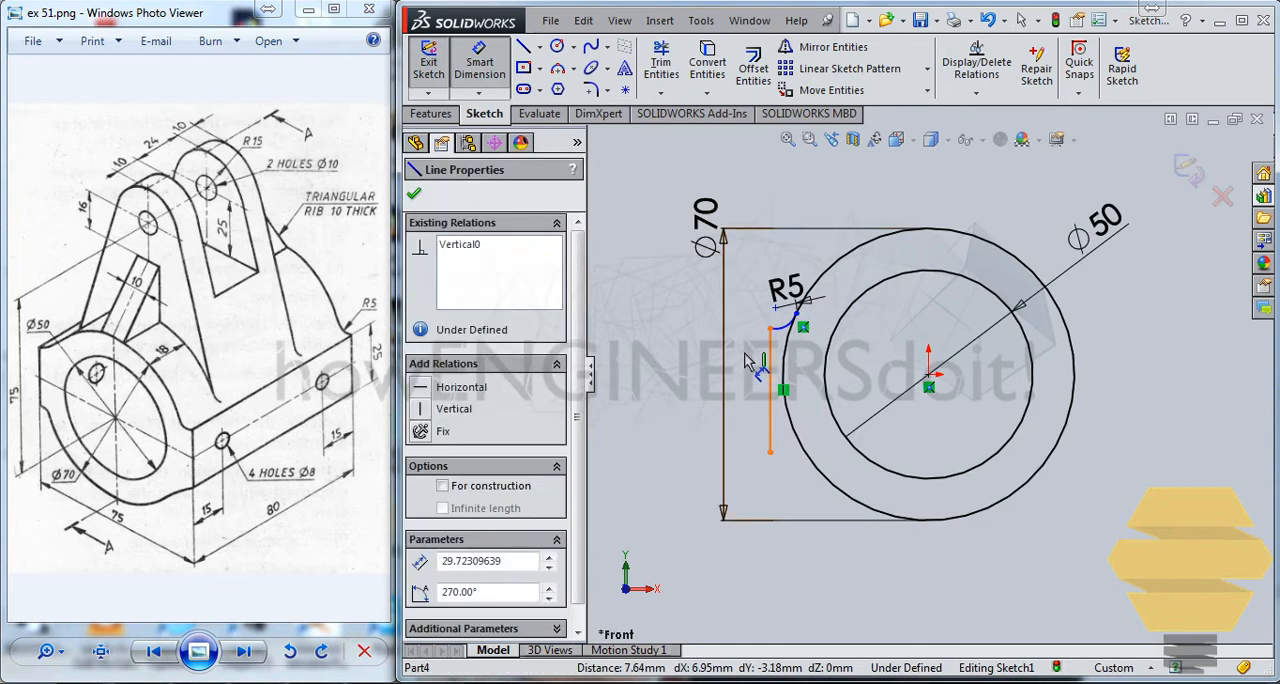
{"action": "left_click", "coordinate": [737, 358]}
{"action": "type", "text": "25"}
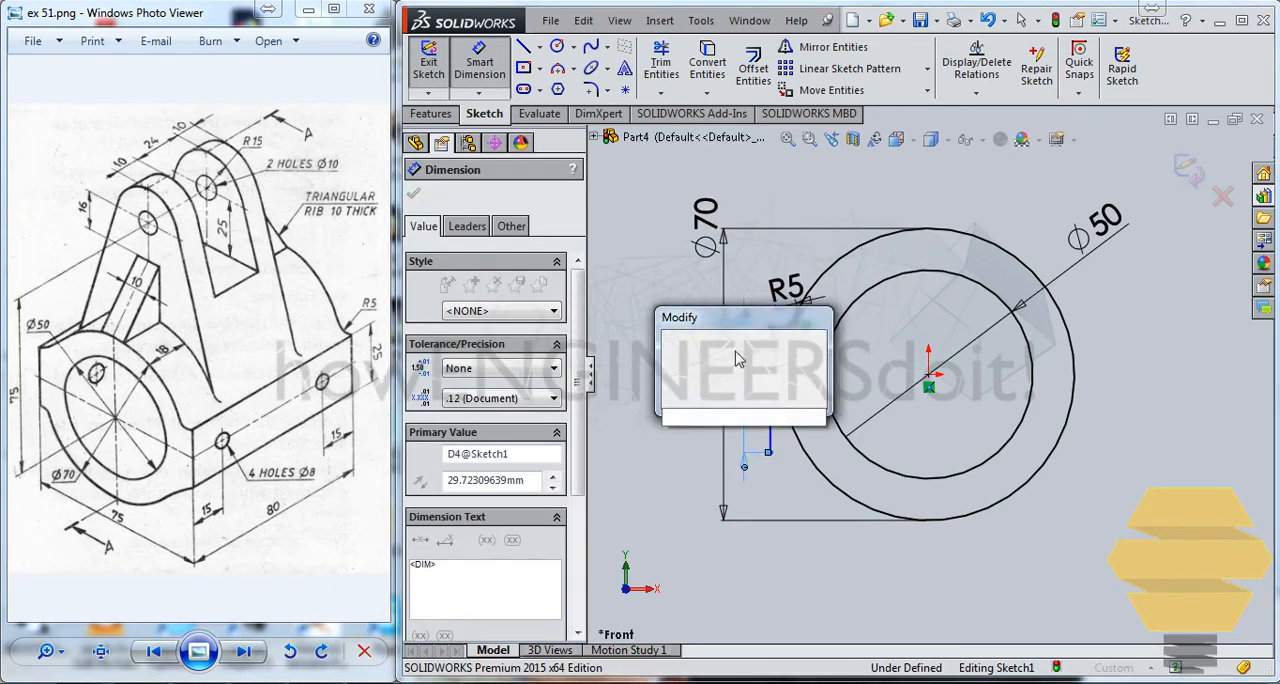
{"action": "key", "text": "Return"}
Draw a horizontal centreline about 68 mm long from the origin leftward past the vertical line.
{"action": "left_click", "coordinate": [539, 46]}
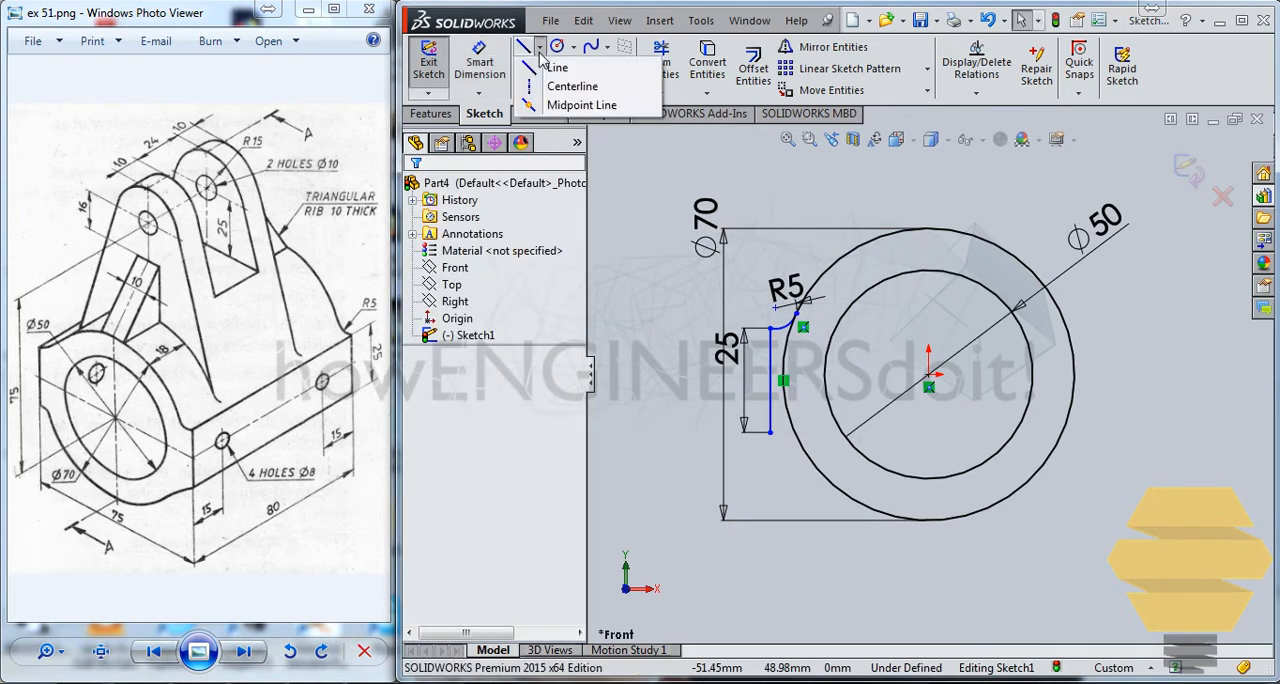
{"action": "left_click", "coordinate": [928, 376]}
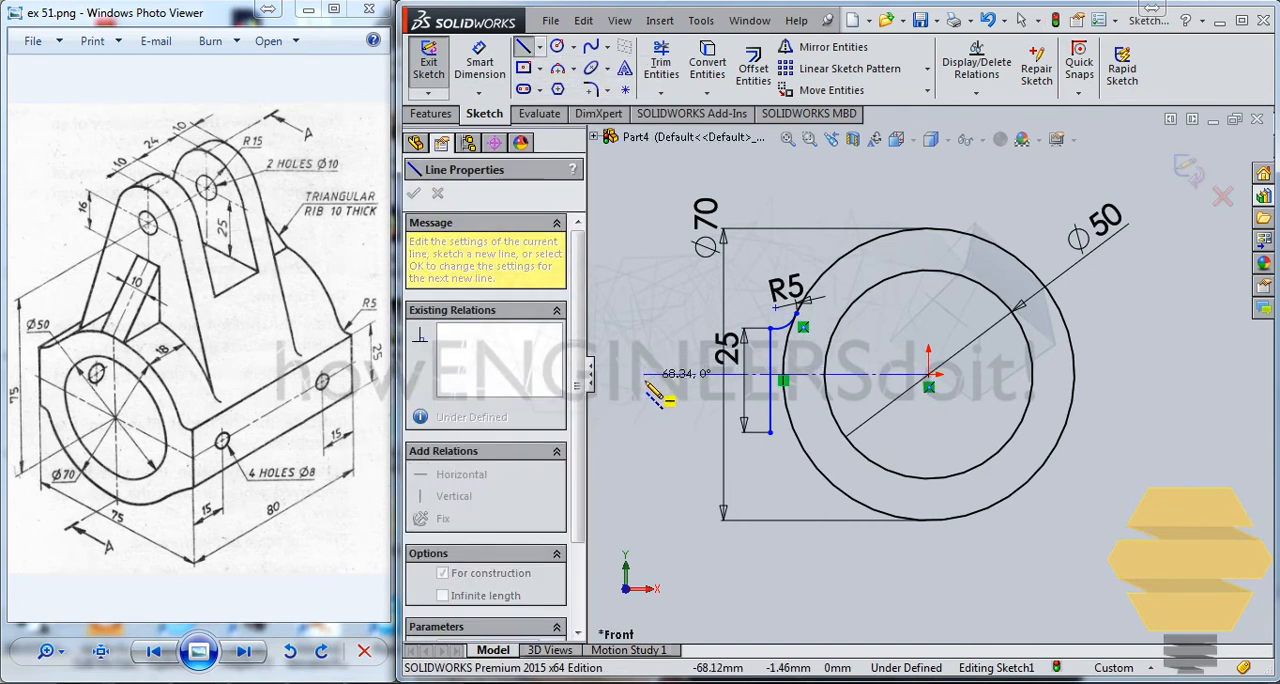
{"action": "left_click", "coordinate": [646, 376]}
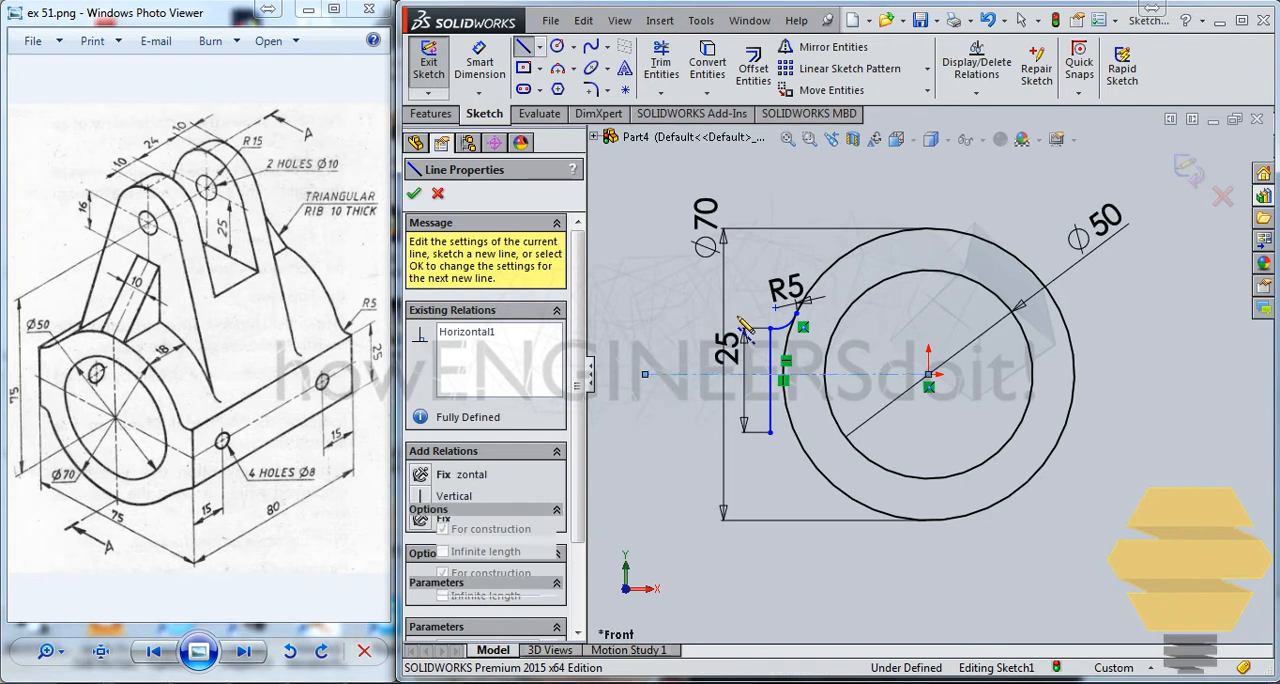
{"action": "key", "text": "Escape"}
{"action": "key", "text": "Escape"}
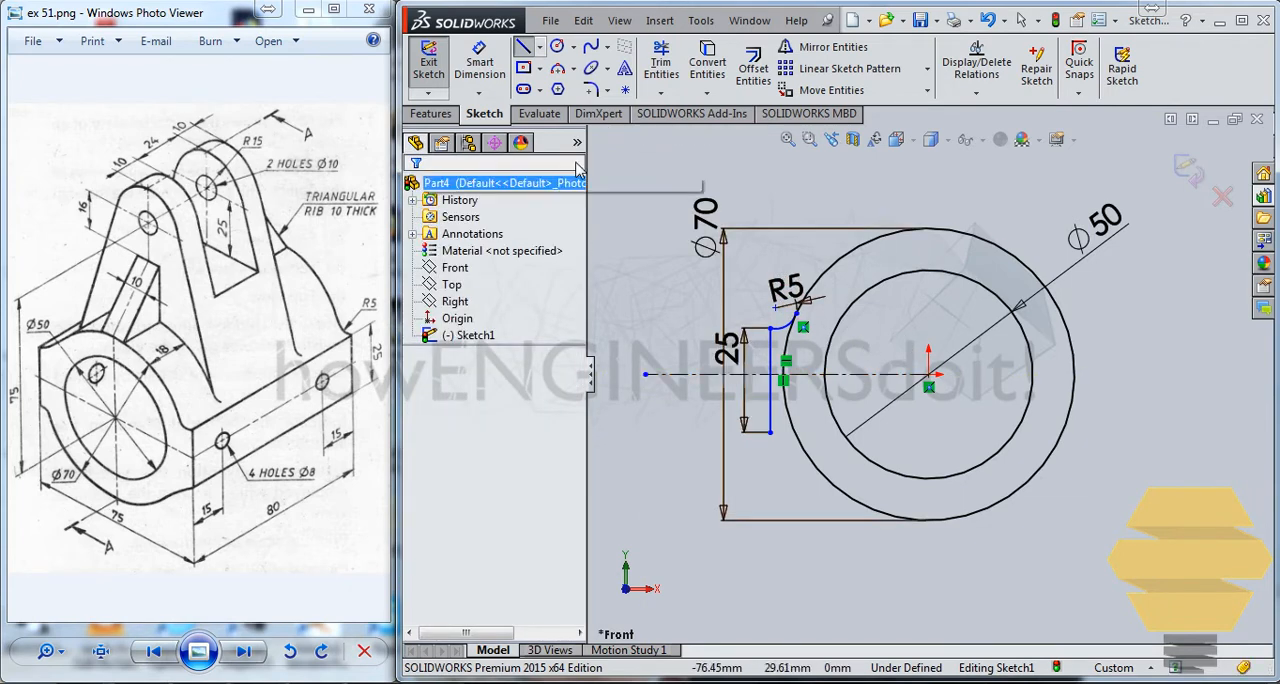
Make the vertical line's two endpoints symmetric about the horizontal centreline.
{"action": "left_click", "coordinate": [771, 432]}
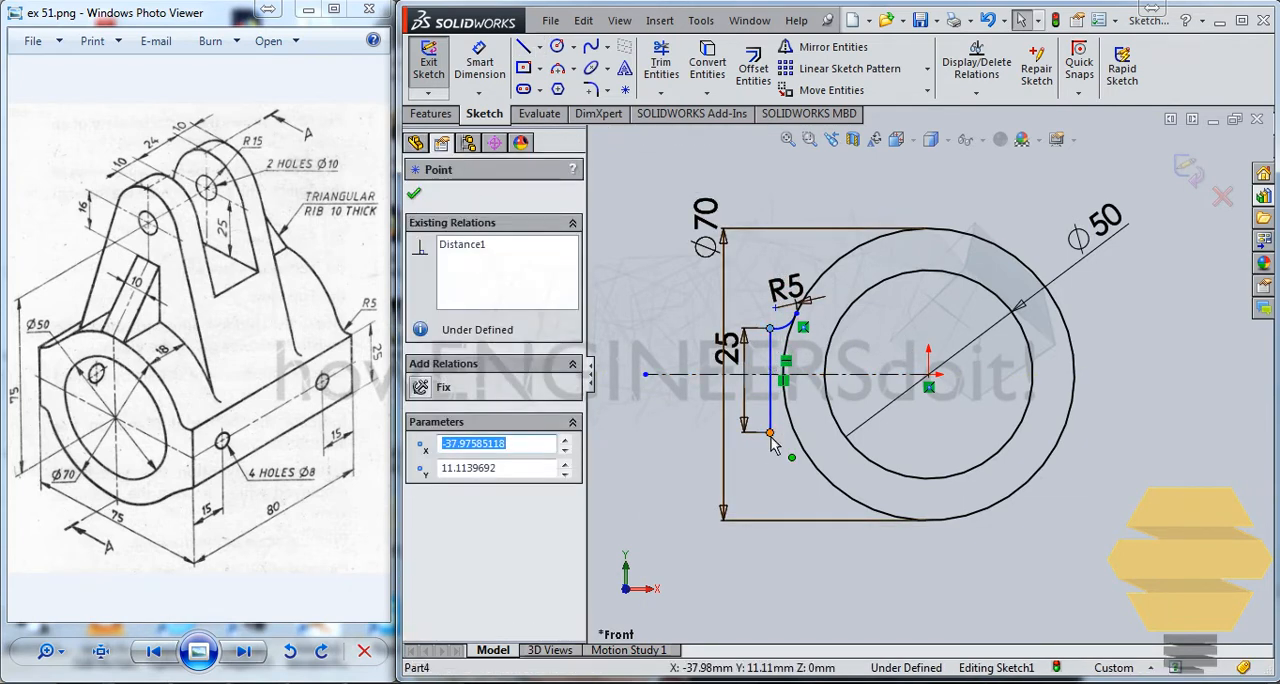
{"action": "left_click", "coordinate": [770, 329], "text": "ctrl"}
{"action": "left_click", "coordinate": [754, 375], "text": "ctrl"}
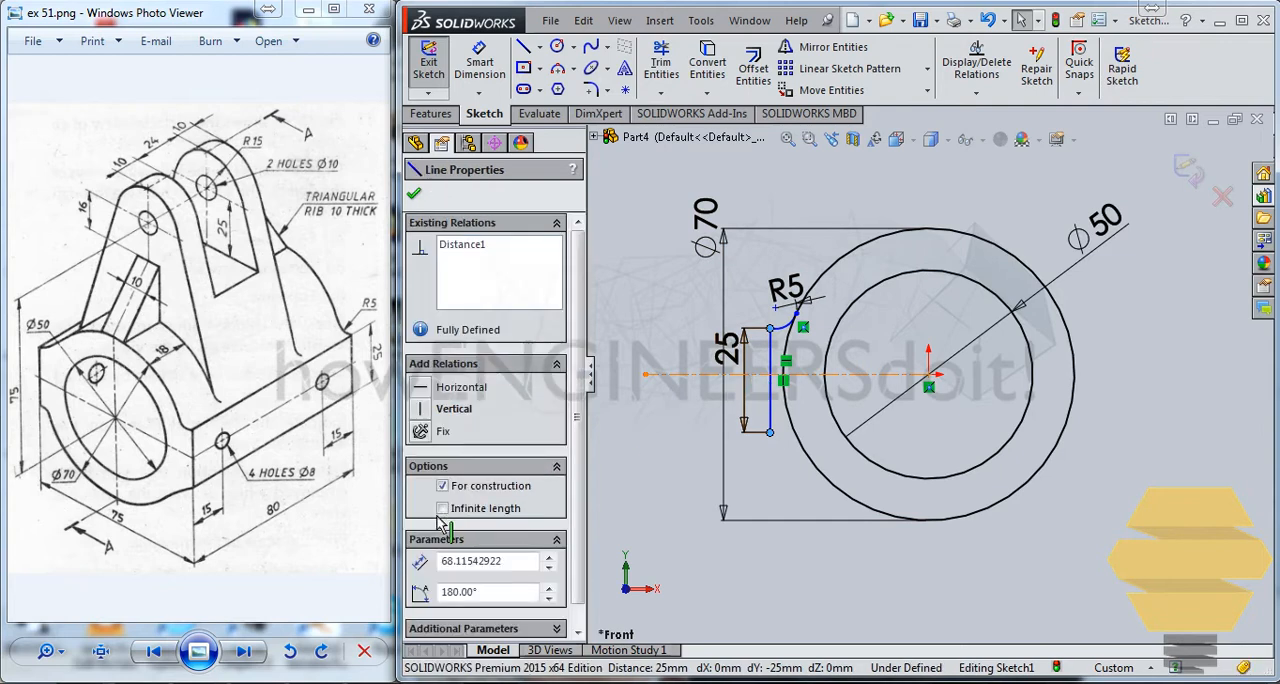
{"action": "left_click", "coordinate": [421, 496]}
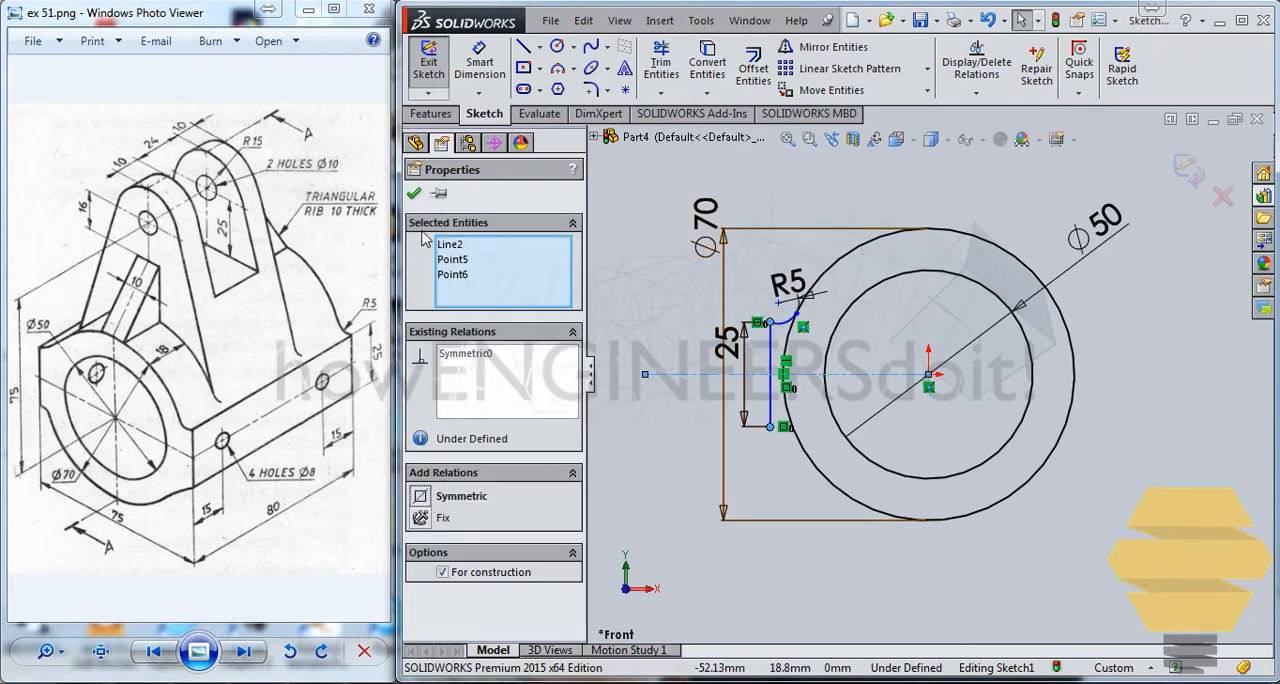
{"action": "left_click", "coordinate": [414, 195]}
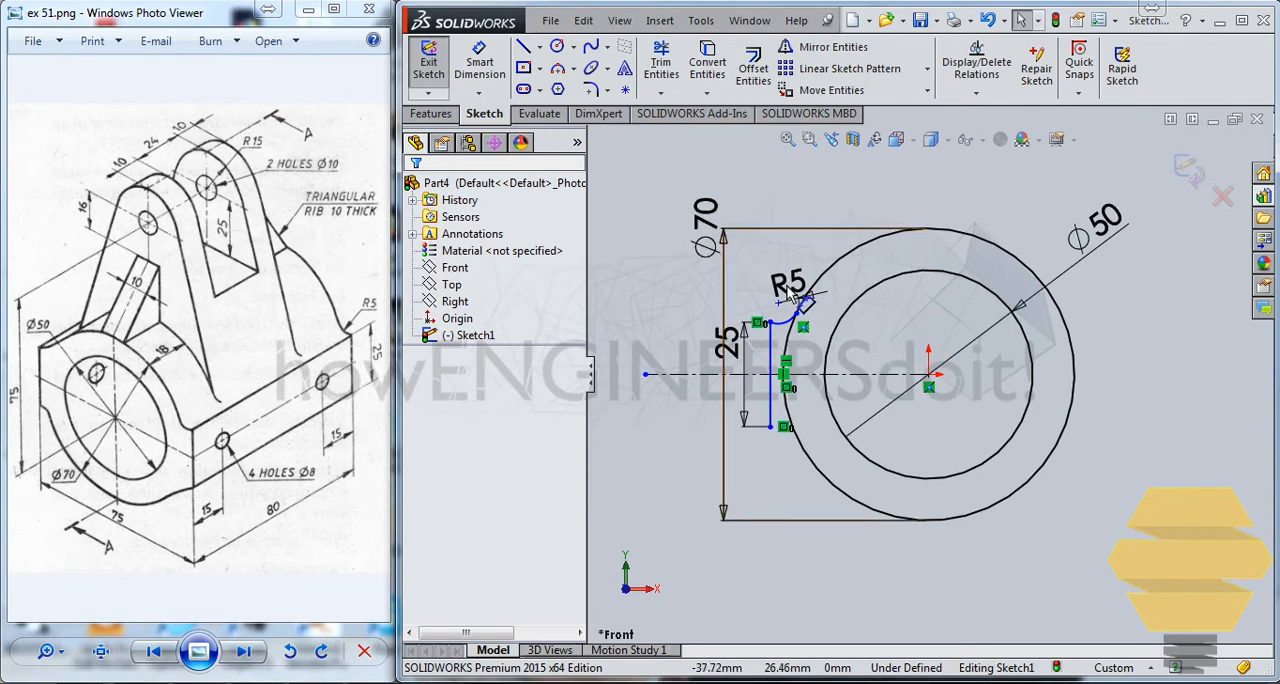
Make the R5 arc tangent to the outer circle.
{"action": "scroll", "coordinate": [770, 276], "scroll_direction": "down", "scroll_amount": 3}
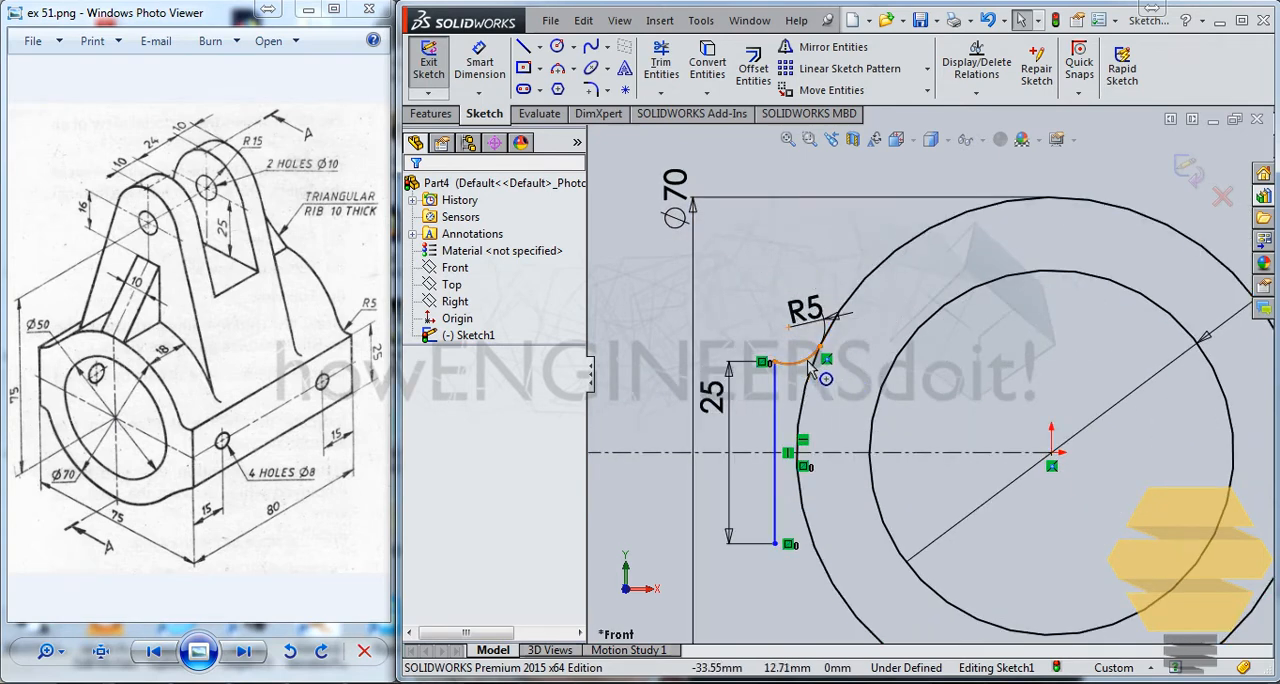
{"action": "left_click", "coordinate": [808, 357]}
{"action": "left_click", "coordinate": [852, 300], "text": "ctrl"}
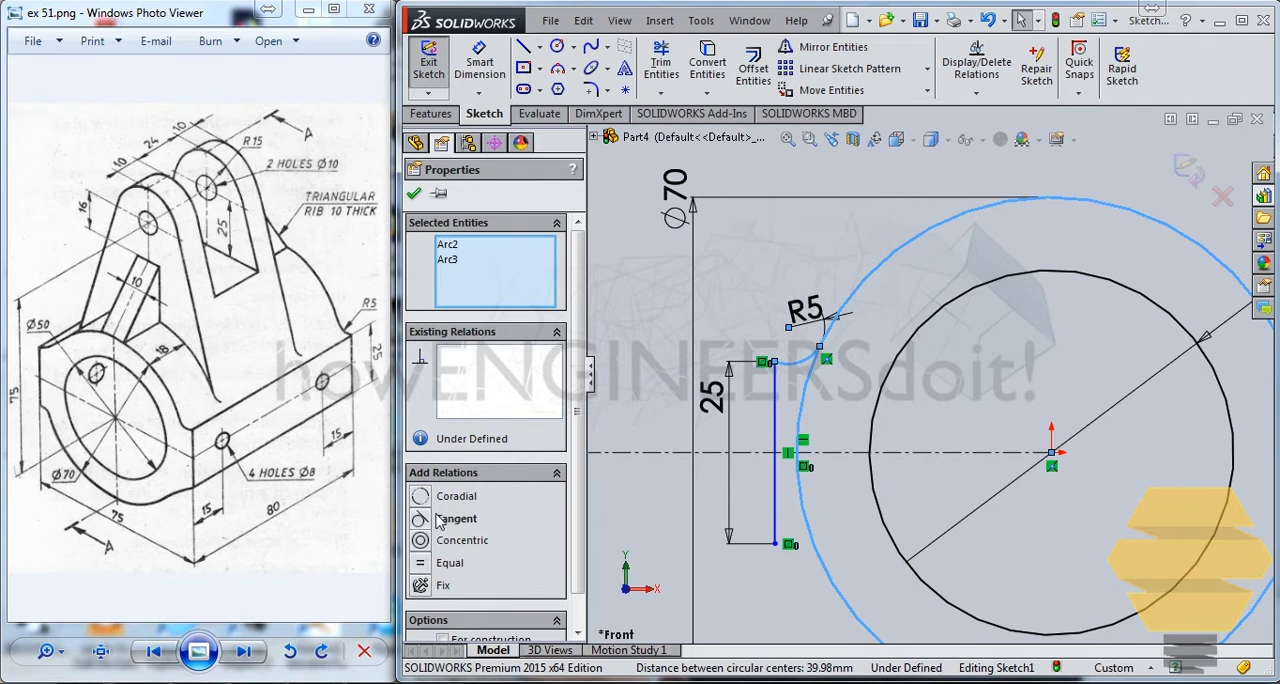
{"action": "left_click", "coordinate": [428, 519]}
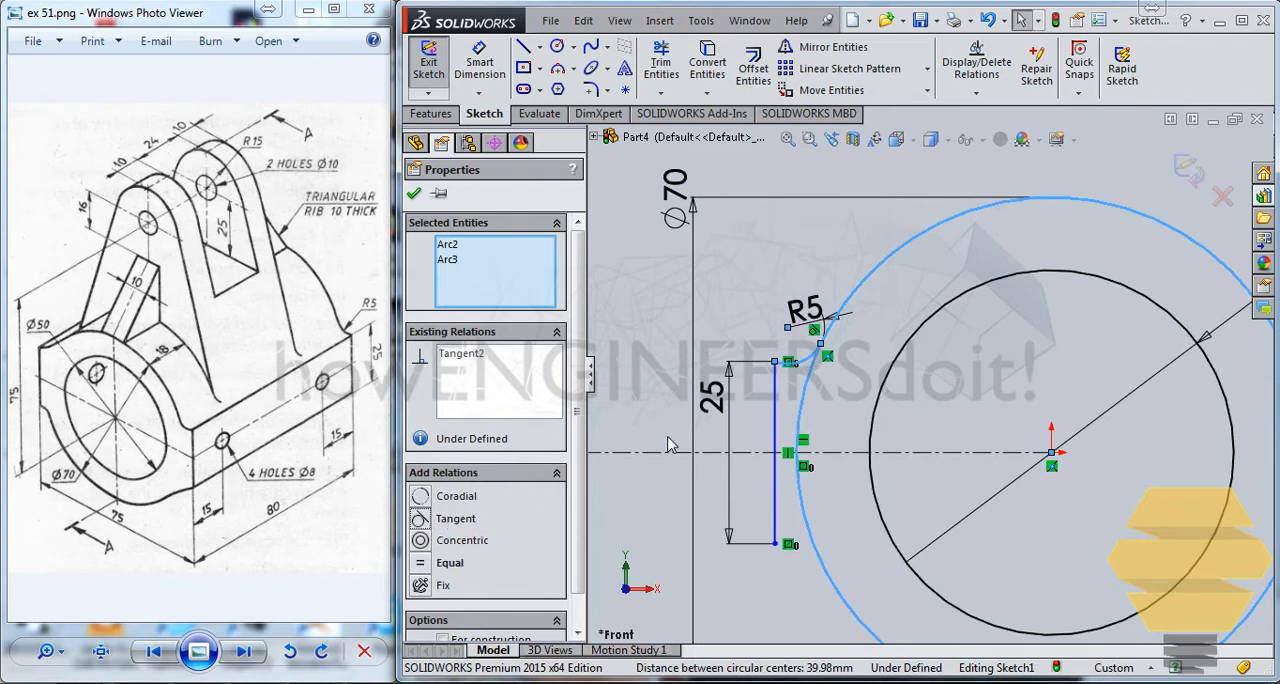
{"action": "left_click", "coordinate": [415, 195]}
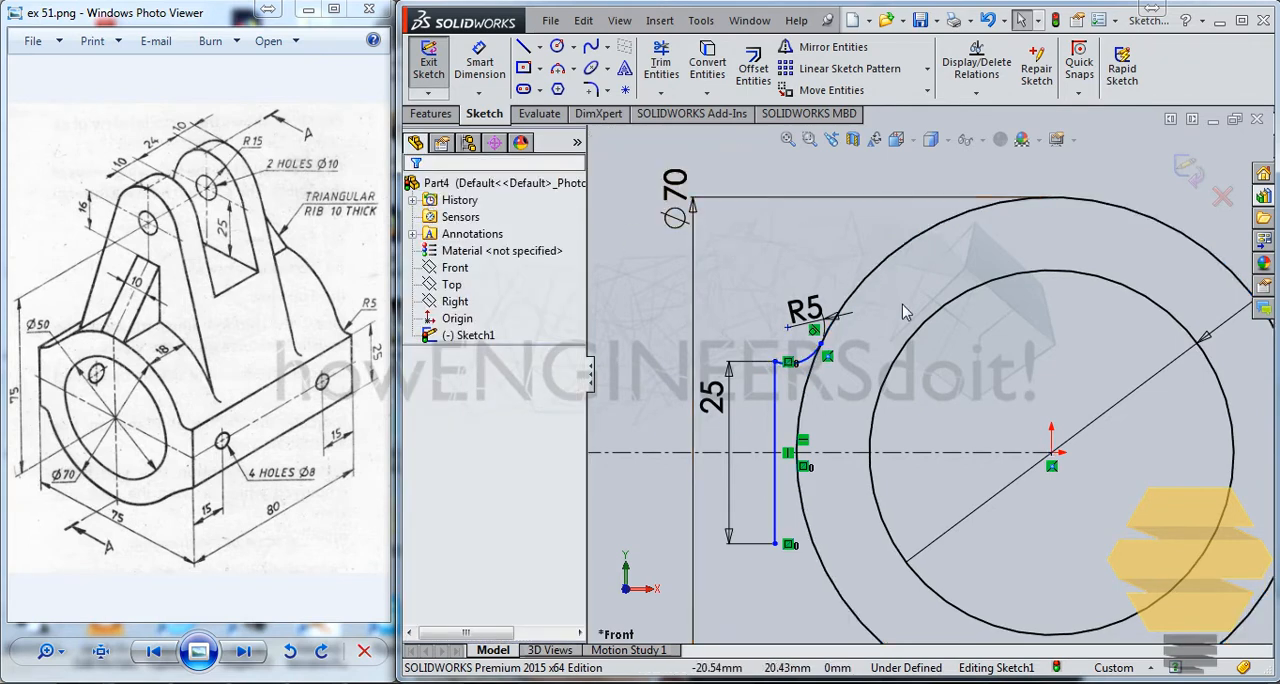
Dimension the distance from the vertical line to the origin as 75/2 mm.
{"action": "scroll", "coordinate": [902, 304], "scroll_direction": "up", "scroll_amount": 3}
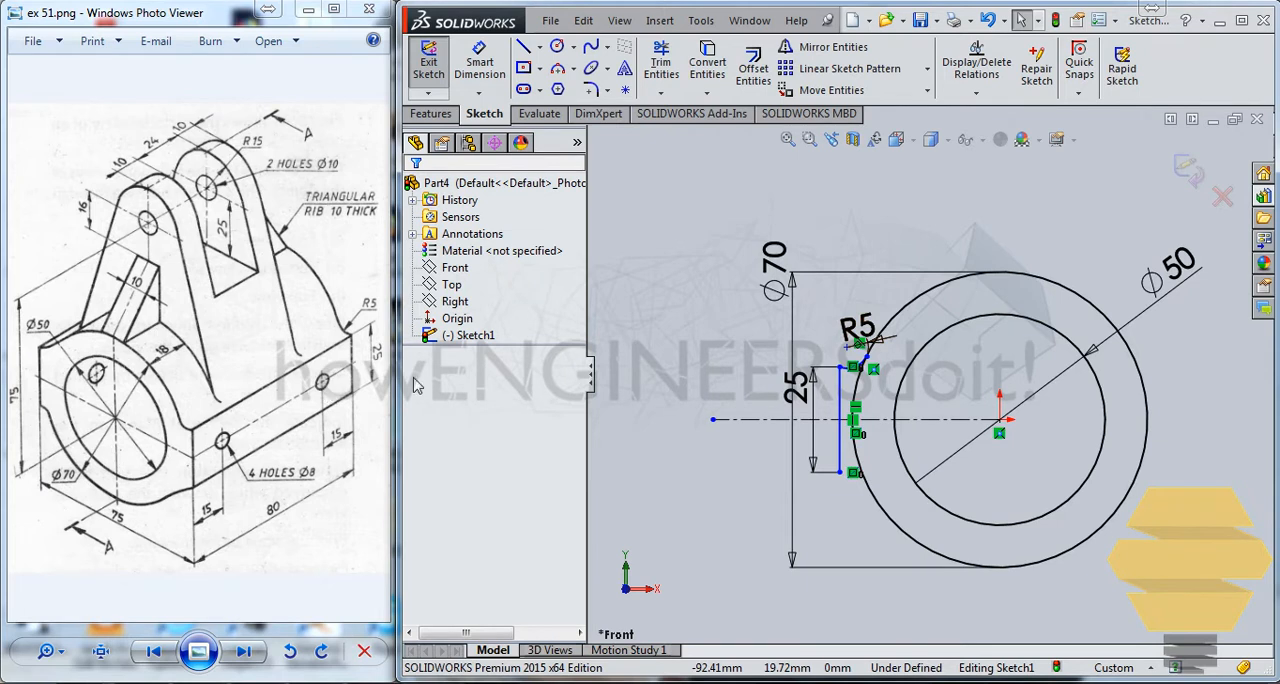
{"action": "left_click", "coordinate": [479, 62]}
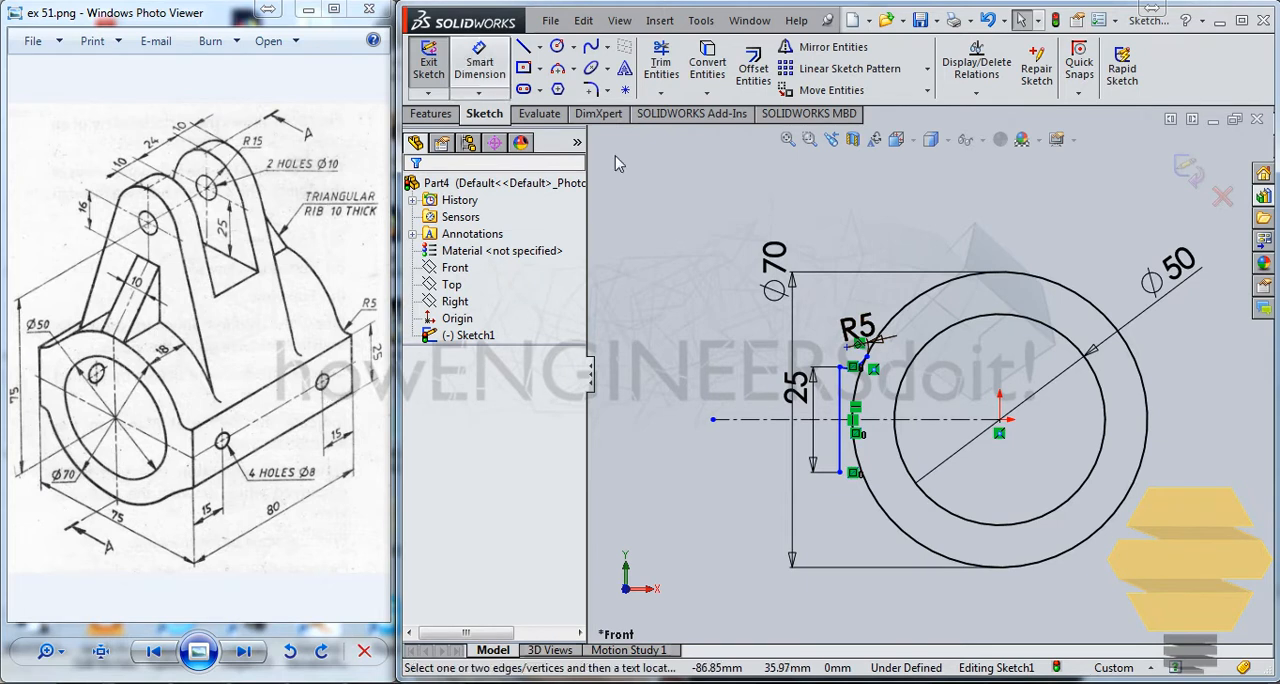
{"action": "left_click", "coordinate": [840, 415]}
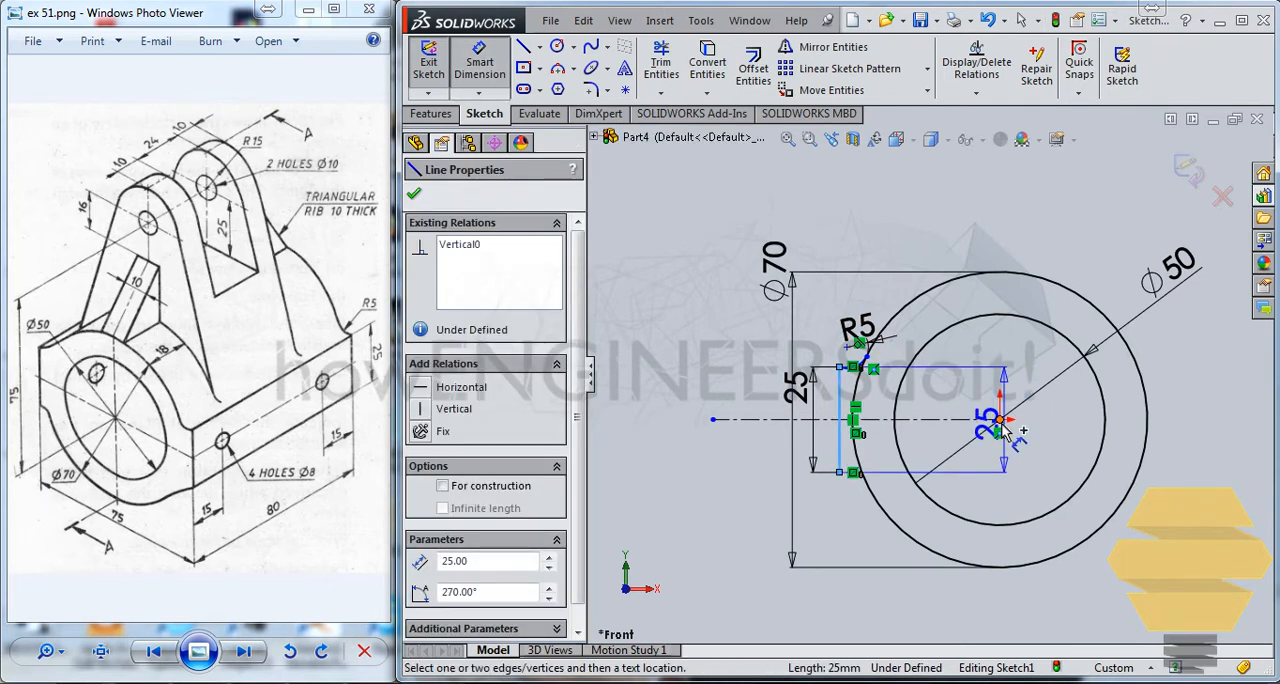
{"action": "left_click", "coordinate": [1002, 422]}
{"action": "left_click", "coordinate": [908, 232]}
{"action": "type", "text": "75/"}
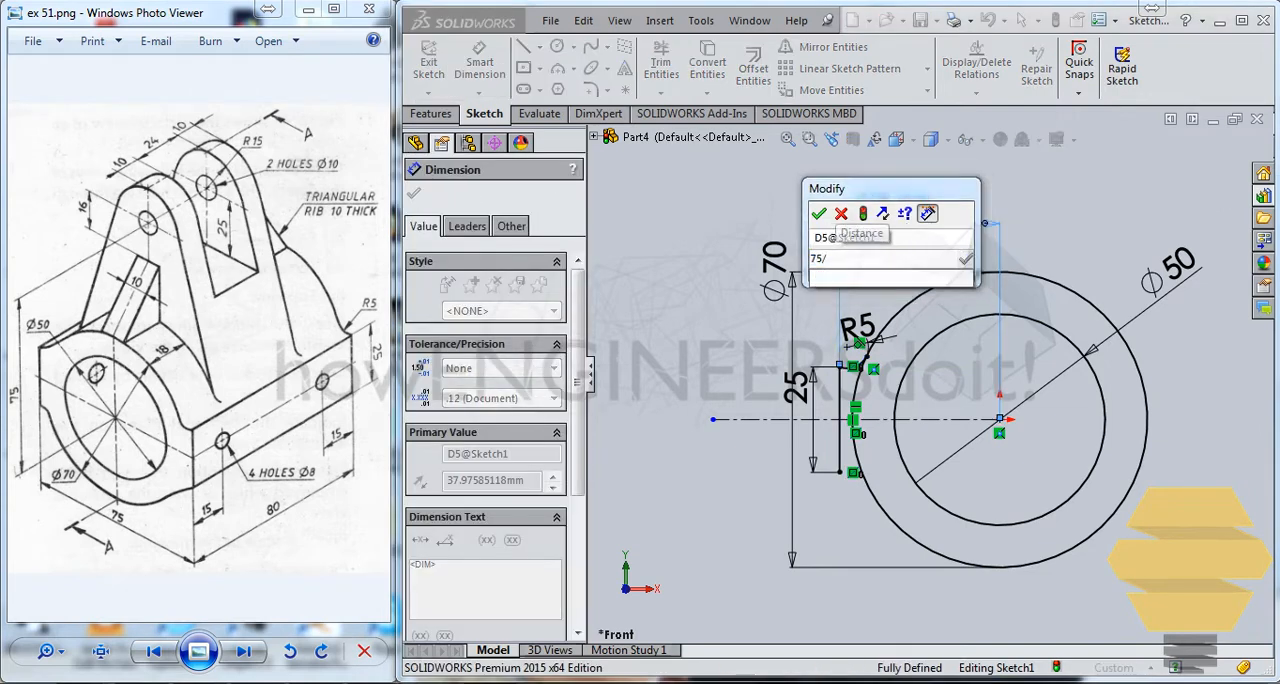
{"action": "type", "text": "2"}
{"action": "key", "text": "Return"}
{"action": "scroll", "coordinate": [910, 400], "scroll_direction": "down", "scroll_amount": 1}
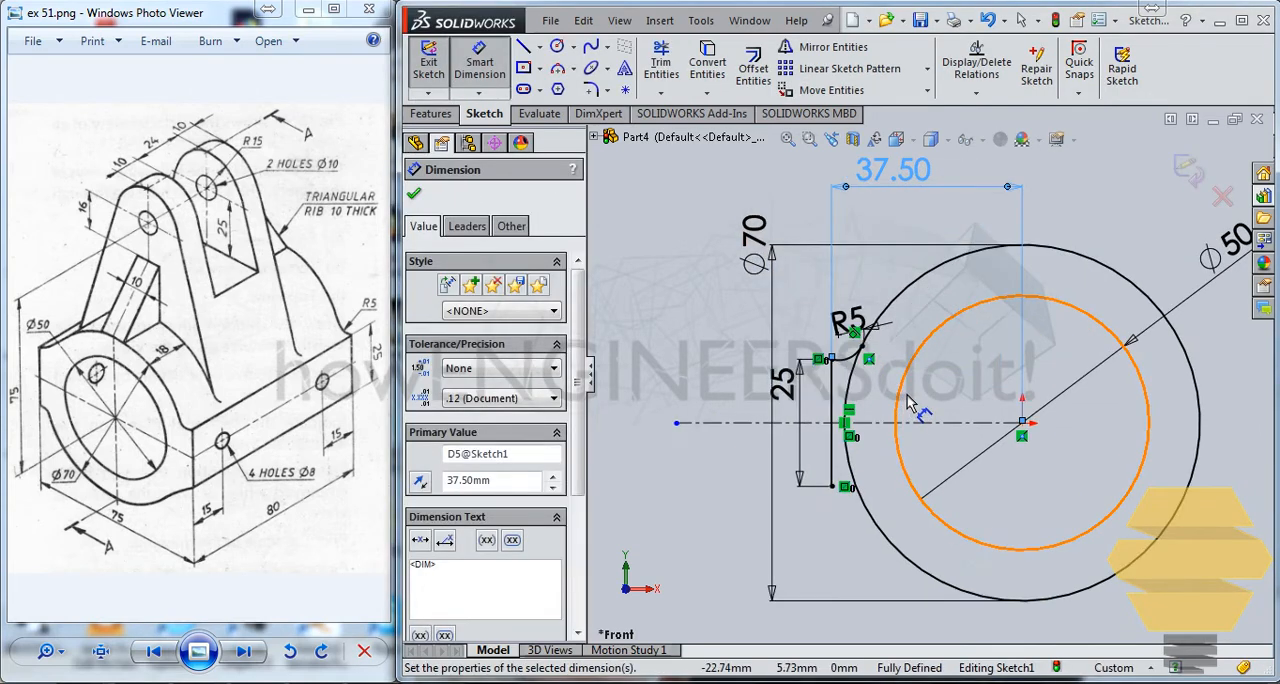
{"action": "scroll", "coordinate": [907, 396], "scroll_direction": "down", "scroll_amount": 1}
{"action": "scroll", "coordinate": [886, 362], "scroll_direction": "up", "scroll_amount": 2}
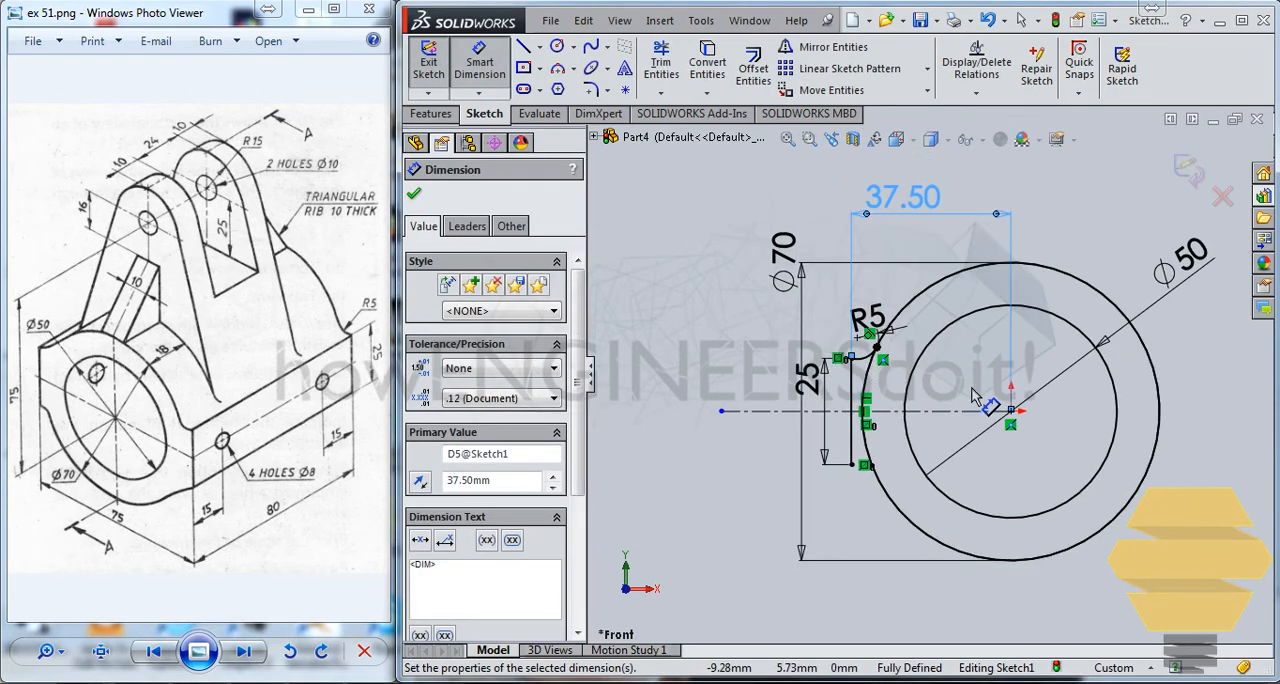
{"action": "key", "text": "Escape"}
{"action": "key", "text": "Escape"}
Mirror the R5 arc about the horizontal centreline, keeping the original.
{"action": "left_click", "coordinate": [870, 343]}
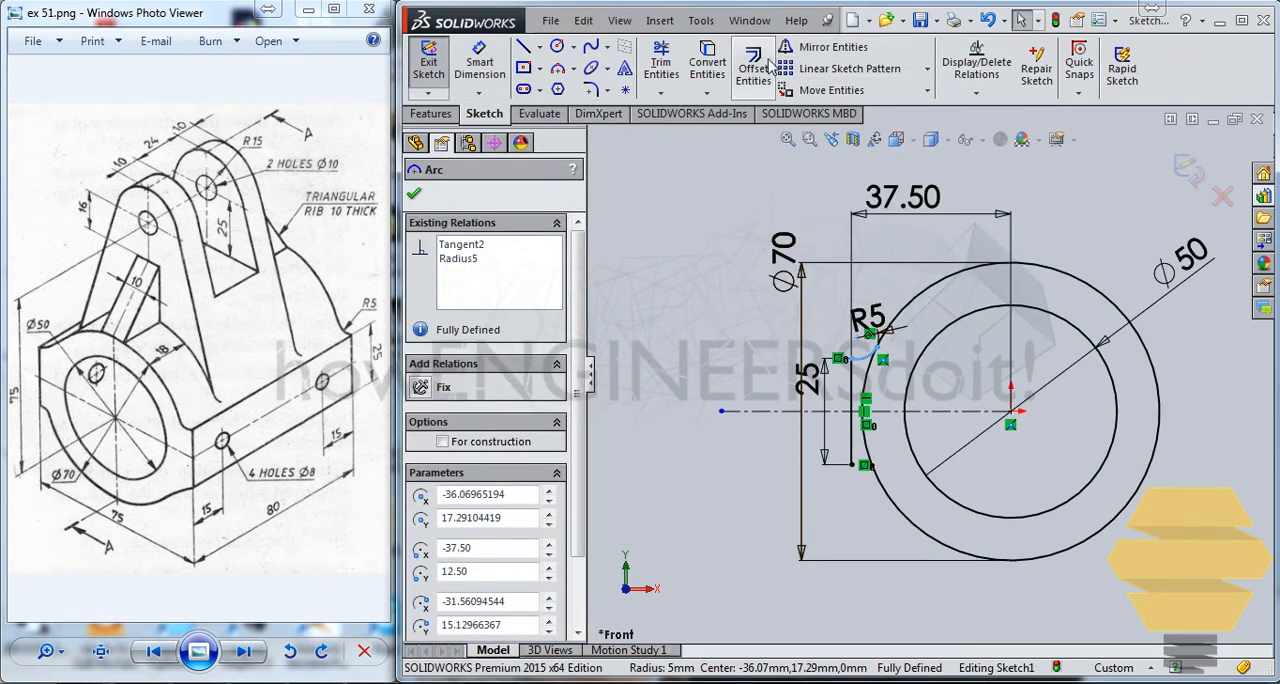
{"action": "left_click", "coordinate": [822, 47]}
{"action": "left_click", "coordinate": [860, 445]}
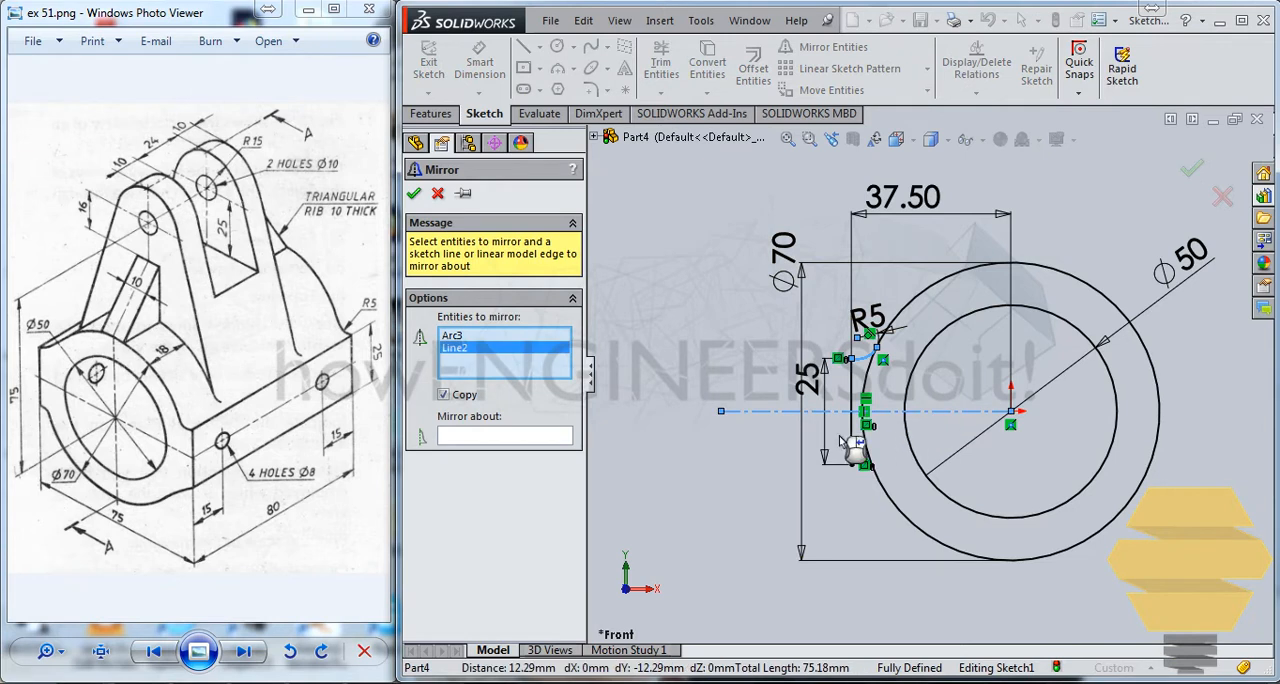
{"action": "right_click", "coordinate": [487, 360]}
{"action": "left_click", "coordinate": [555, 381]}
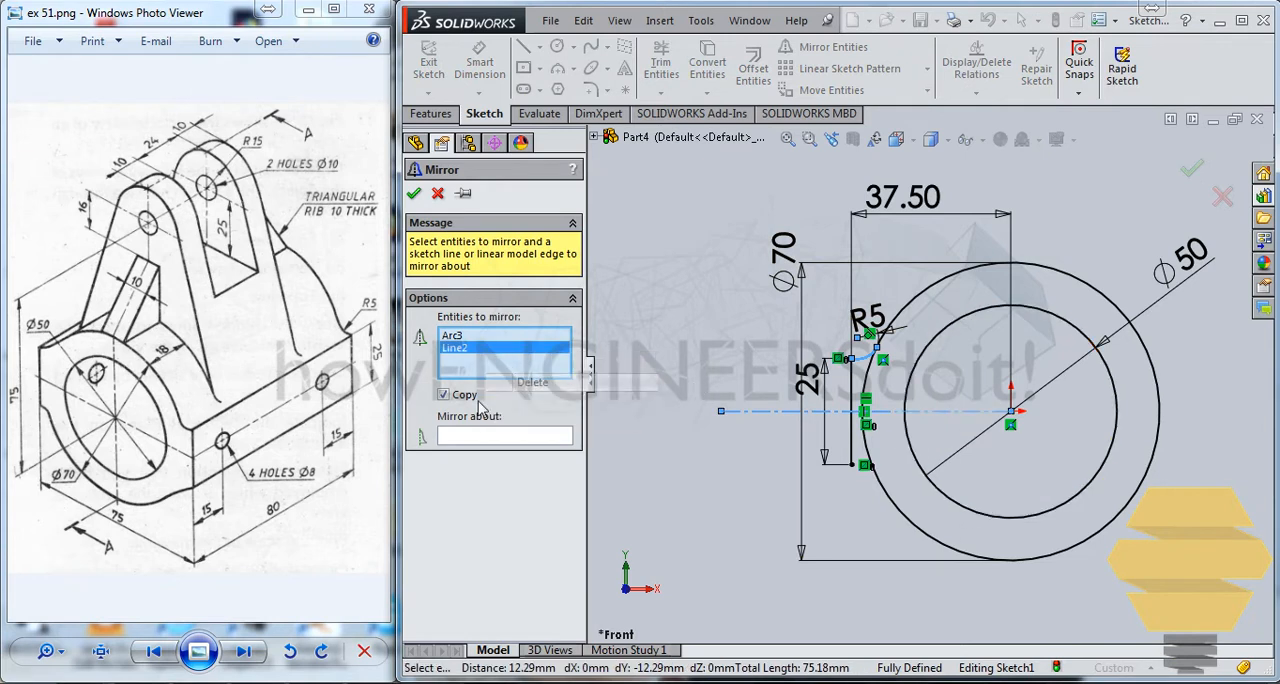
{"action": "left_click", "coordinate": [489, 437]}
{"action": "left_click", "coordinate": [970, 414]}
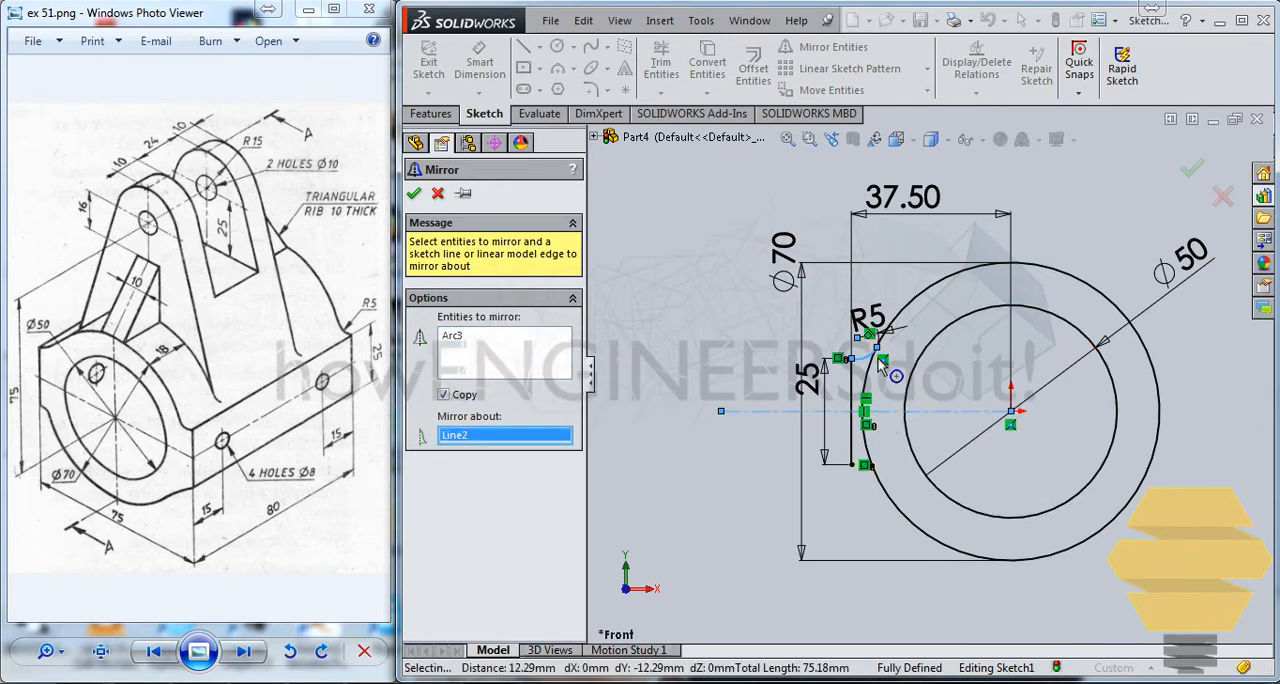
{"action": "left_click", "coordinate": [414, 194]}
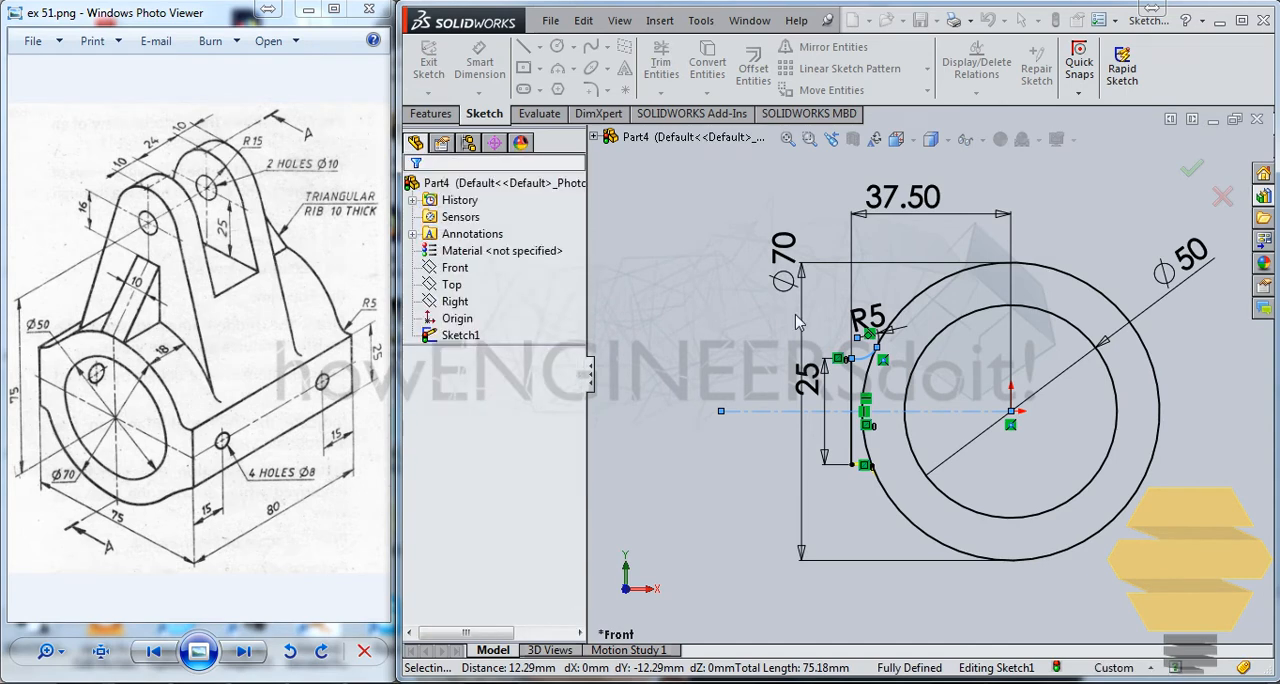
Trim away the portion of the outer circle lying between the two R5 arcs.
{"action": "scroll", "coordinate": [982, 367], "scroll_direction": "down", "scroll_amount": 1}
{"action": "scroll", "coordinate": [830, 200], "scroll_direction": "down", "scroll_amount": 3}
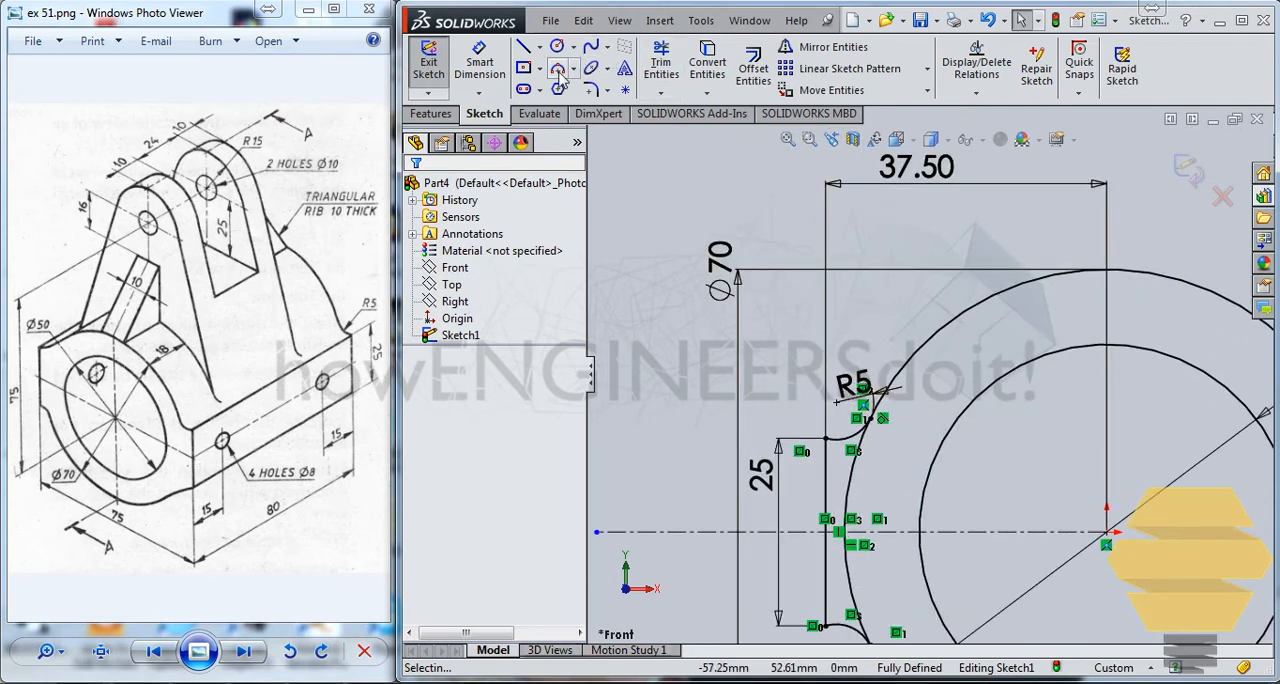
{"action": "left_click", "coordinate": [661, 62]}
{"action": "left_click", "coordinate": [851, 470]}
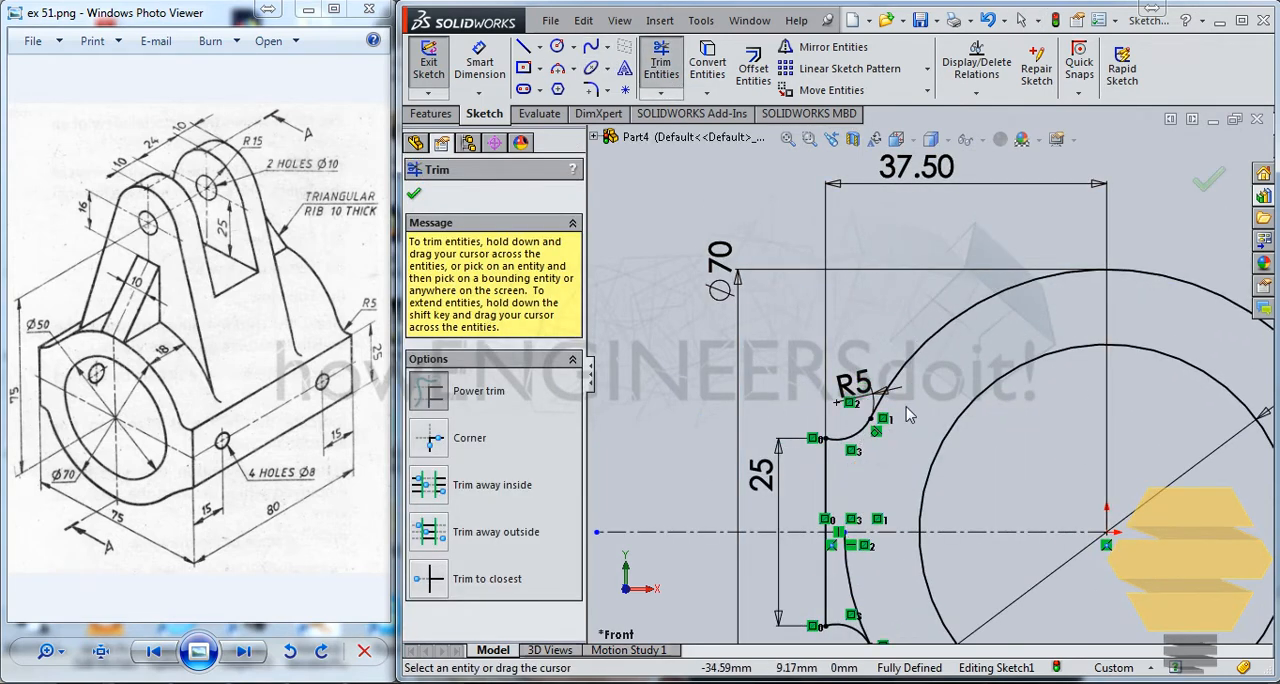
{"action": "scroll", "coordinate": [925, 385], "scroll_direction": "up", "scroll_amount": 2}
{"action": "left_click_drag", "start_coordinate": [889, 510], "coordinate": [903, 503]}
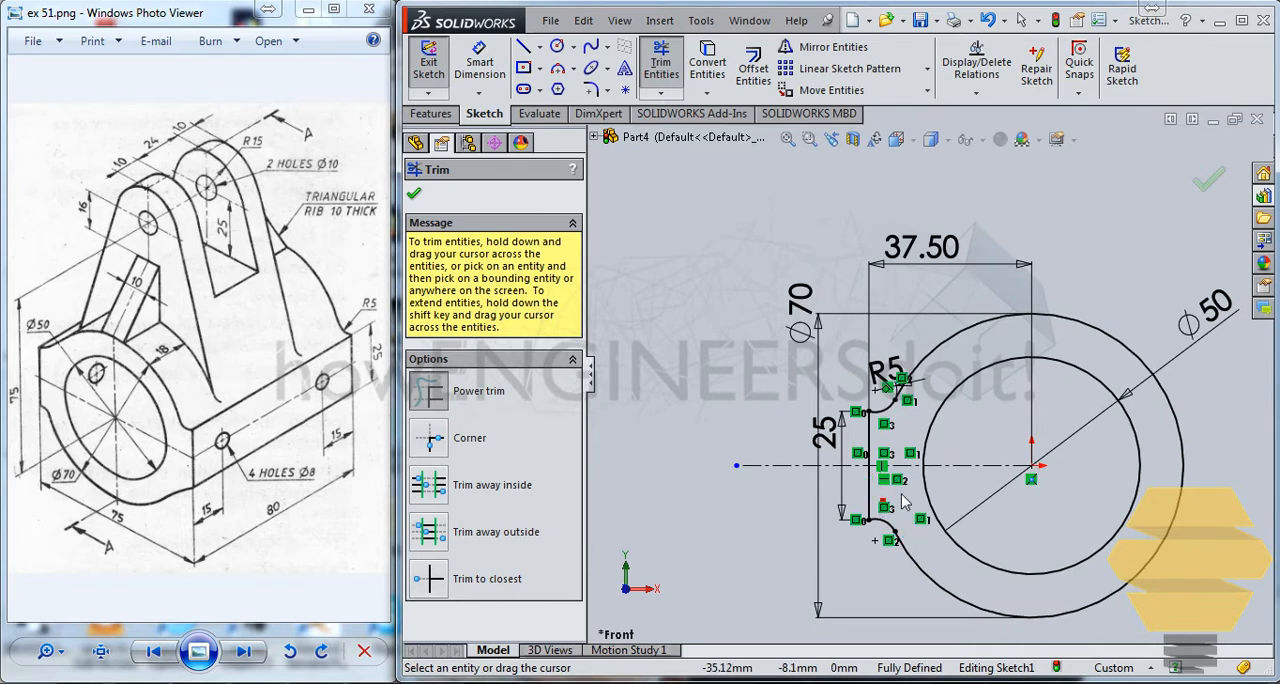
{"action": "scroll", "coordinate": [1066, 294], "scroll_direction": "up", "scroll_amount": 2}
{"action": "key", "text": "Escape"}
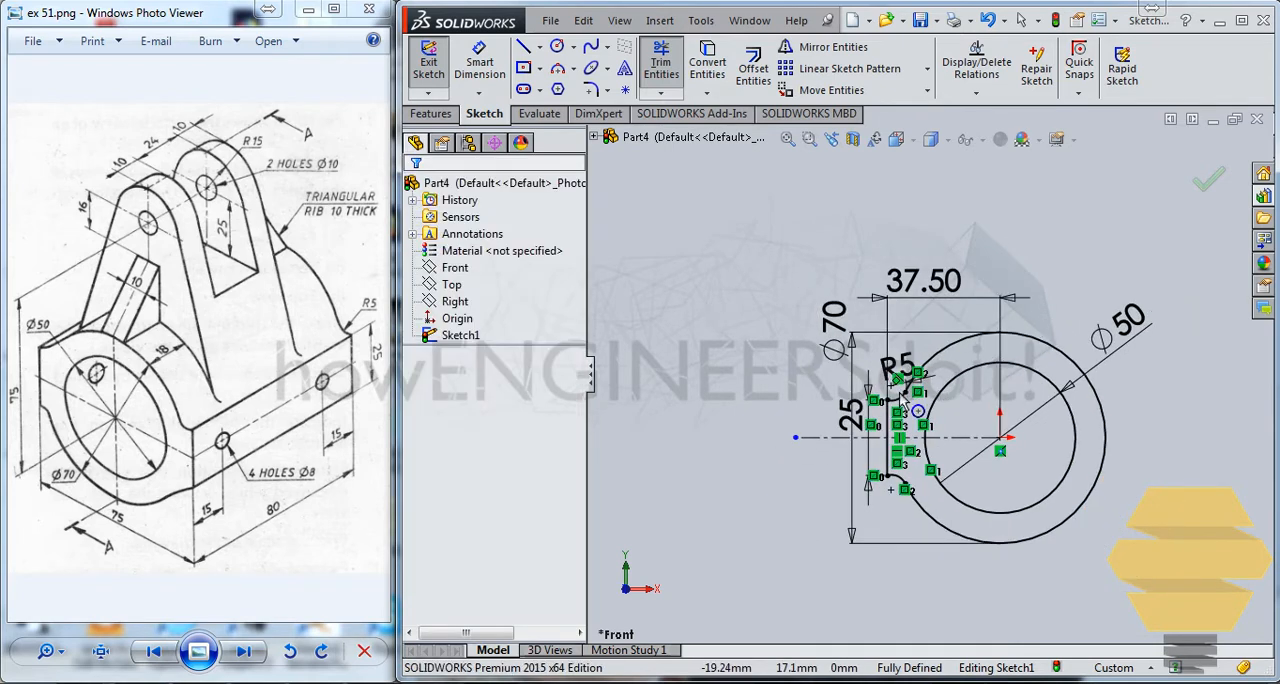
{"action": "left_click", "coordinate": [896, 398]}
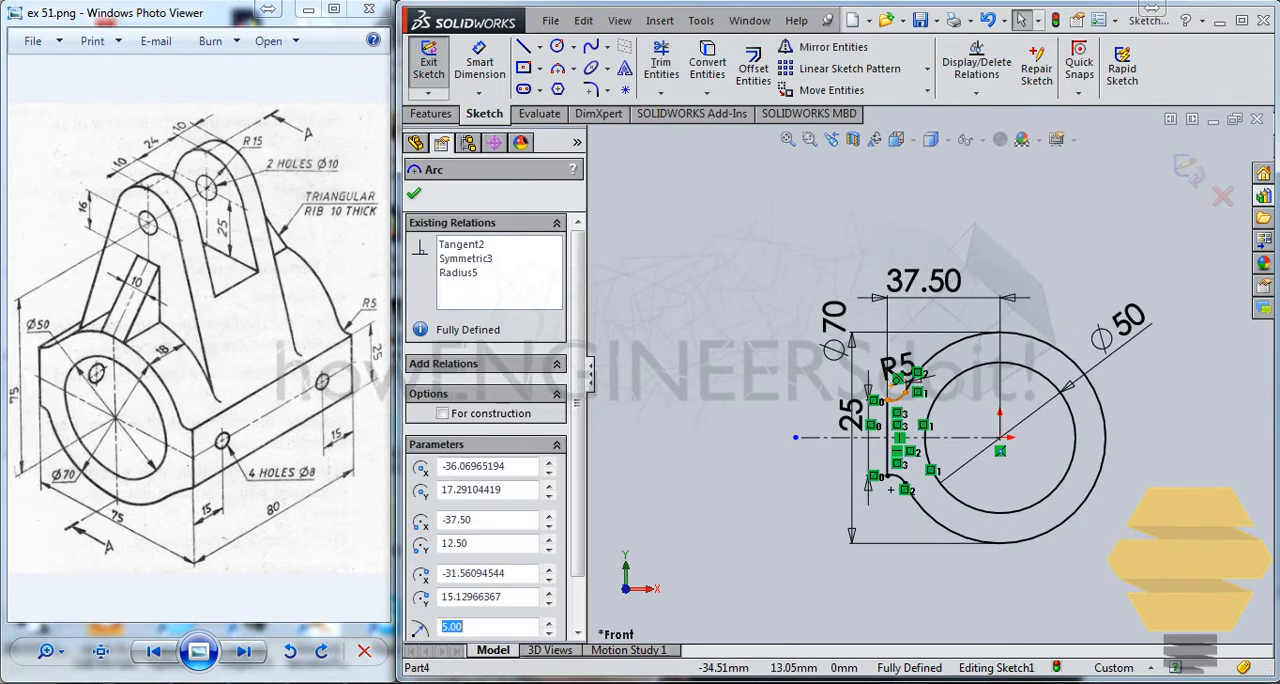
{"action": "left_click", "coordinate": [889, 465]}
{"action": "left_click", "coordinate": [904, 482], "text": "ctrl"}
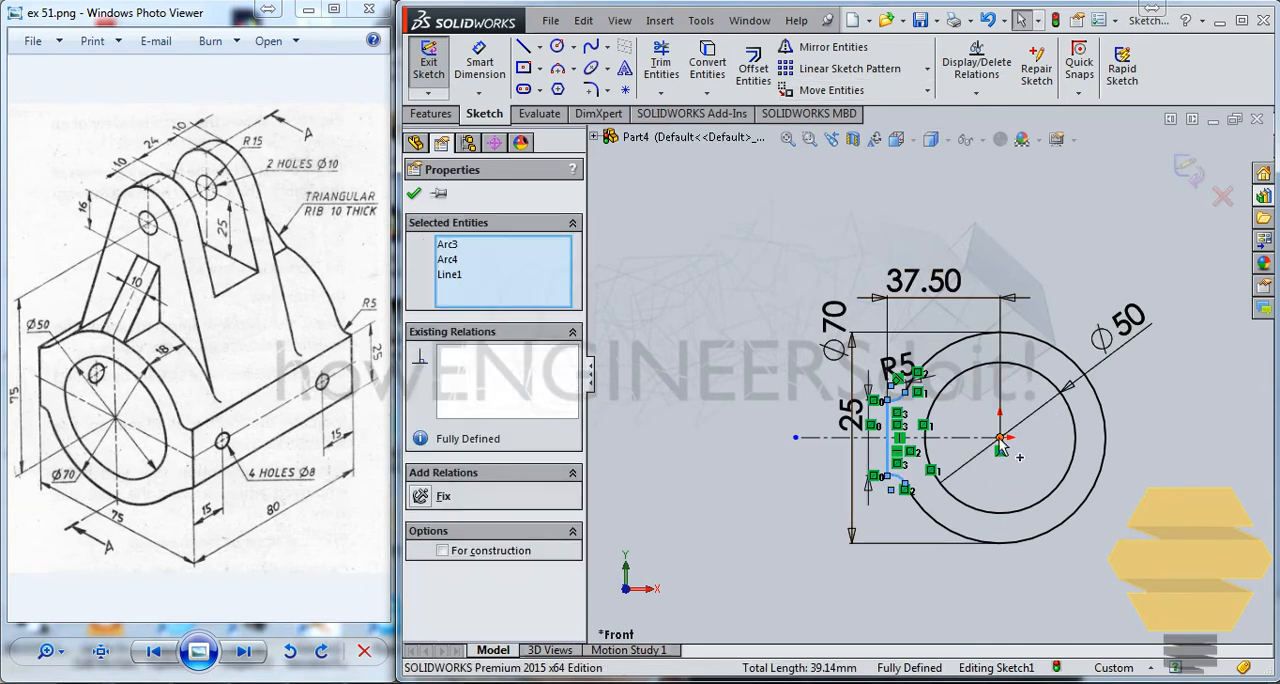
{"action": "left_click", "coordinate": [940, 252]}
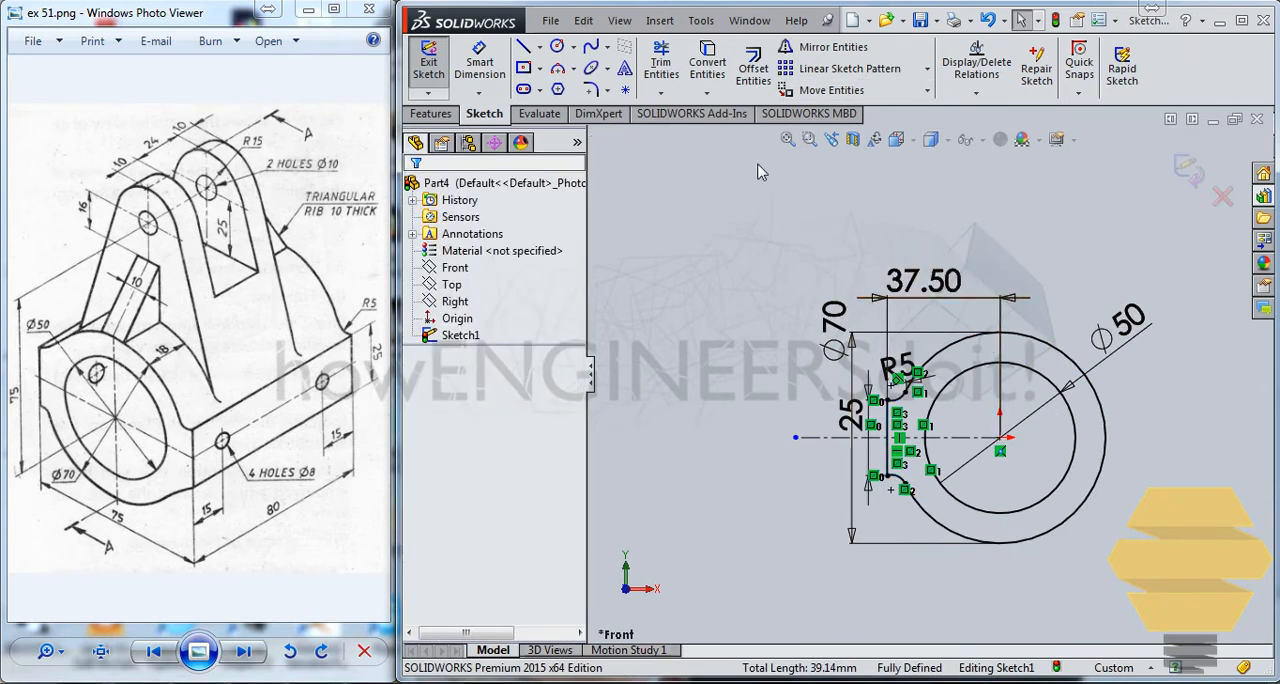
Draw a vertical centreline about 65 mm long from the origin upward past the outer circle.
{"action": "left_click", "coordinate": [540, 47]}
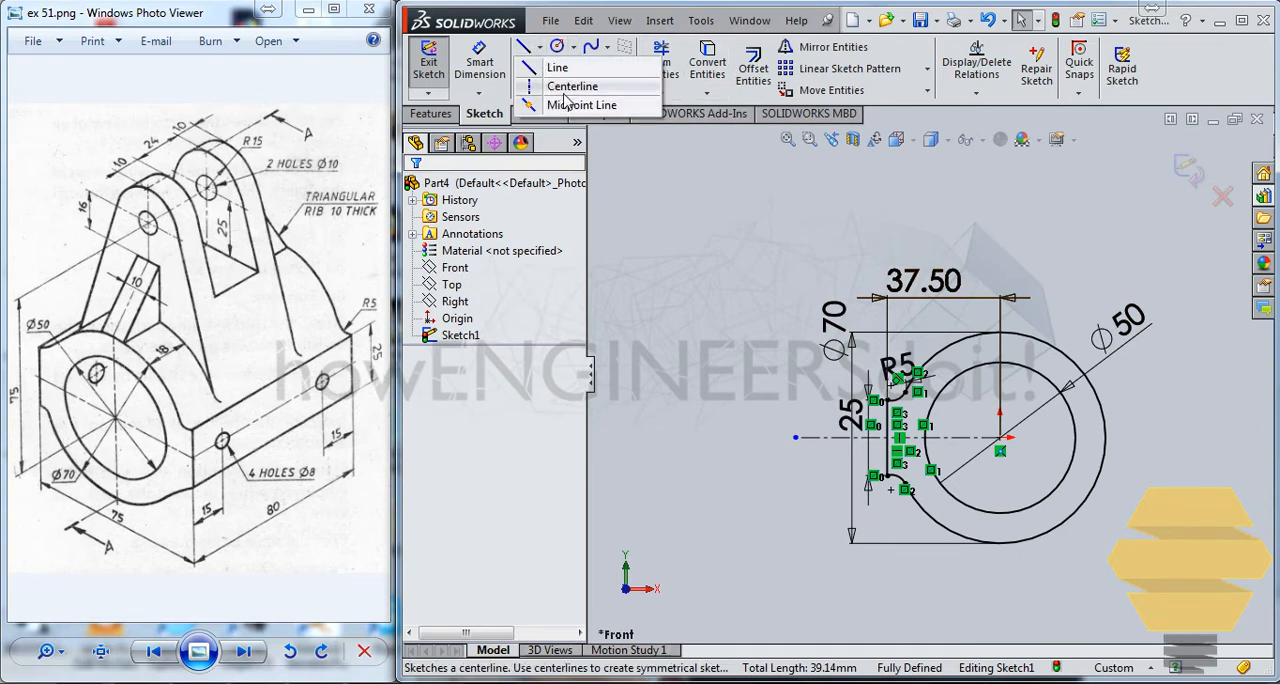
{"action": "left_click", "coordinate": [555, 83]}
{"action": "left_click", "coordinate": [1000, 438]}
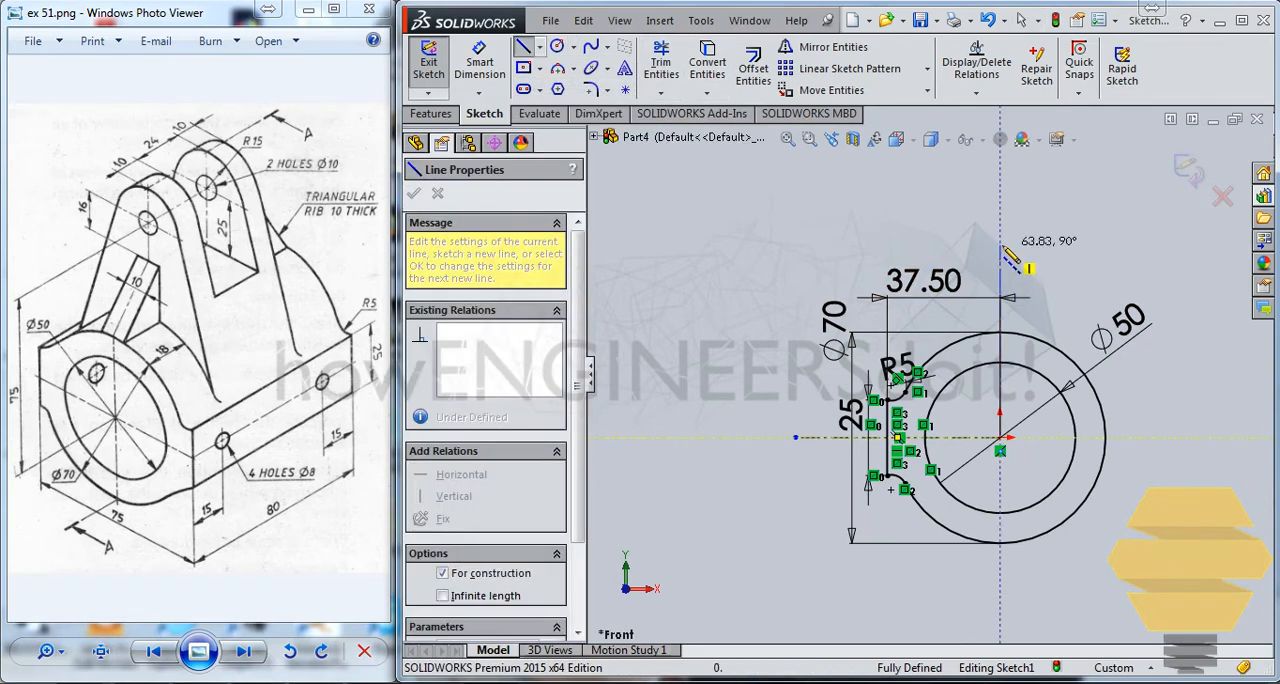
{"action": "left_click", "coordinate": [1000, 240]}
{"action": "key", "text": "Escape"}
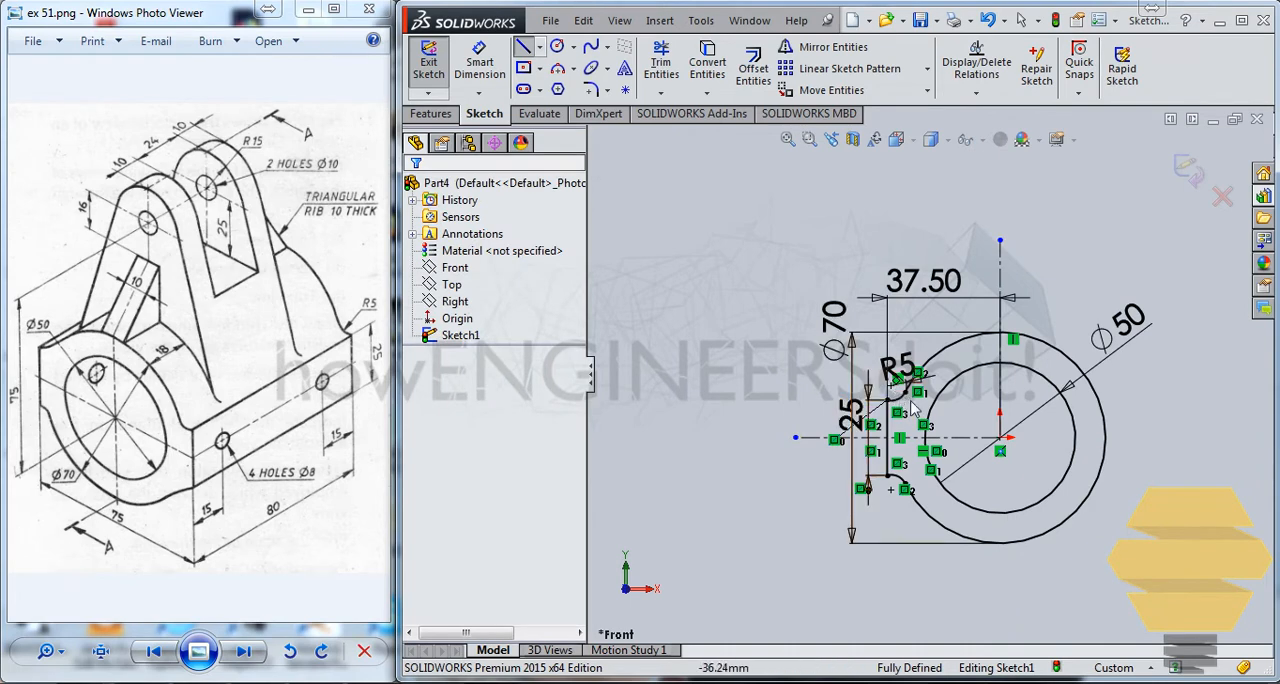
Try to mirror the two R5 arcs and the vertical line to the other side of the profile, and undo the mirror.
{"action": "scroll", "coordinate": [905, 405], "scroll_direction": "up", "scroll_amount": 2}
{"action": "left_click", "coordinate": [910, 405]}
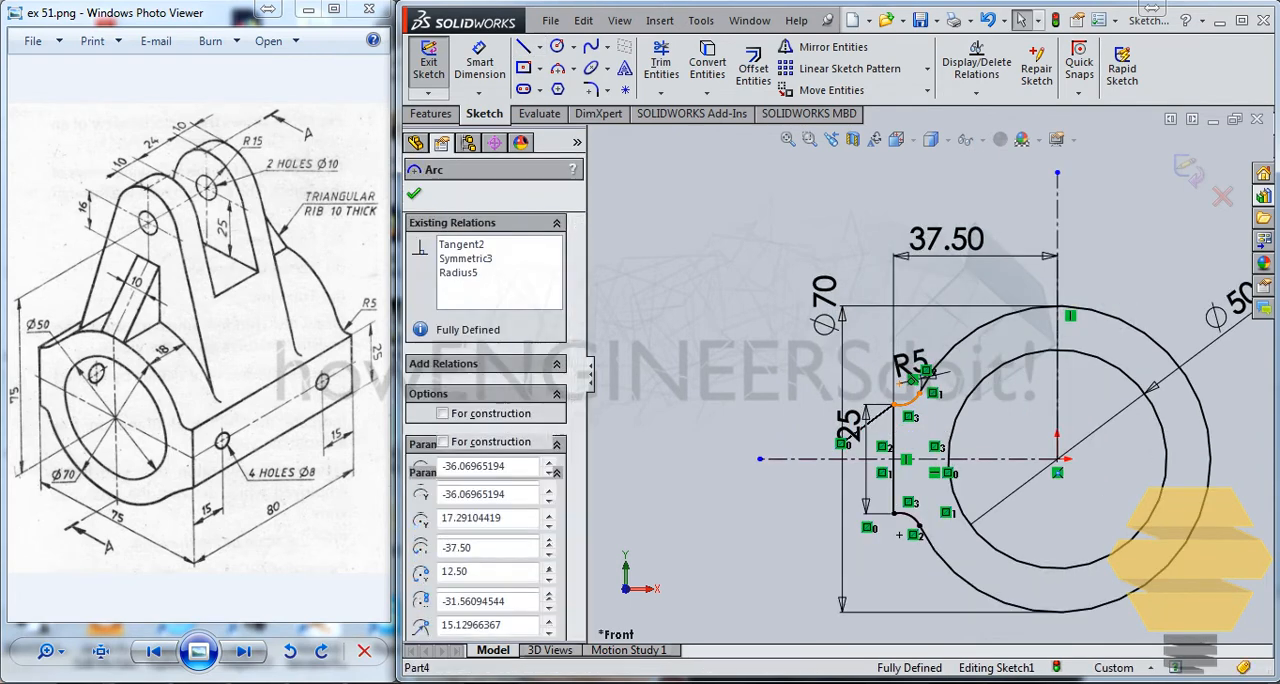
{"action": "left_click", "coordinate": [894, 480], "text": "ctrl"}
{"action": "left_click", "coordinate": [907, 518], "text": "ctrl"}
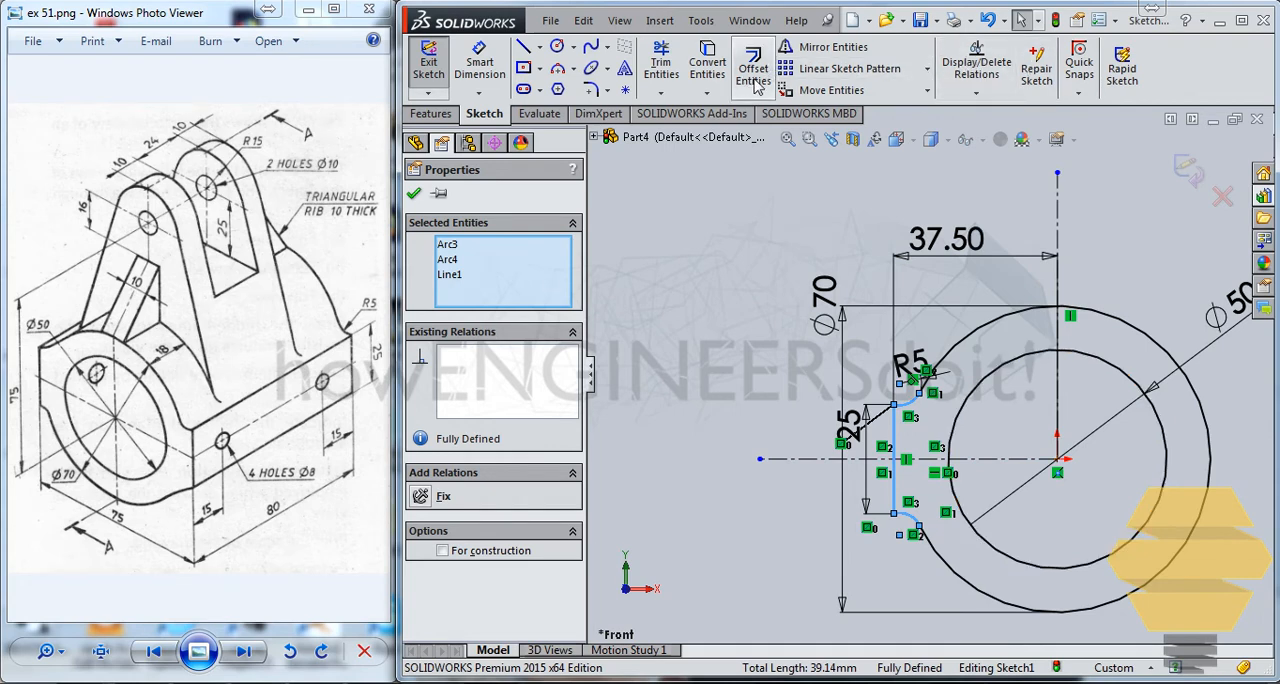
{"action": "key", "text": "Escape"}
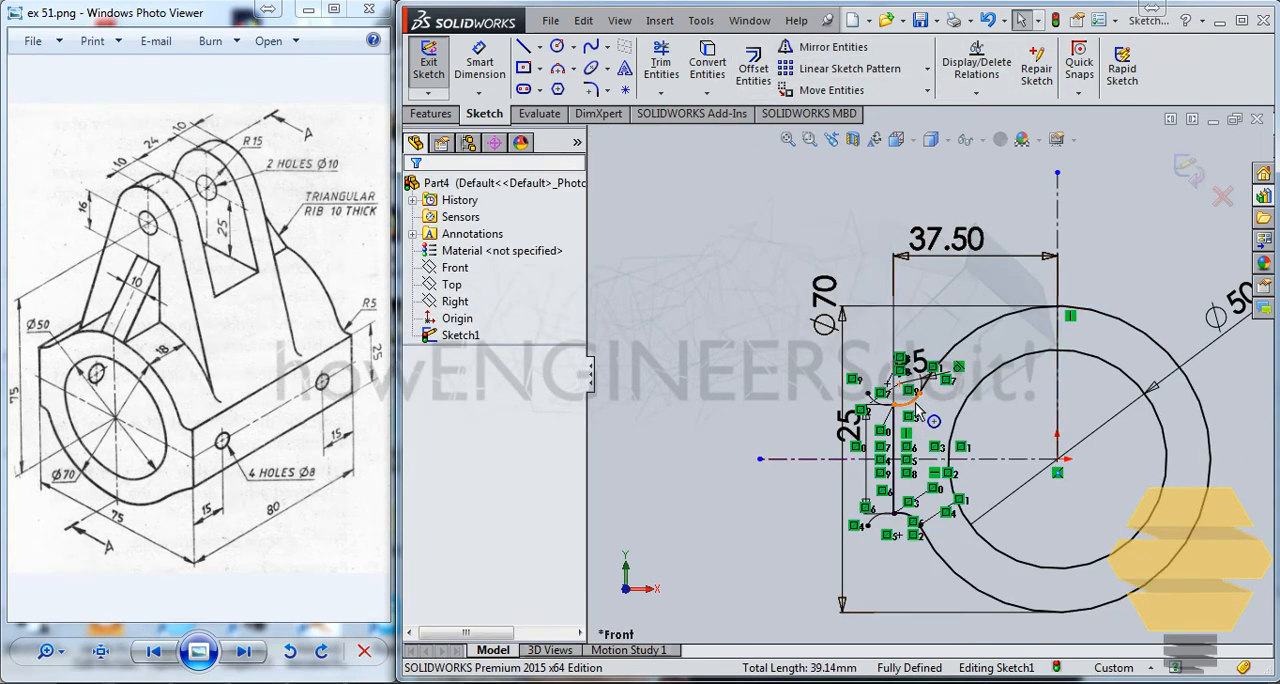
{"action": "scroll", "coordinate": [940, 368], "scroll_direction": "down", "scroll_amount": 3}
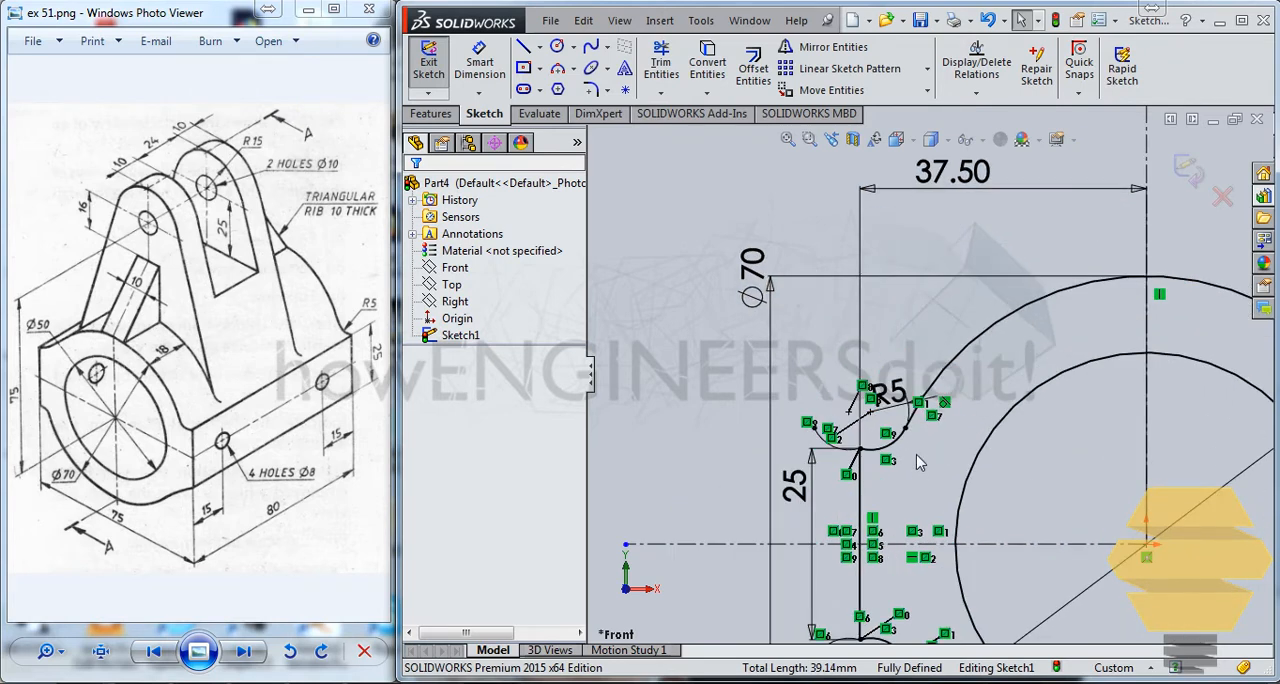
{"action": "key", "text": "ctrl+z"}
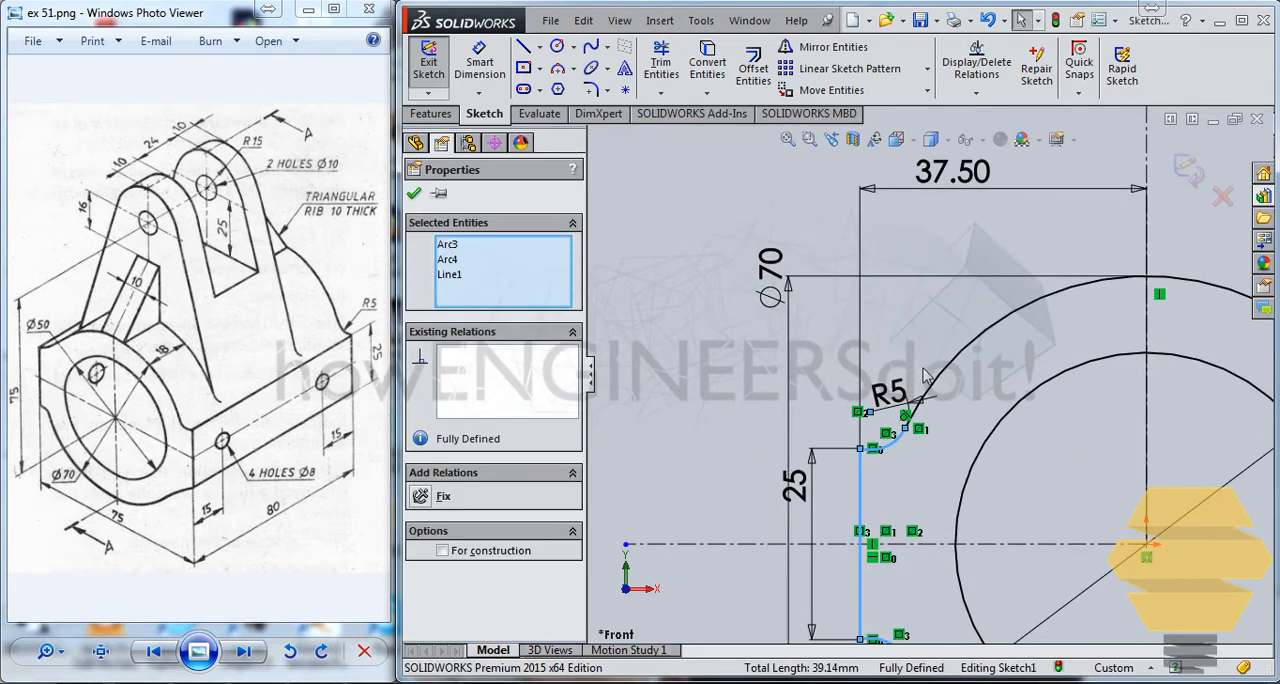
{"action": "scroll", "coordinate": [928, 375], "scroll_direction": "up", "scroll_amount": 3}
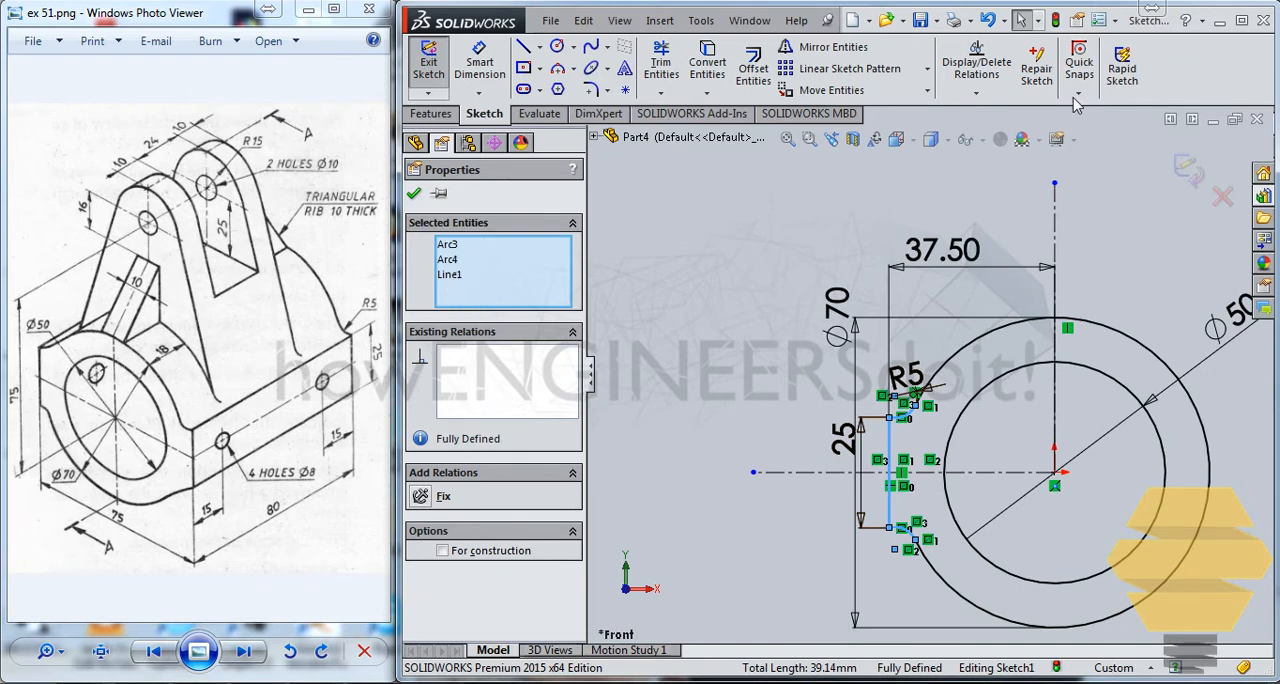
Retry the mirror with the two R5 arcs and the vertical line preselected, undo it, and clear the selection.
{"action": "left_click", "coordinate": [830, 48]}
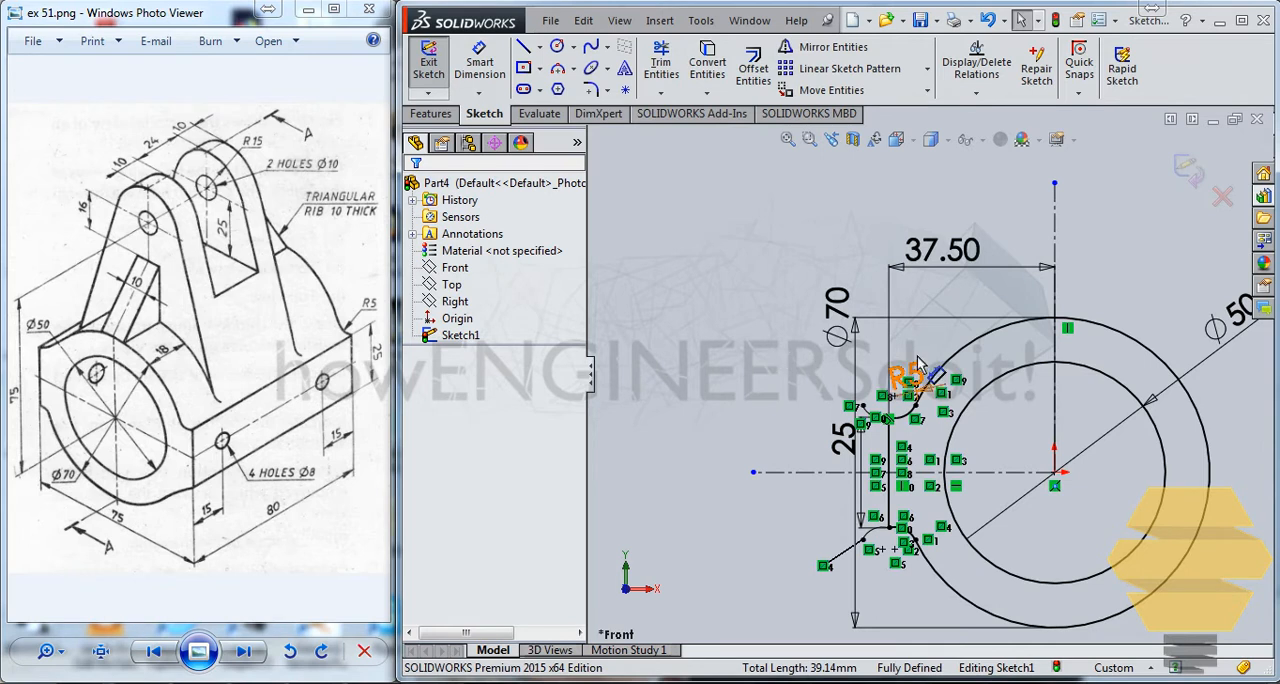
{"action": "left_click", "coordinate": [866, 458]}
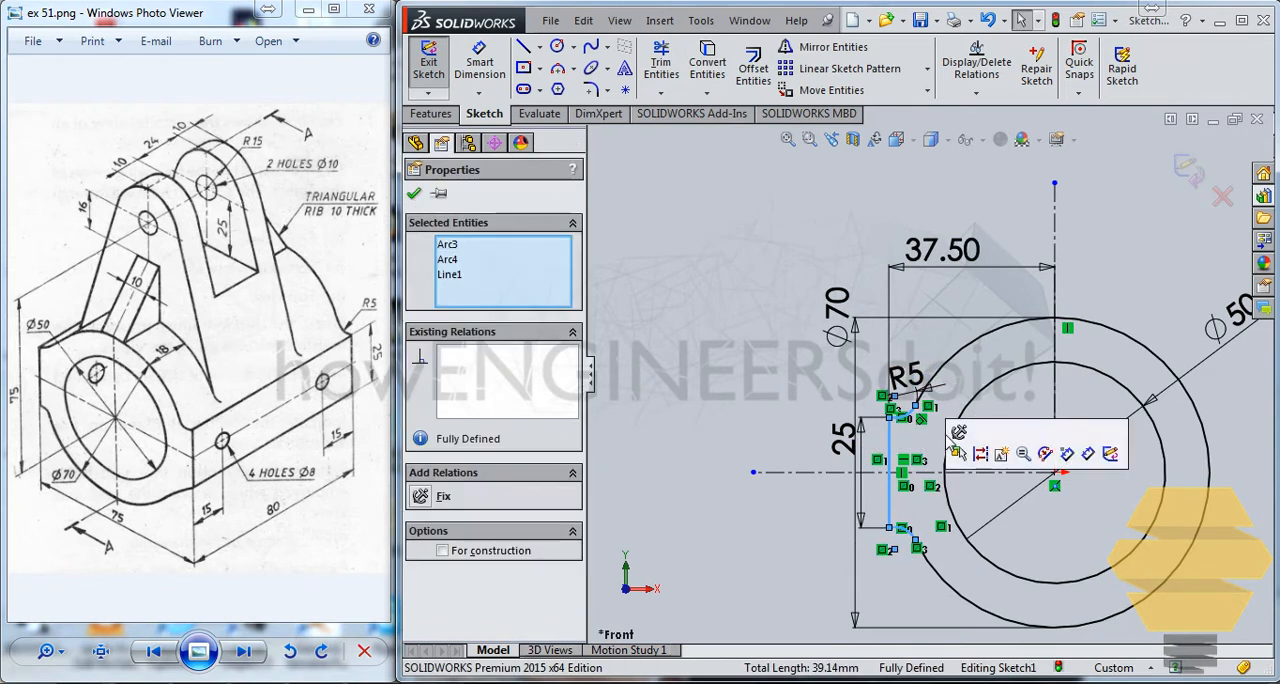
{"action": "key", "text": "Escape"}
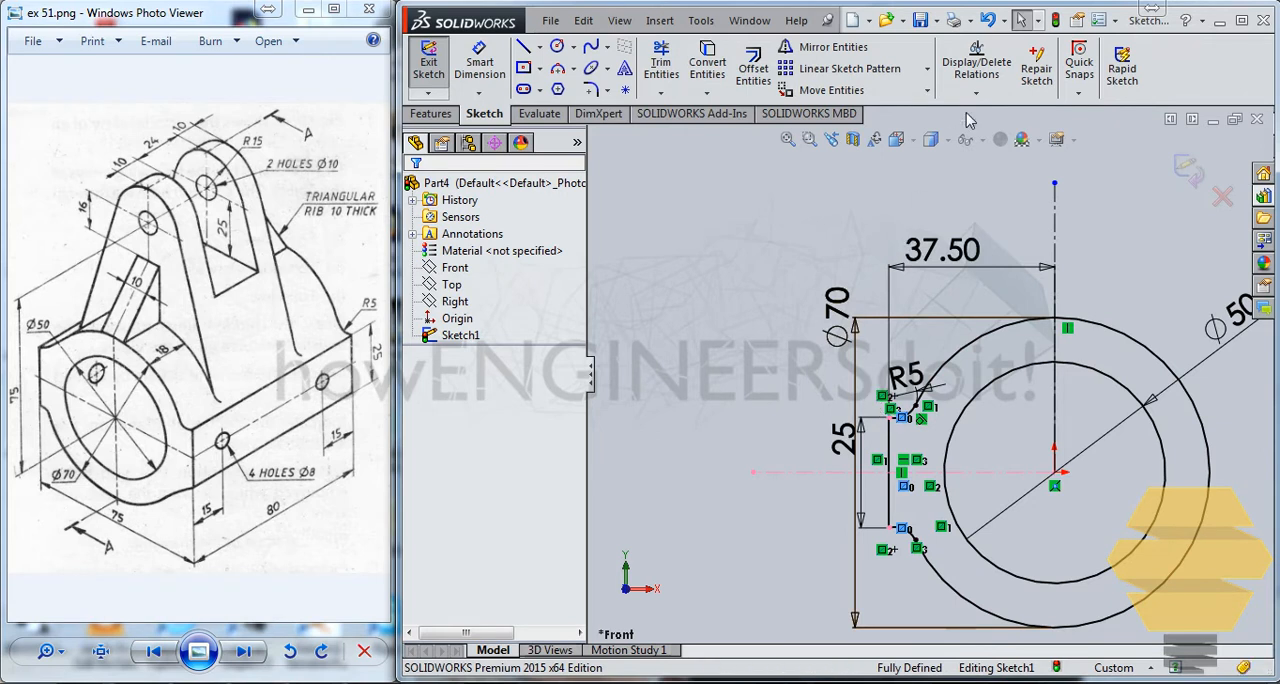
Mirror the two R5 arcs and the vertical line about the vertical centreline, keeping the originals.
{"action": "left_click", "coordinate": [828, 47]}
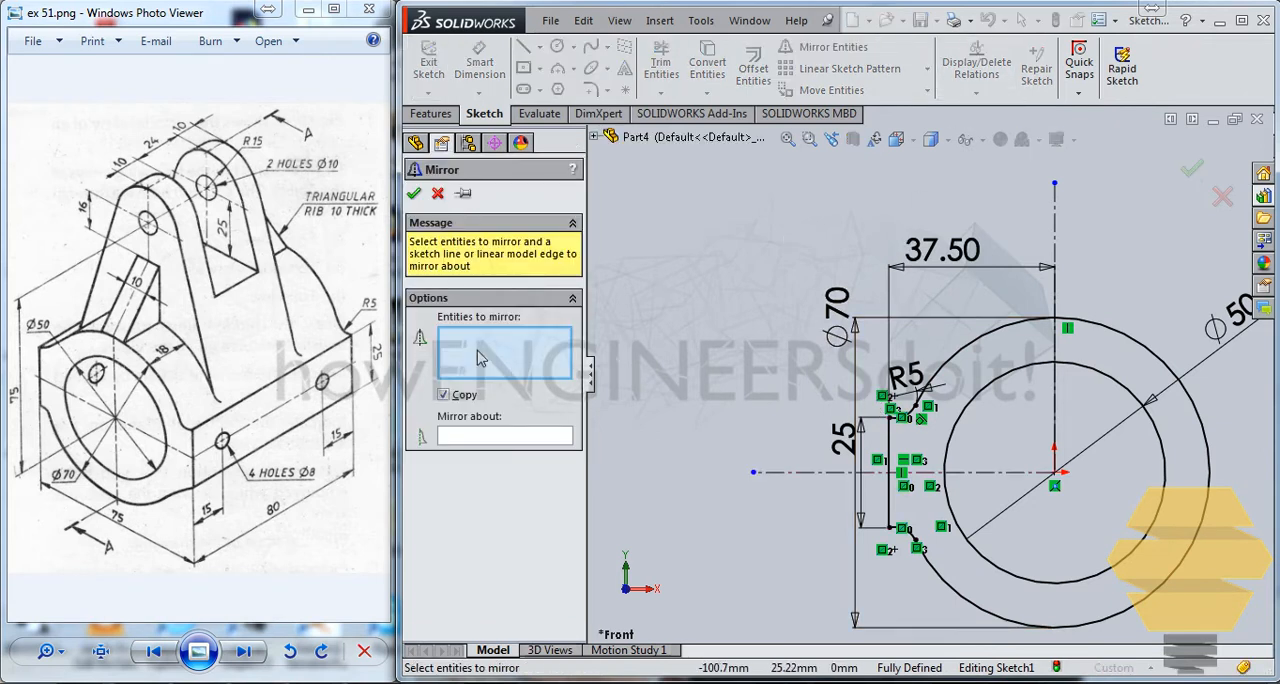
{"action": "scroll", "coordinate": [890, 432], "scroll_direction": "down", "scroll_amount": 2}
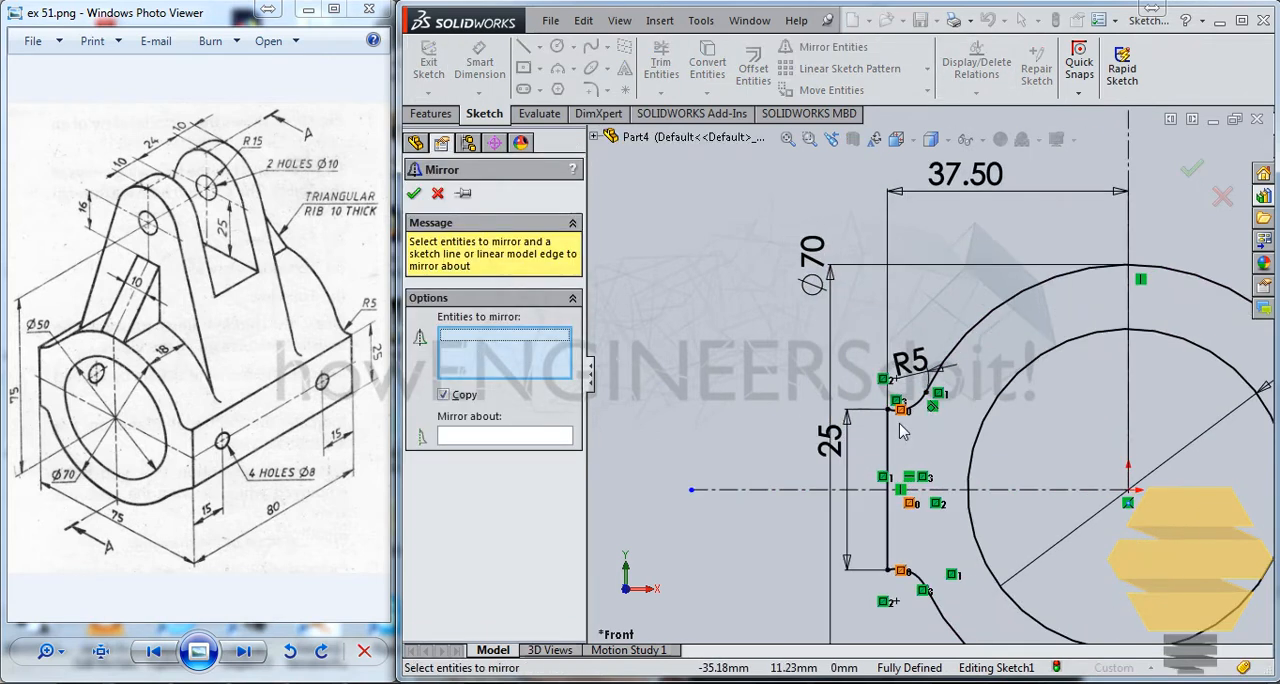
{"action": "left_click", "coordinate": [917, 406]}
{"action": "left_click", "coordinate": [888, 450]}
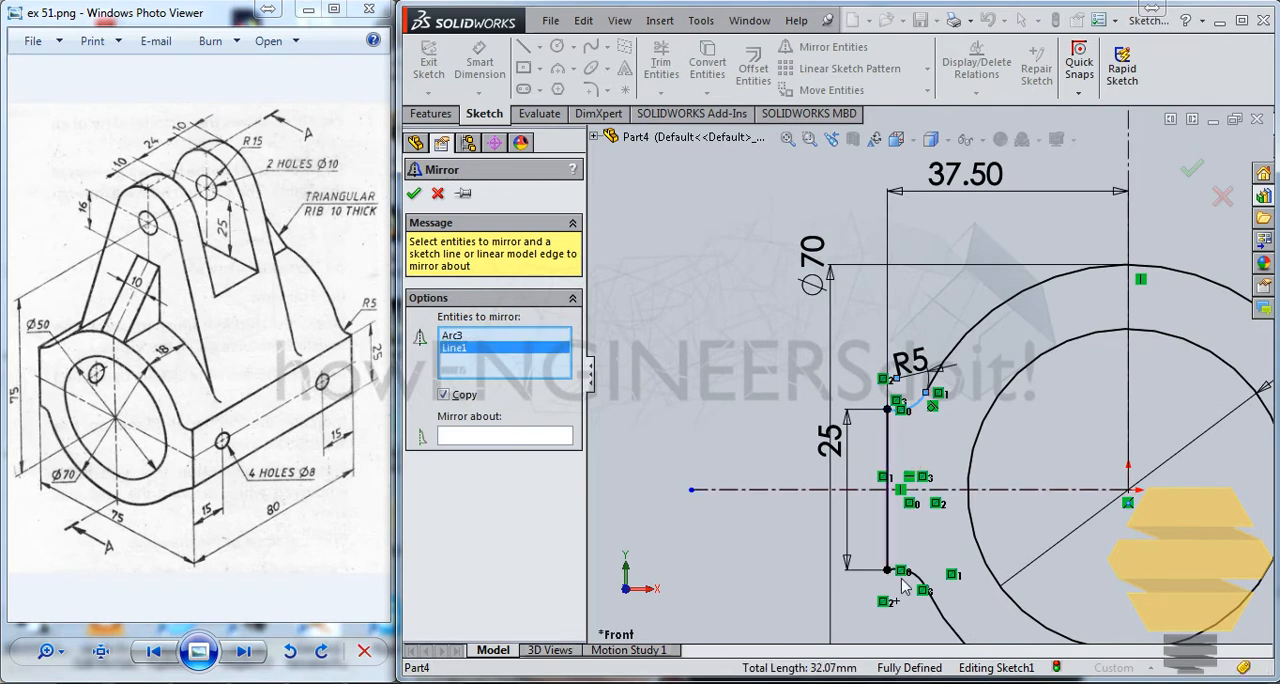
{"action": "left_click", "coordinate": [921, 590]}
{"action": "left_click", "coordinate": [505, 437]}
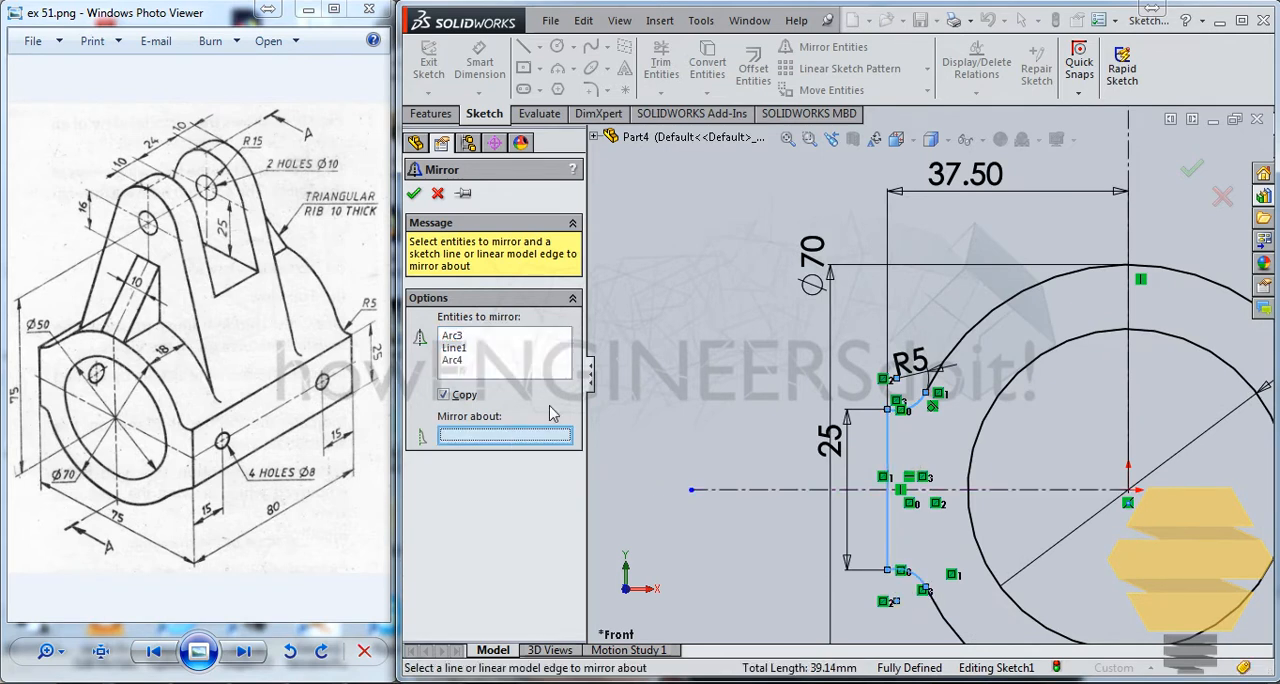
{"action": "left_click", "coordinate": [1135, 405]}
{"action": "scroll", "coordinate": [926, 372], "scroll_direction": "up", "scroll_amount": 3}
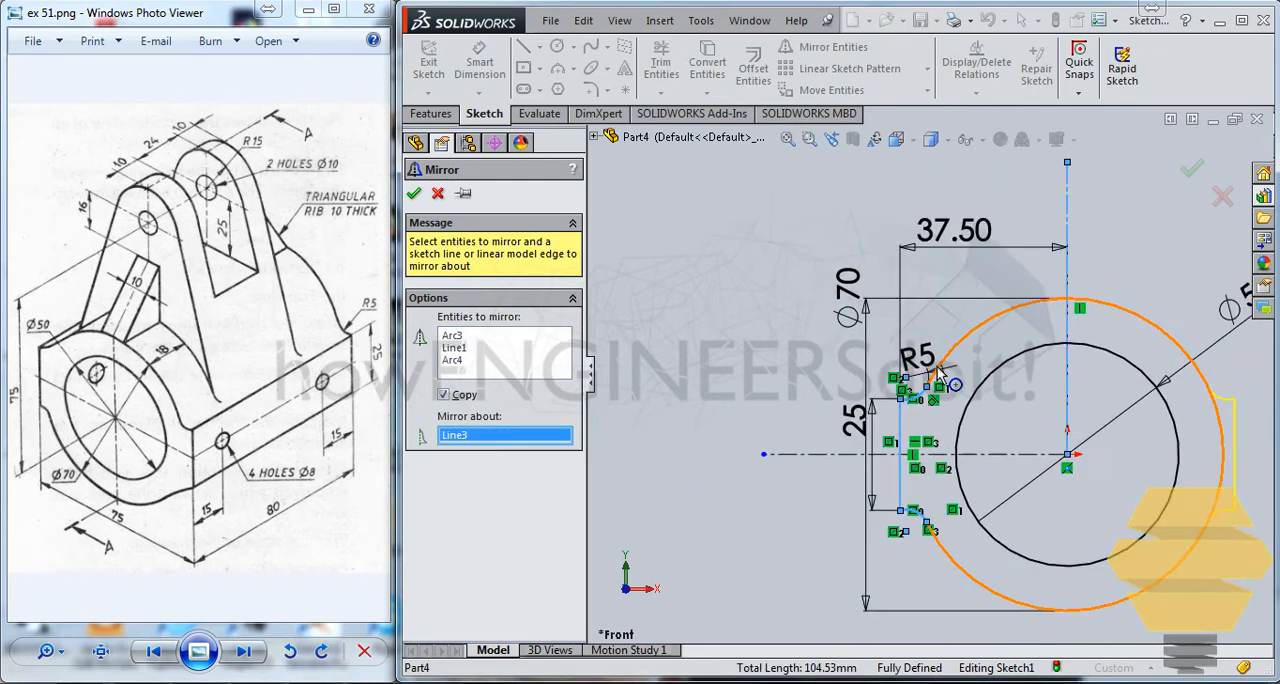
{"action": "left_click", "coordinate": [415, 194]}
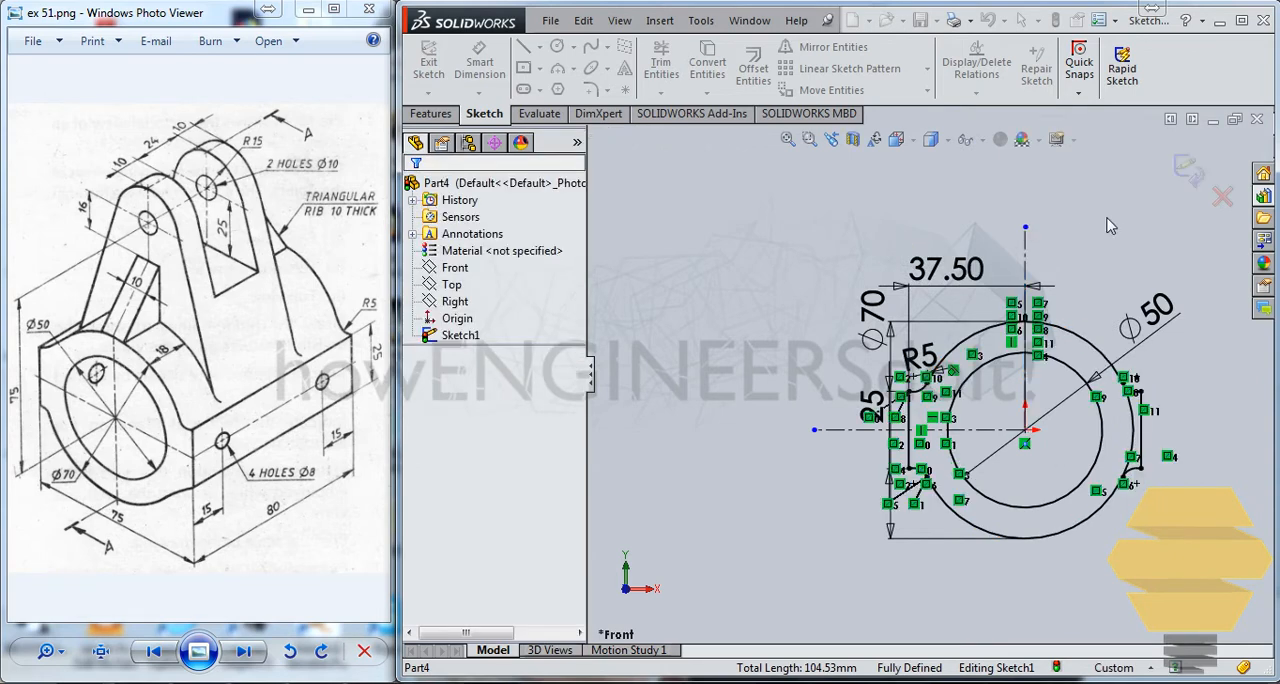
Trim away the portion of the outer circle between the two mirrored R5 arcs and exit the base profile sketch.
{"action": "scroll", "coordinate": [1000, 190], "scroll_direction": "down", "scroll_amount": 4}
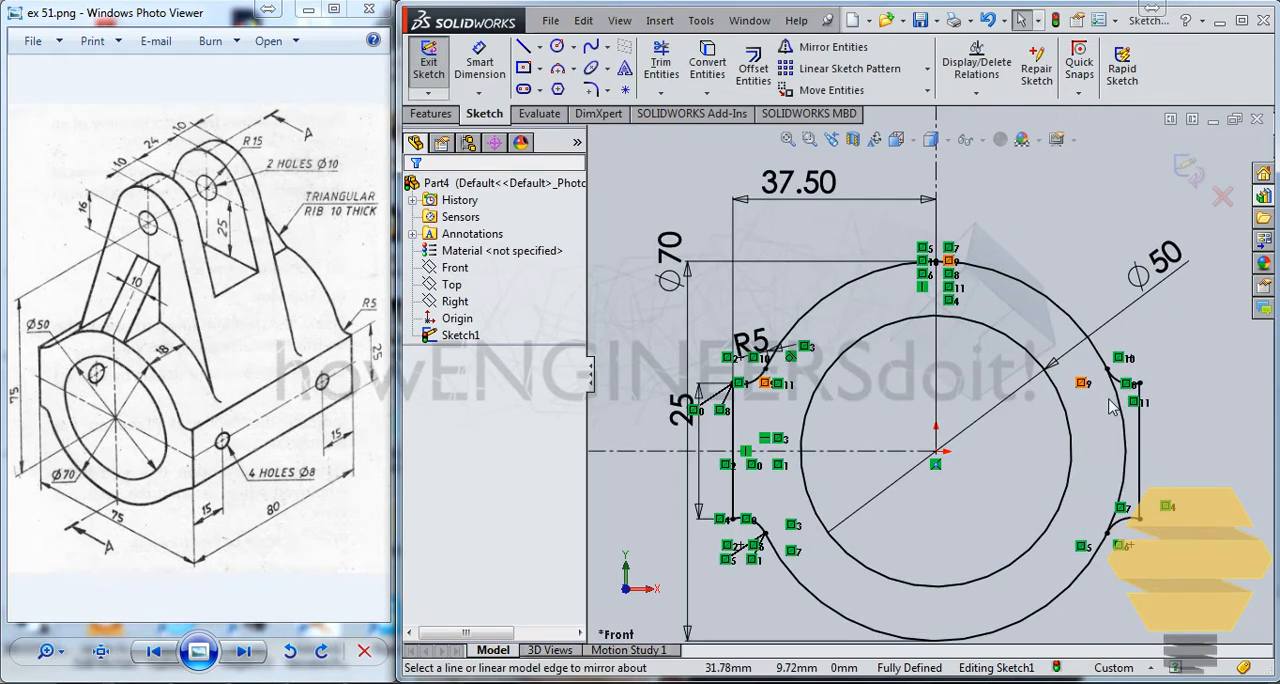
{"action": "left_click", "coordinate": [661, 66]}
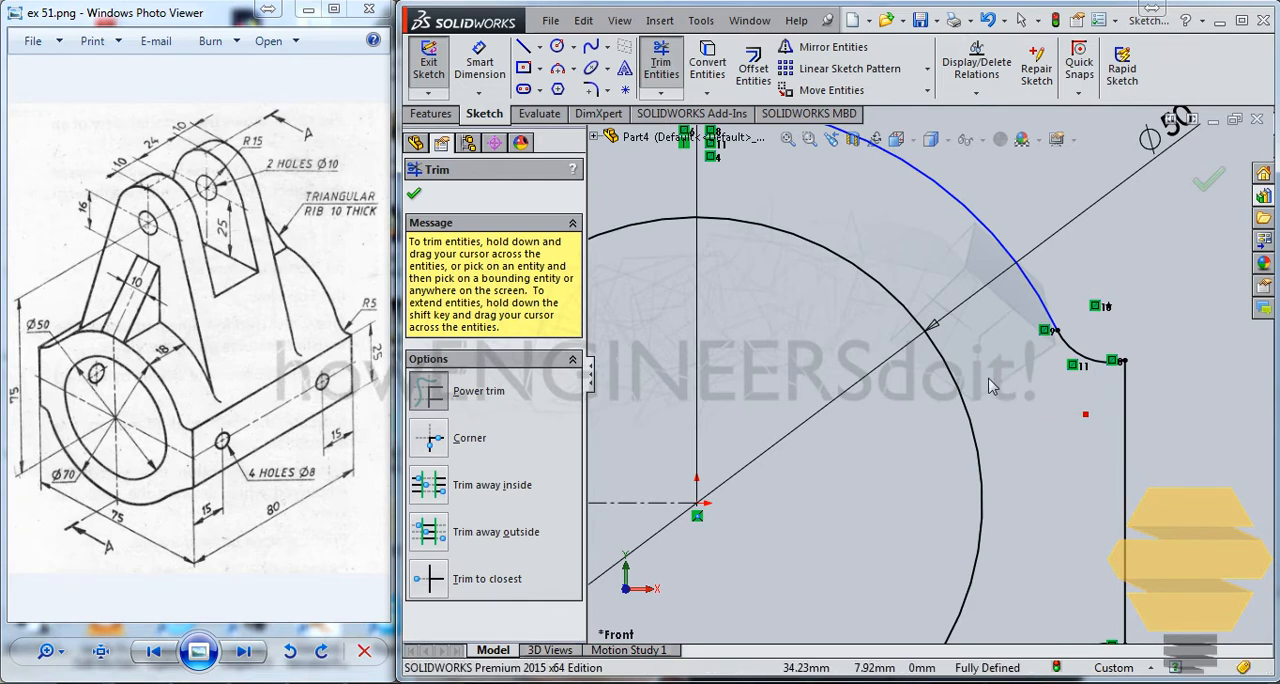
{"action": "scroll", "coordinate": [888, 296], "scroll_direction": "up", "scroll_amount": 4}
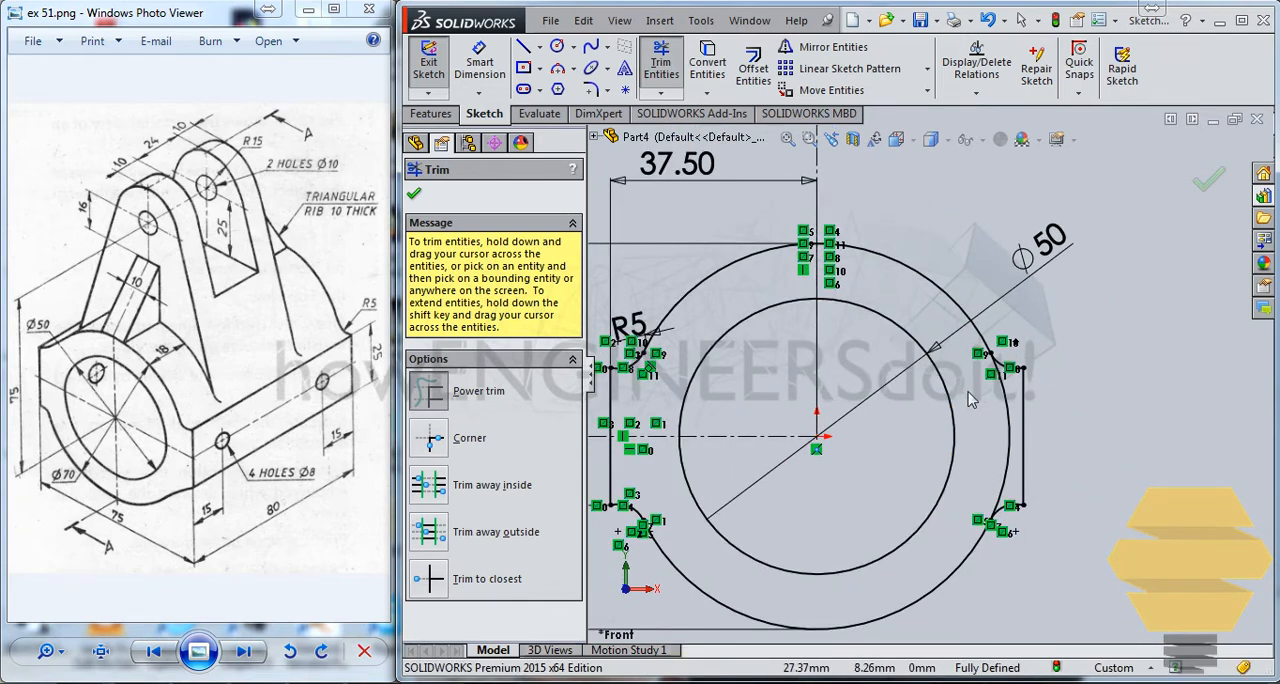
{"action": "scroll", "coordinate": [857, 372], "scroll_direction": "up", "scroll_amount": 2}
{"action": "scroll", "coordinate": [960, 290], "scroll_direction": "up", "scroll_amount": 1}
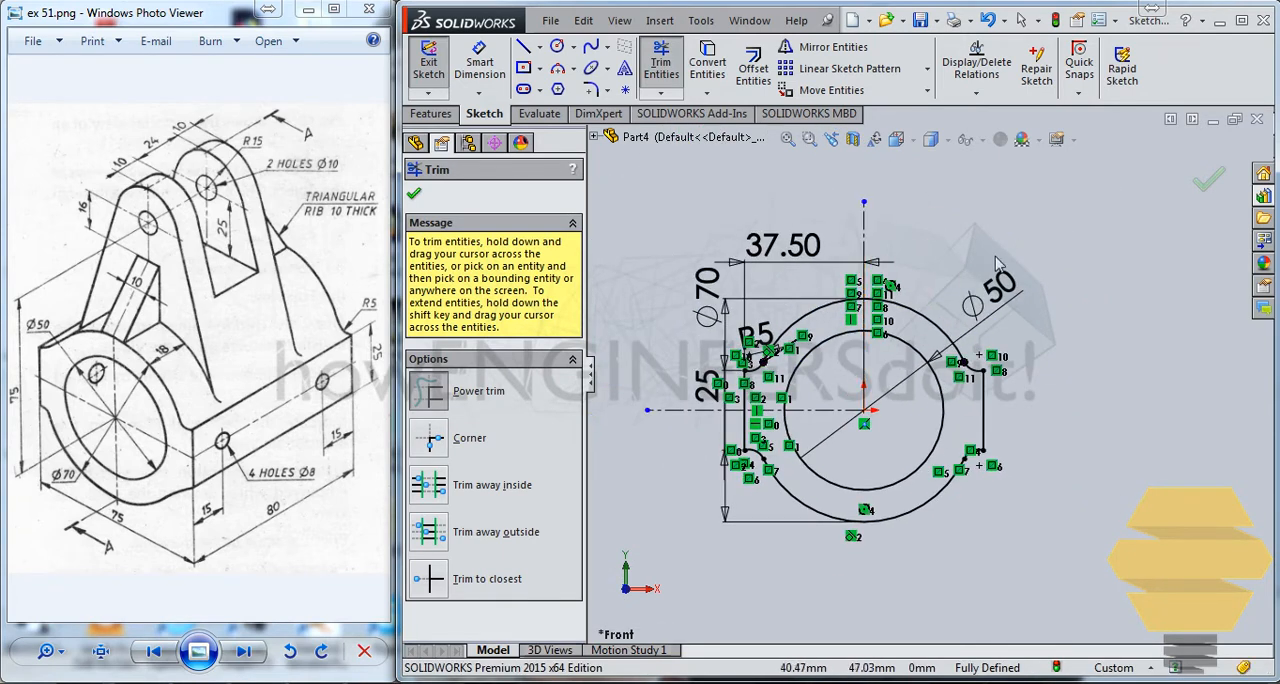
{"action": "left_click", "coordinate": [1203, 186]}
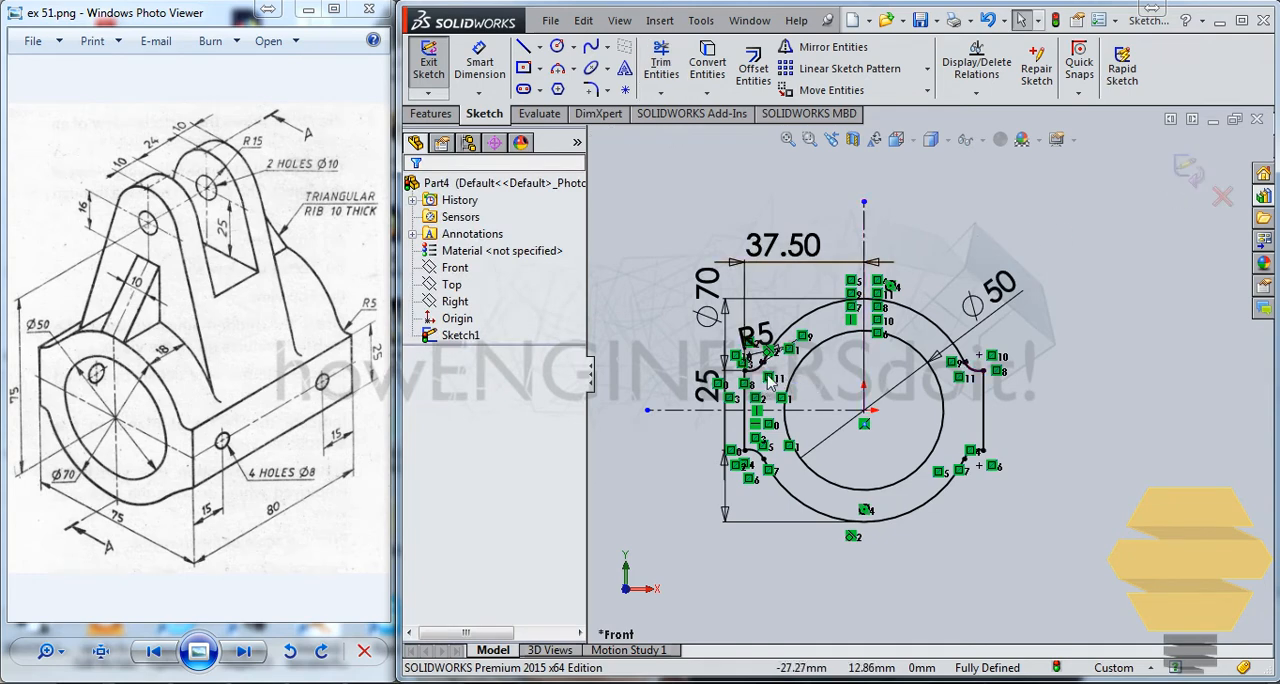
{"action": "scroll", "coordinate": [780, 402], "scroll_direction": "down", "scroll_amount": 1}
{"action": "scroll", "coordinate": [800, 402], "scroll_direction": "down", "scroll_amount": 2}
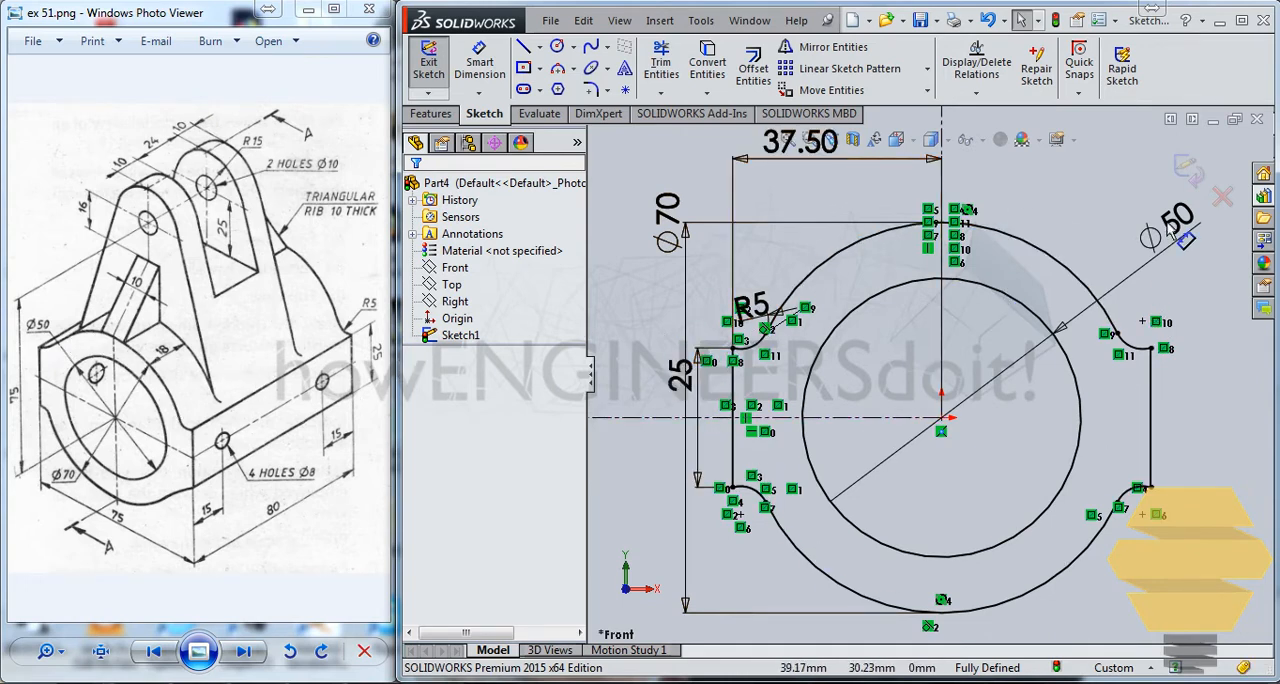
{"action": "left_click", "coordinate": [1188, 172]}
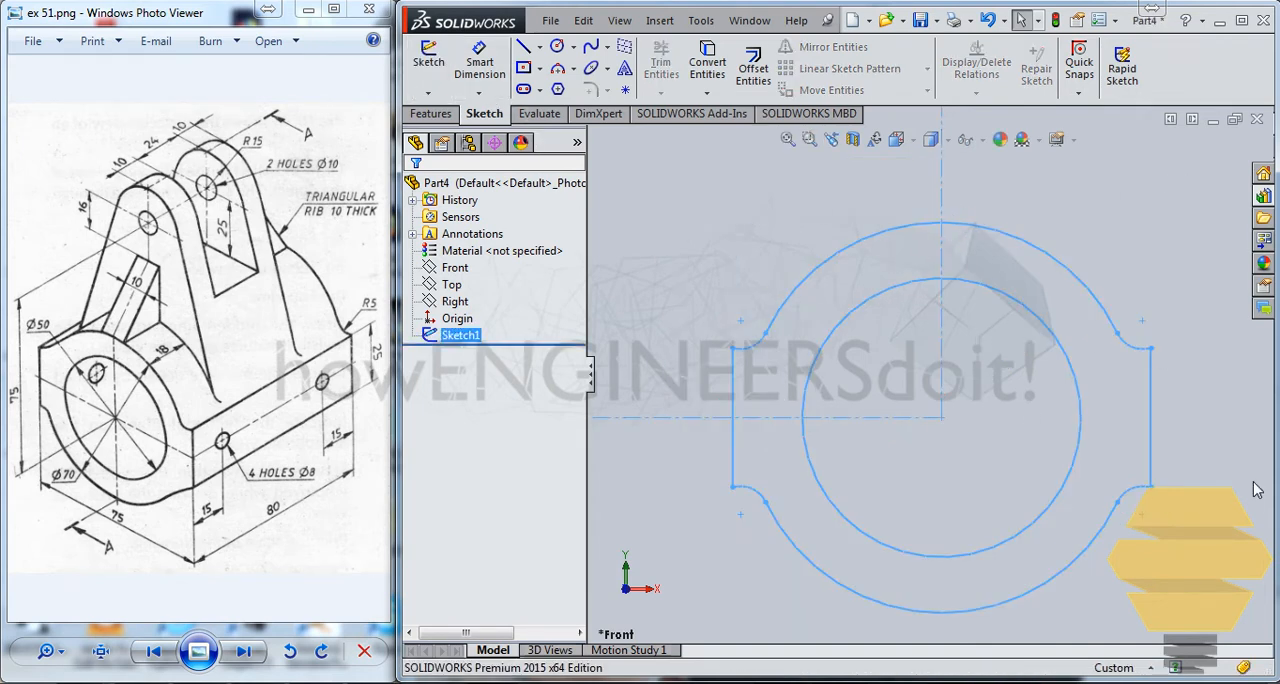
Extrude the base profile blind in both directions from the sketch plane, 40 mm each way.
{"action": "scroll", "coordinate": [1151, 345], "scroll_direction": "down", "scroll_amount": 5}
{"action": "scroll", "coordinate": [1000, 341], "scroll_direction": "up", "scroll_amount": 4}
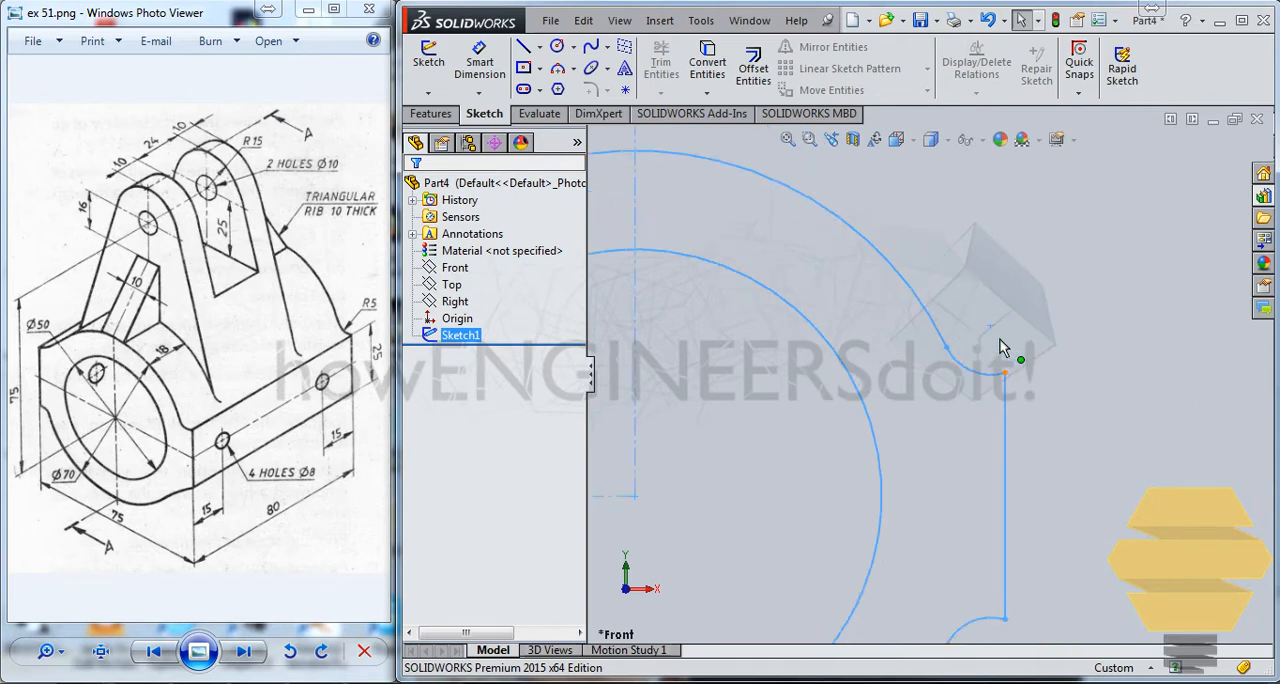
{"action": "key", "text": "f"}
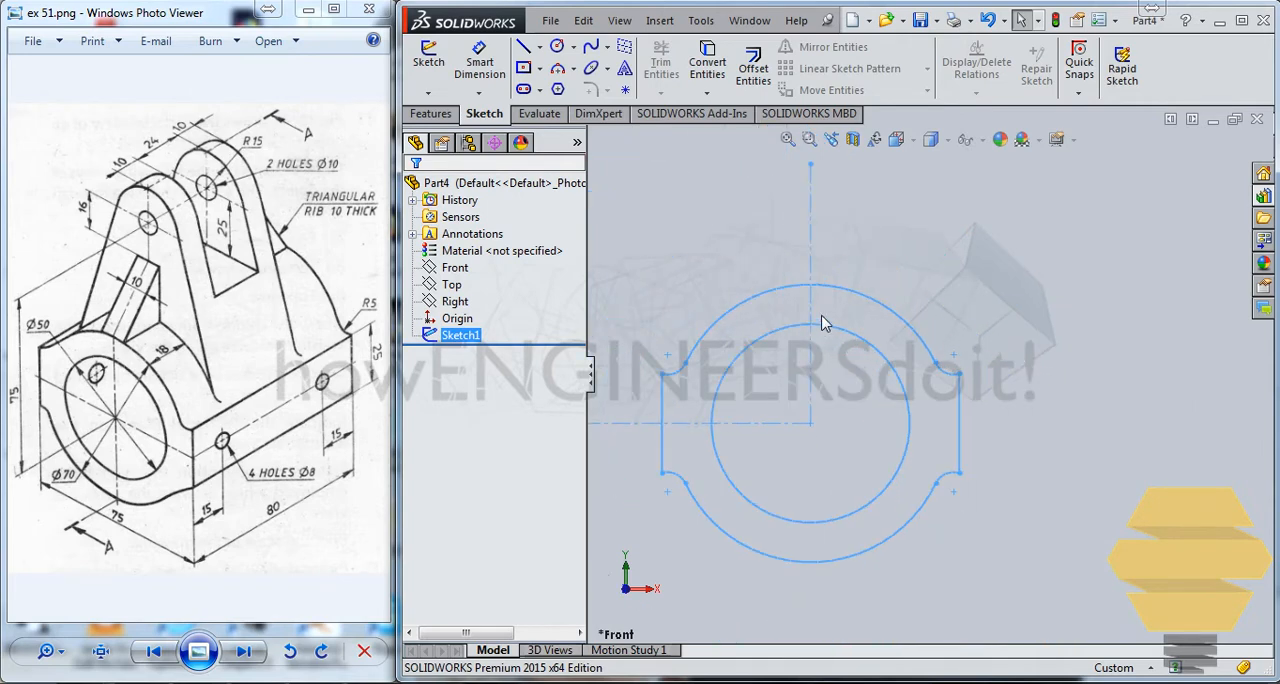
{"action": "left_click", "coordinate": [432, 112]}
{"action": "left_click", "coordinate": [435, 70]}
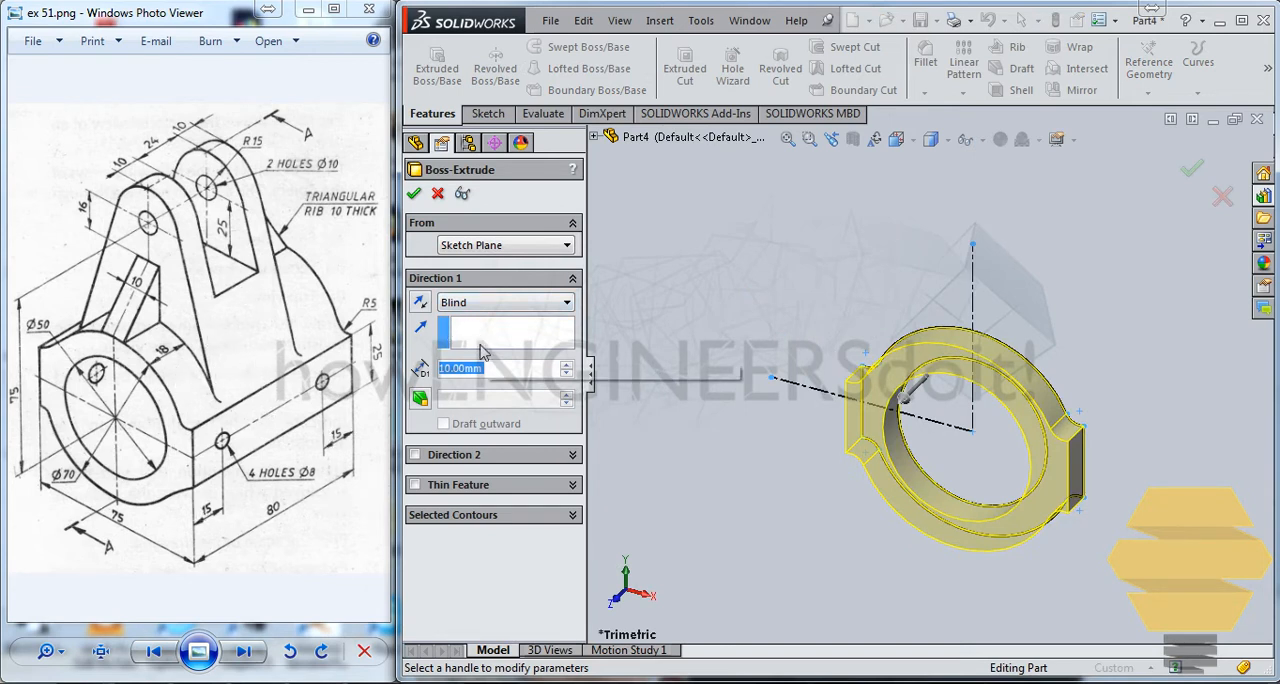
{"action": "type", "text": "40"}
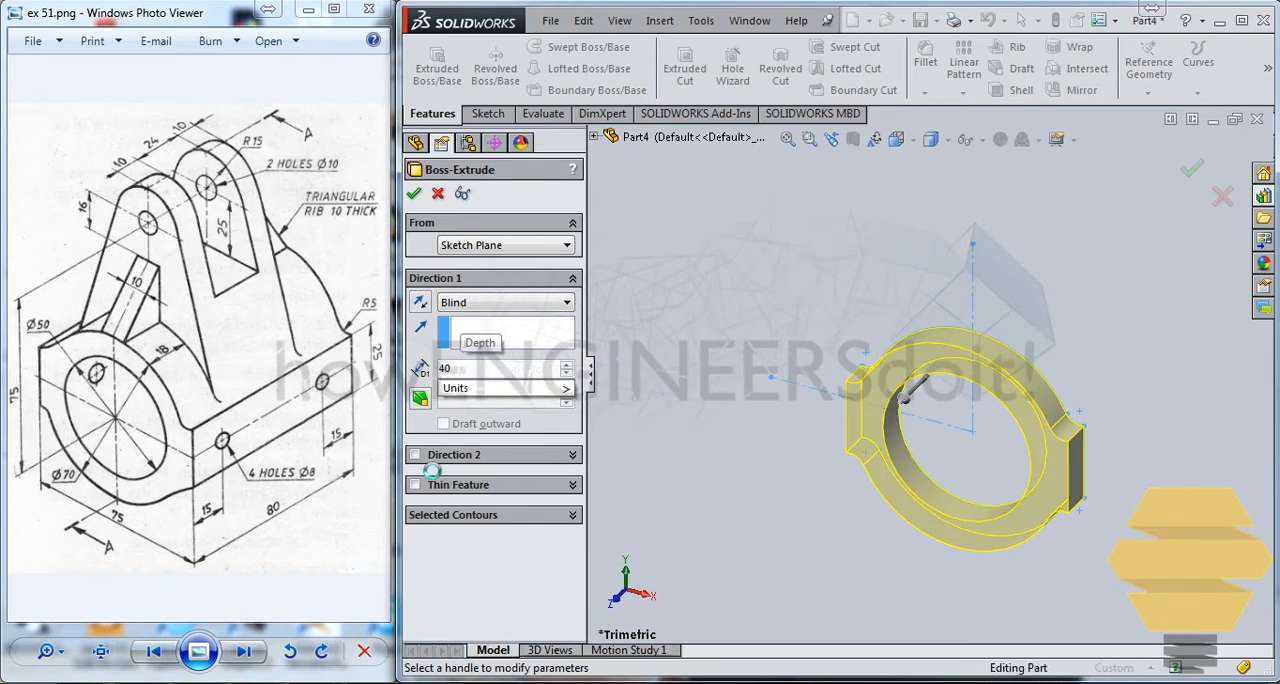
{"action": "left_click", "coordinate": [420, 454]}
{"action": "type", "text": "40"}
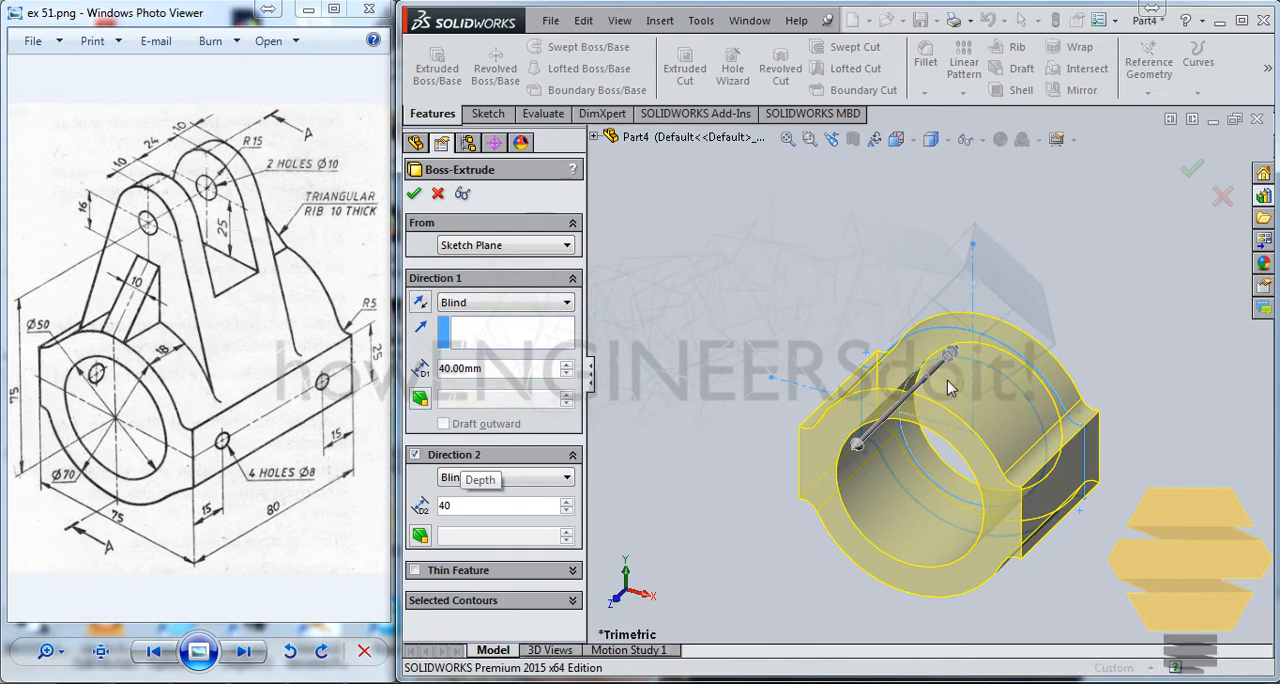
{"action": "key", "text": "Return"}
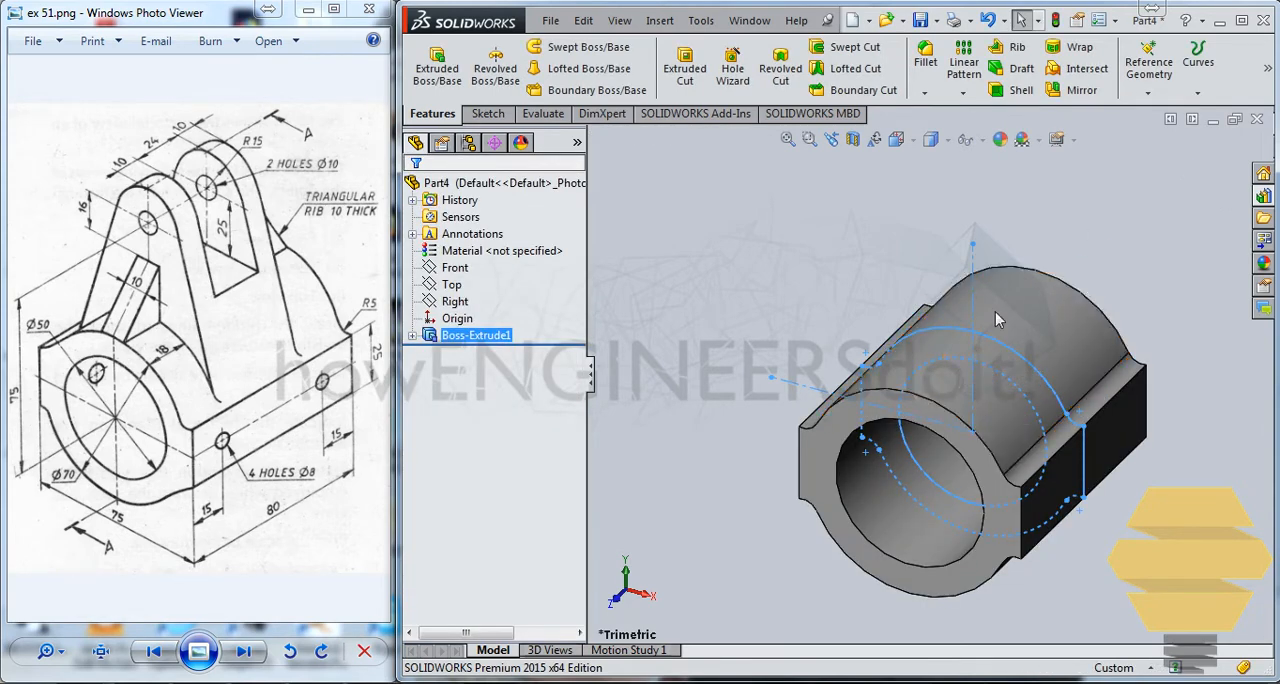
{"action": "left_click", "coordinate": [728, 330]}
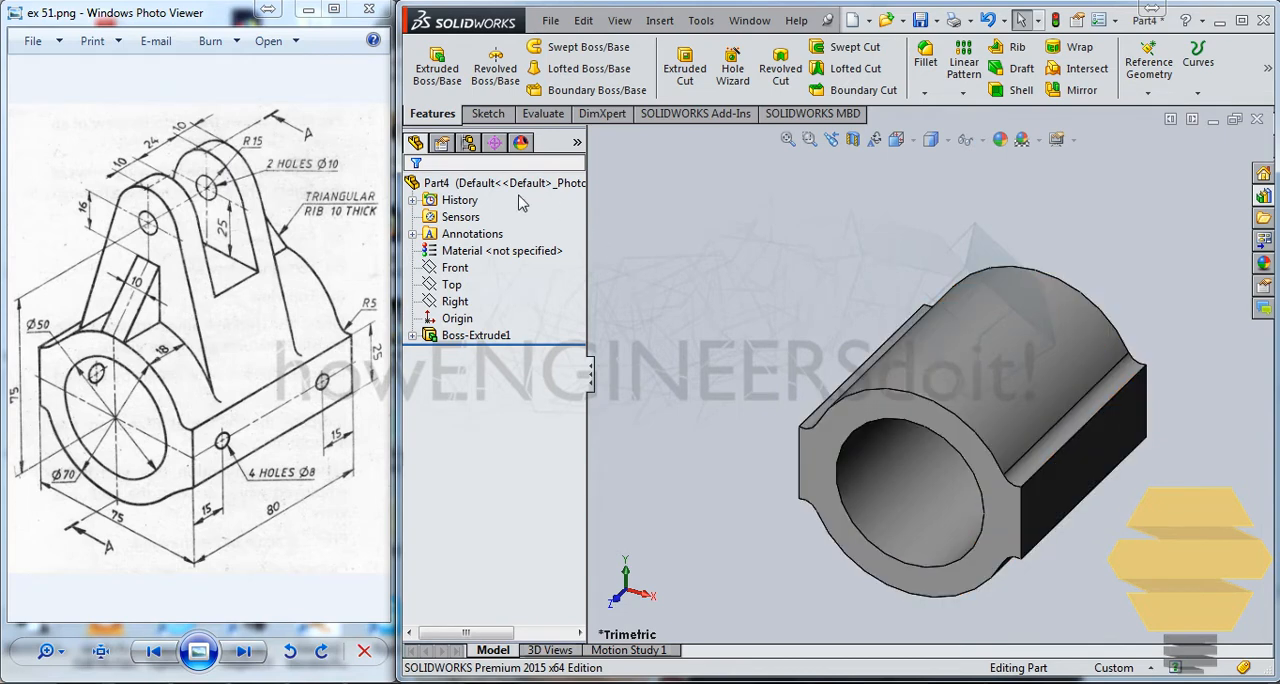
{"action": "left_click", "coordinate": [488, 113]}
{"action": "left_click", "coordinate": [428, 62]}
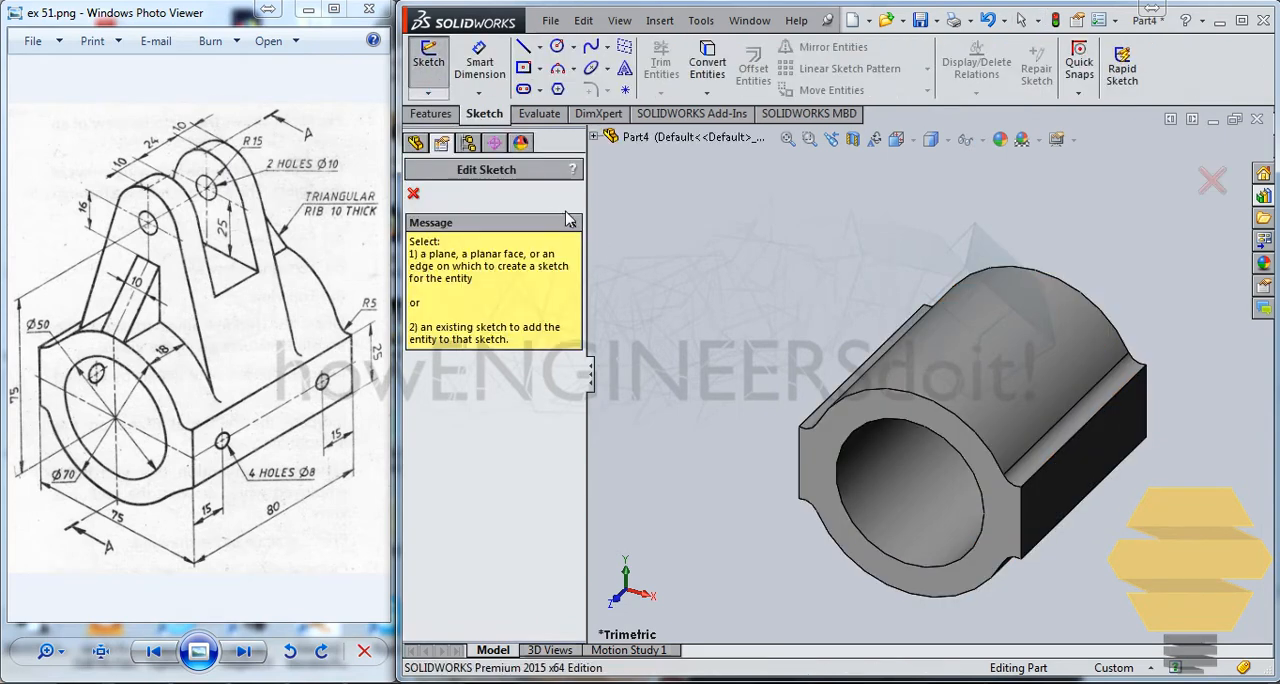
{"action": "left_click", "coordinate": [592, 136]}
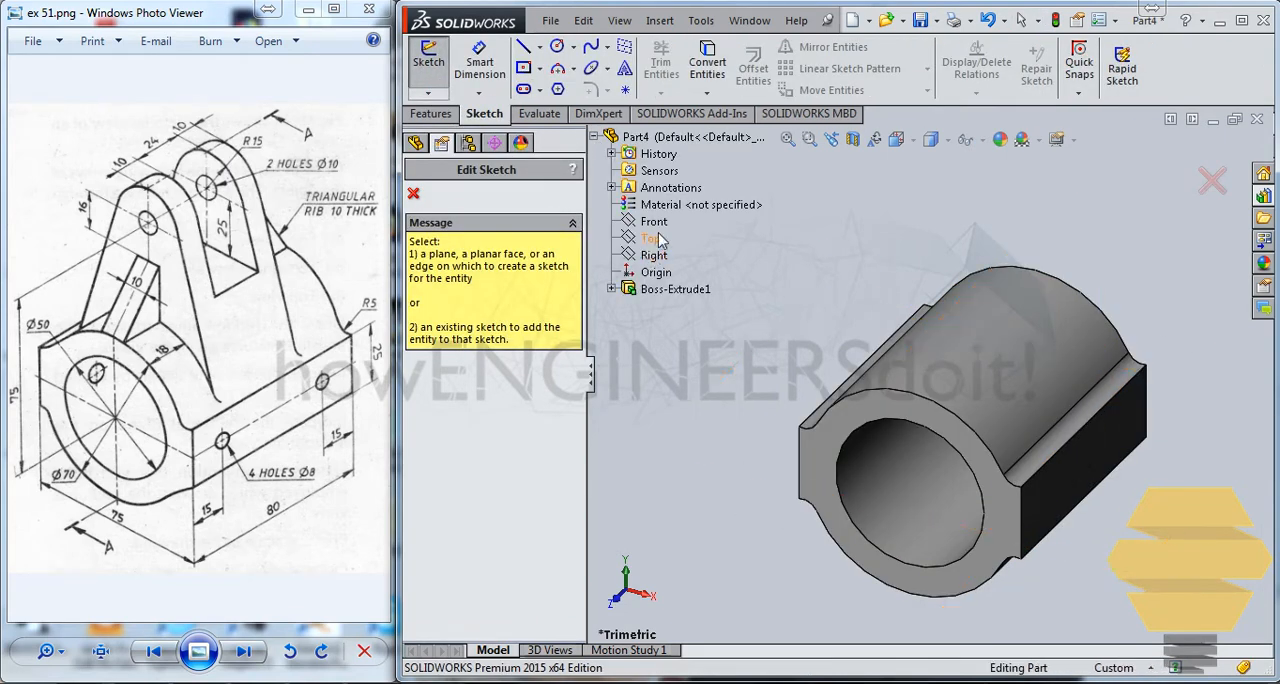
{"action": "left_click", "coordinate": [654, 255]}
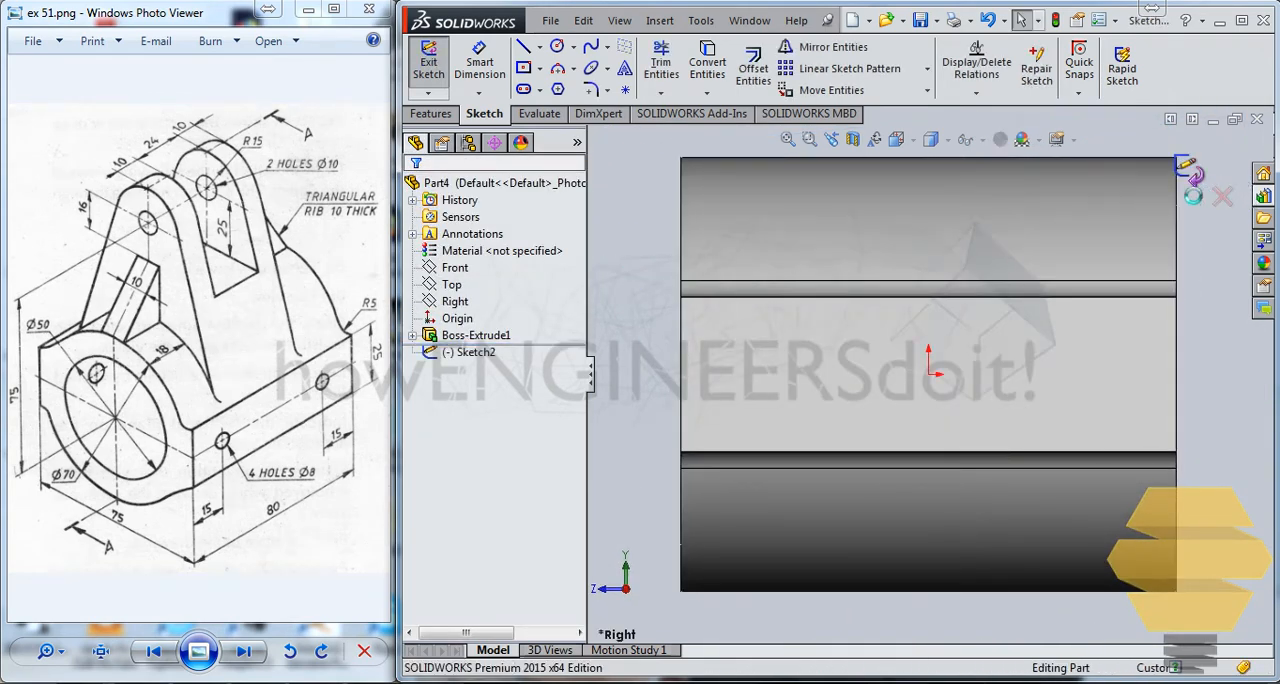
{"action": "left_click", "coordinate": [1223, 194]}
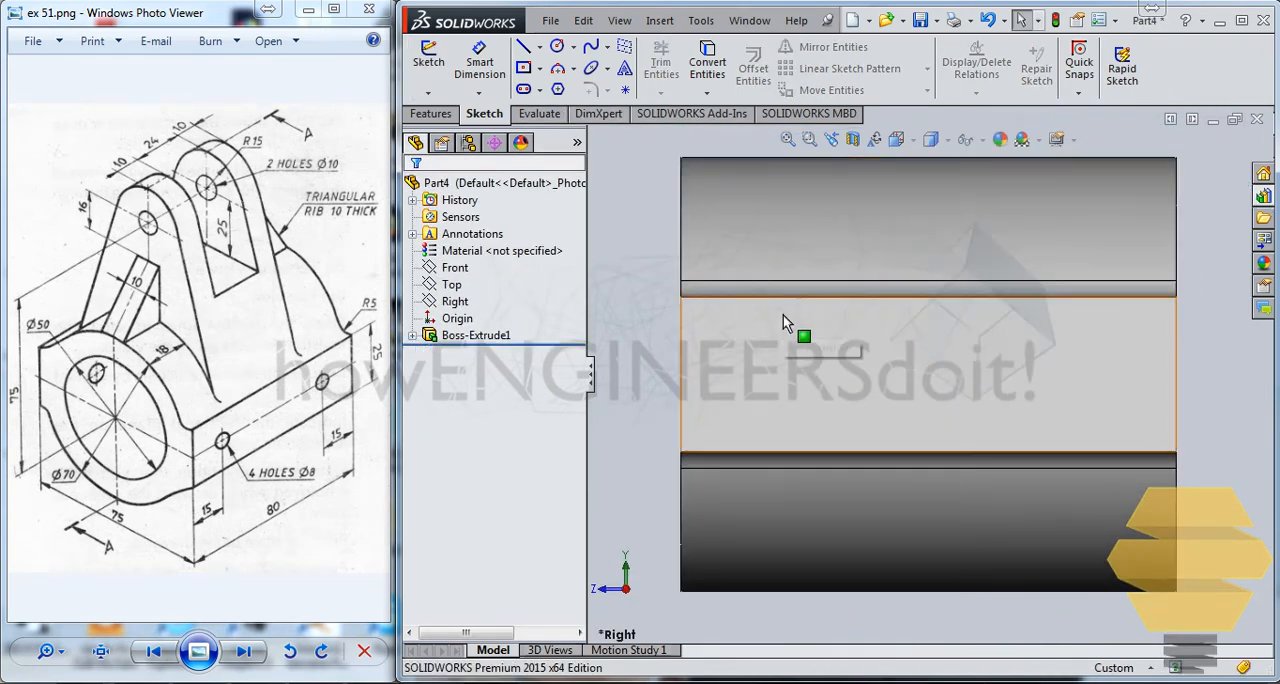
{"action": "key", "text": "ctrl+7"}
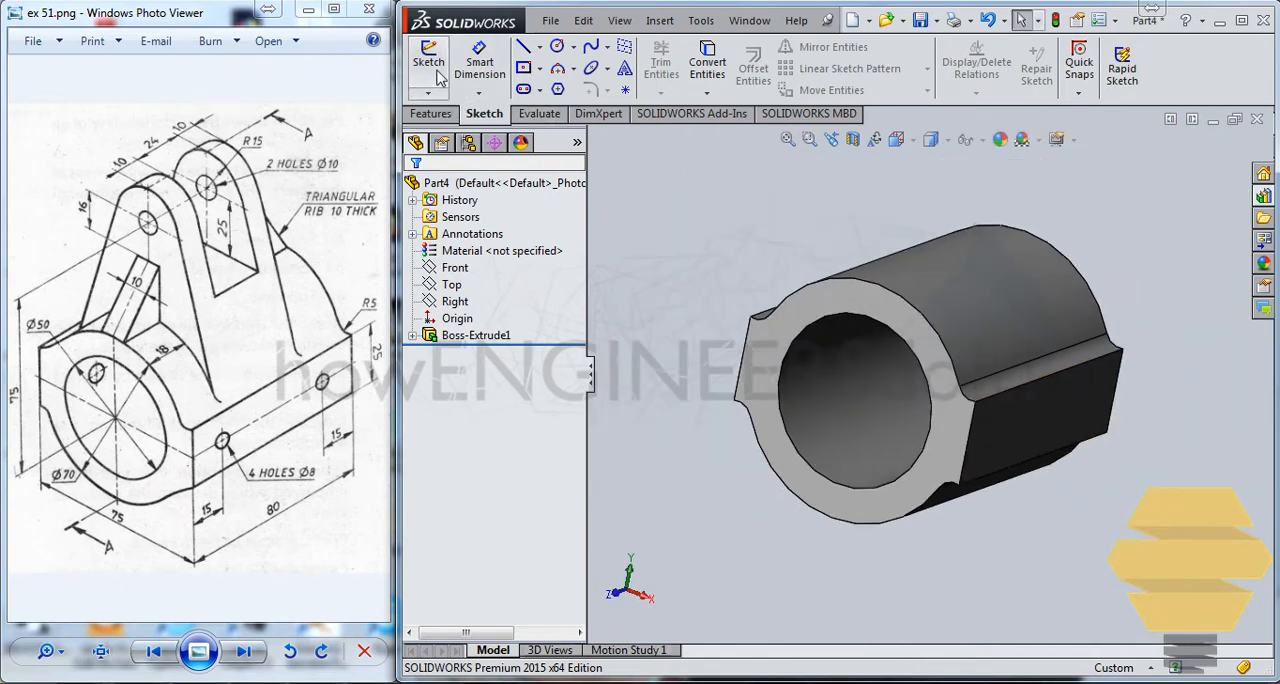
In a new Front plane sketch, draw two concentric circles centred about 74 mm above the origin, the outer one about 13.7 mm in radius.
{"action": "left_click", "coordinate": [428, 60]}
{"action": "left_click", "coordinate": [594, 137]}
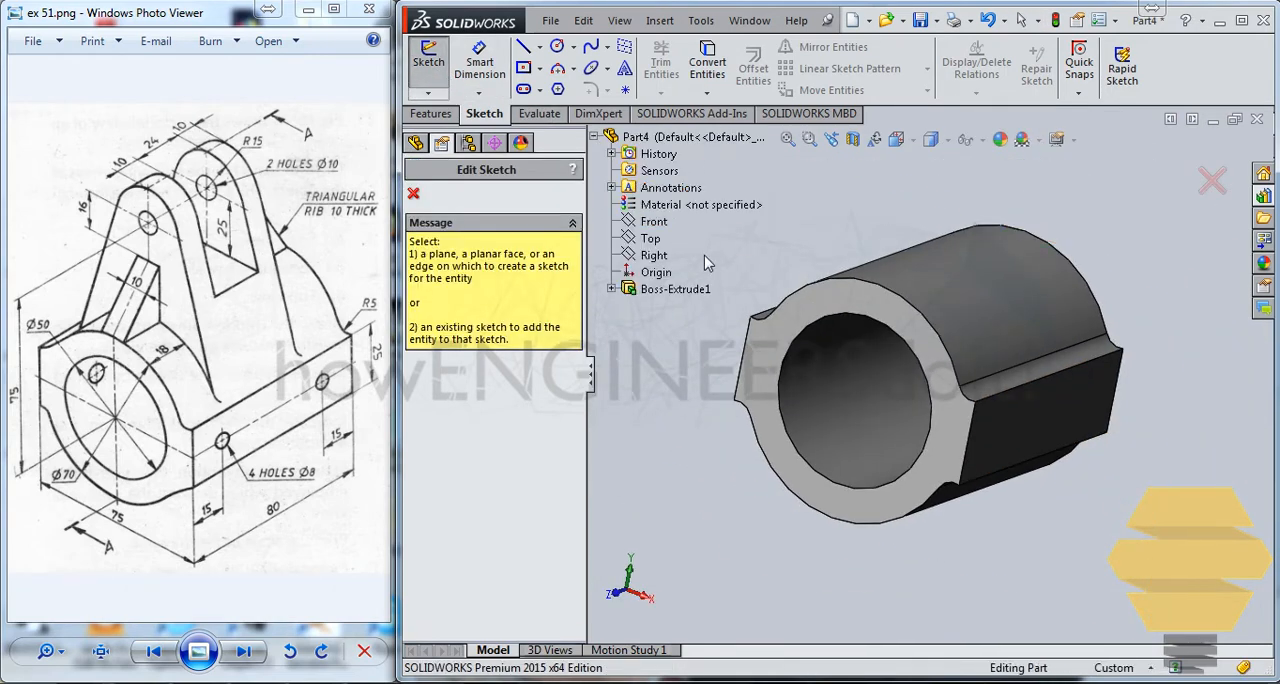
{"action": "left_click", "coordinate": [655, 222]}
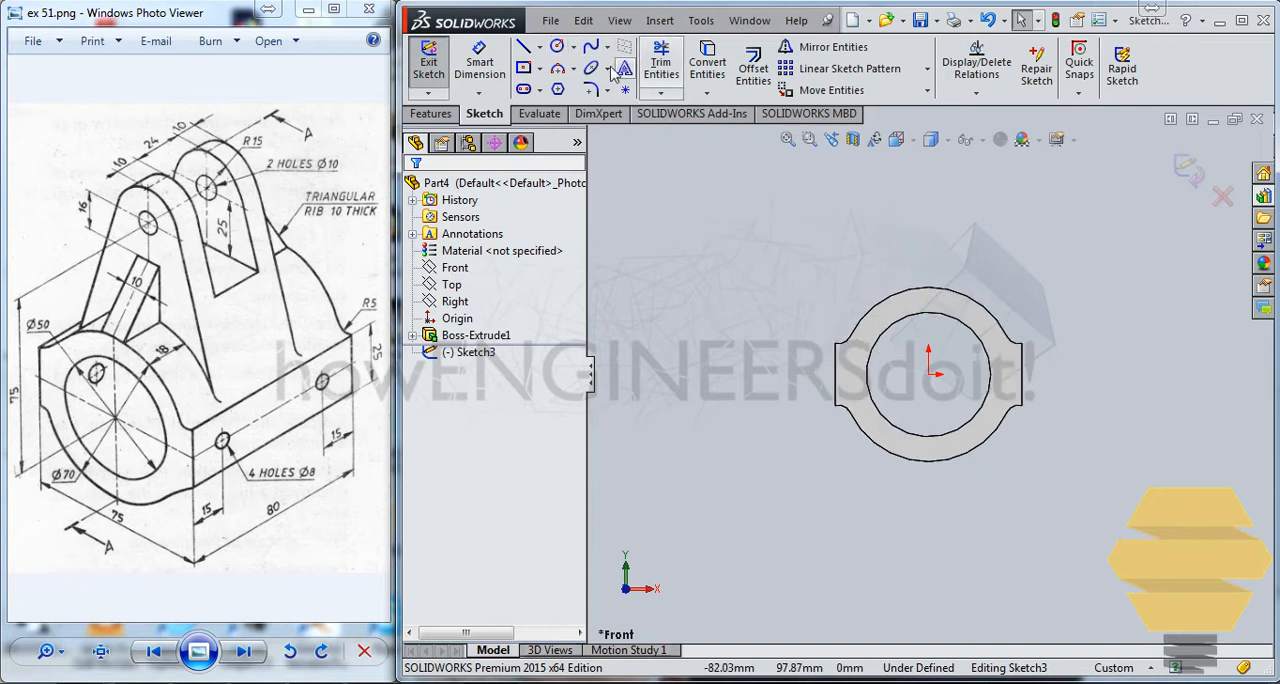
{"action": "left_click", "coordinate": [558, 47]}
{"action": "left_click", "coordinate": [928, 189]}
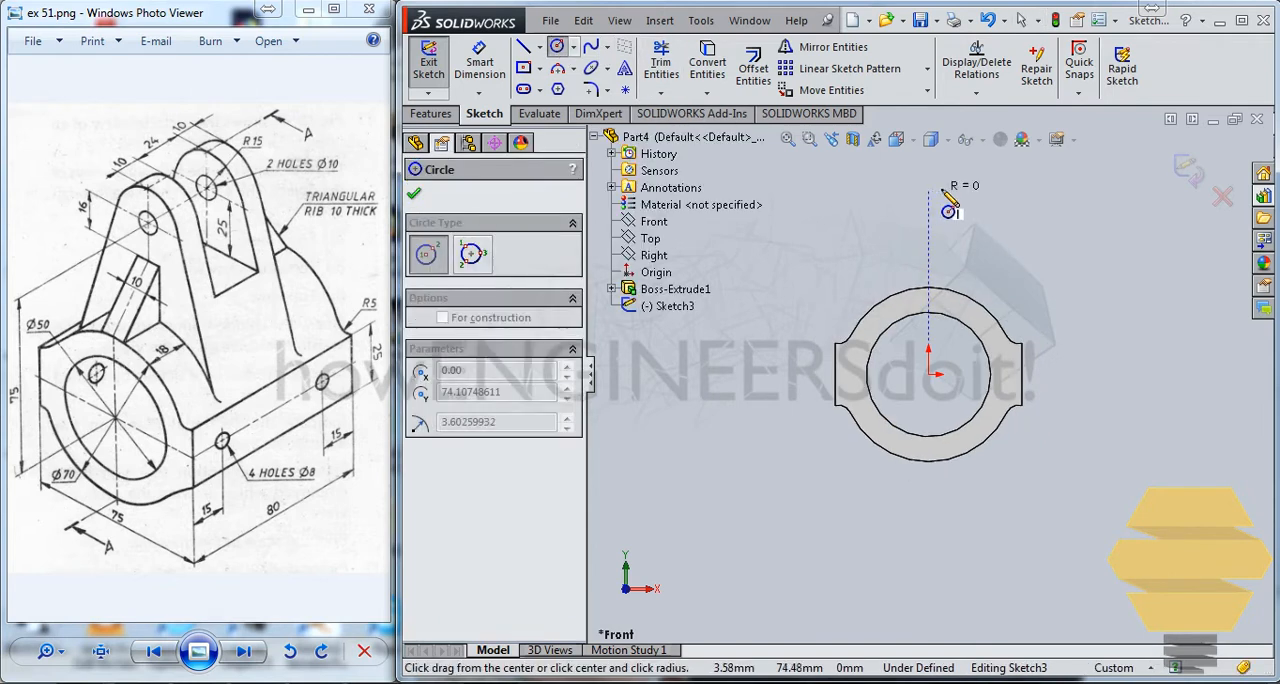
{"action": "left_click", "coordinate": [944, 190]}
{"action": "left_click", "coordinate": [928, 189]}
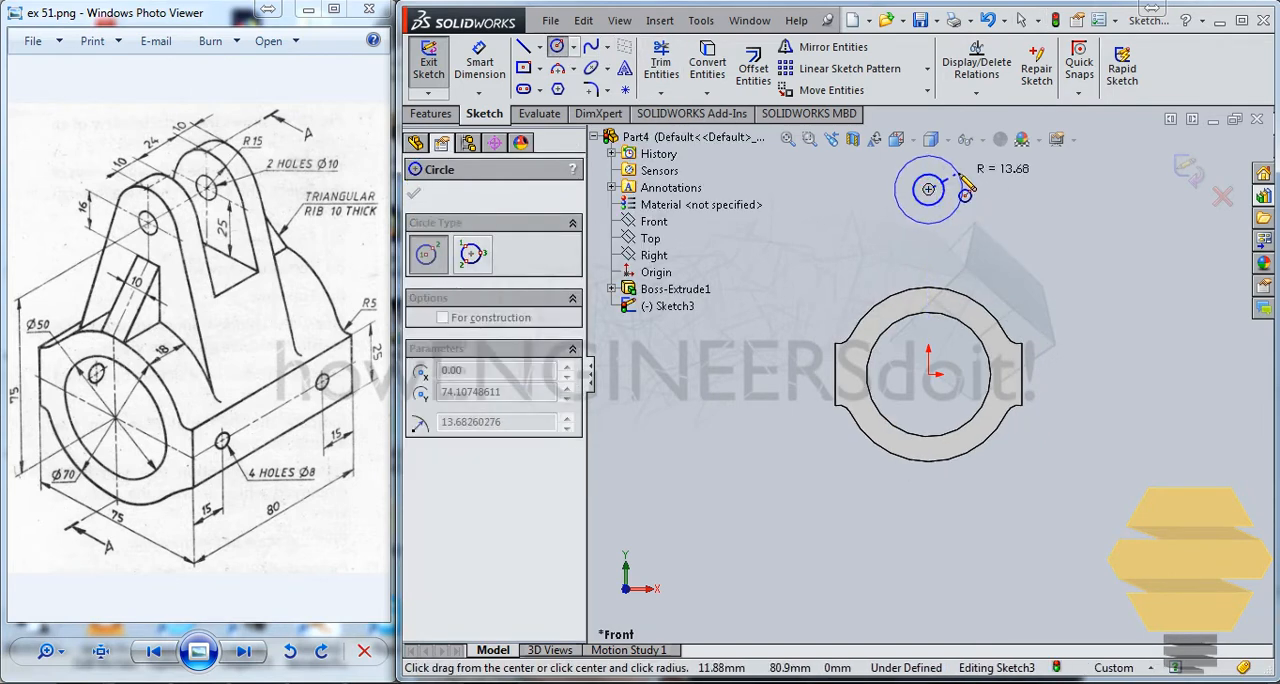
{"action": "left_click", "coordinate": [962, 190]}
{"action": "key", "text": "Escape"}
{"action": "key", "text": "Escape"}
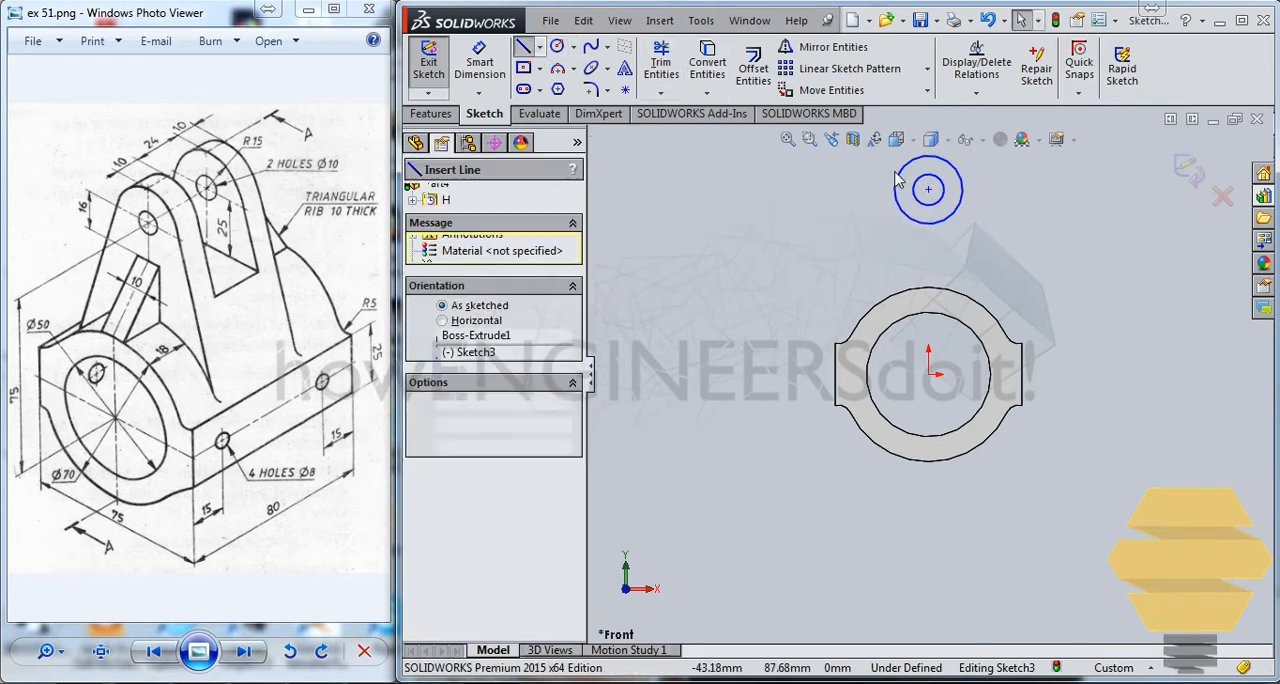
Draw a slanted line tangent to the outer circle's left side, running down to the origin's level inside the base's left flange.
{"action": "left_click", "coordinate": [926, 189]}
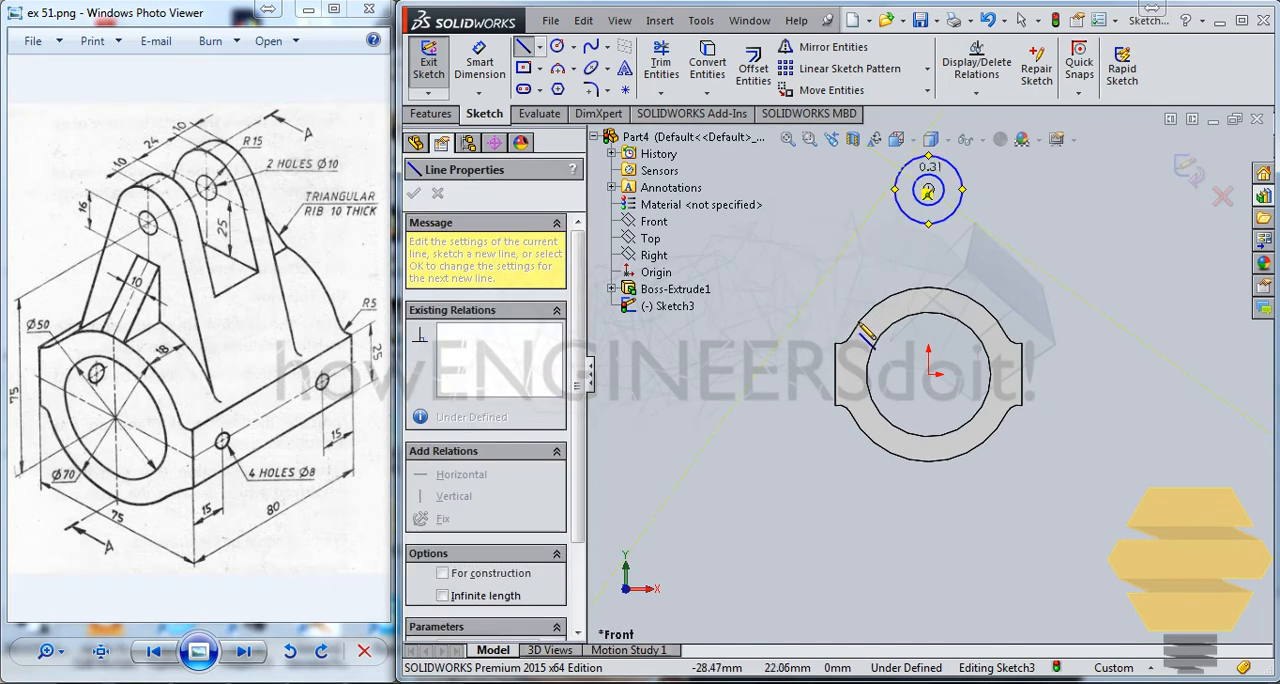
{"action": "left_click", "coordinate": [848, 373]}
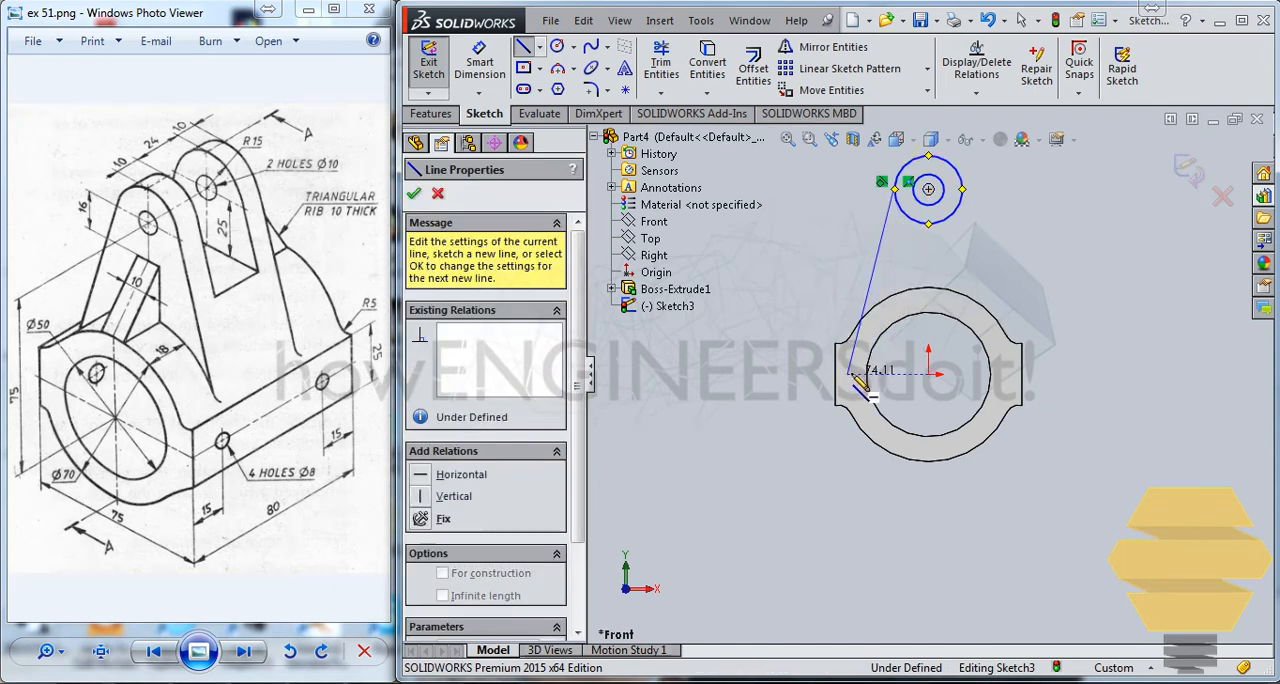
{"action": "key", "text": "Escape"}
{"action": "key", "text": "Escape"}
{"action": "scroll", "coordinate": [980, 248], "scroll_direction": "down", "scroll_amount": 3}
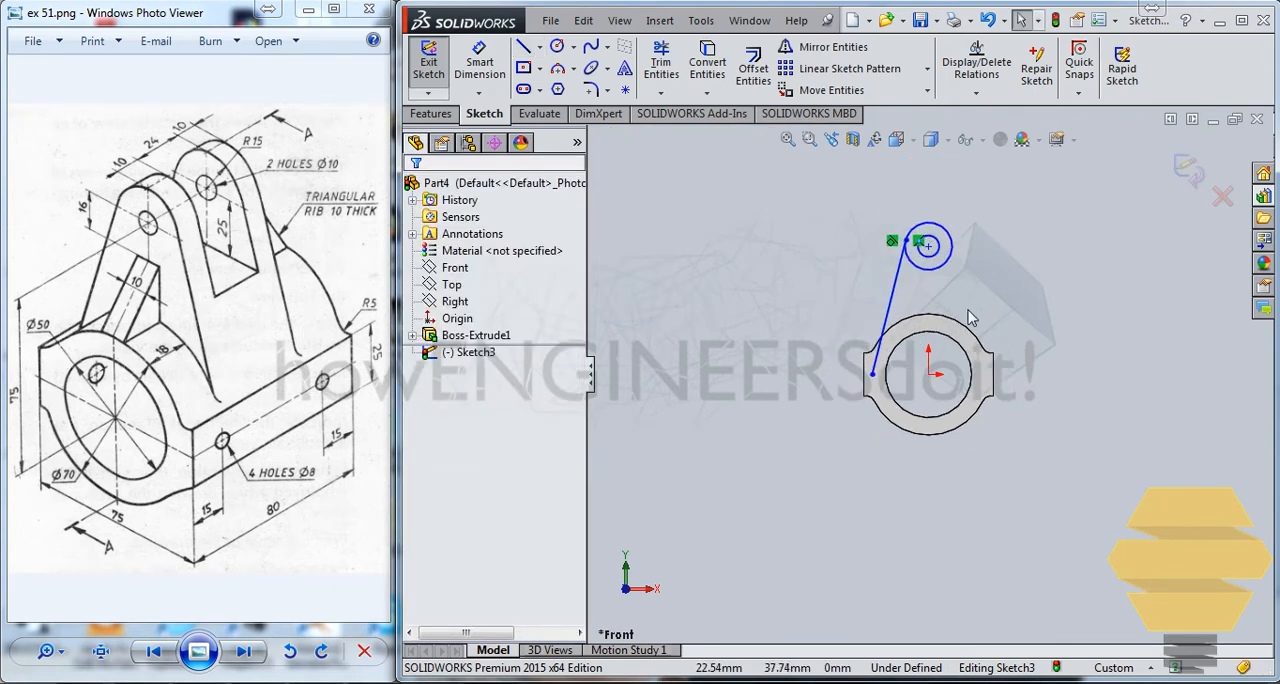
Convert the base's upper 35 mm radius outer edge into the sketch.
{"action": "left_click", "coordinate": [858, 363]}
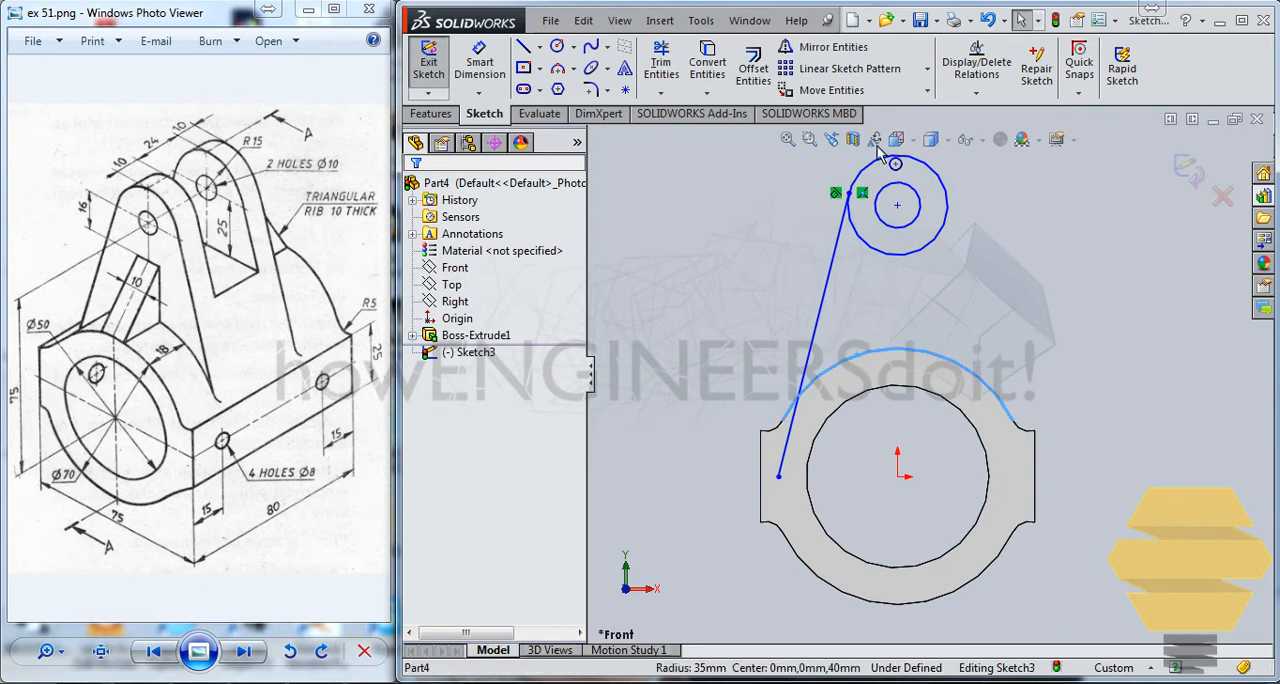
{"action": "left_click", "coordinate": [707, 62]}
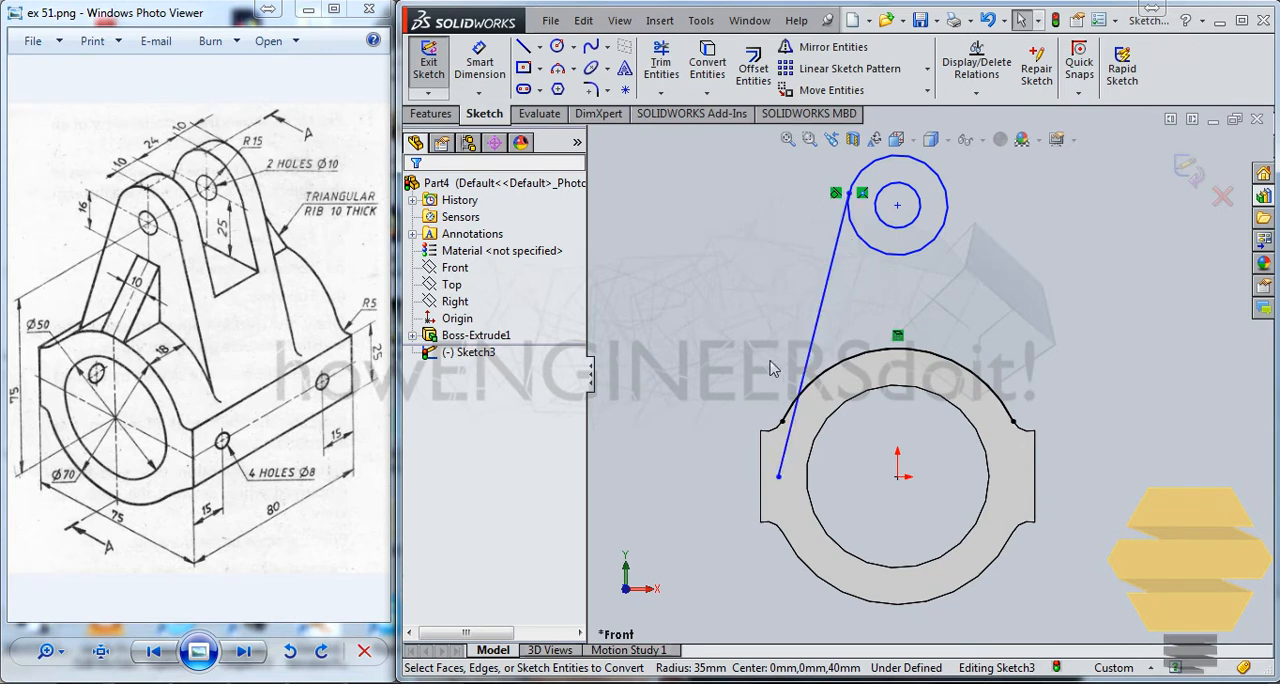
{"action": "scroll", "coordinate": [782, 358], "scroll_direction": "down", "scroll_amount": 3}
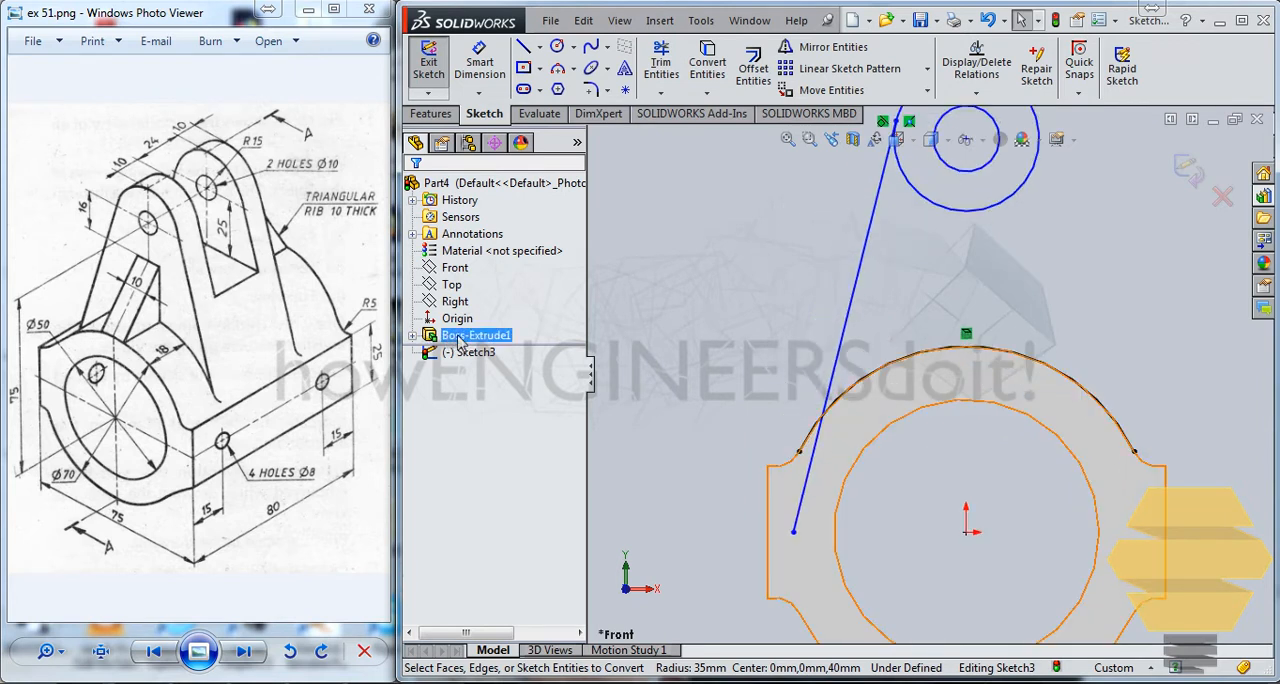
Try to make the slanted line tangent to the converted 35 mm radius arc.
{"action": "left_click", "coordinate": [829, 432]}
{"action": "left_click", "coordinate": [845, 400], "text": "ctrl"}
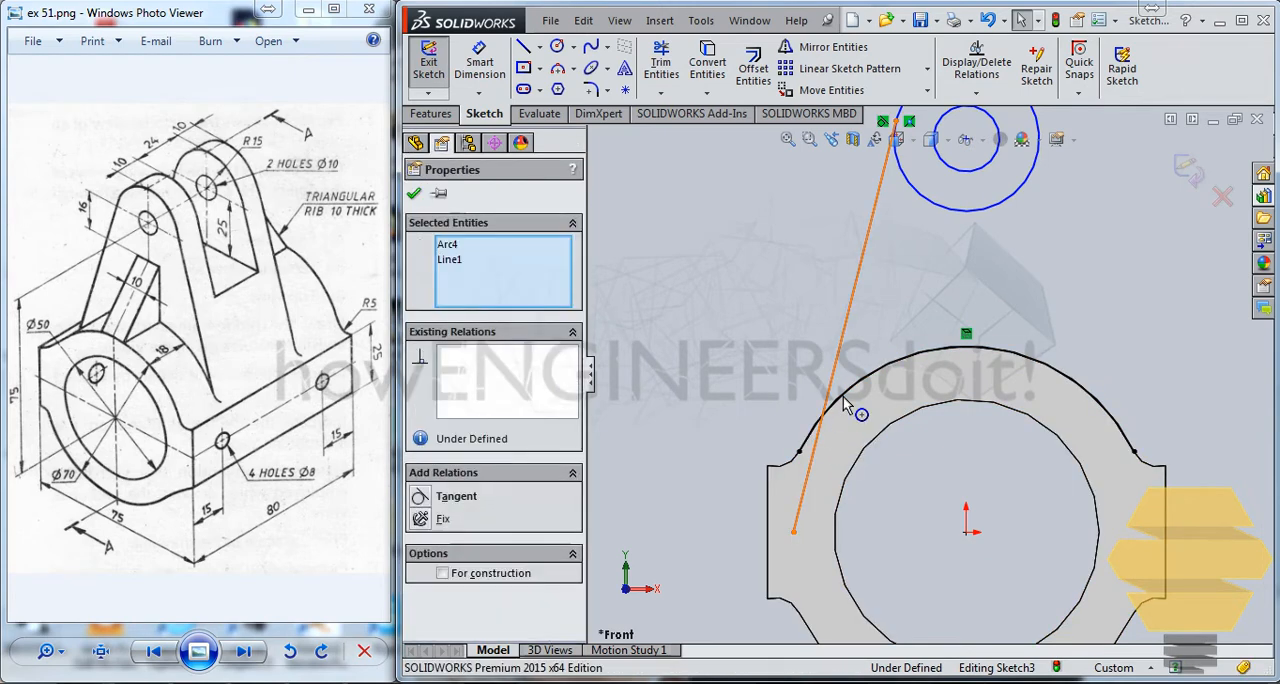
{"action": "left_click", "coordinate": [420, 497]}
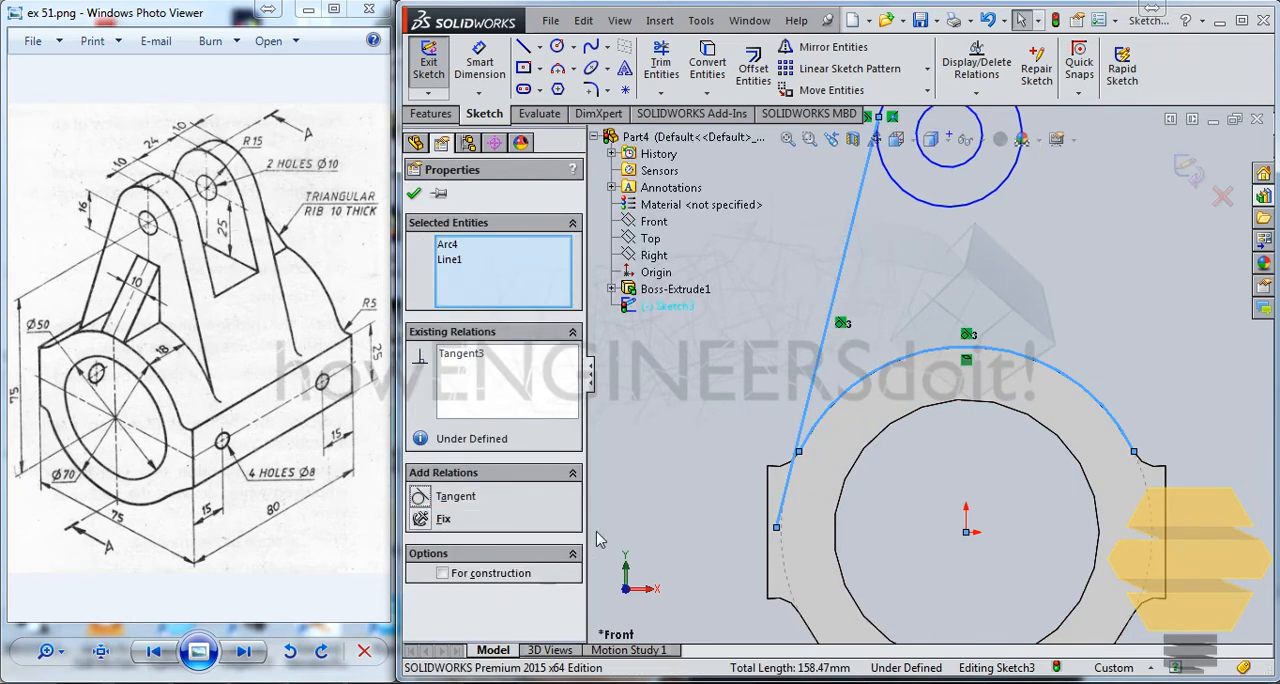
{"action": "scroll", "coordinate": [780, 401], "scroll_direction": "down", "scroll_amount": 4}
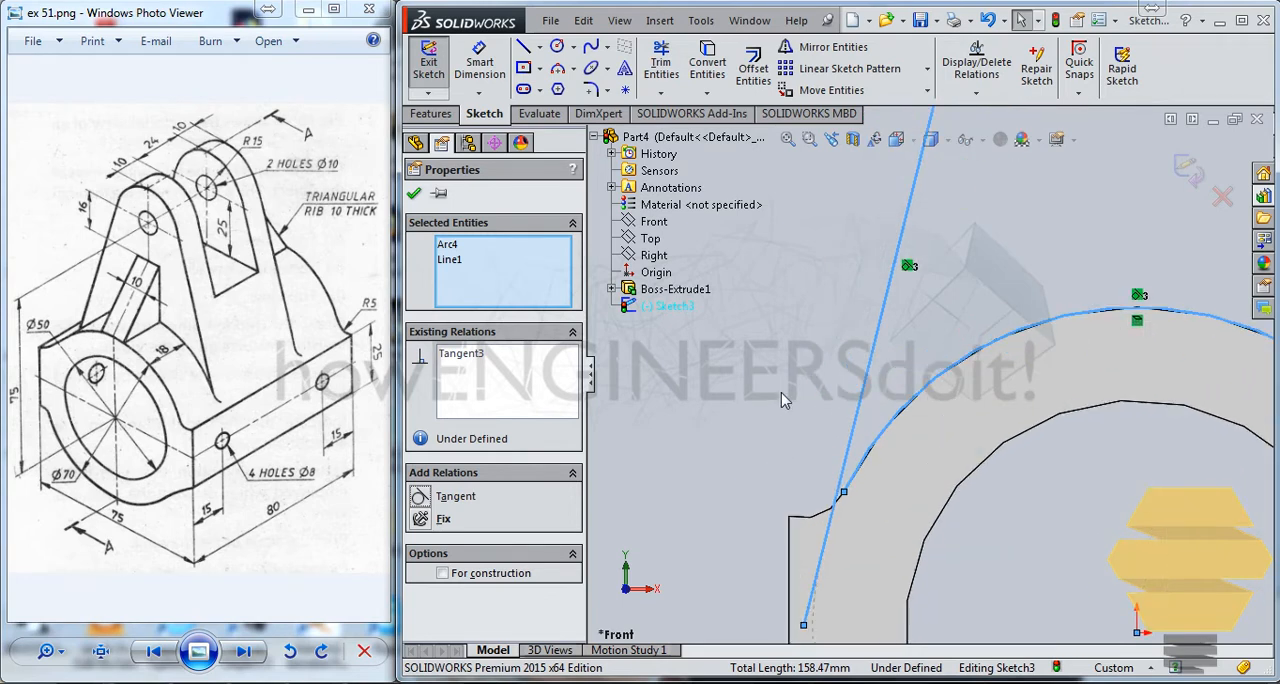
{"action": "left_click", "coordinate": [414, 196]}
Convert the base's upper-left R5 fillet edge into the sketch.
{"action": "scroll", "coordinate": [786, 386], "scroll_direction": "down", "scroll_amount": 1}
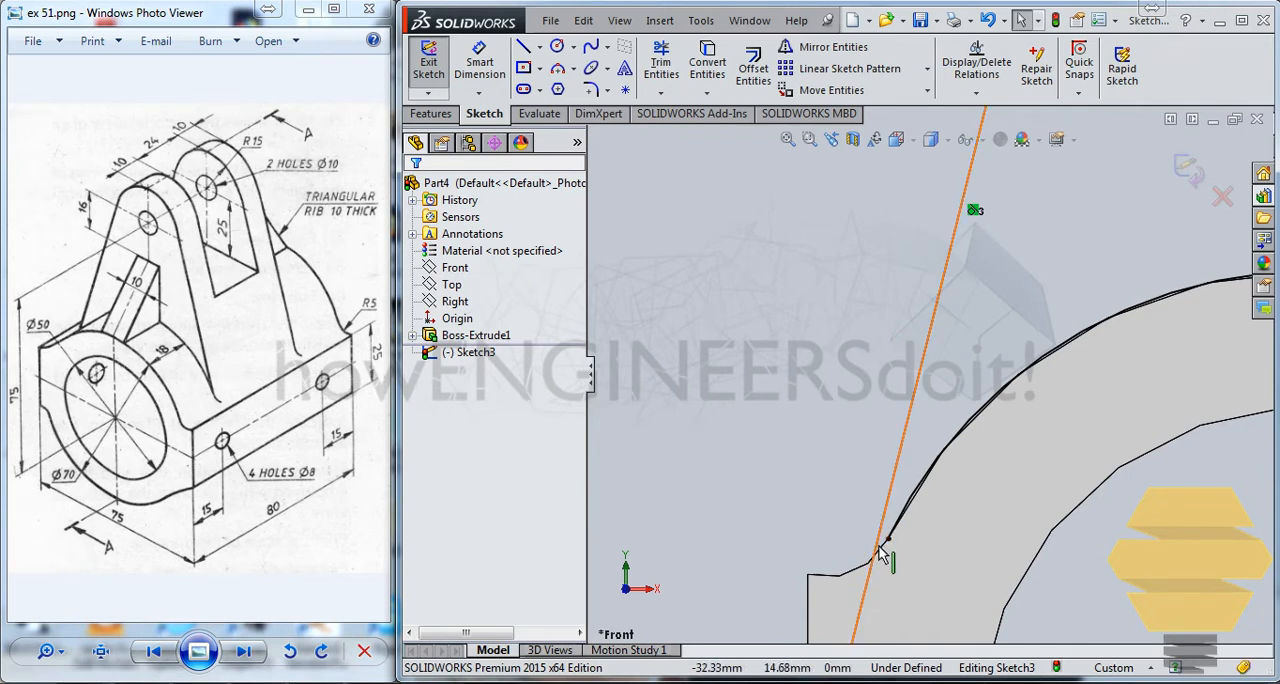
{"action": "scroll", "coordinate": [890, 558], "scroll_direction": "down", "scroll_amount": 1}
{"action": "scroll", "coordinate": [890, 558], "scroll_direction": "down", "scroll_amount": 1}
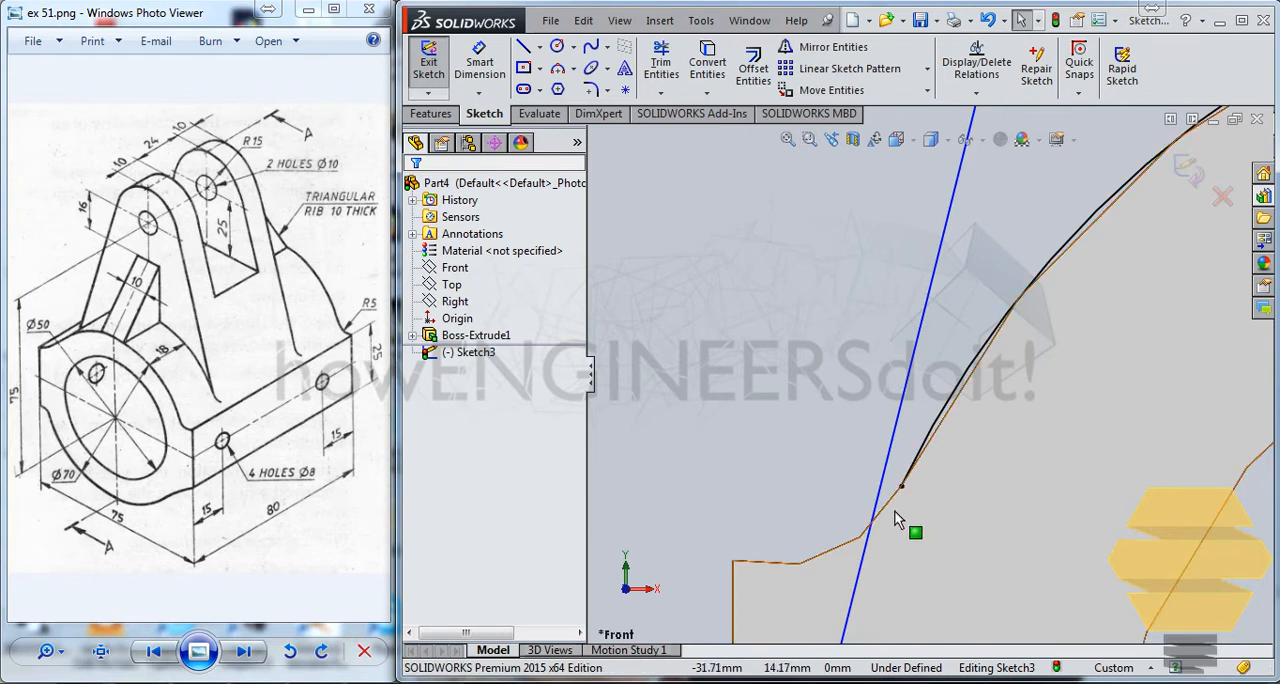
{"action": "left_click", "coordinate": [895, 508]}
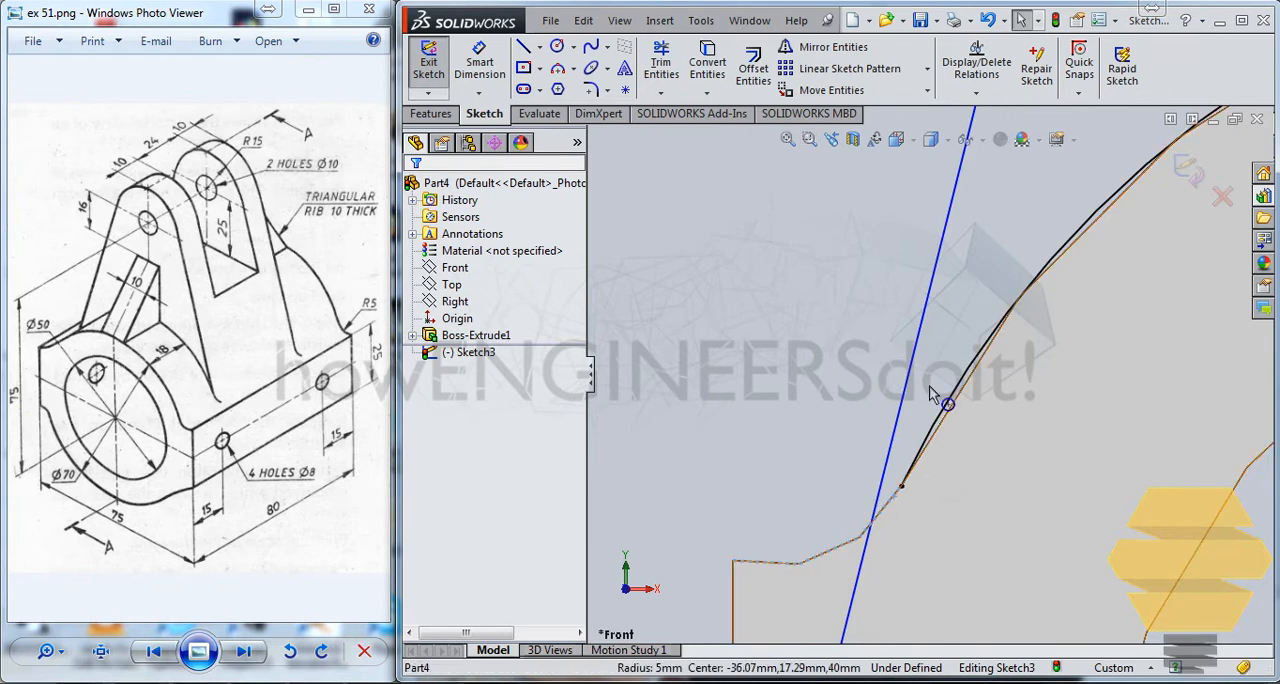
{"action": "left_click", "coordinate": [707, 57]}
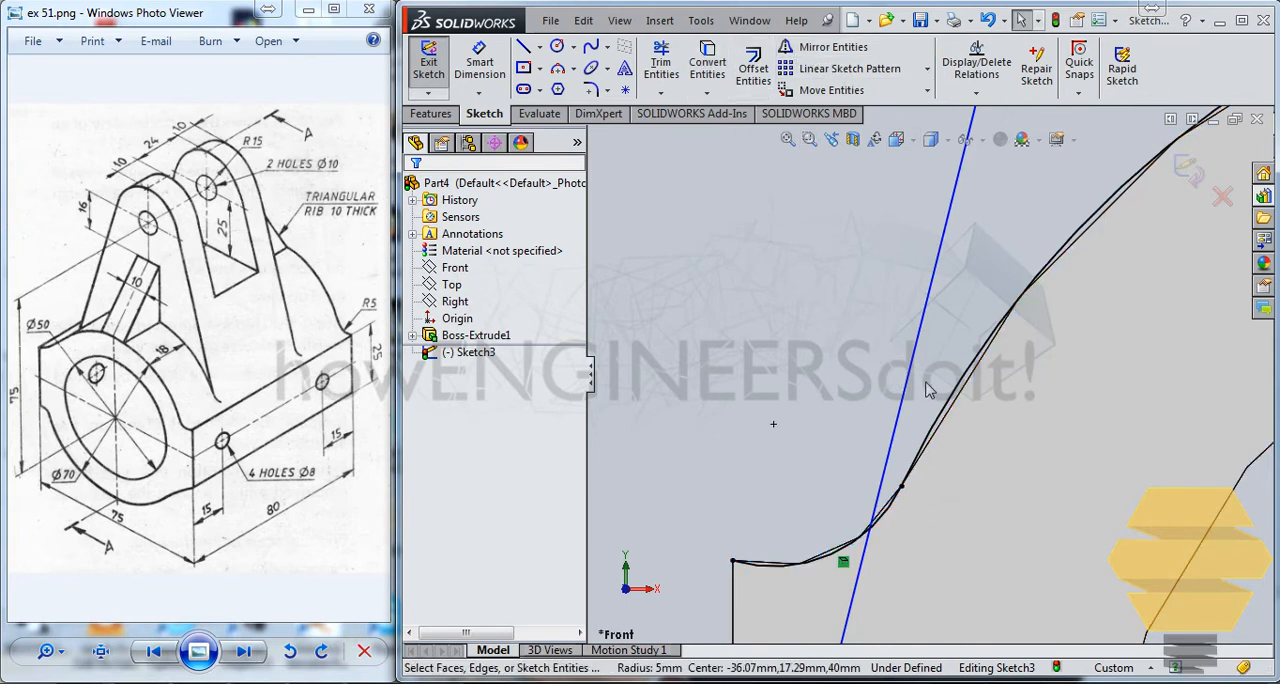
Delete the tangent relation between the slanted line and the large converted arc.
{"action": "scroll", "coordinate": [926, 390], "scroll_direction": "up", "scroll_amount": 2}
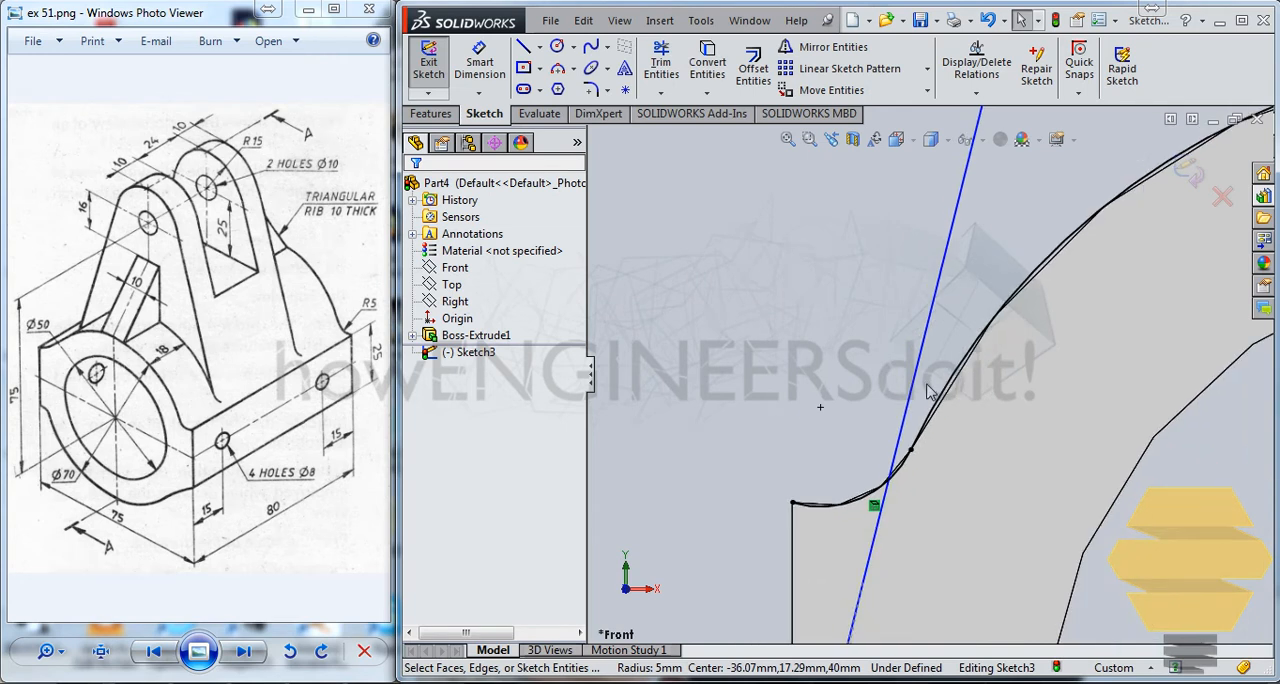
{"action": "scroll", "coordinate": [926, 390], "scroll_direction": "up", "scroll_amount": 2}
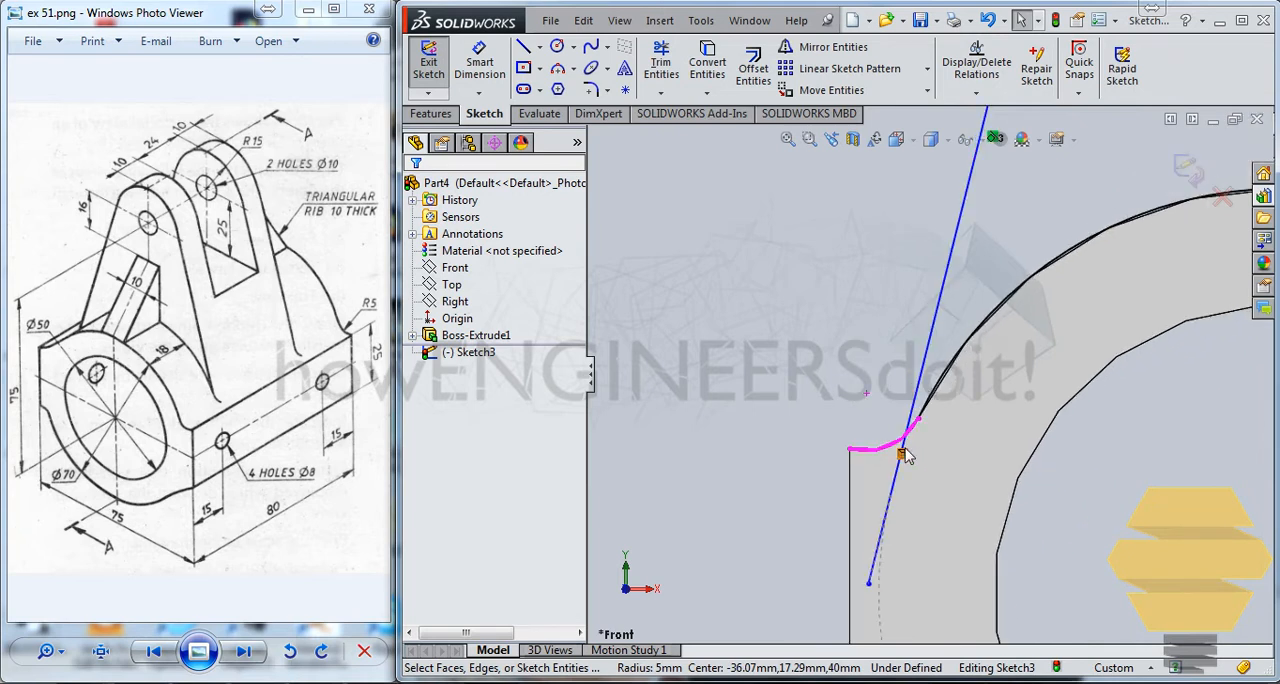
{"action": "scroll", "coordinate": [900, 420], "scroll_direction": "up", "scroll_amount": 3}
{"action": "scroll", "coordinate": [941, 404], "scroll_direction": "up", "scroll_amount": 2}
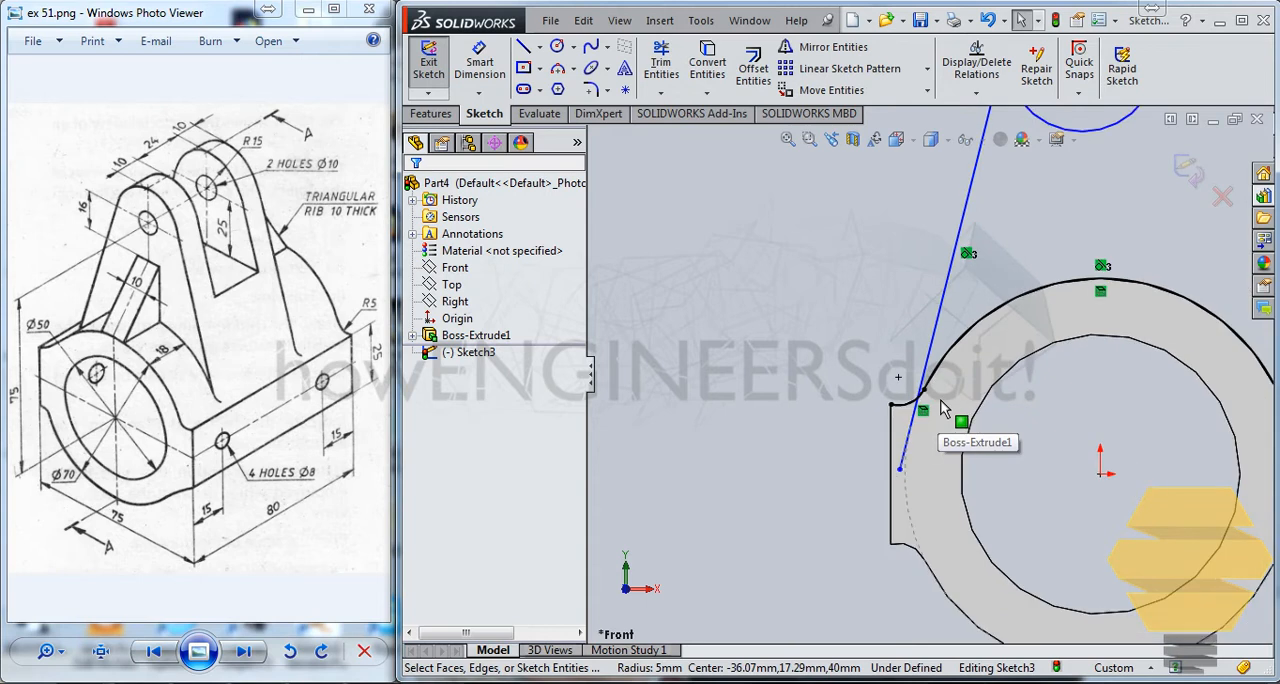
{"action": "left_click", "coordinate": [964, 276]}
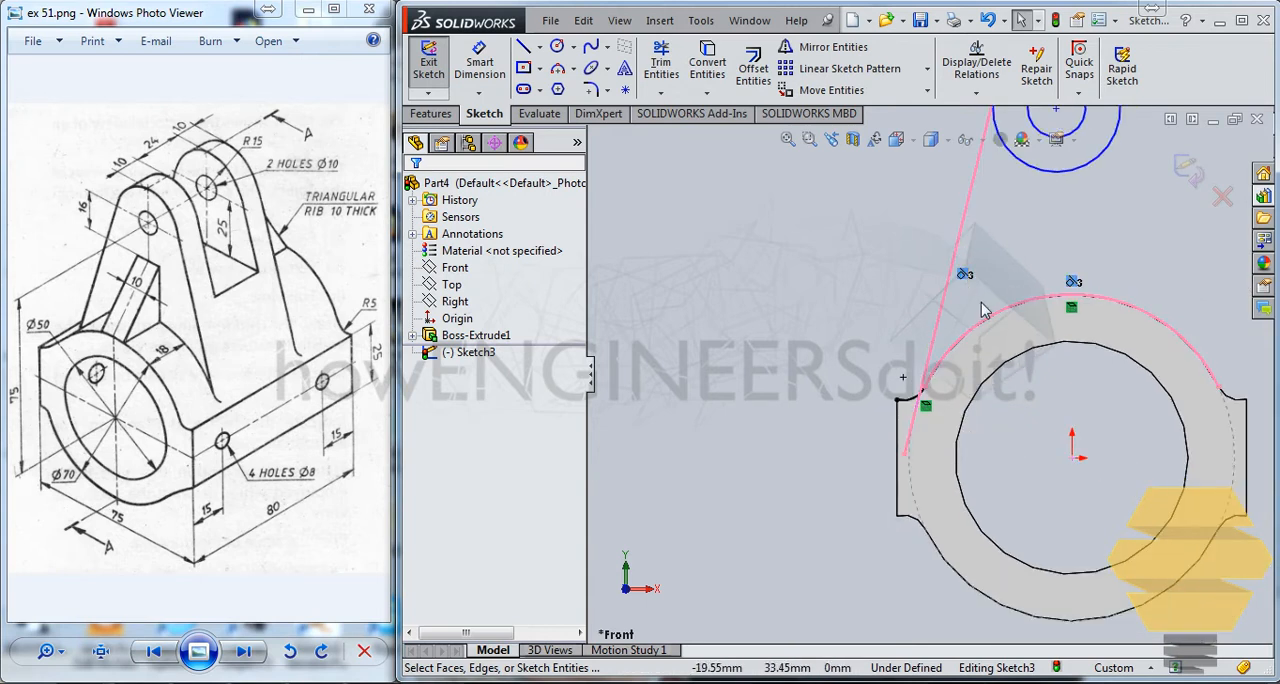
{"action": "key", "text": "Delete"}
Add a tangent relation between the slanted line and the converted R5 arc.
{"action": "scroll", "coordinate": [897, 432], "scroll_direction": "down", "scroll_amount": 3}
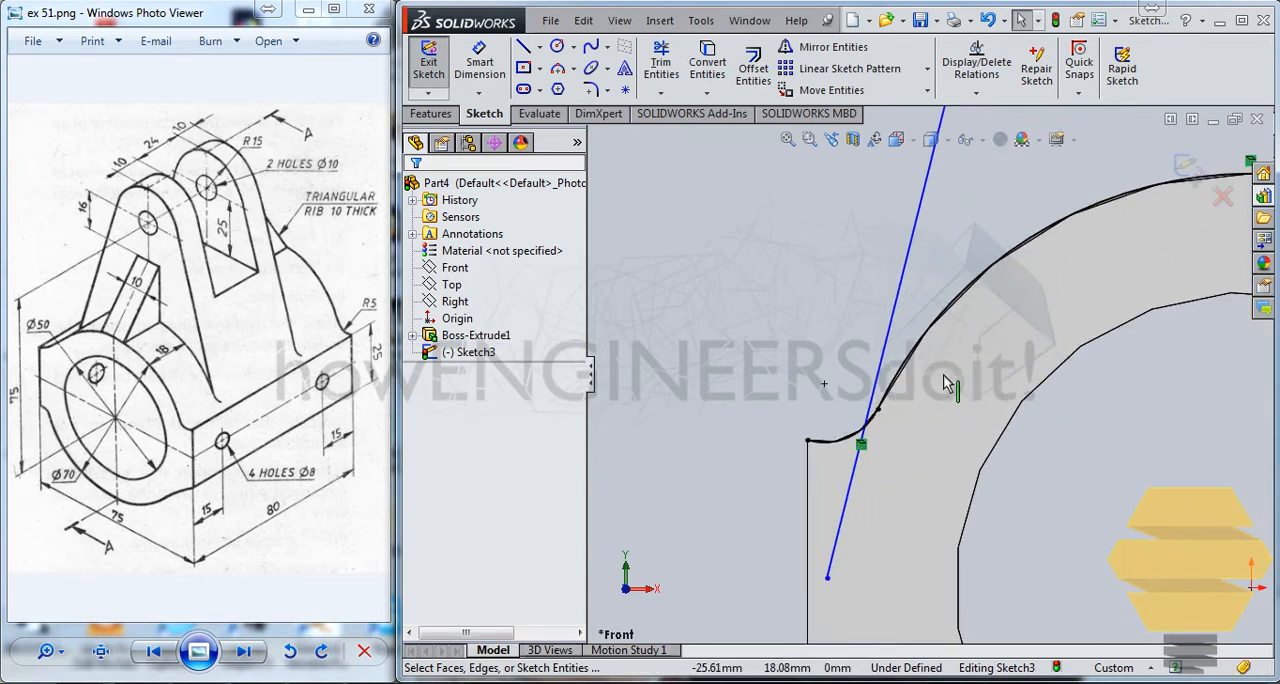
{"action": "left_click", "coordinate": [861, 447]}
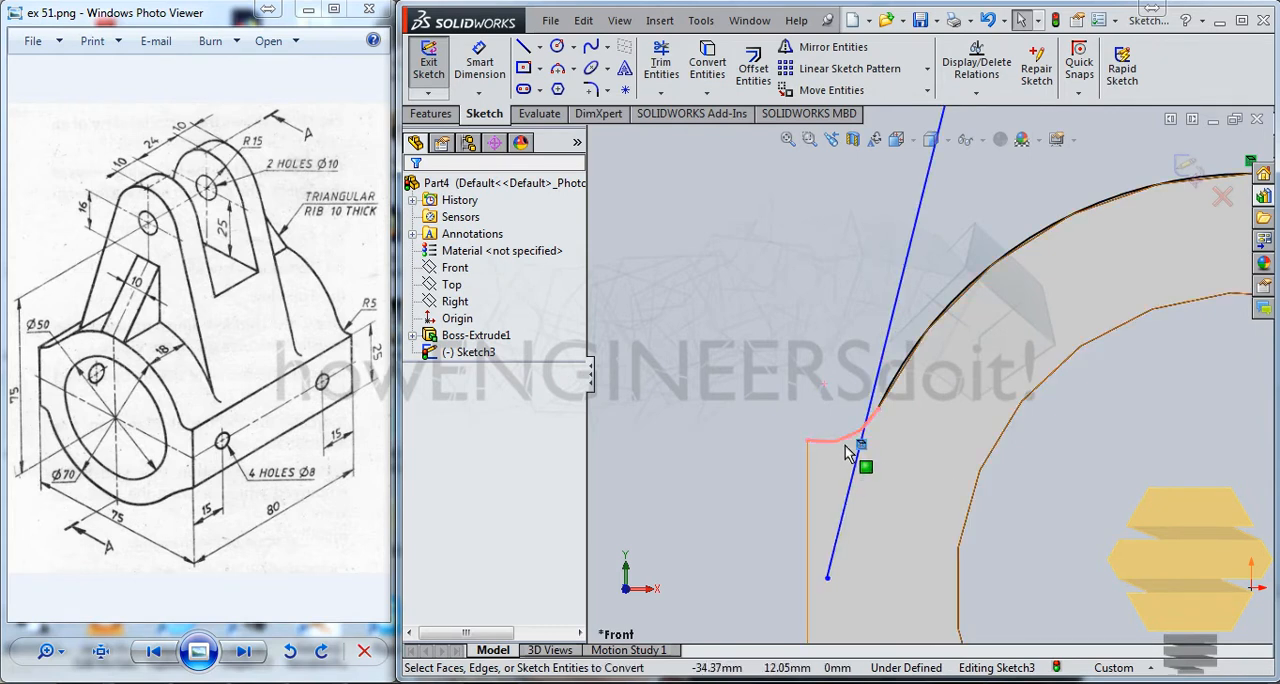
{"action": "left_click", "coordinate": [812, 441]}
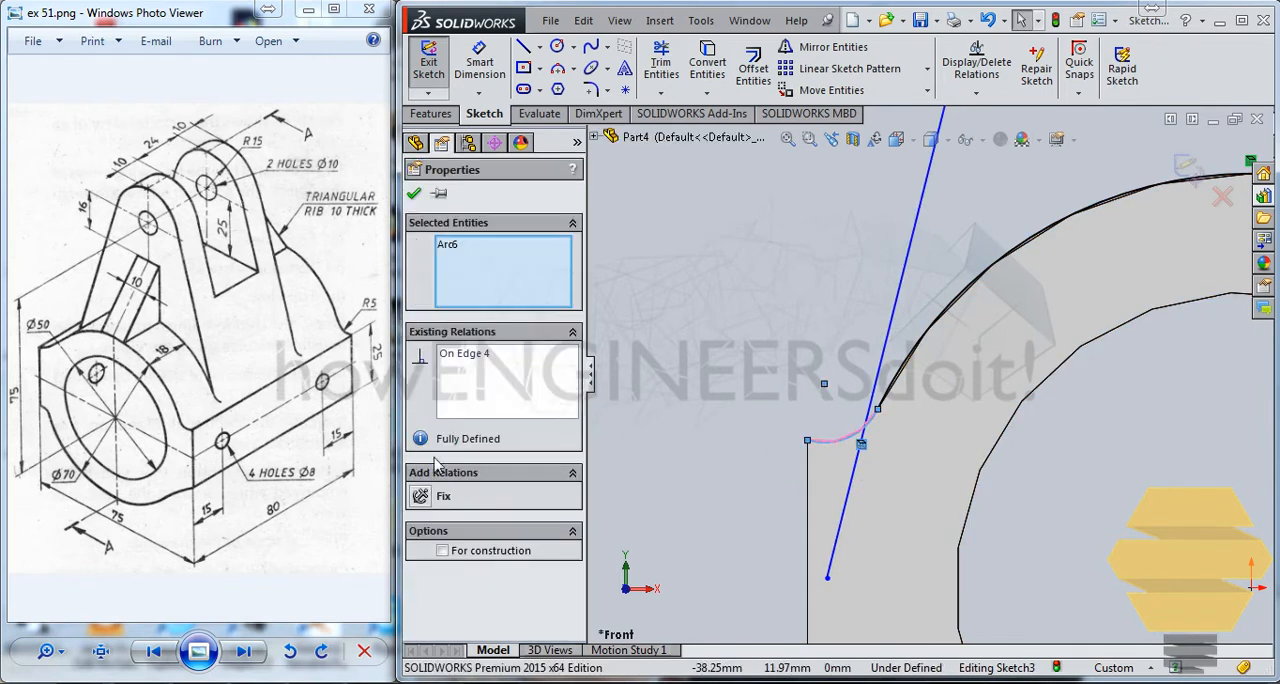
{"action": "left_click", "coordinate": [850, 392]}
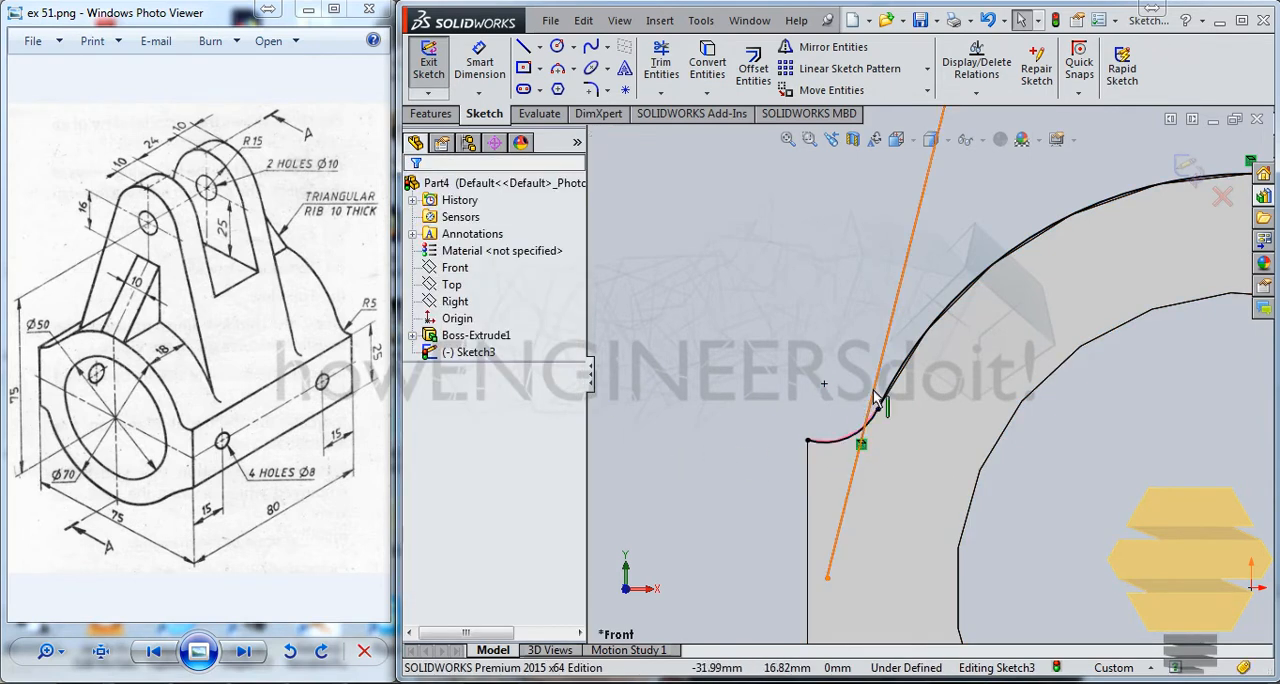
{"action": "left_click", "coordinate": [853, 447]}
{"action": "left_click", "coordinate": [825, 441], "text": "ctrl"}
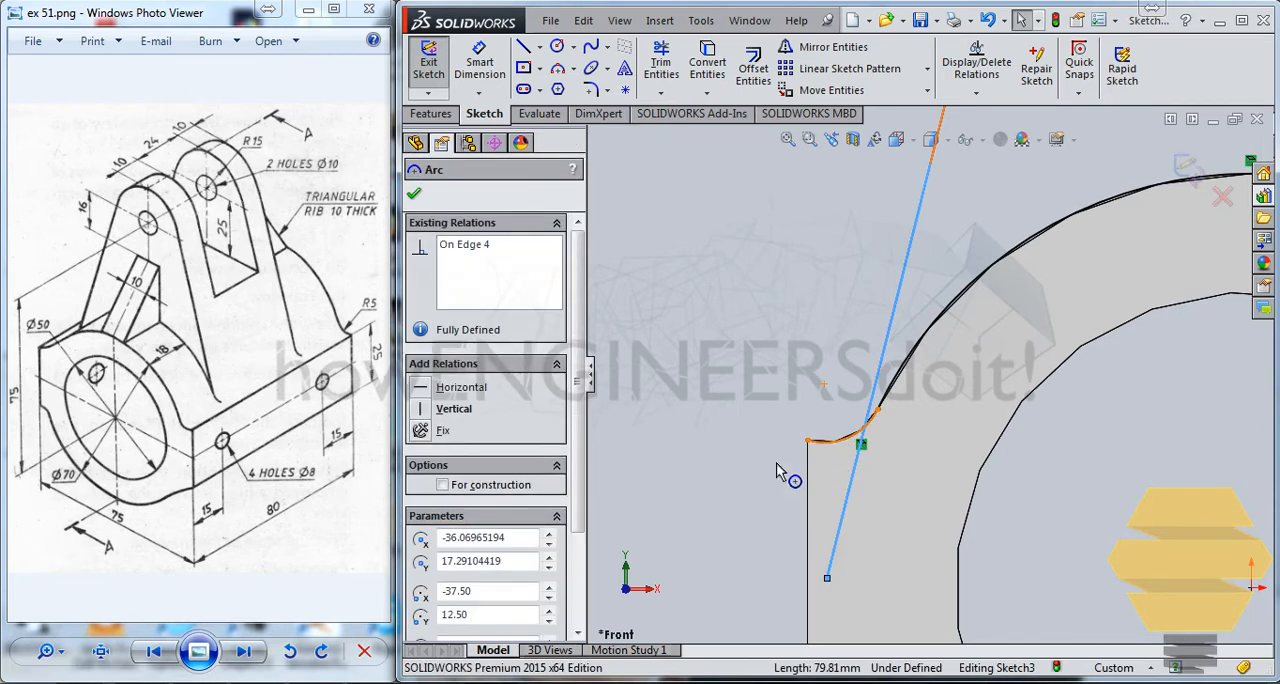
{"action": "left_click", "coordinate": [425, 500]}
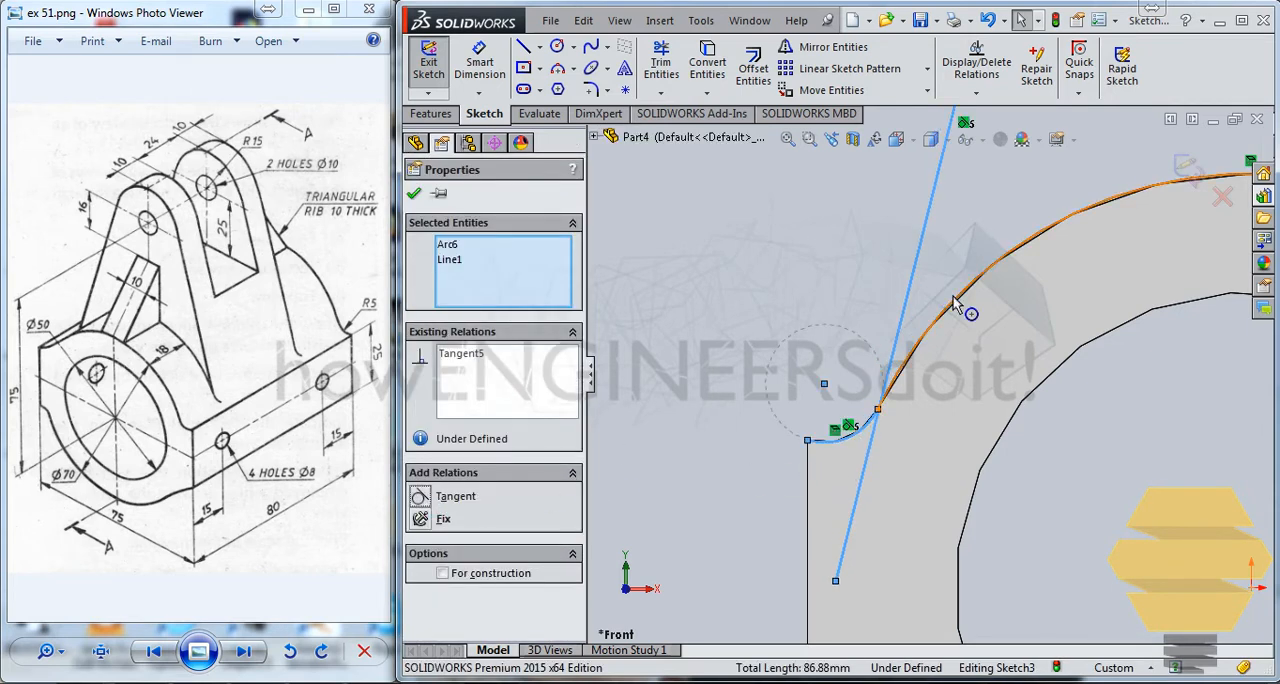
{"action": "scroll", "coordinate": [953, 296], "scroll_direction": "down", "scroll_amount": 3}
{"action": "scroll", "coordinate": [848, 420], "scroll_direction": "up", "scroll_amount": 2}
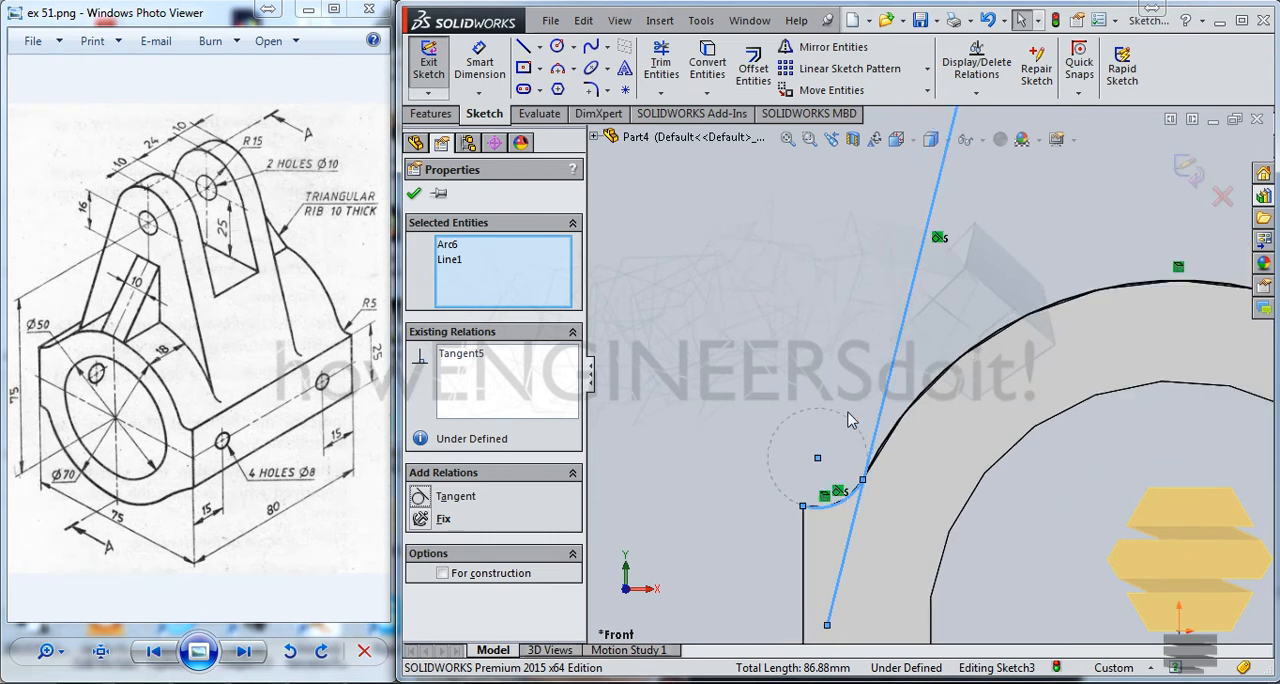
{"action": "scroll", "coordinate": [848, 420], "scroll_direction": "up", "scroll_amount": 1}
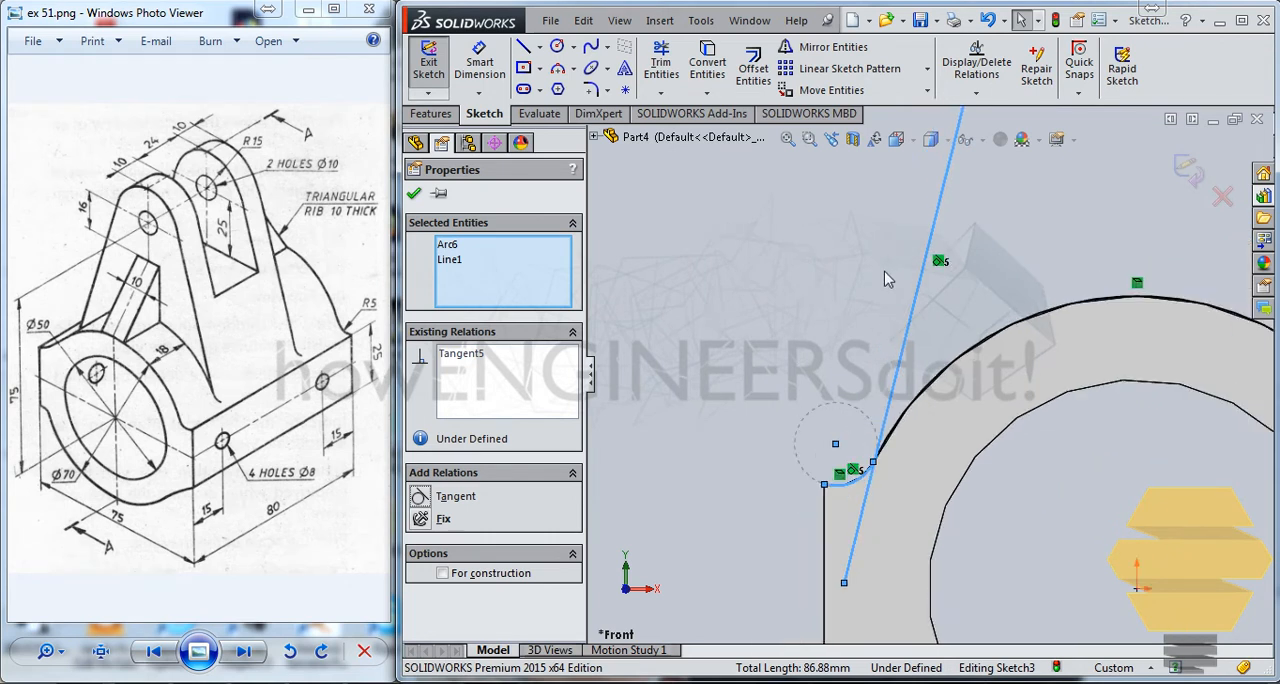
{"action": "scroll", "coordinate": [886, 279], "scroll_direction": "down", "scroll_amount": 2}
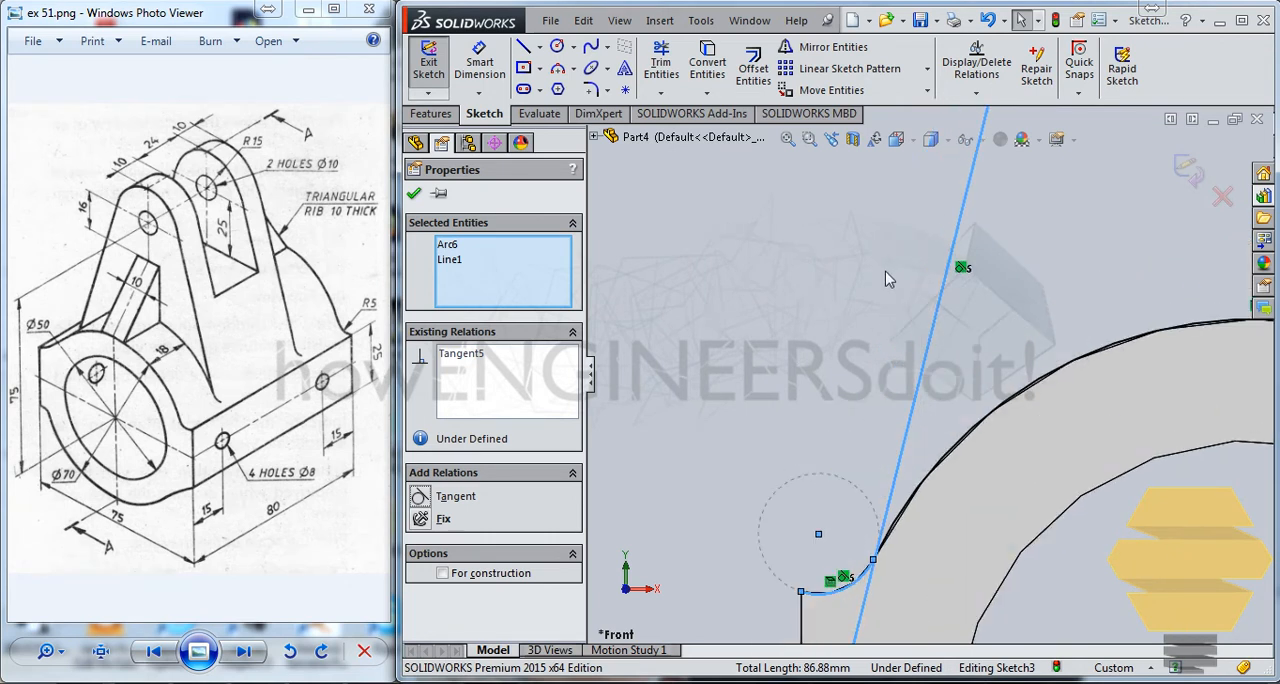
{"action": "scroll", "coordinate": [917, 518], "scroll_direction": "up", "scroll_amount": 3}
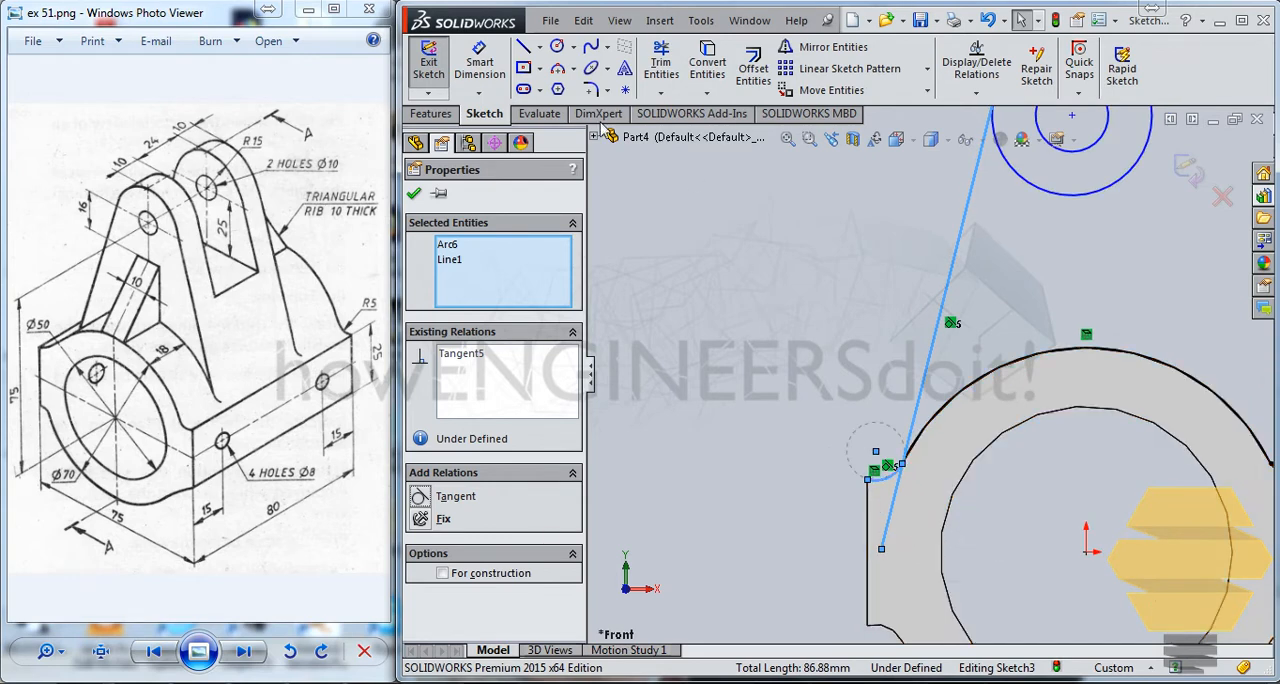
{"action": "key", "text": "Escape"}
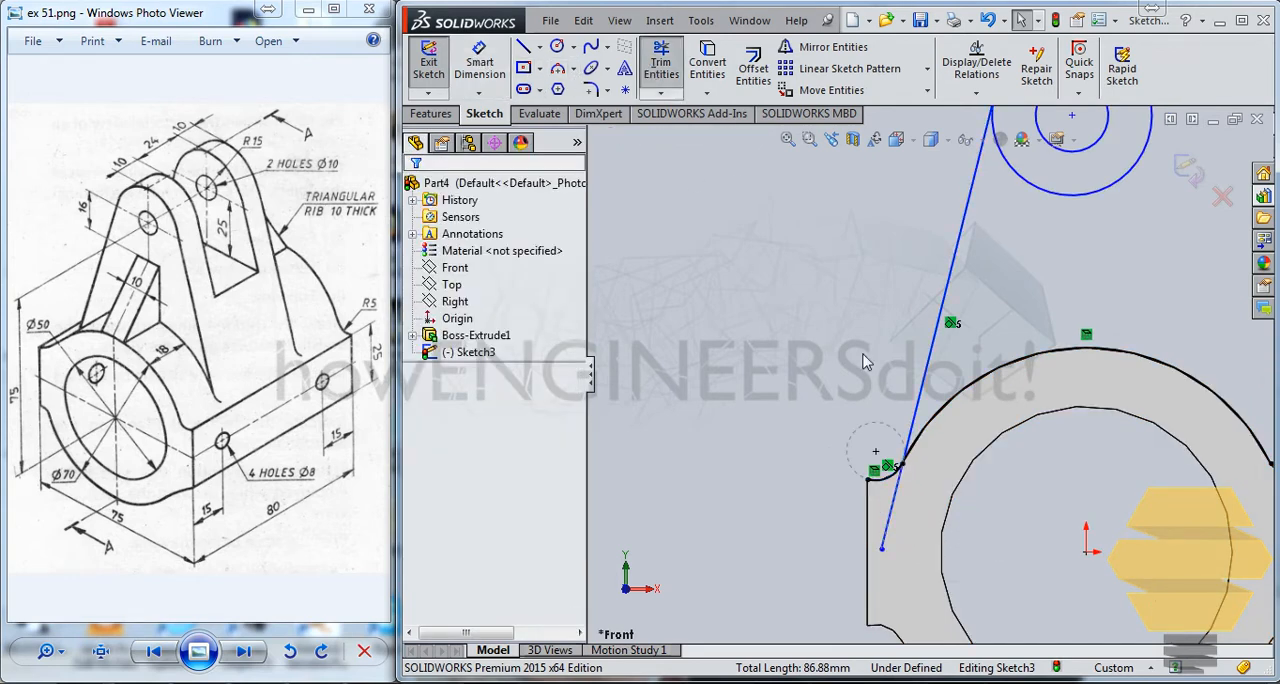
Trim away the slanted line's lower excess, the converted R5 arc and the large arc's short end beyond the line.
{"action": "left_click", "coordinate": [660, 62]}
{"action": "scroll", "coordinate": [845, 458], "scroll_direction": "down", "scroll_amount": 3}
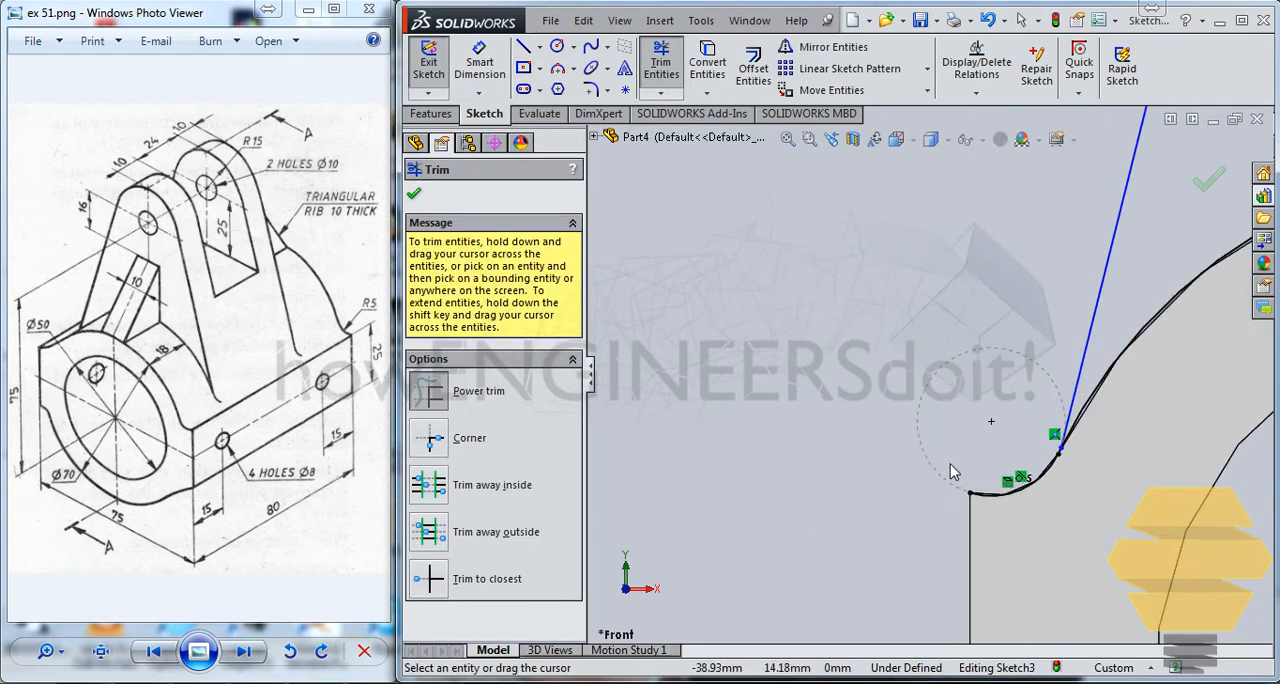
{"action": "scroll", "coordinate": [1050, 470], "scroll_direction": "up", "scroll_amount": 5}
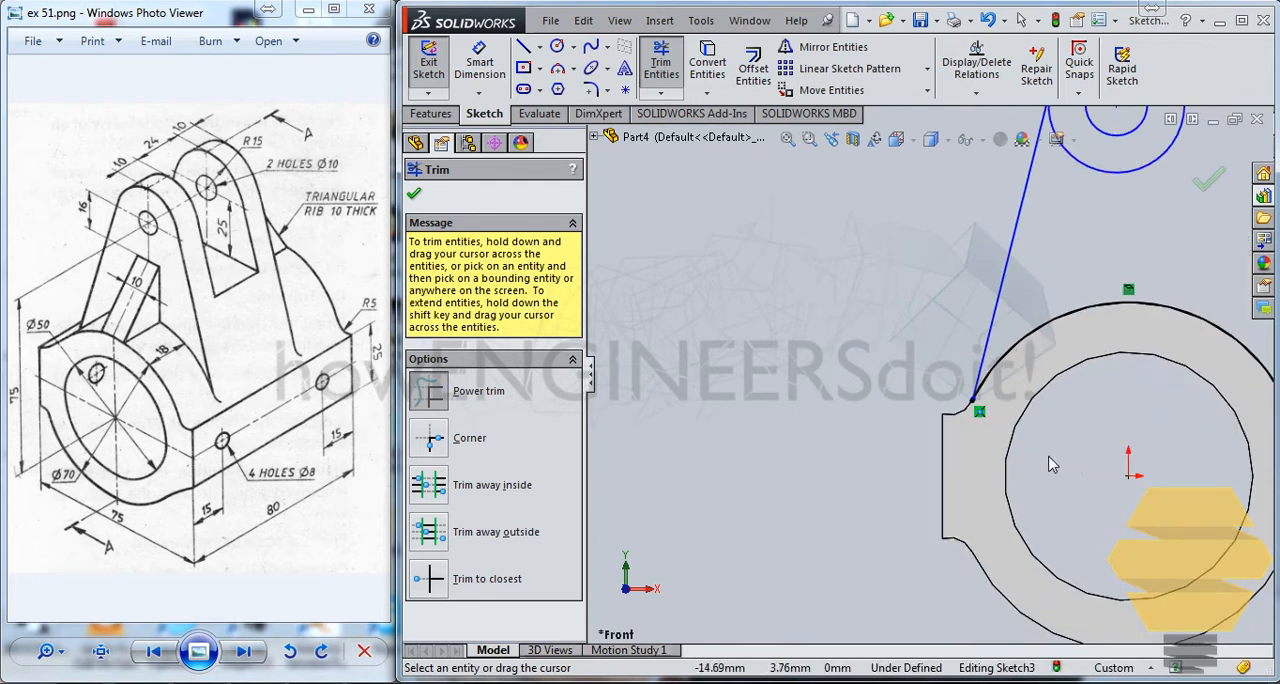
{"action": "scroll", "coordinate": [903, 372], "scroll_direction": "down", "scroll_amount": 5}
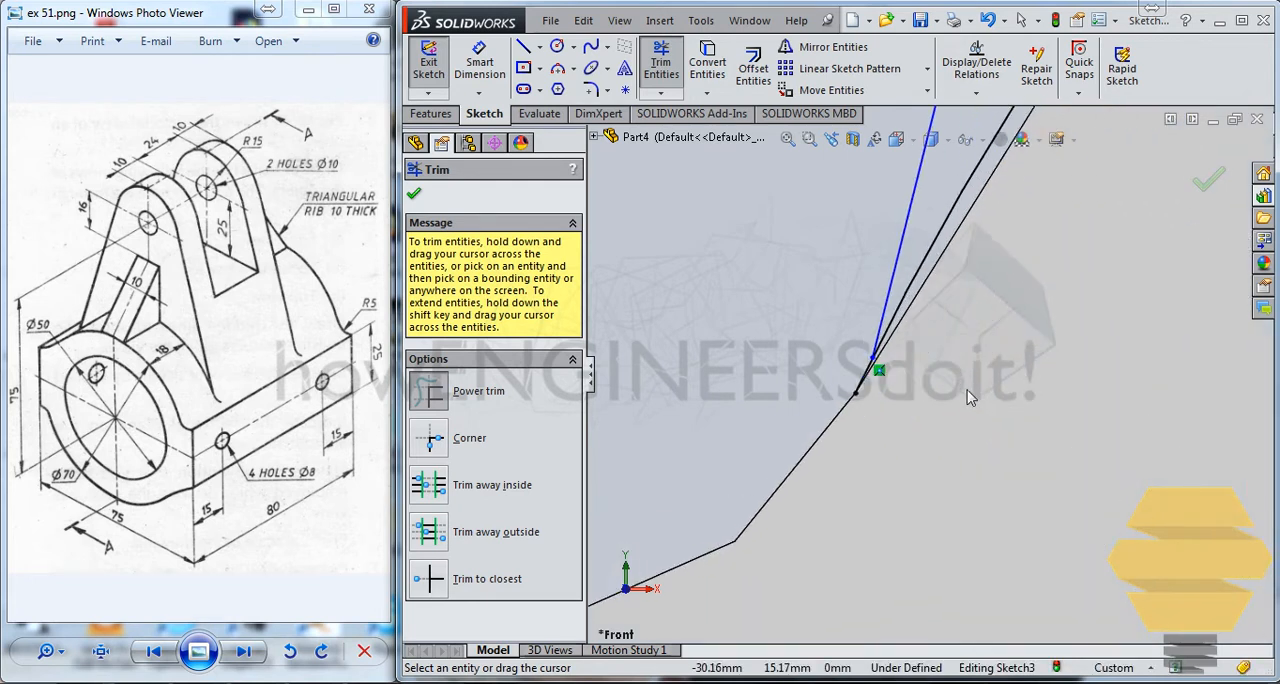
{"action": "scroll", "coordinate": [826, 372], "scroll_direction": "up", "scroll_amount": 5}
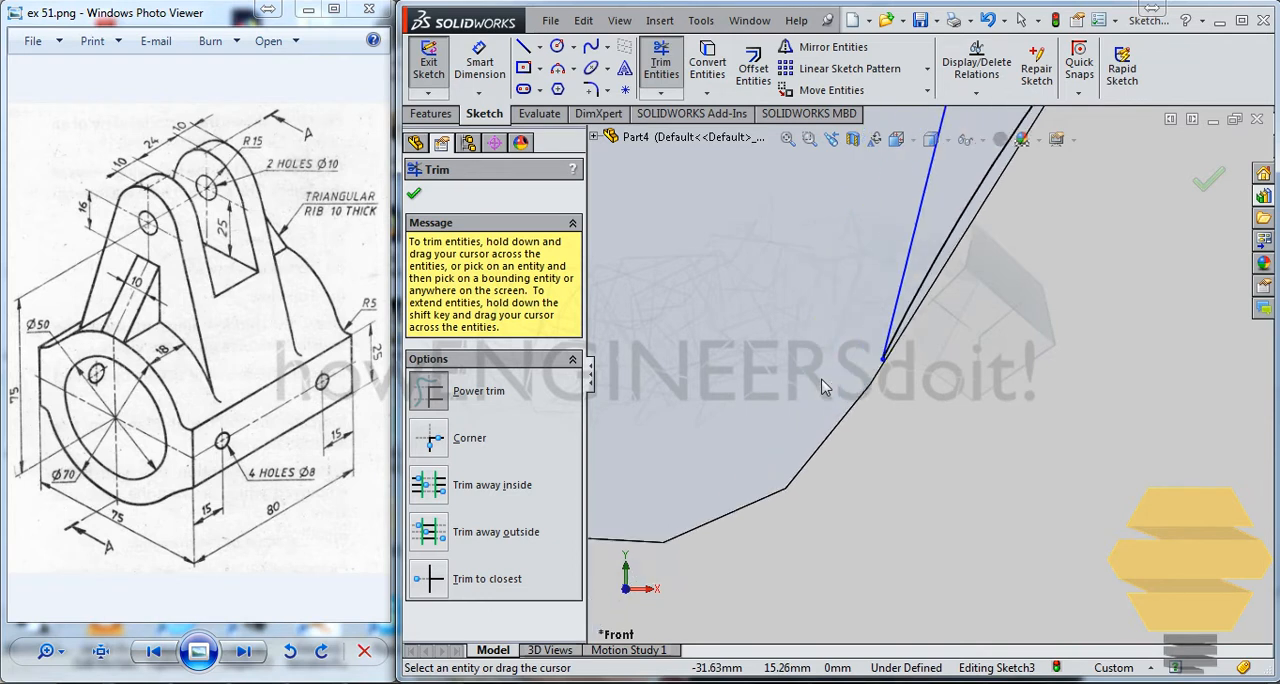
{"action": "scroll", "coordinate": [1035, 345], "scroll_direction": "up", "scroll_amount": 6}
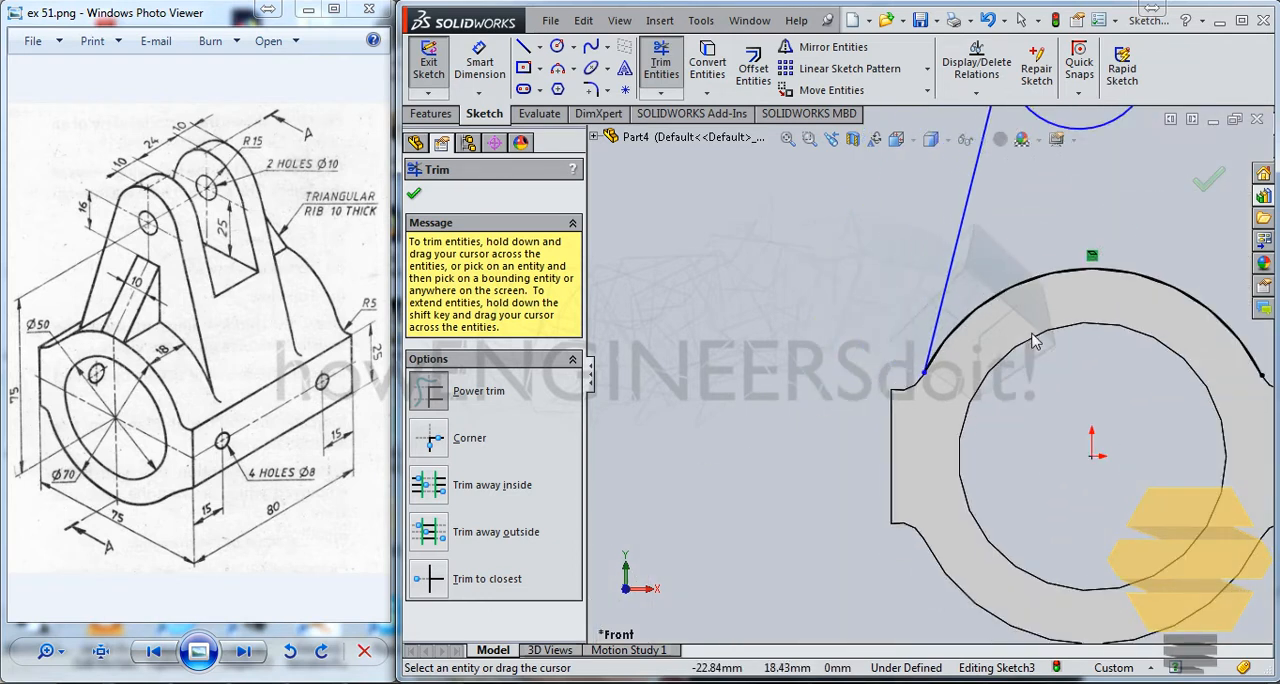
{"action": "scroll", "coordinate": [1035, 280], "scroll_direction": "down", "scroll_amount": 4}
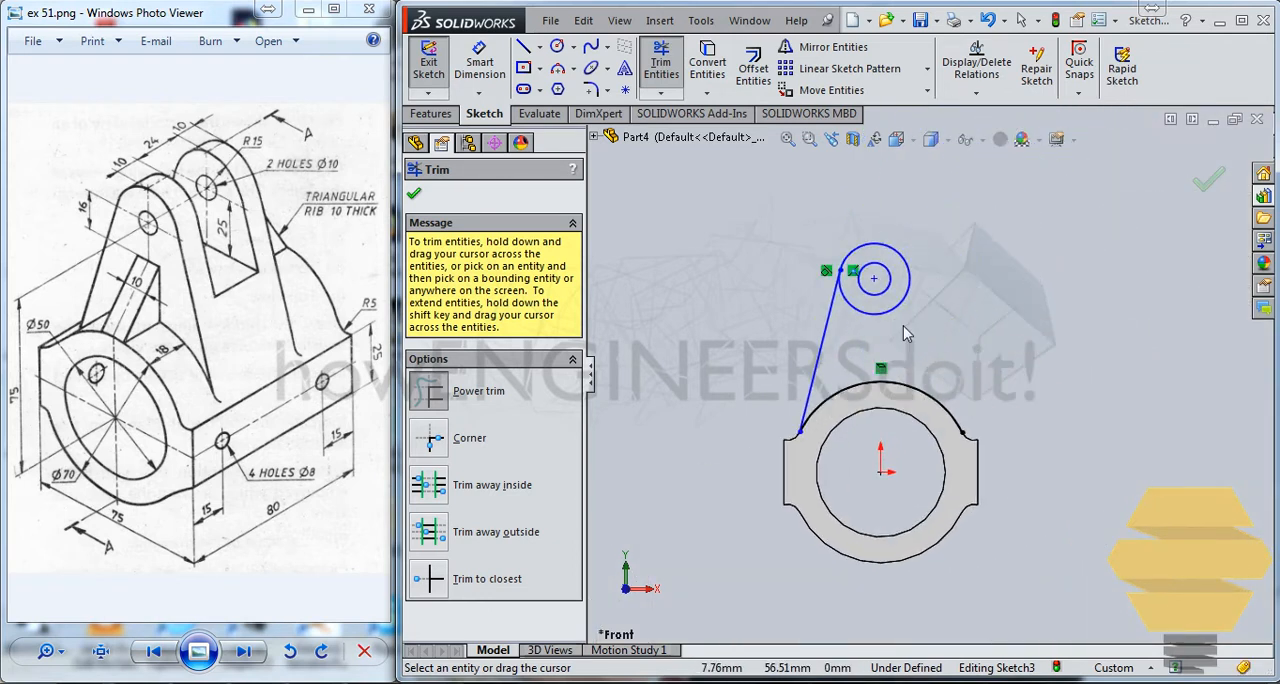
{"action": "key", "text": "Escape"}
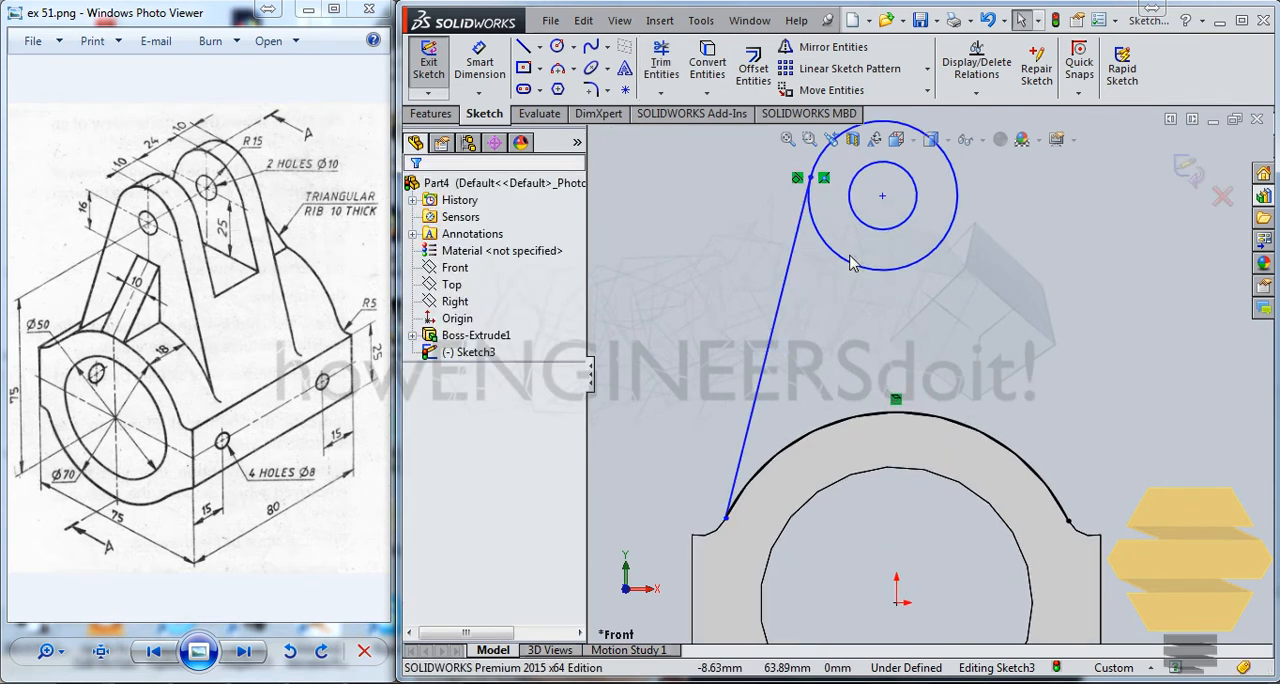
{"action": "scroll", "coordinate": [700, 210], "scroll_direction": "up", "scroll_amount": 1}
{"action": "left_click", "coordinate": [815, 265]}
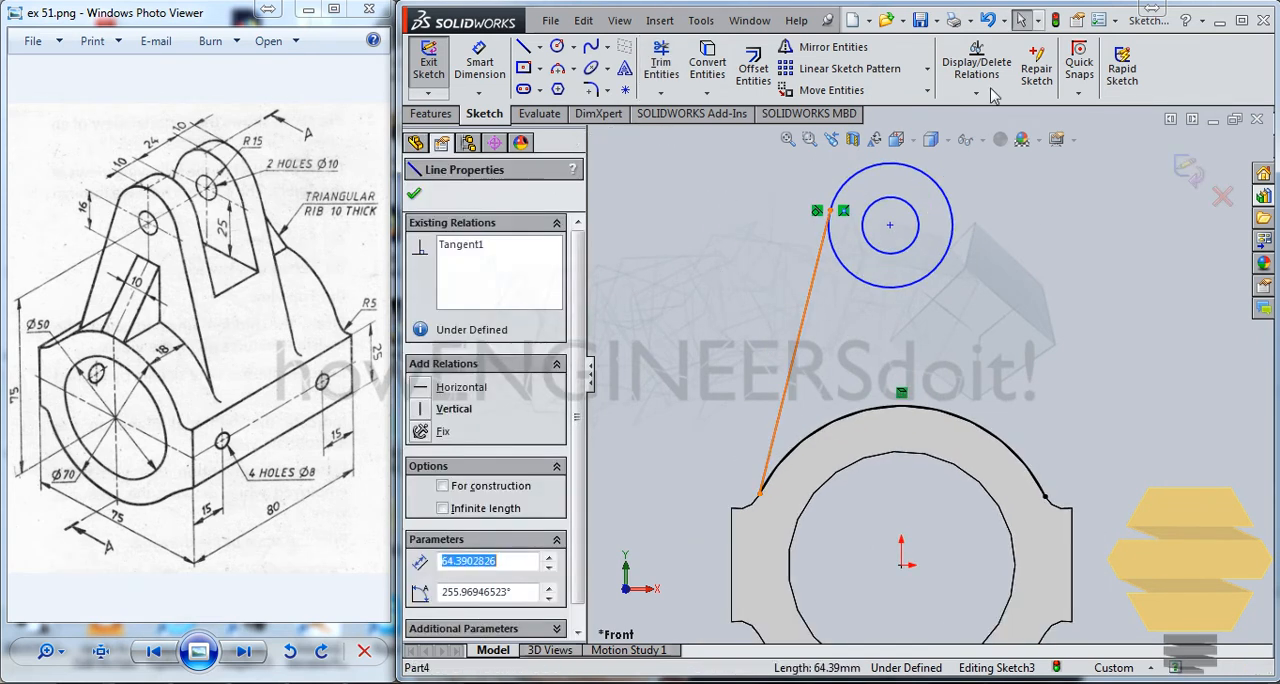
{"action": "left_click", "coordinate": [828, 48]}
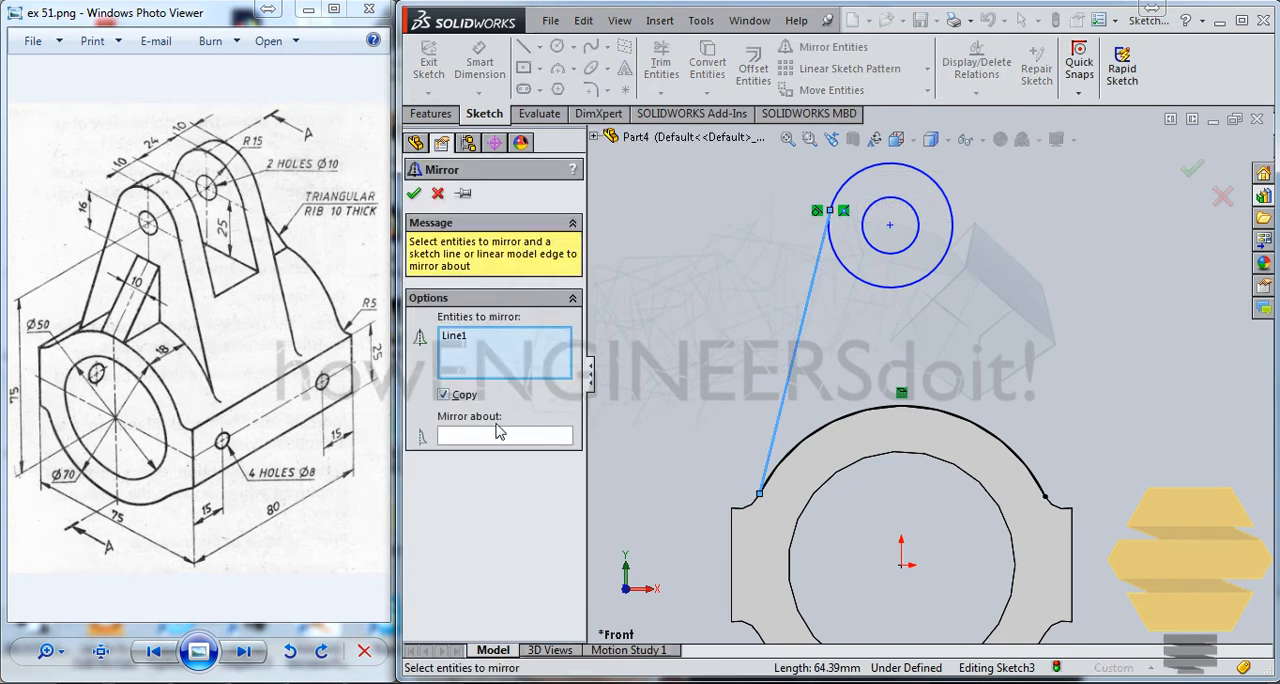
{"action": "key", "text": "Escape"}
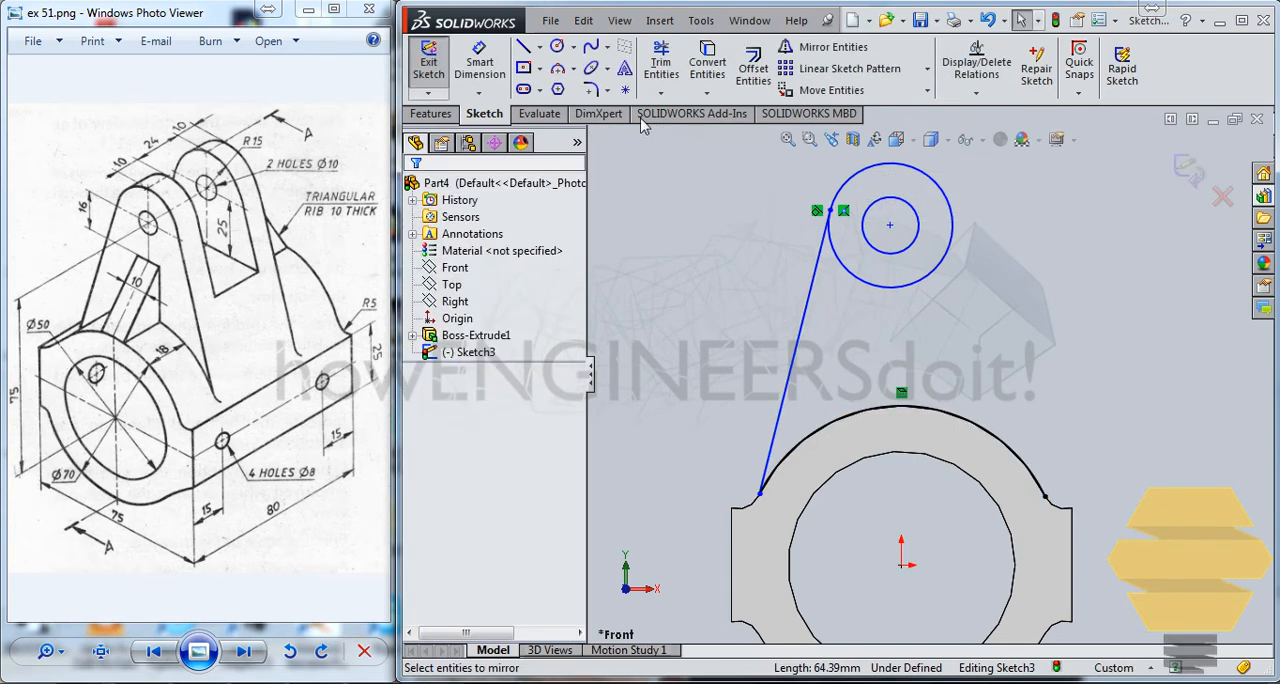
Draw a construction centerline from the center of the two concentric circles down to the origin.
{"action": "left_click", "coordinate": [540, 50]}
{"action": "left_click", "coordinate": [560, 80]}
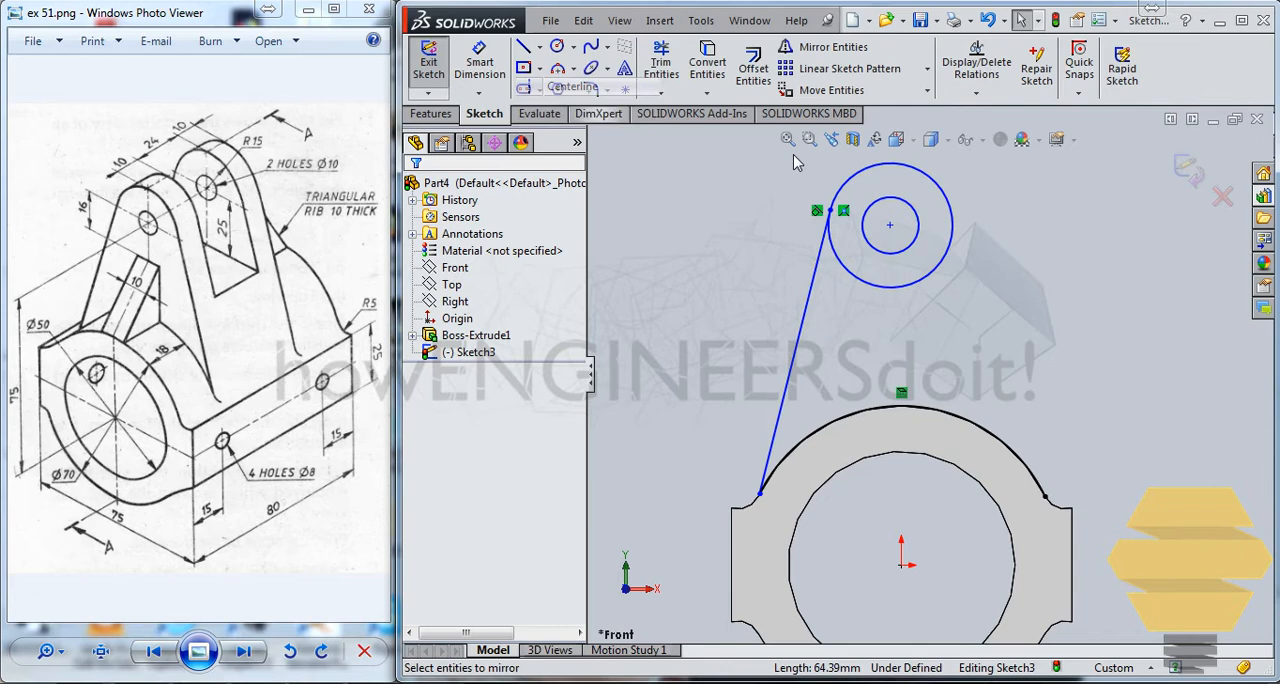
{"action": "left_click", "coordinate": [891, 227]}
{"action": "left_click", "coordinate": [901, 563]}
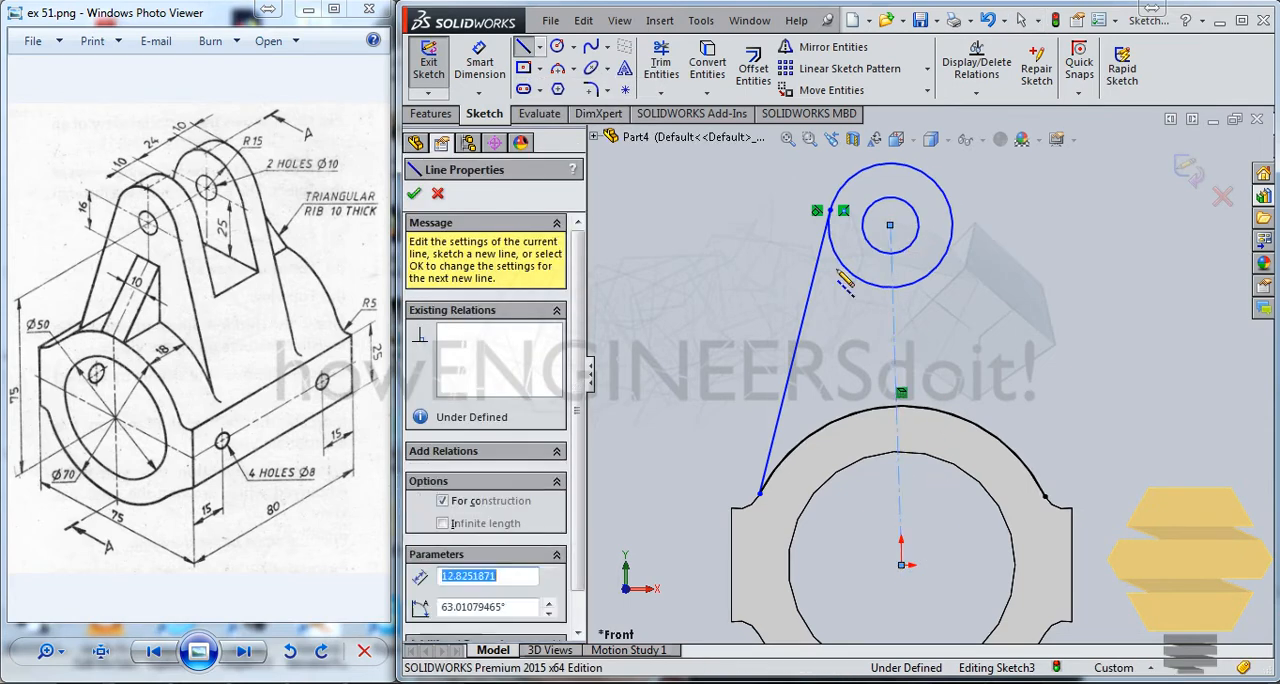
{"action": "key", "text": "Escape"}
Mirror the slanted tangent line about the centerline to form the lug's other side.
{"action": "left_click", "coordinate": [818, 266]}
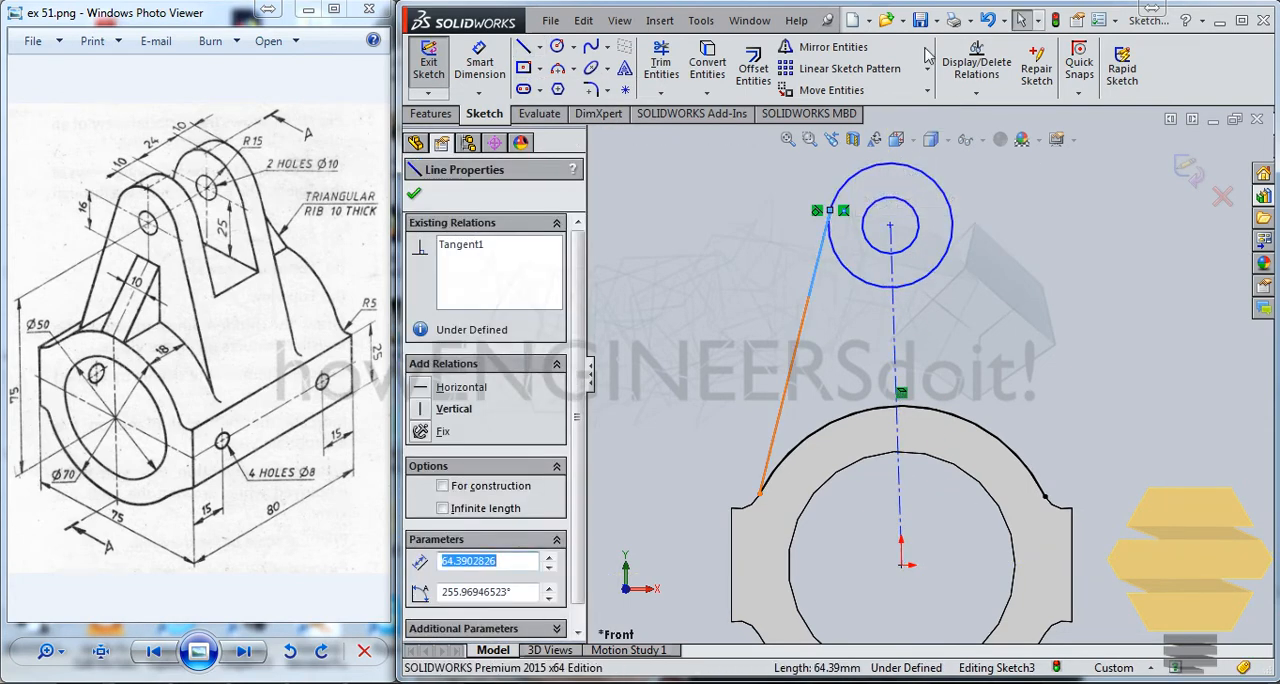
{"action": "left_click", "coordinate": [826, 47]}
{"action": "left_click", "coordinate": [487, 437]}
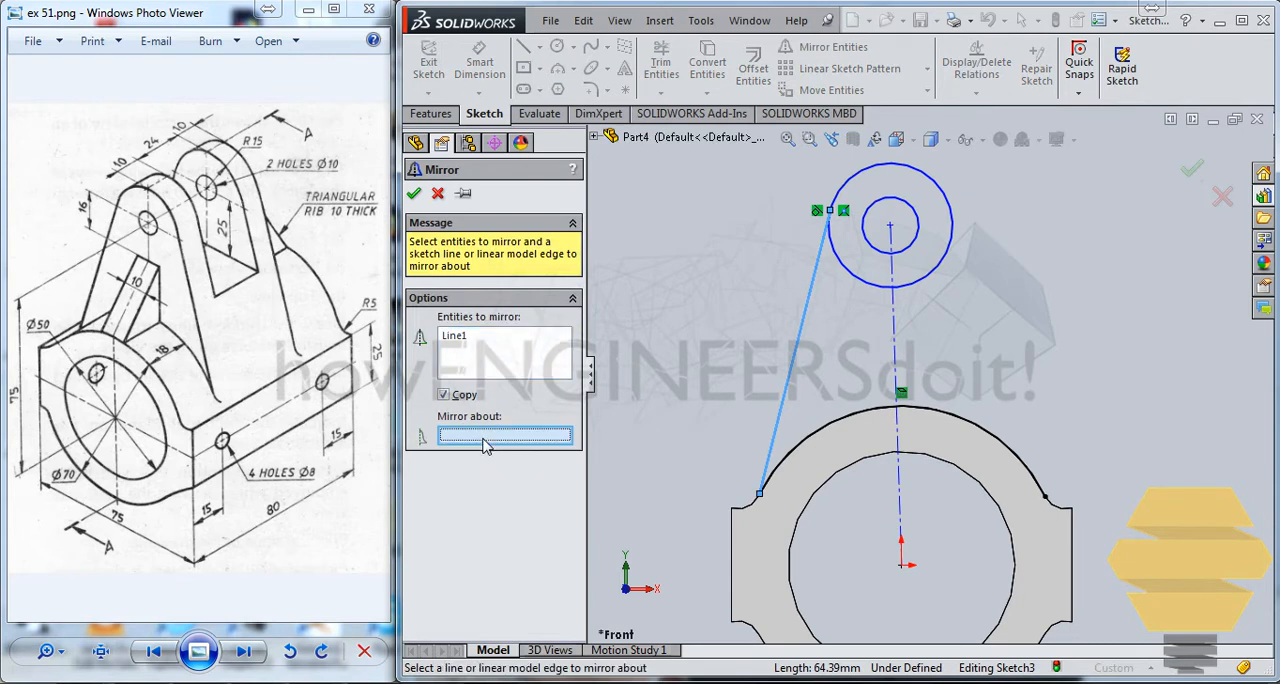
{"action": "left_click", "coordinate": [900, 372]}
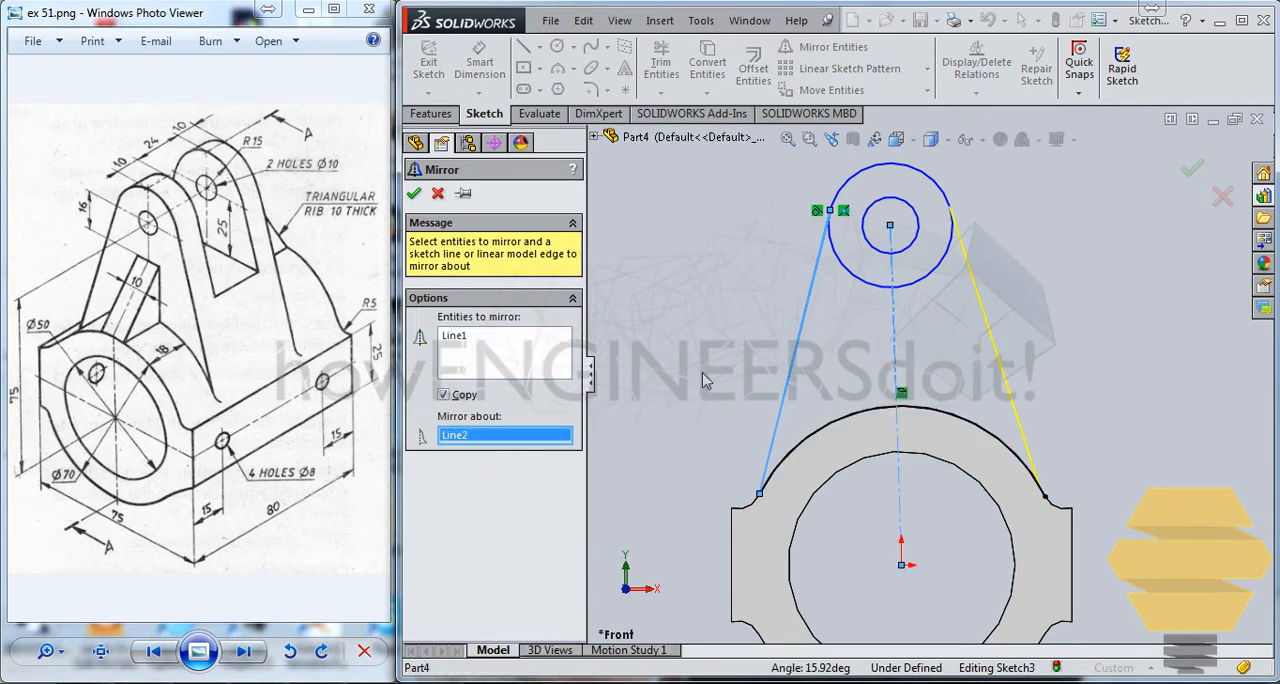
{"action": "left_click", "coordinate": [414, 195]}
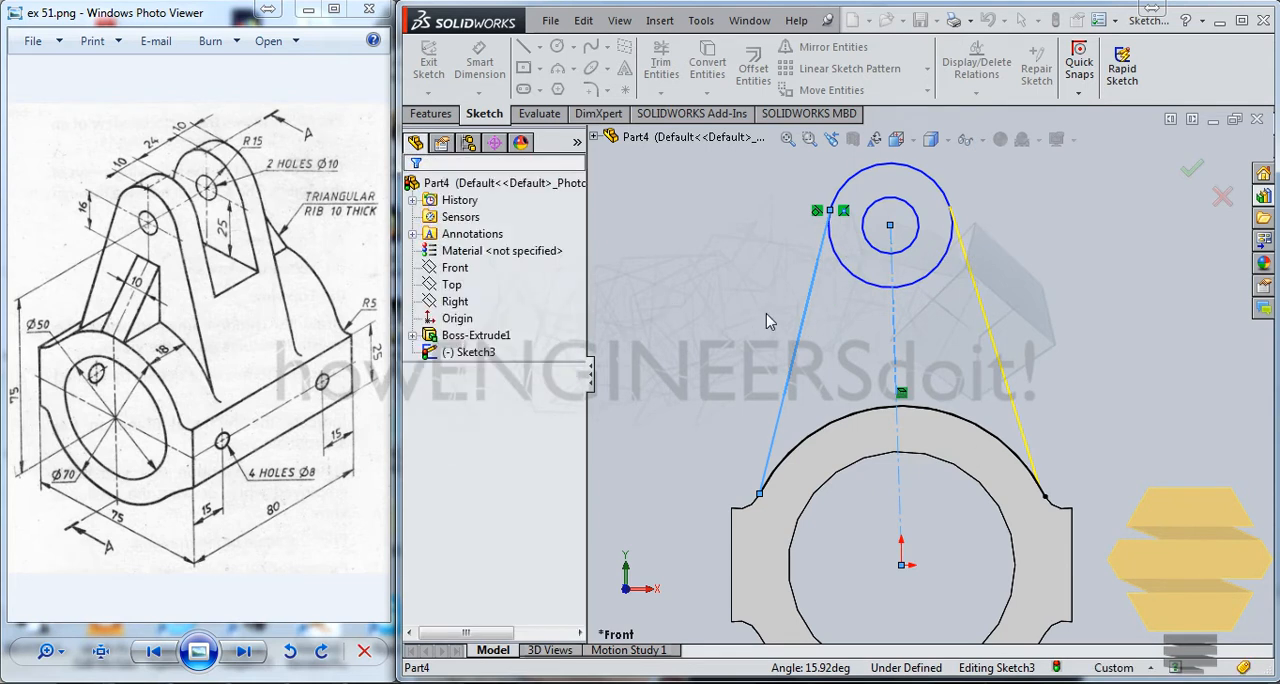
Add a vertical relation to the centerline.
{"action": "left_click", "coordinate": [897, 351]}
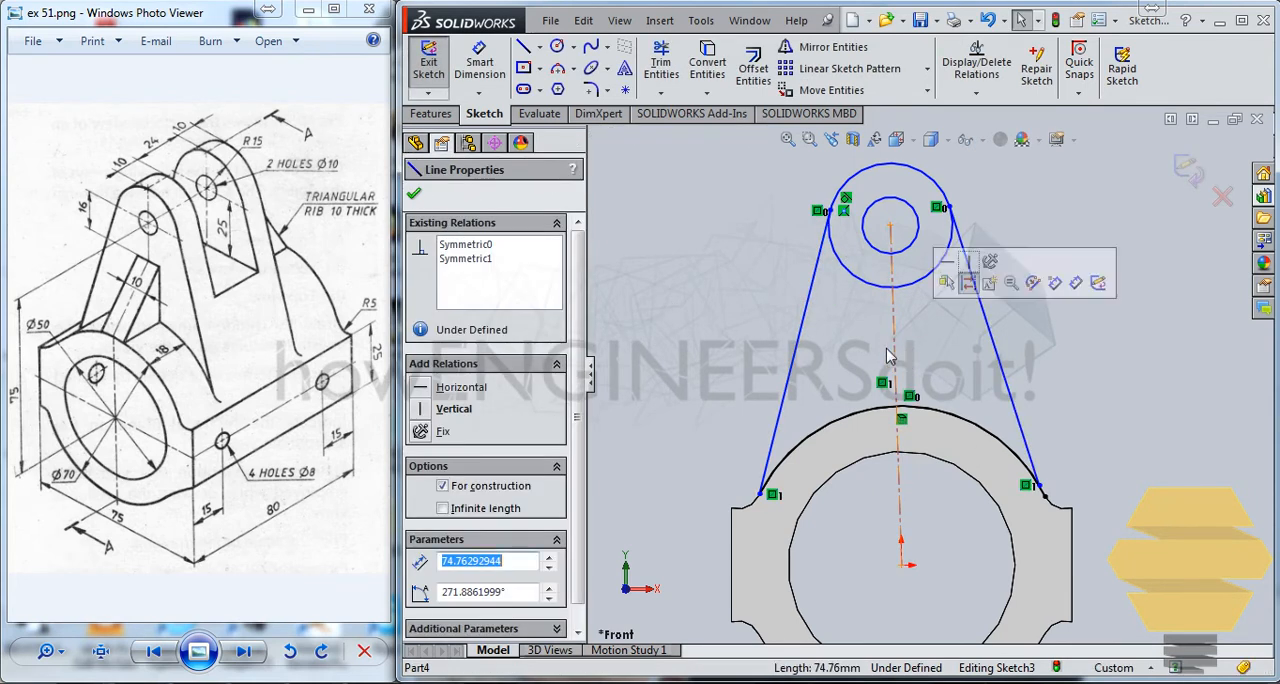
{"action": "left_click", "coordinate": [428, 409]}
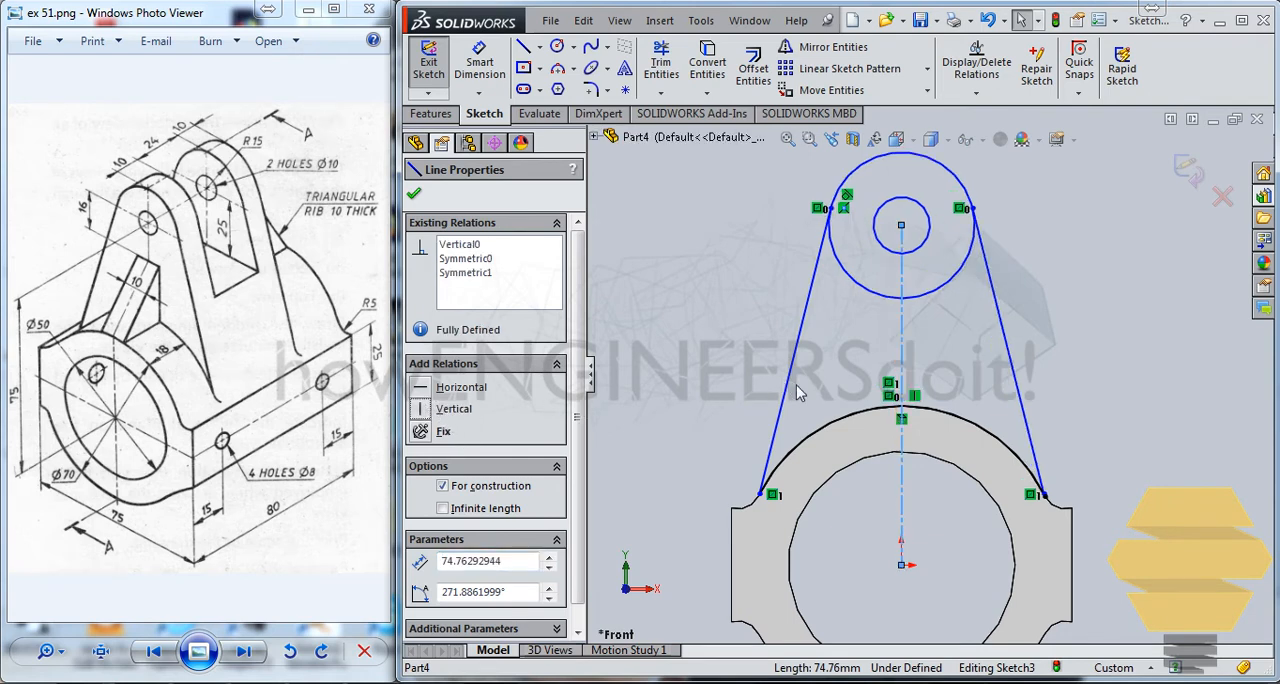
{"action": "left_click", "coordinate": [414, 193]}
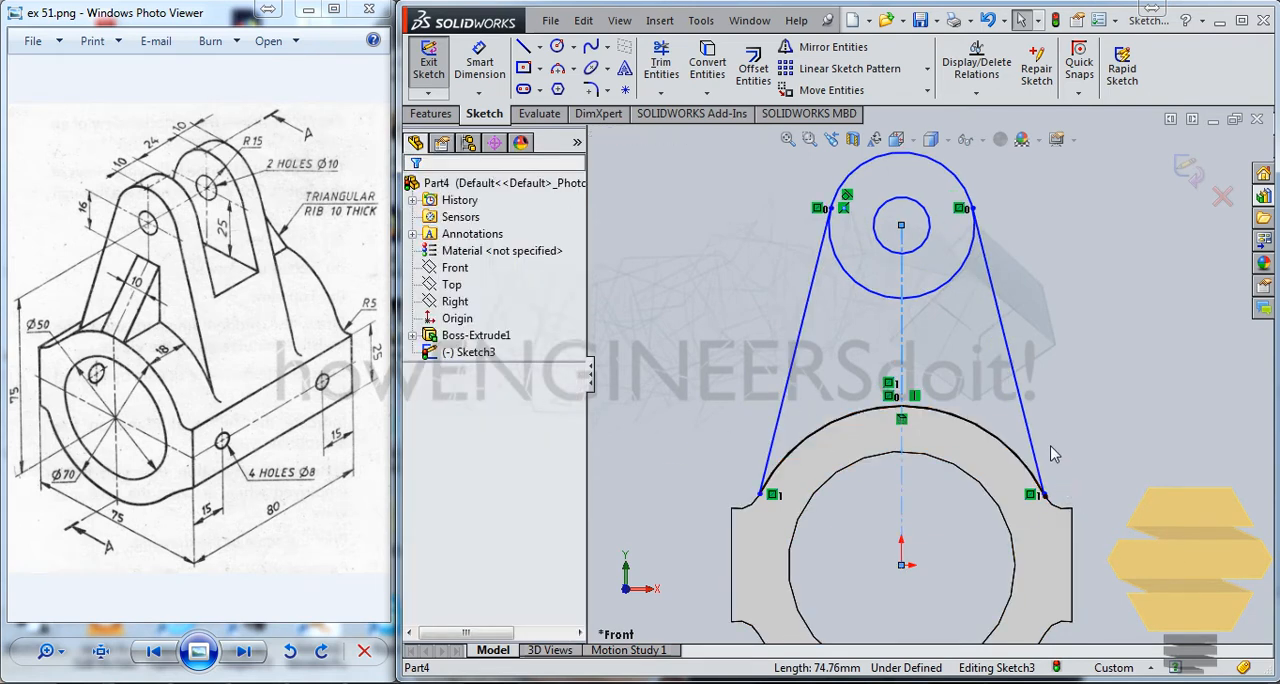
Trim away the large converted arc's short end beyond the mirrored line's lower endpoint.
{"action": "scroll", "coordinate": [1051, 434], "scroll_direction": "down", "scroll_amount": 10}
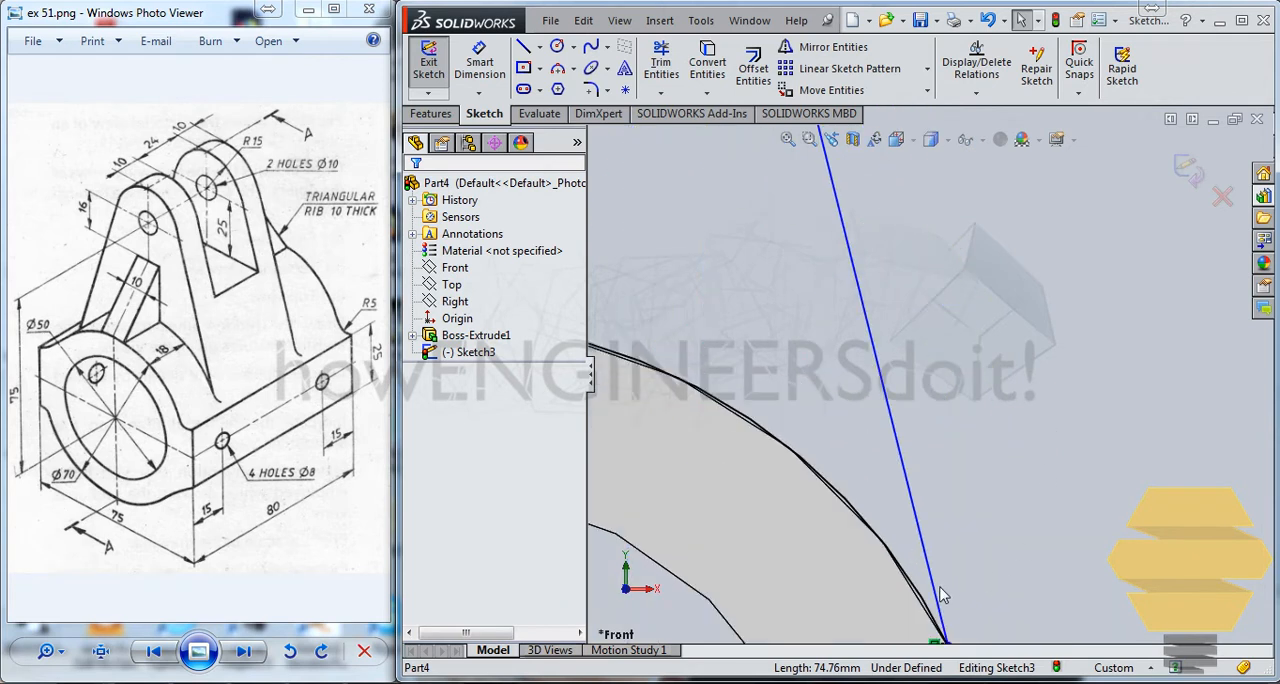
{"action": "scroll", "coordinate": [952, 604], "scroll_direction": "up", "scroll_amount": 2}
{"action": "scroll", "coordinate": [950, 570], "scroll_direction": "down", "scroll_amount": 5}
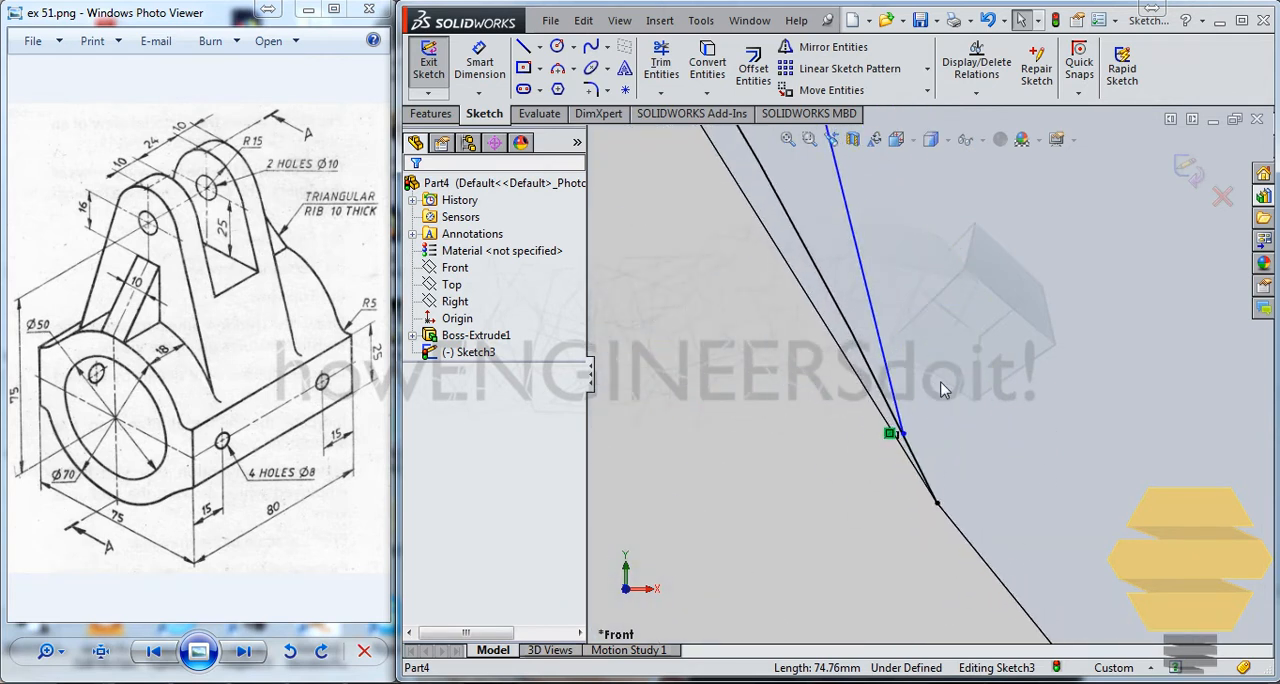
{"action": "scroll", "coordinate": [904, 328], "scroll_direction": "up", "scroll_amount": 8}
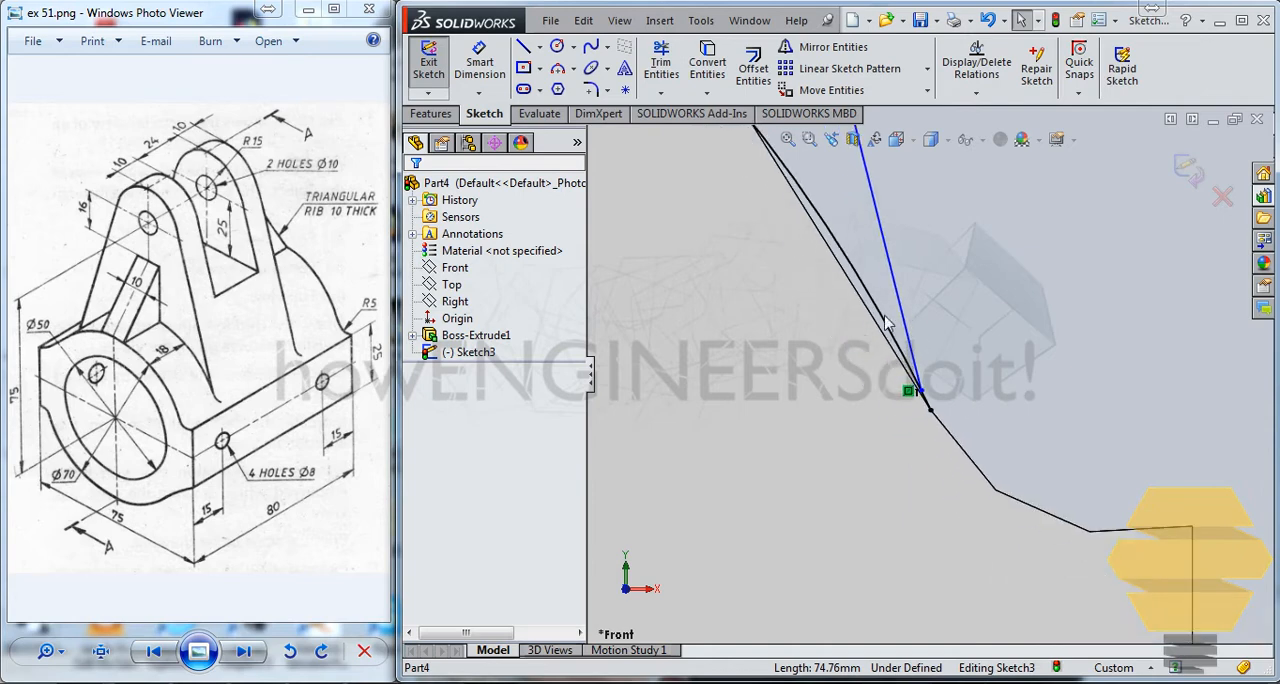
{"action": "scroll", "coordinate": [854, 312], "scroll_direction": "up", "scroll_amount": 3}
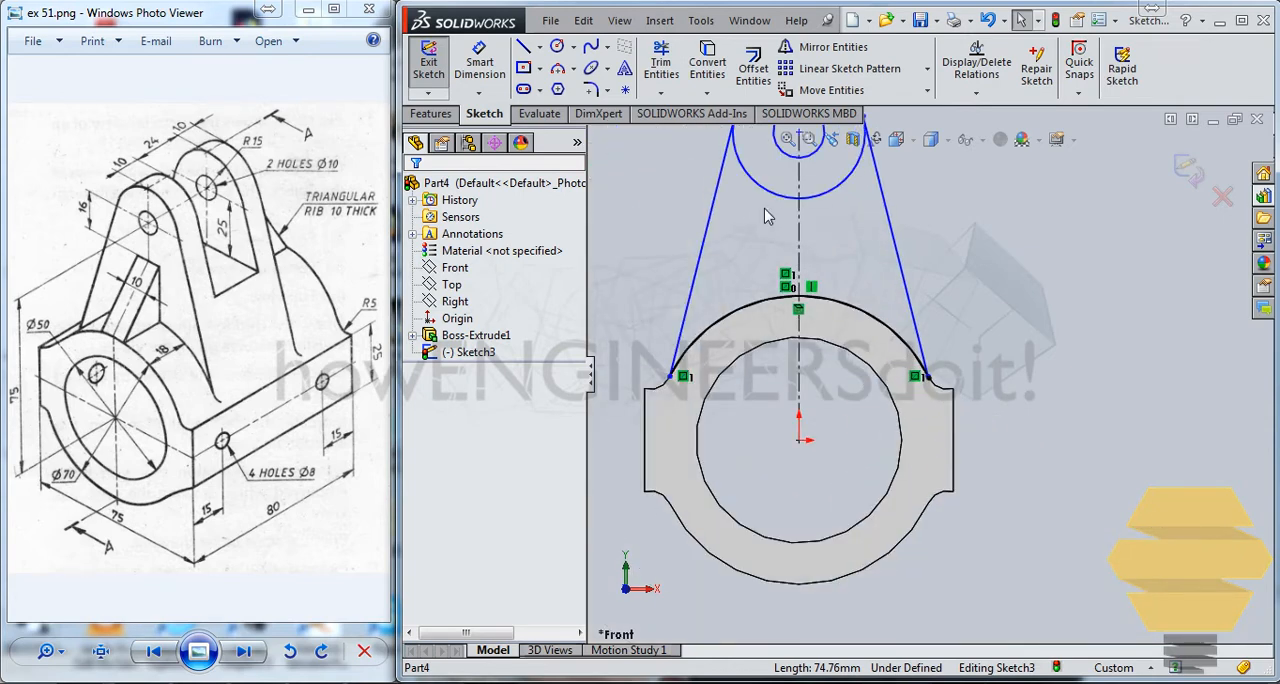
{"action": "scroll", "coordinate": [795, 156], "scroll_direction": "down", "scroll_amount": 4}
{"action": "scroll", "coordinate": [833, 195], "scroll_direction": "up", "scroll_amount": 3}
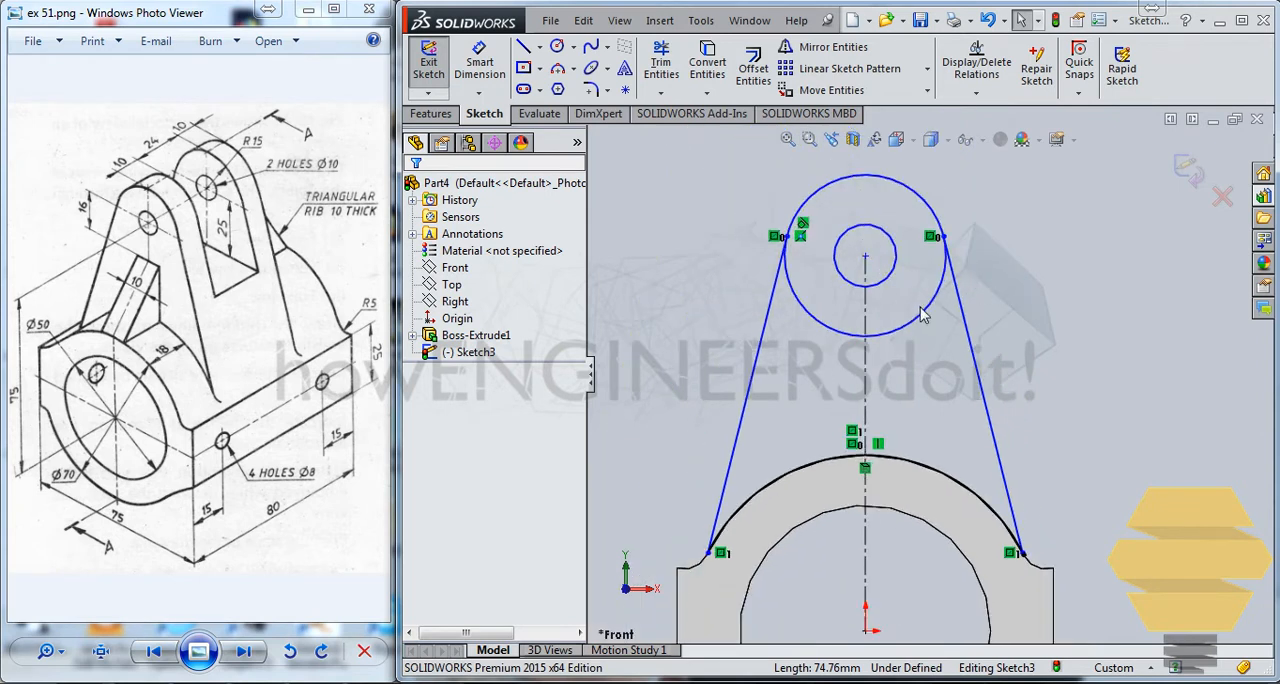
{"action": "scroll", "coordinate": [1000, 558], "scroll_direction": "down", "scroll_amount": 6}
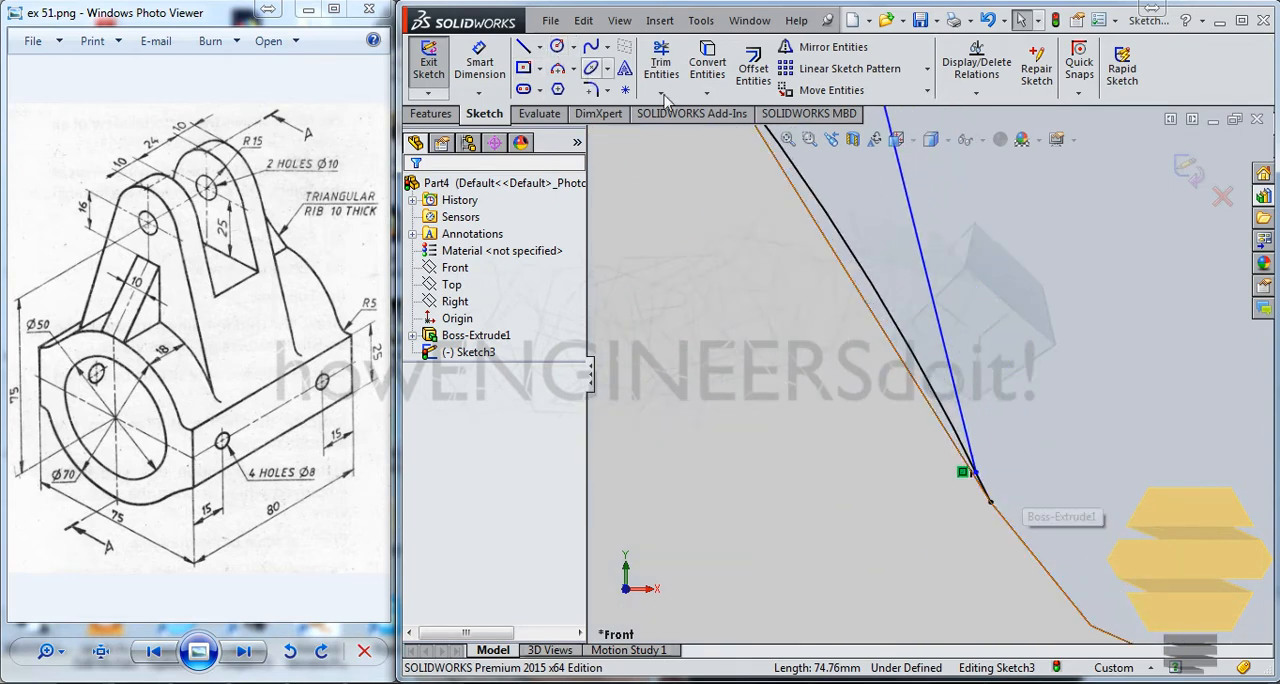
{"action": "left_click", "coordinate": [660, 62]}
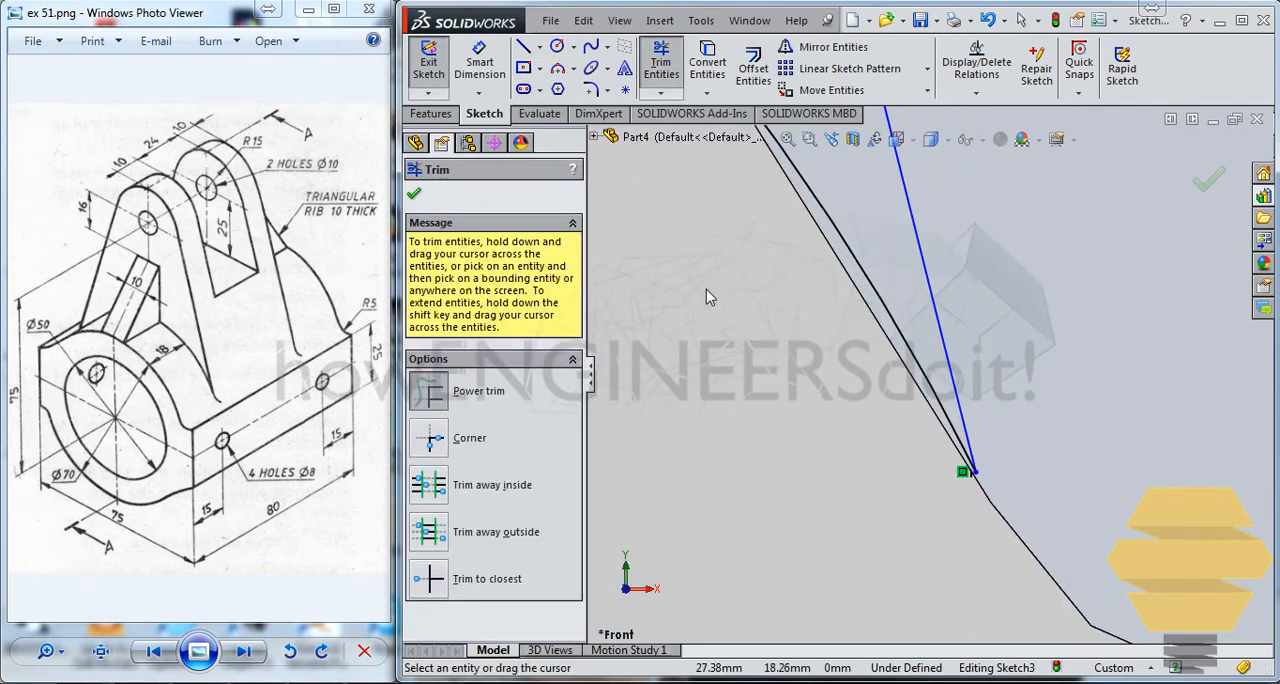
{"action": "scroll", "coordinate": [706, 290], "scroll_direction": "up", "scroll_amount": 8}
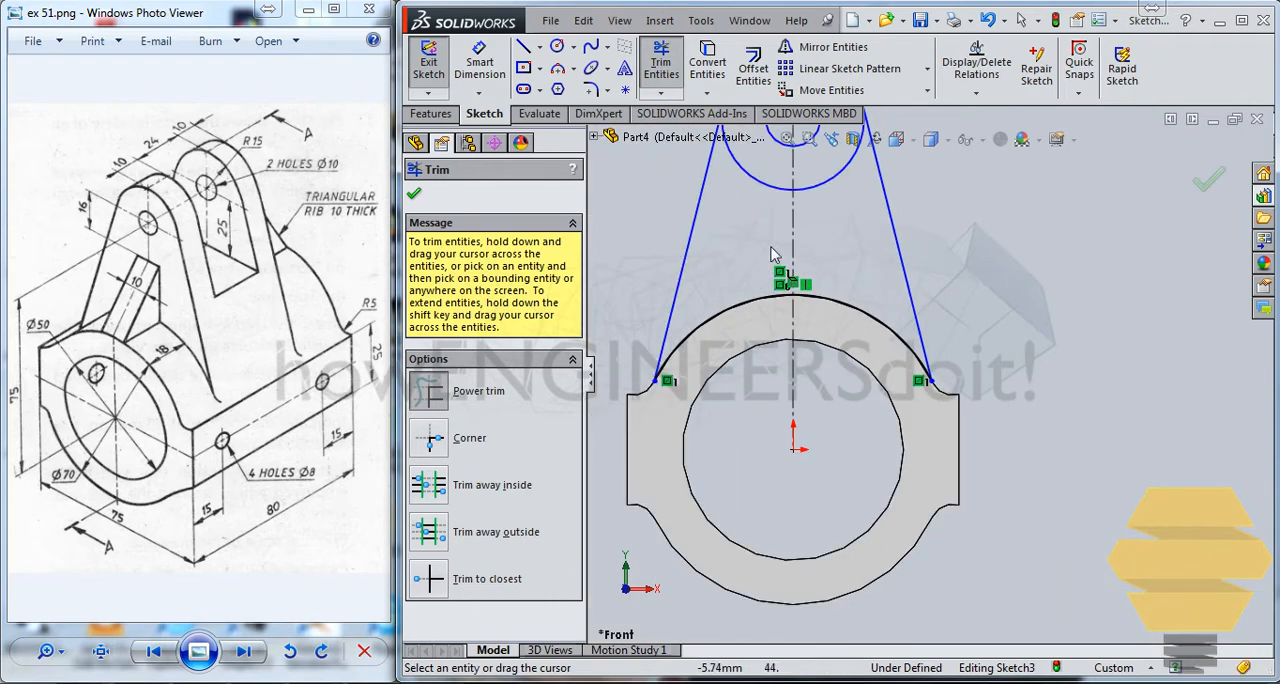
{"action": "mouse_move", "coordinate": [771, 255]}
{"action": "middle_mouse_down", "text": "ctrl"}
{"action": "mouse_move", "coordinate": [831, 417]}
{"action": "mouse_move", "coordinate": [818, 410]}
{"action": "middle_mouse_up", "text": "ctrl"}
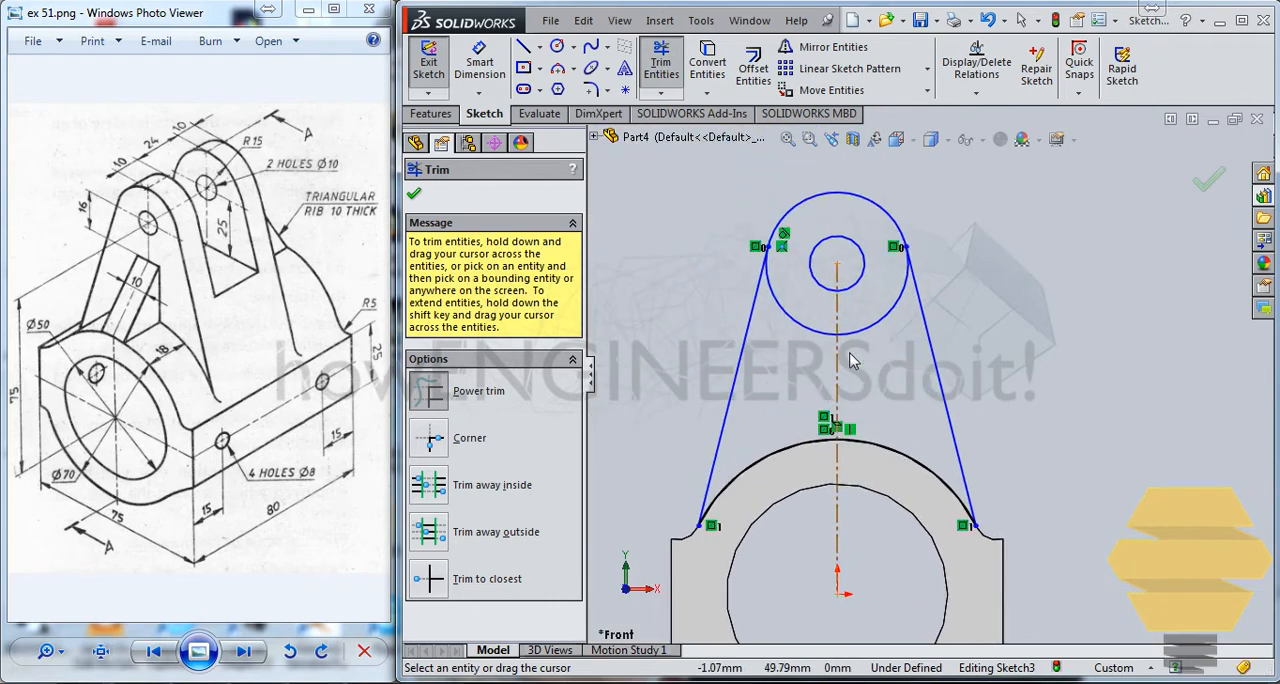
{"action": "key", "text": "Escape"}
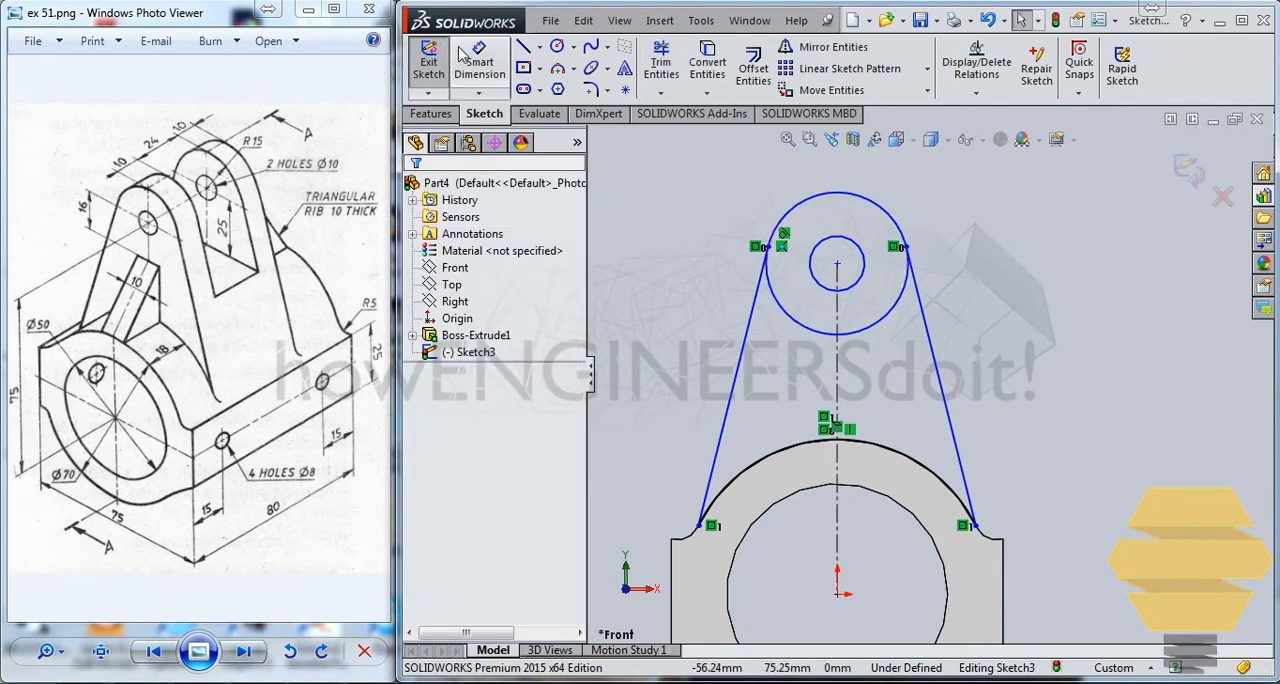
Dimension the inner circle's diameter to 10 mm.
{"action": "left_click", "coordinate": [477, 72]}
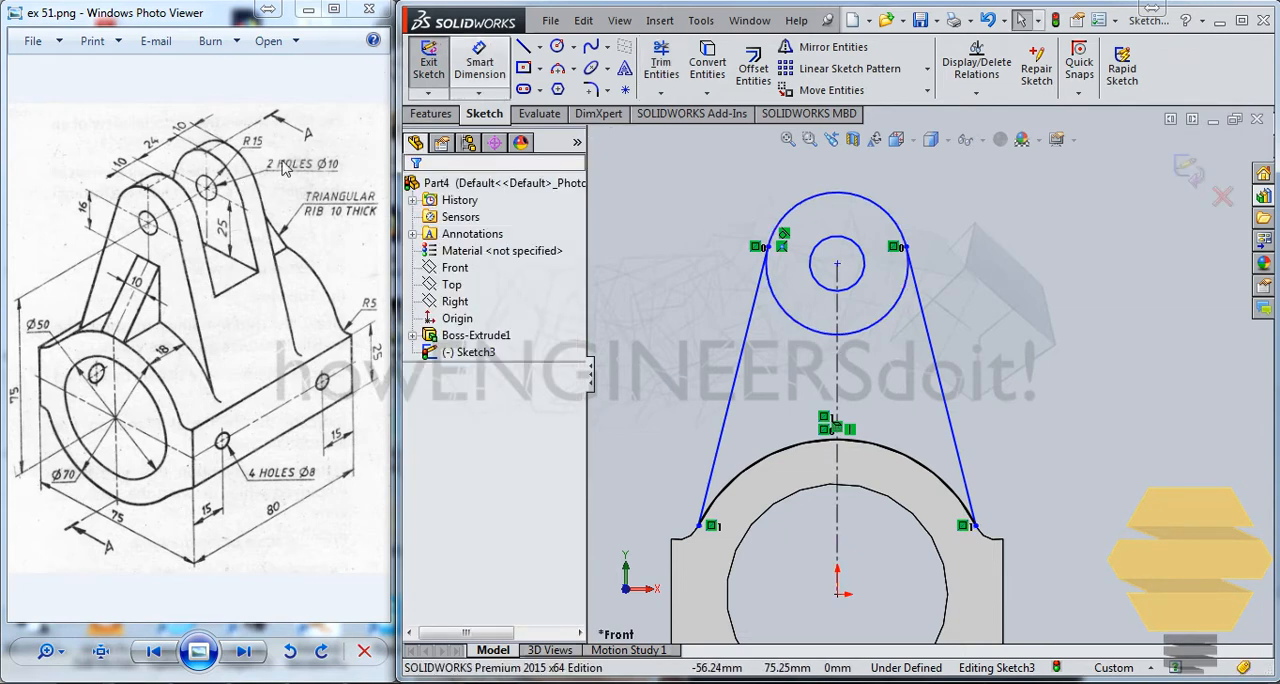
{"action": "left_click", "coordinate": [862, 254]}
{"action": "left_click", "coordinate": [985, 262]}
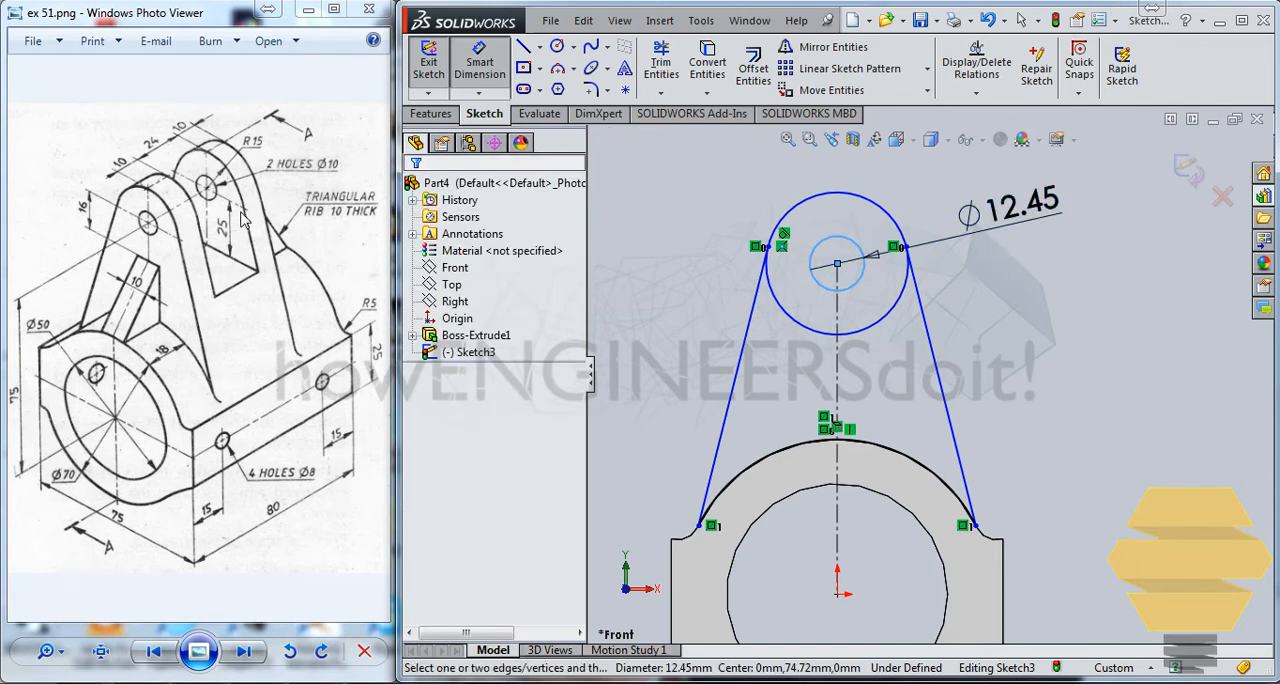
{"action": "type", "text": "10"}
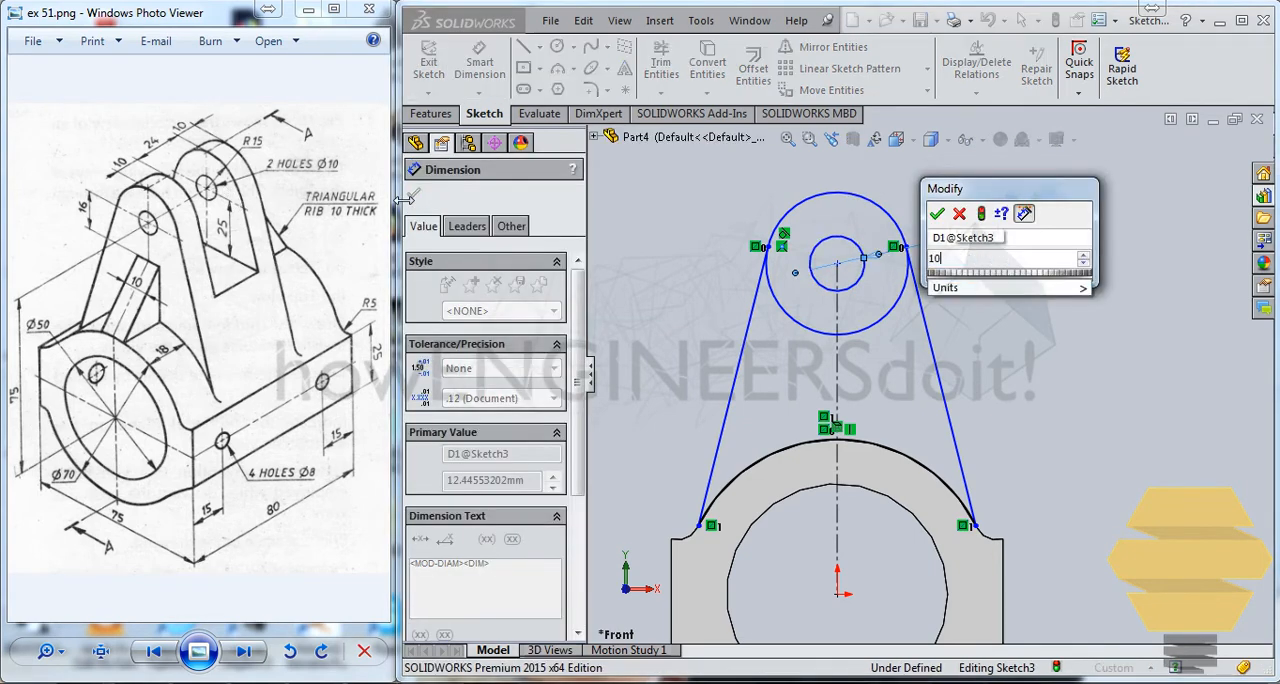
{"action": "key", "text": "Return"}
Dimension the outer circle's diameter to 30 mm.
{"action": "left_click", "coordinate": [855, 203]}
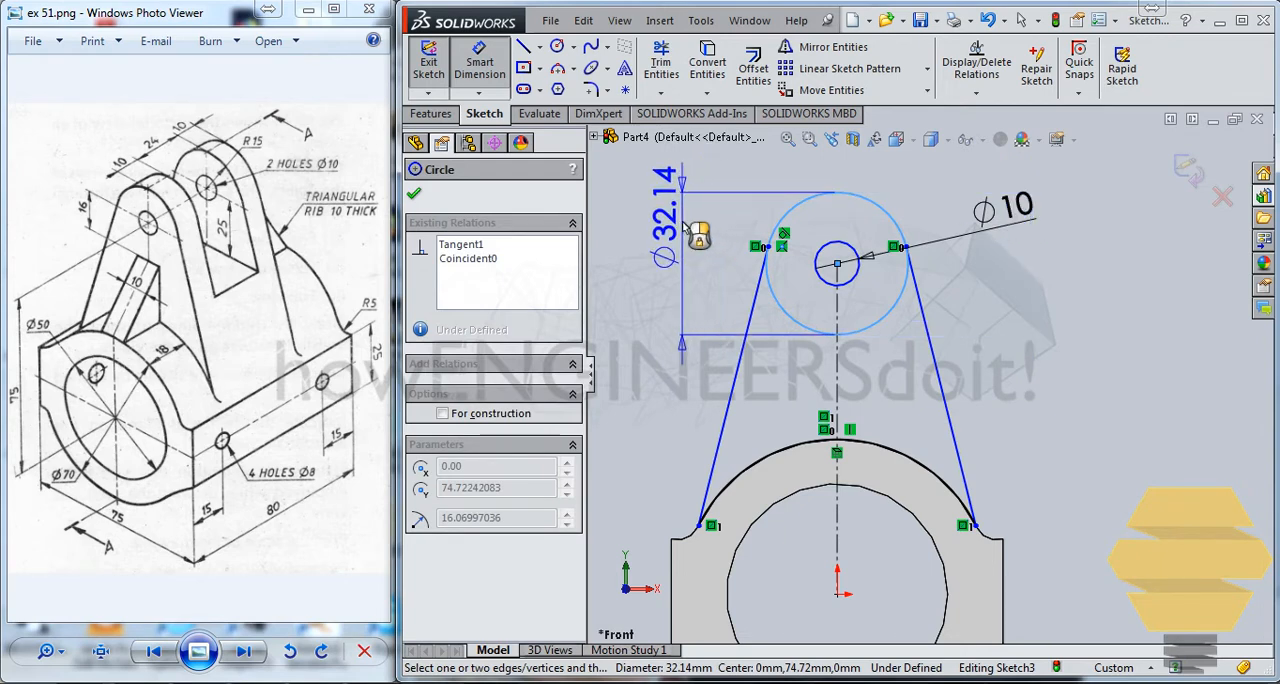
{"action": "left_click", "coordinate": [697, 232]}
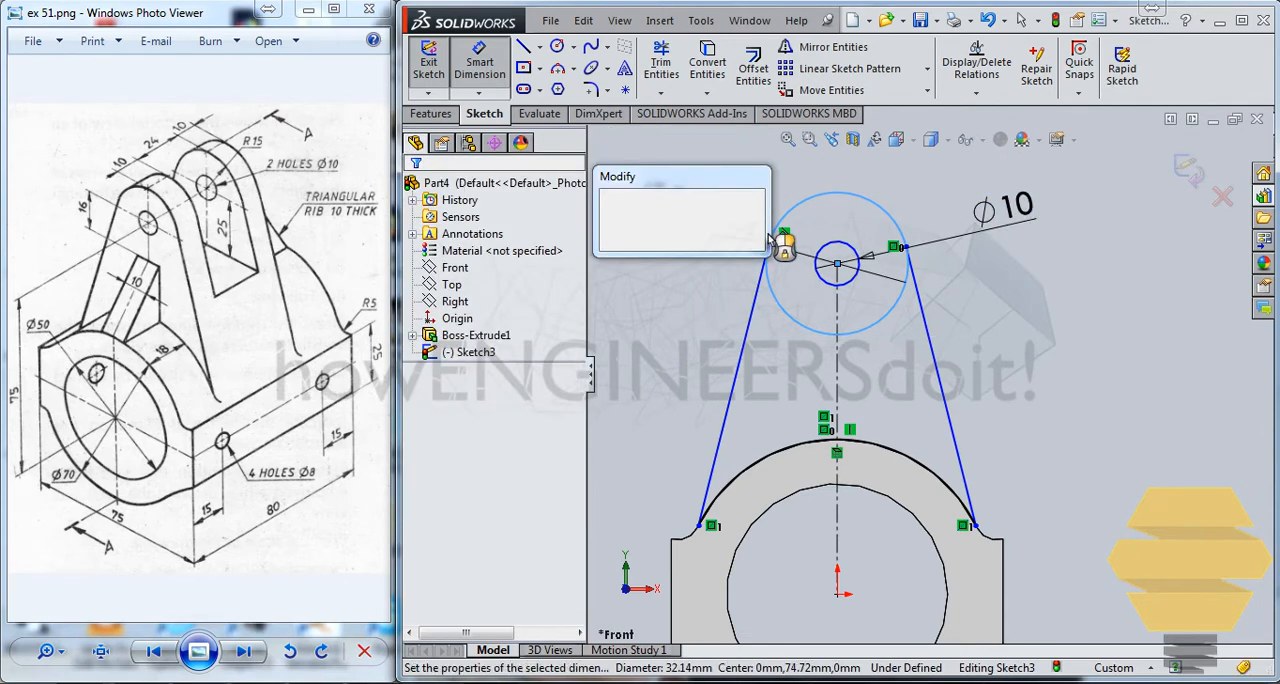
{"action": "type", "text": "30"}
{"action": "key", "text": "Return"}
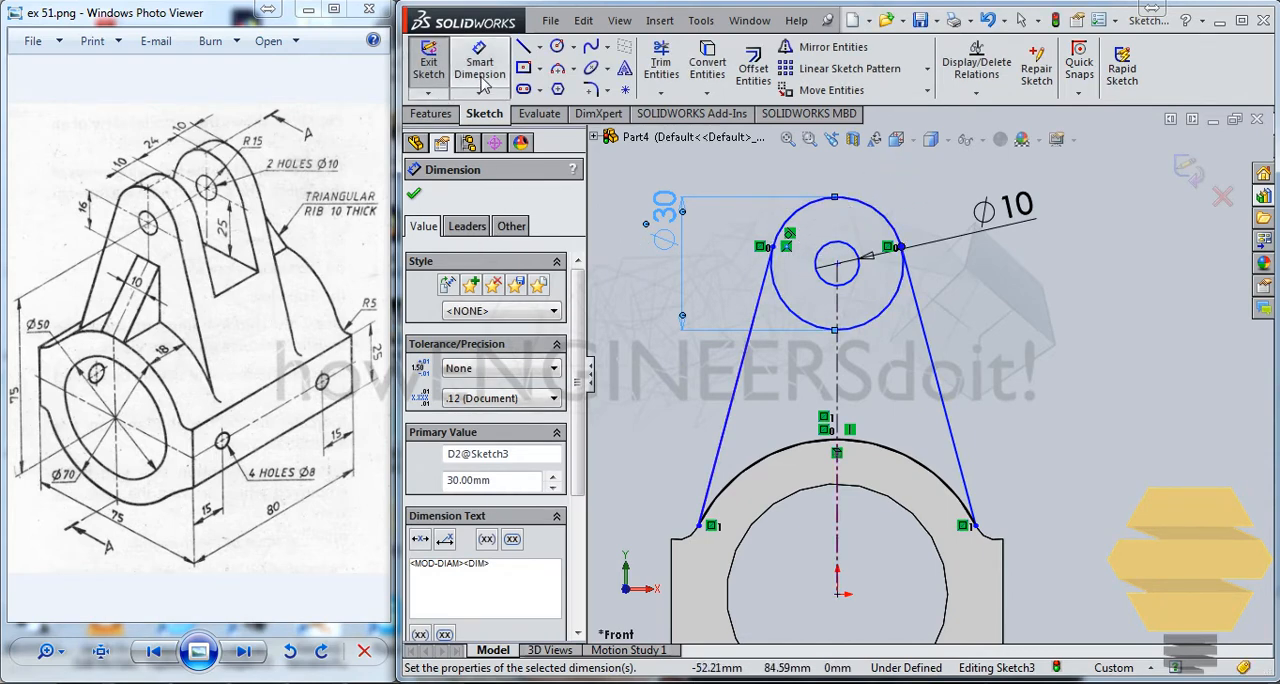
Trim away the outer circle's lower arc between the two slanted lines, keeping the rounded top of the lug.
{"action": "left_click", "coordinate": [660, 65]}
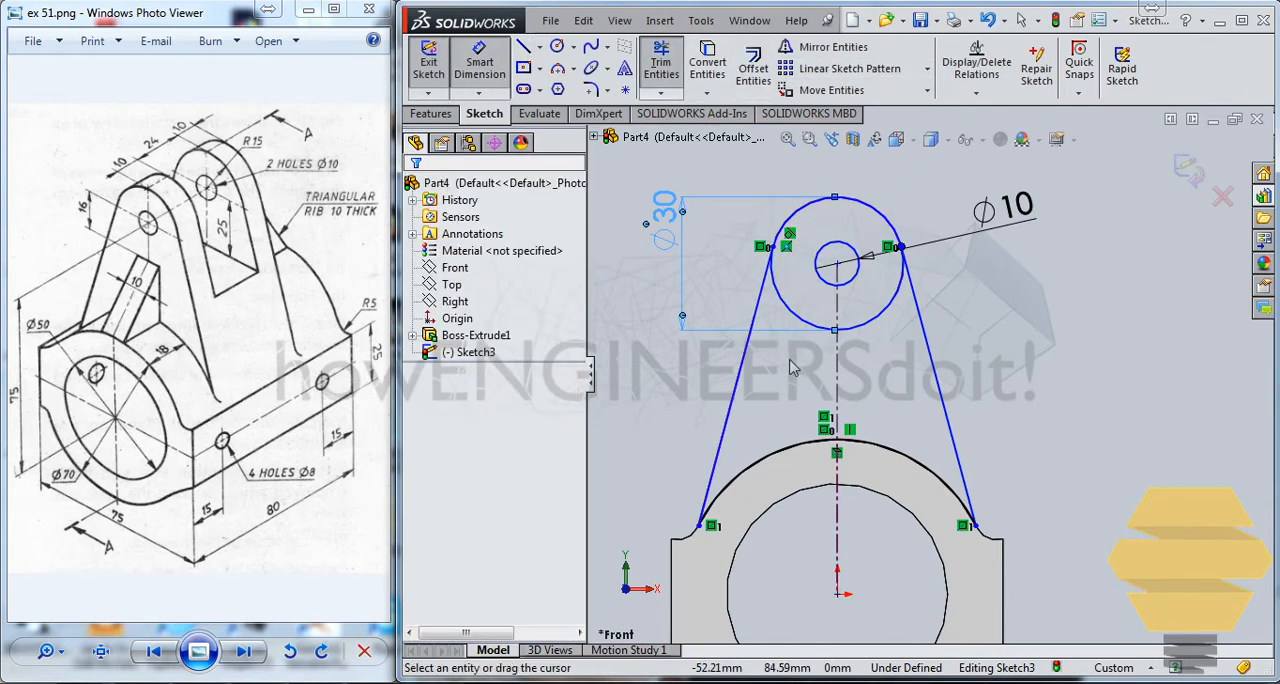
{"action": "left_click_drag", "start_coordinate": [855, 350], "coordinate": [872, 313]}
{"action": "left_click_drag", "start_coordinate": [763, 344], "coordinate": [789, 302]}
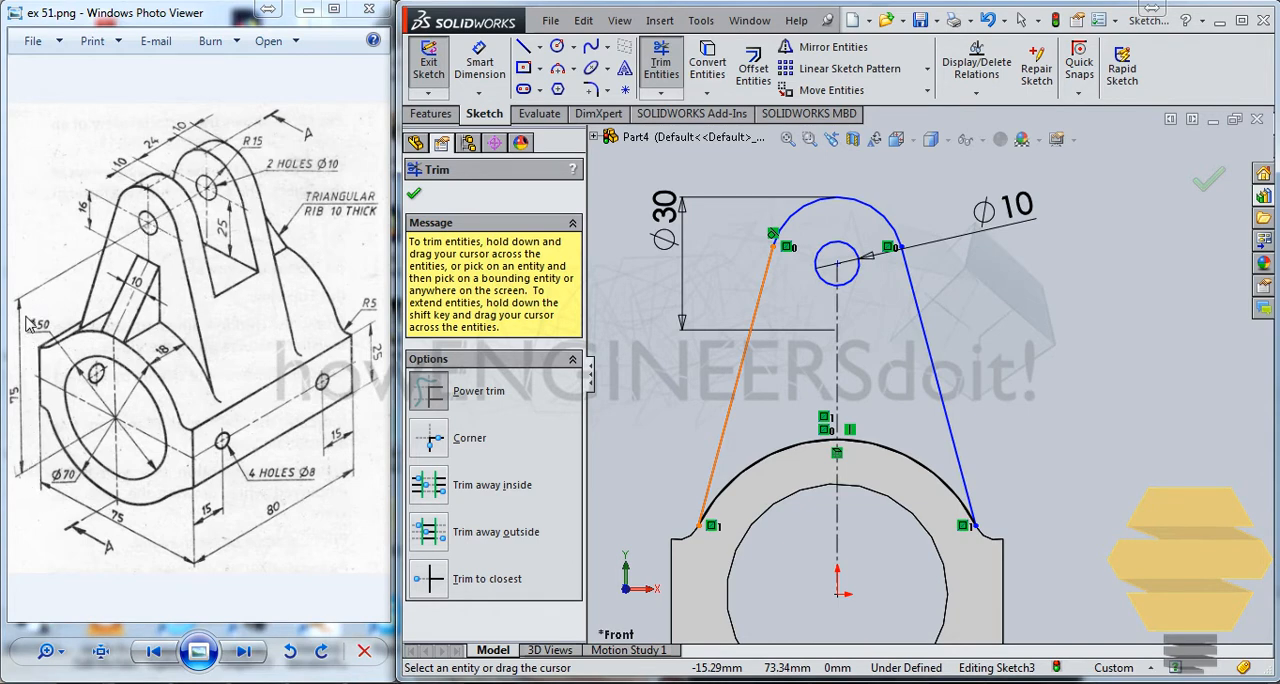
Dimension the vertical distance from the origin to the small circle's center as 75 mm.
{"action": "left_click", "coordinate": [495, 58]}
{"action": "left_click", "coordinate": [837, 263]}
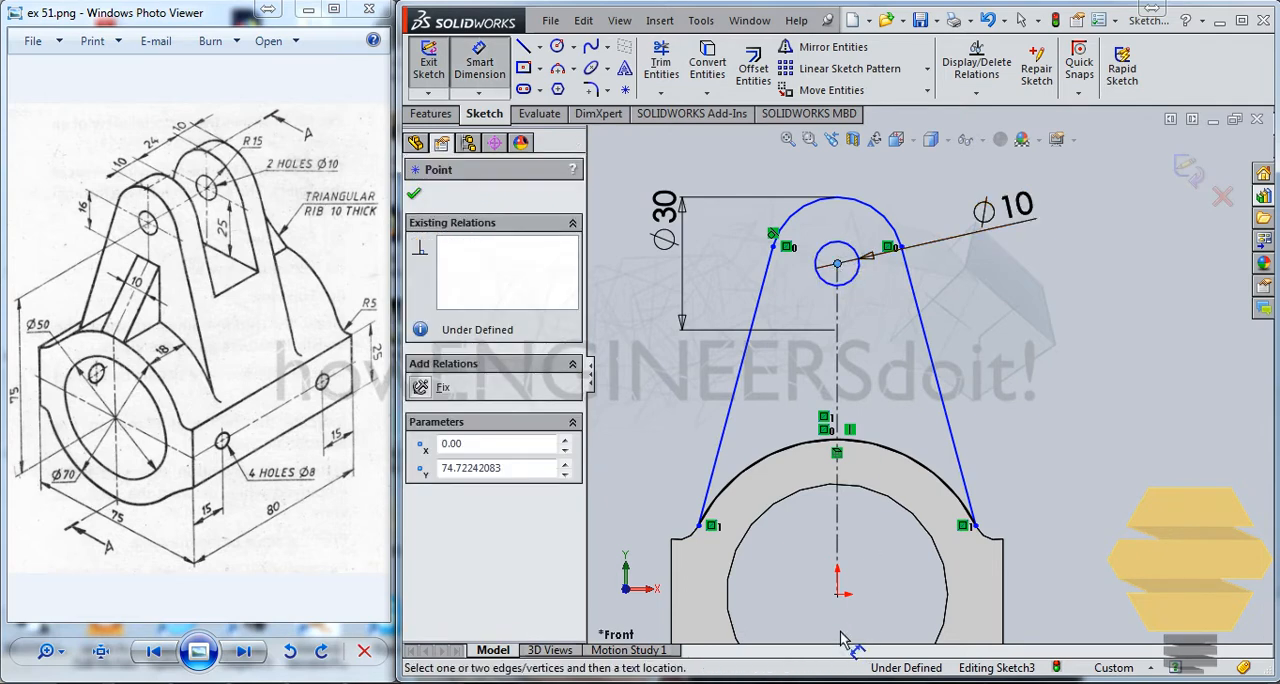
{"action": "left_click", "coordinate": [837, 595]}
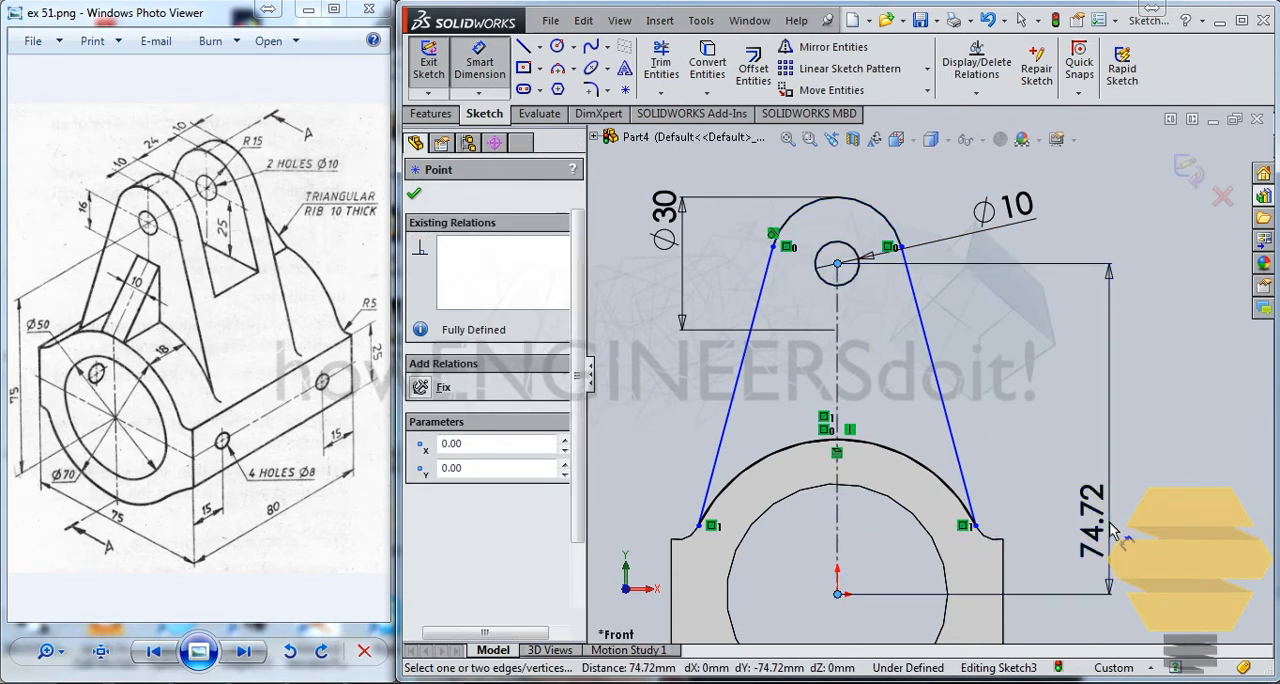
{"action": "left_click", "coordinate": [1127, 505]}
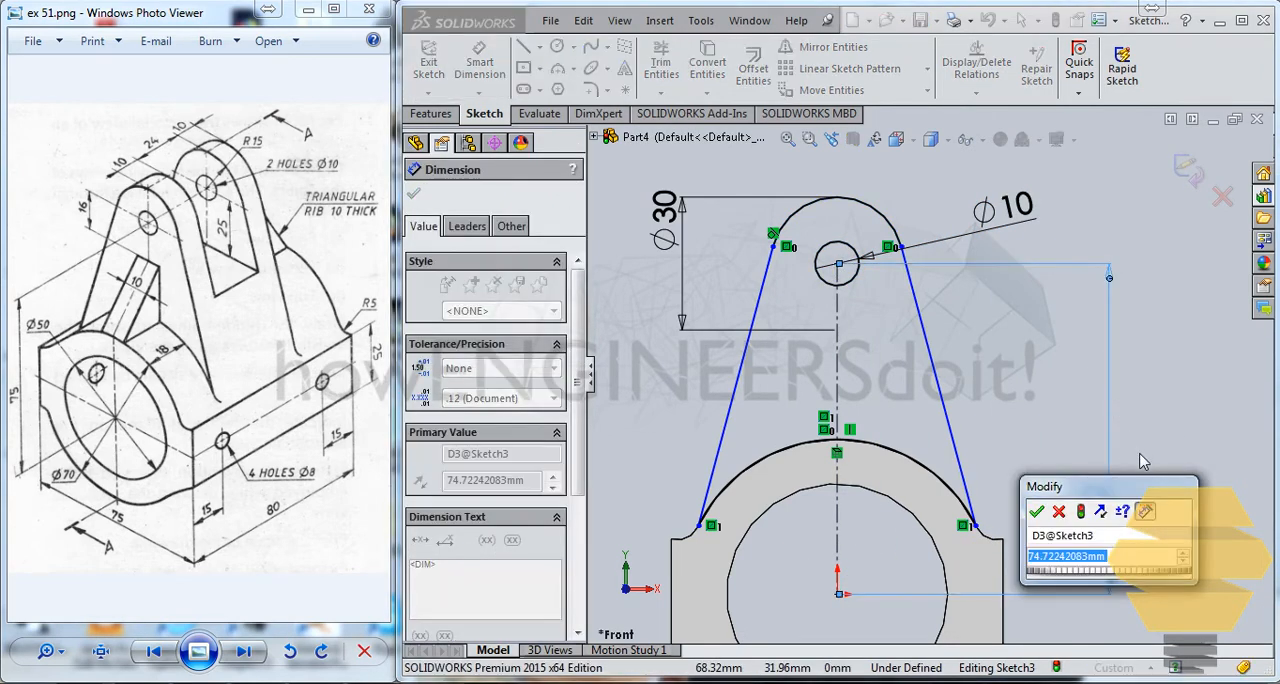
{"action": "type", "text": "75"}
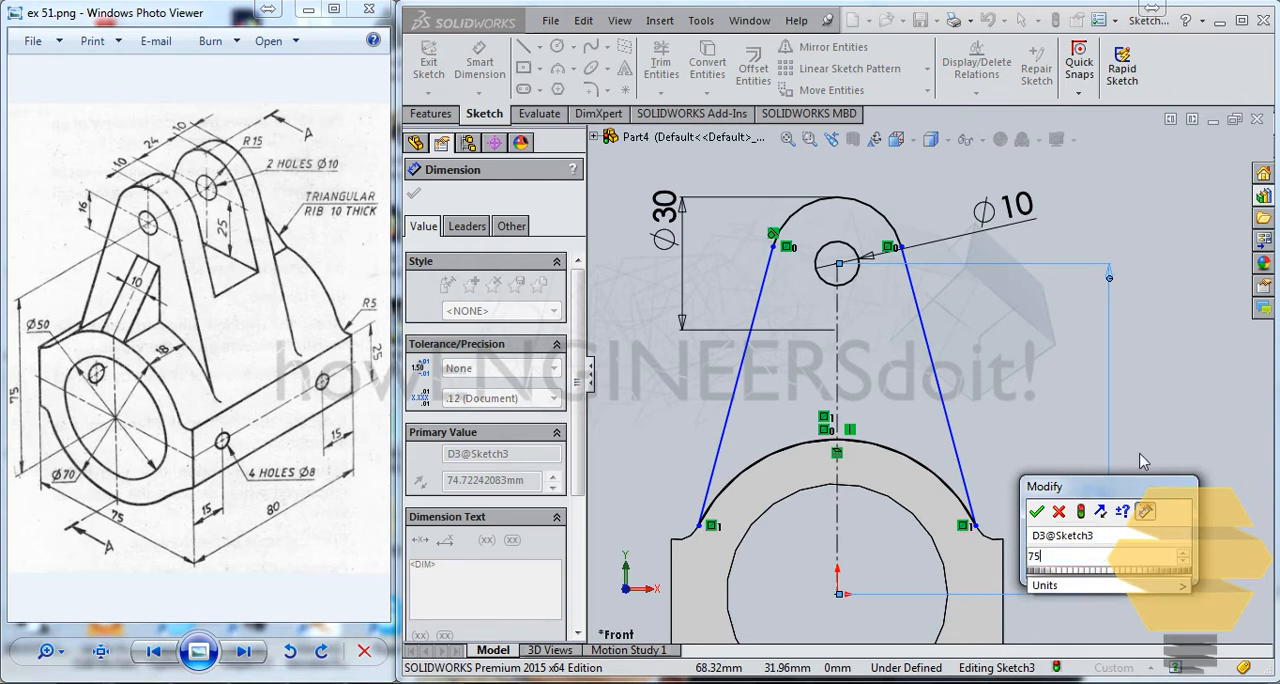
{"action": "key", "text": "Return"}
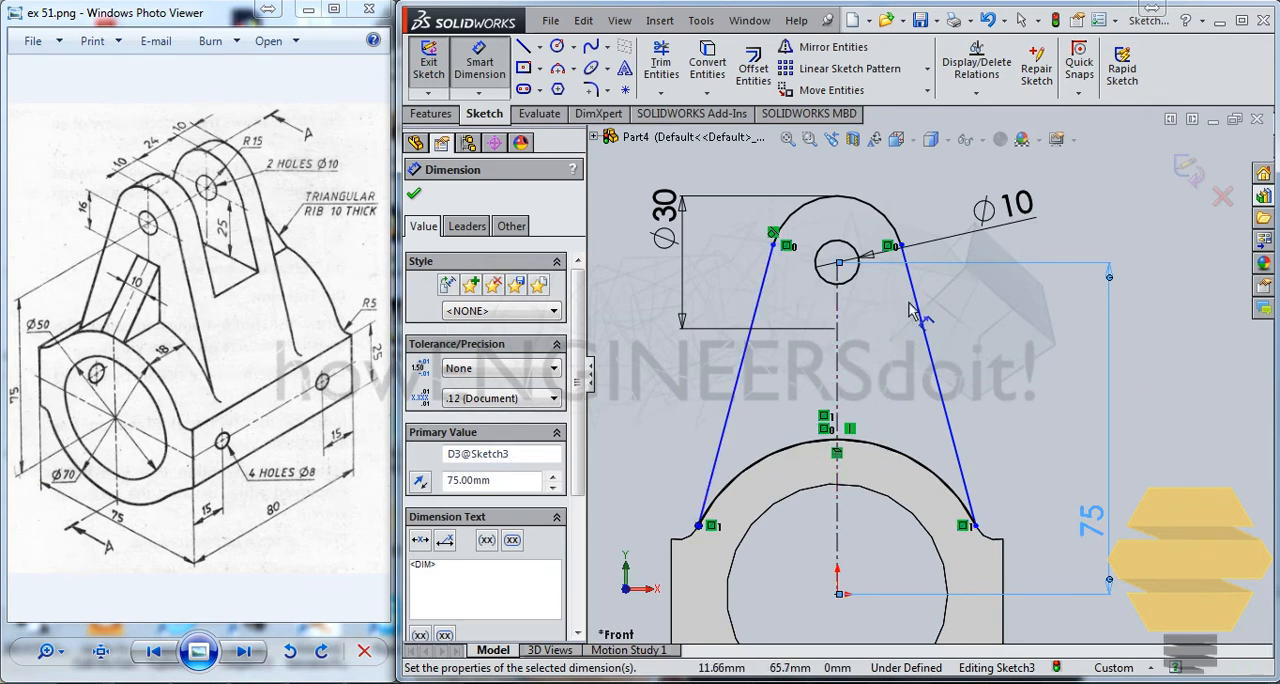
Reposition the left slanted line's lower endpoint slightly higher along the base's outer arc.
{"action": "key", "text": "Escape"}
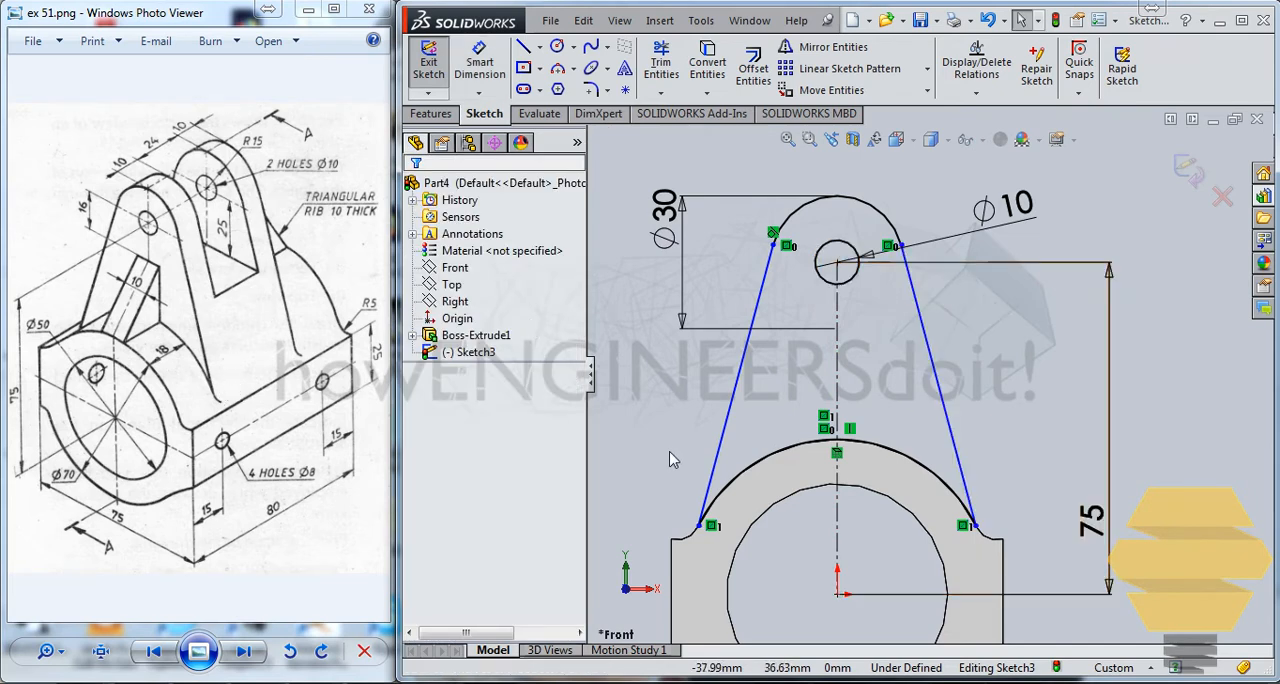
{"action": "mouse_move", "coordinate": [701, 525]}
{"action": "left_mouse_down"}
{"action": "mouse_move", "coordinate": [742, 480]}
{"action": "mouse_move", "coordinate": [695, 533]}
{"action": "mouse_move", "coordinate": [730, 510]}
{"action": "mouse_move", "coordinate": [716, 494]}
{"action": "mouse_move", "coordinate": [740, 498]}
{"action": "mouse_move", "coordinate": [724, 491]}
{"action": "mouse_move", "coordinate": [715, 508]}
{"action": "left_mouse_up"}
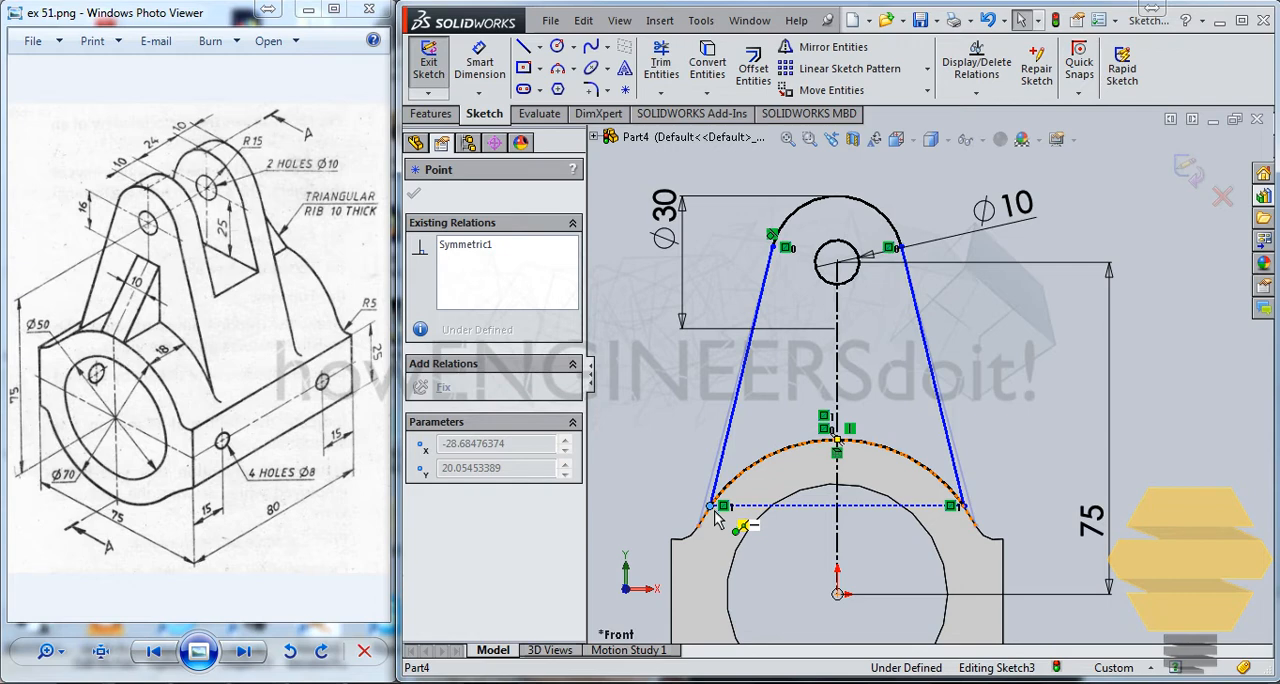
{"action": "scroll", "coordinate": [740, 475], "scroll_direction": "down", "scroll_amount": 6}
{"action": "left_click", "coordinate": [742, 470]}
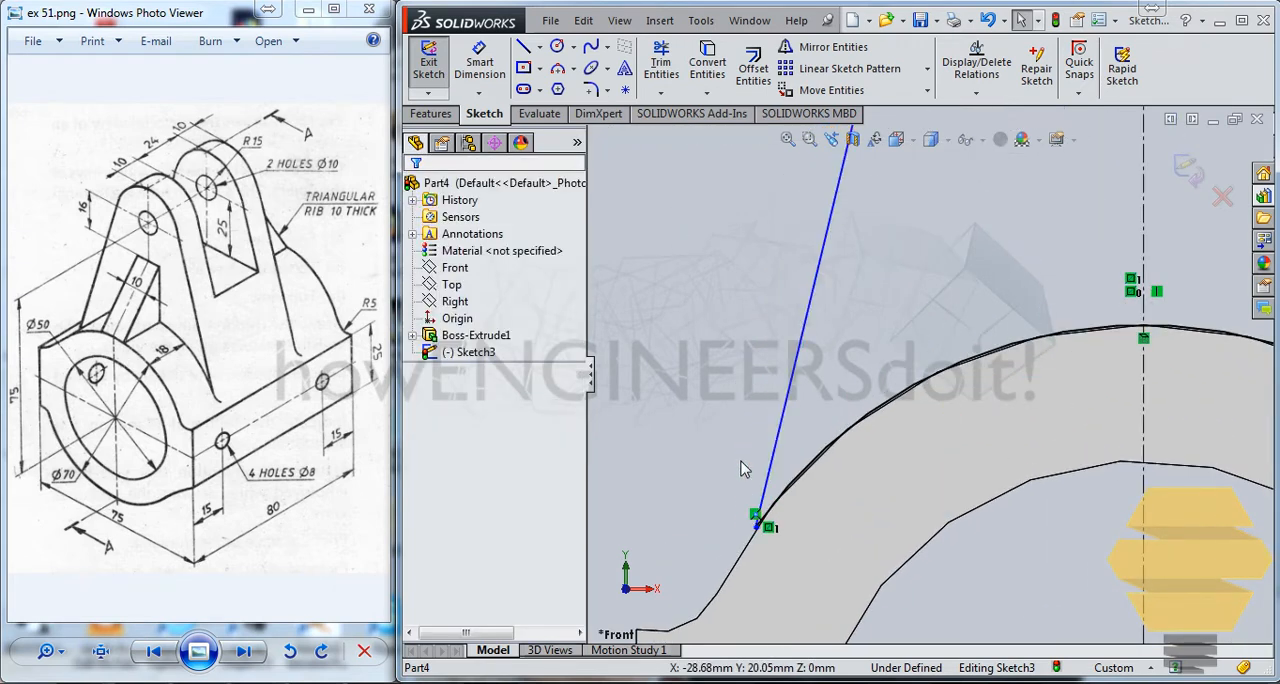
Try to make the left slanted line tangent to the lower arc of the lug profile, and undo the relation.
{"action": "left_click", "coordinate": [764, 500]}
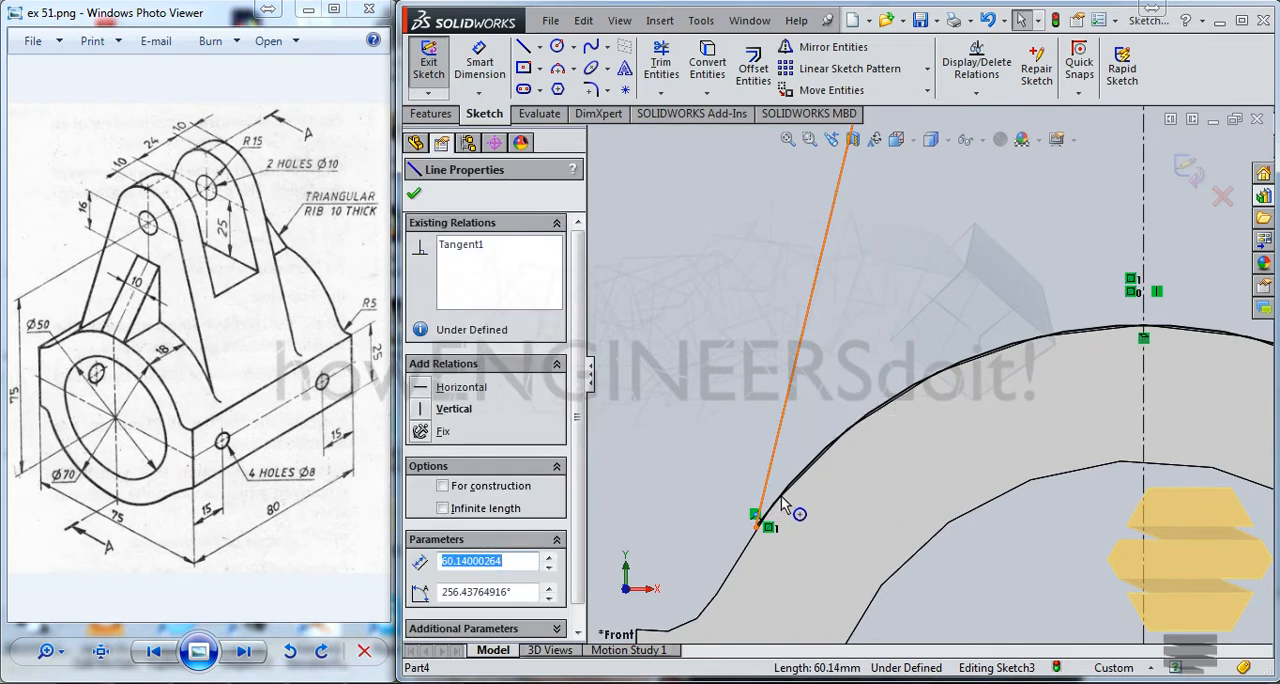
{"action": "left_click", "coordinate": [807, 469], "text": "ctrl"}
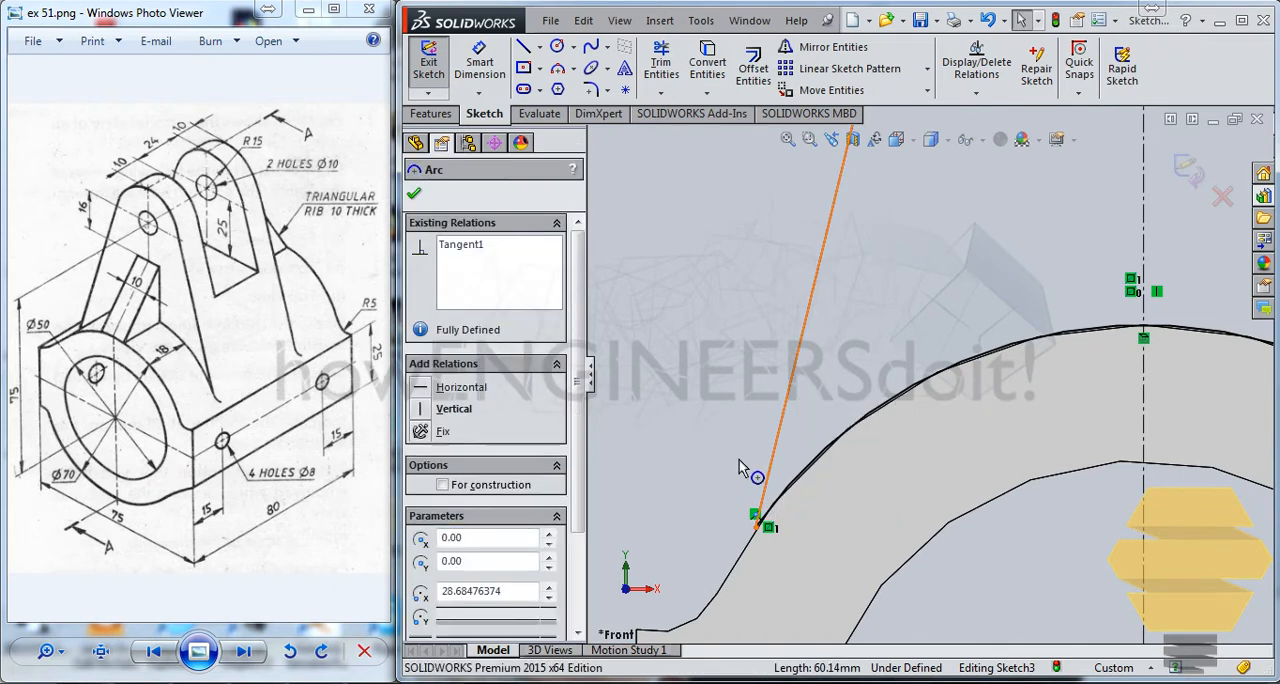
{"action": "left_click", "coordinate": [742, 432]}
{"action": "left_click", "coordinate": [781, 452]}
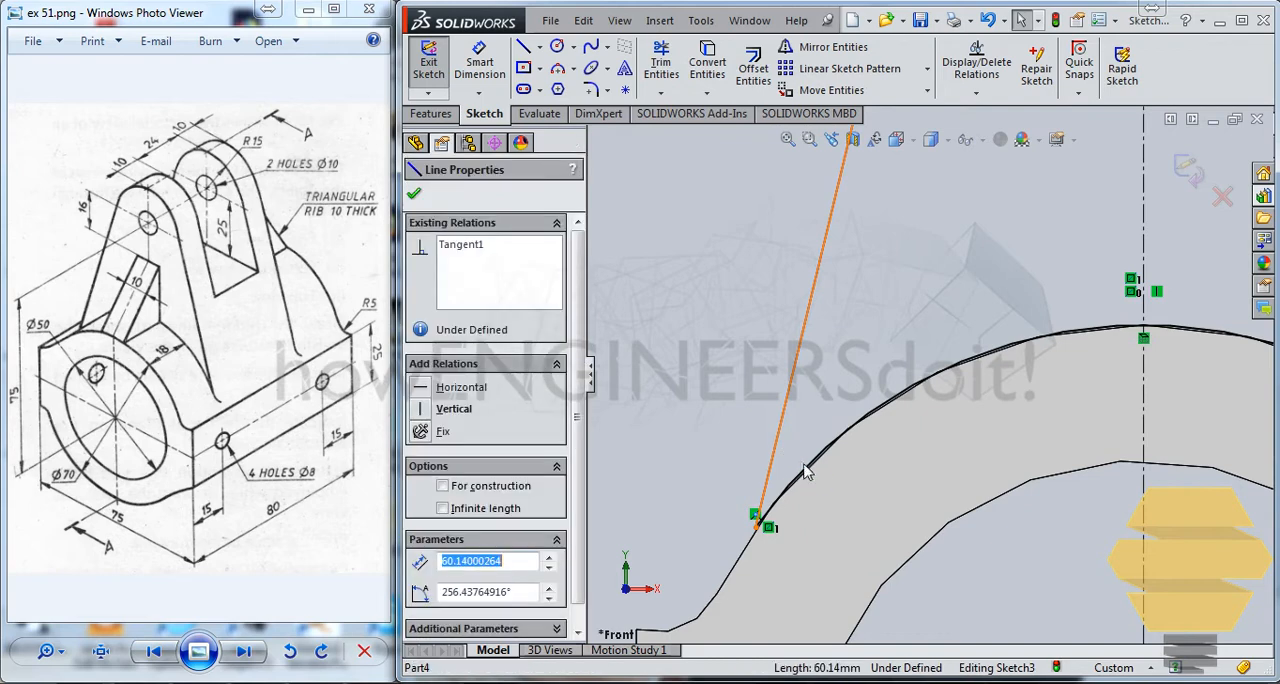
{"action": "left_click", "coordinate": [800, 474], "text": "ctrl"}
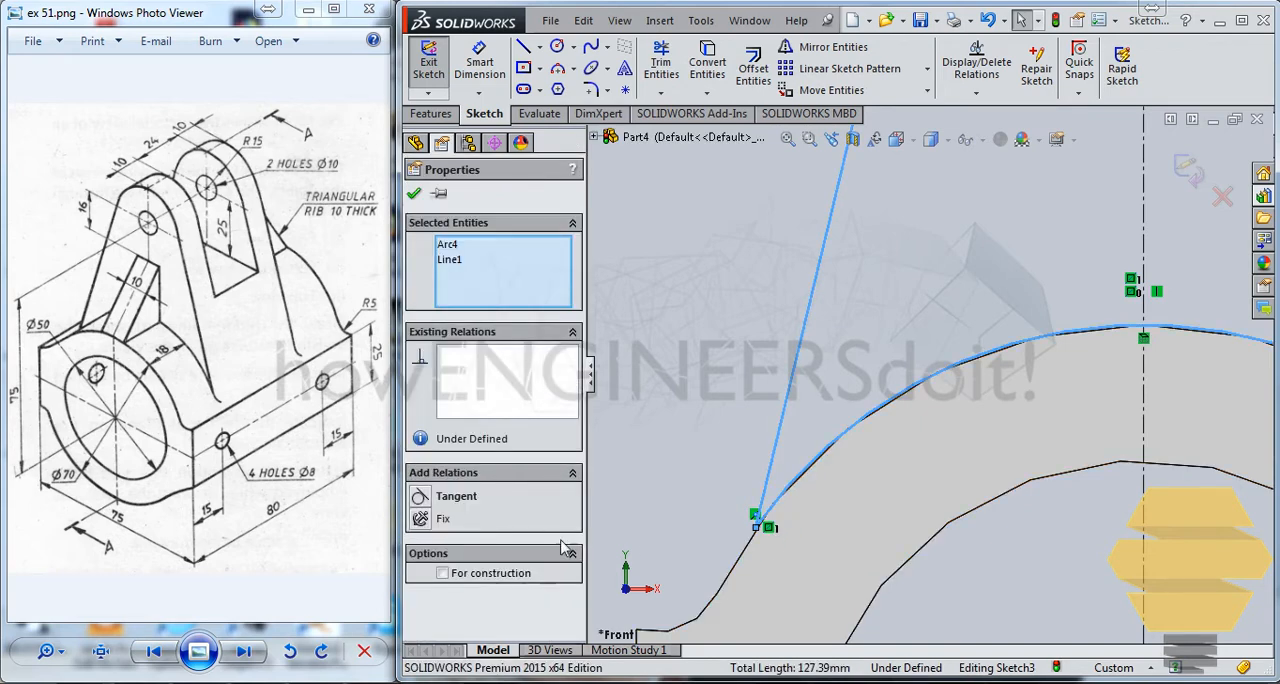
{"action": "left_click", "coordinate": [421, 497]}
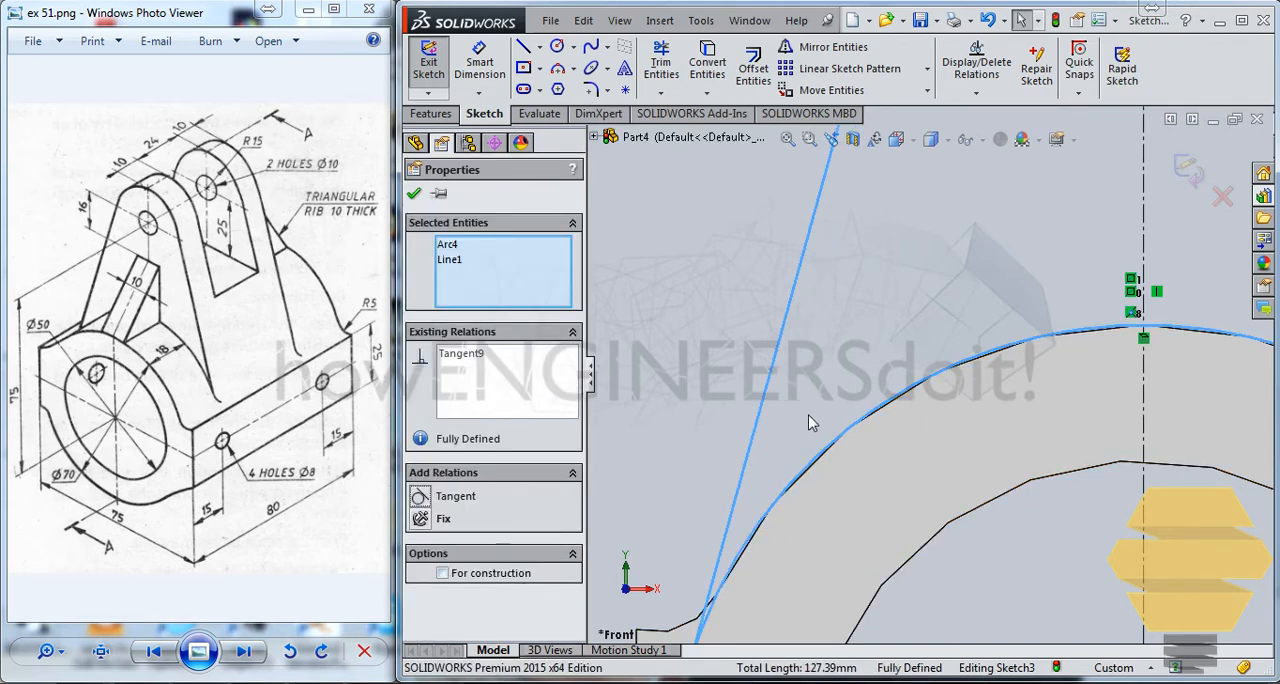
{"action": "scroll", "coordinate": [810, 422], "scroll_direction": "up", "scroll_amount": 2}
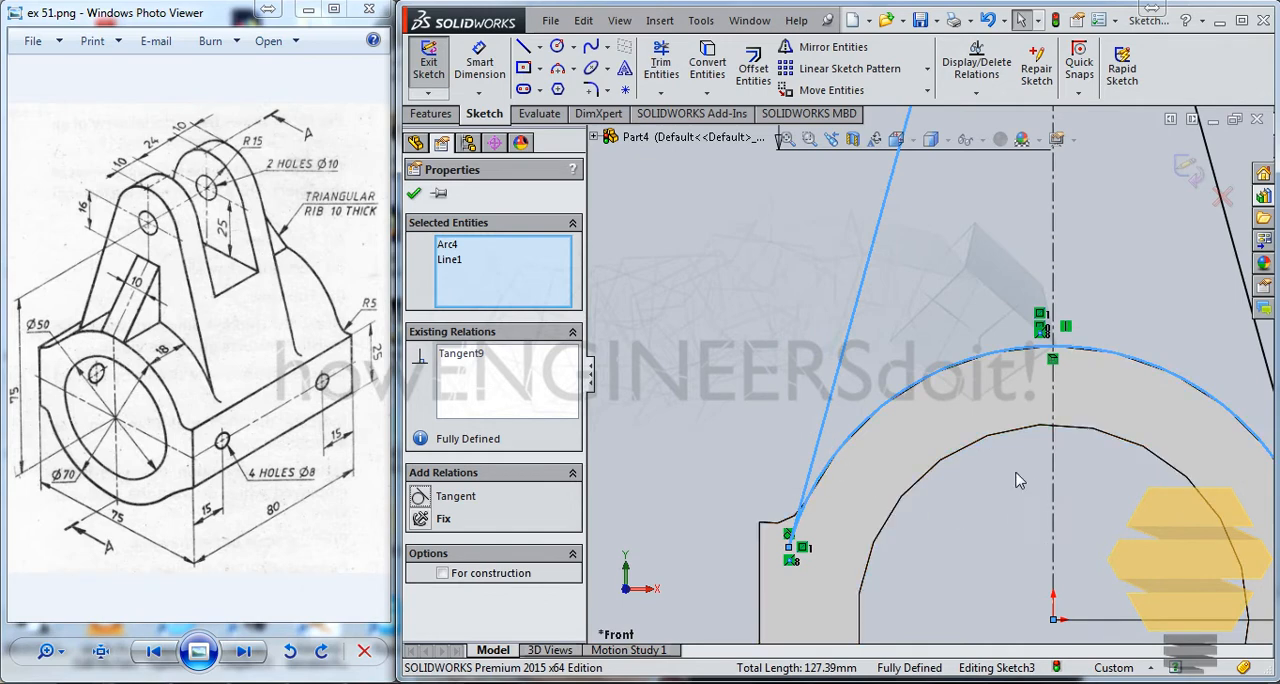
{"action": "scroll", "coordinate": [988, 474], "scroll_direction": "up", "scroll_amount": 4}
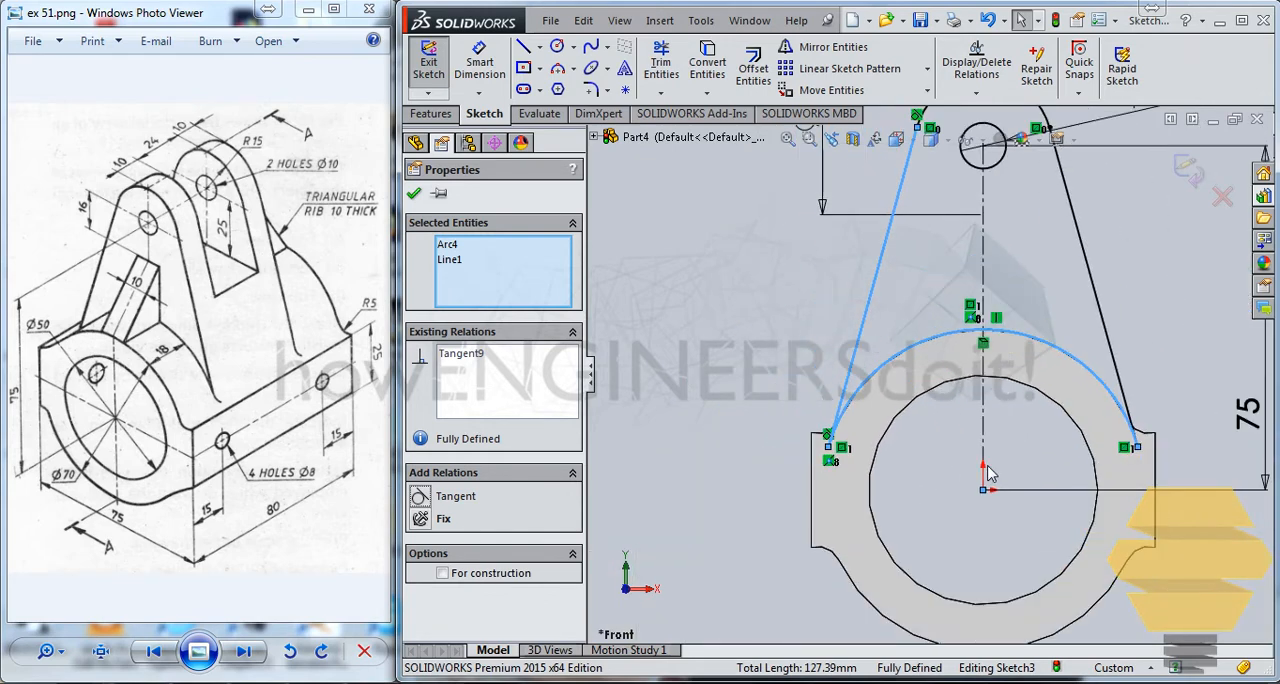
{"action": "scroll", "coordinate": [988, 474], "scroll_direction": "down", "scroll_amount": 2}
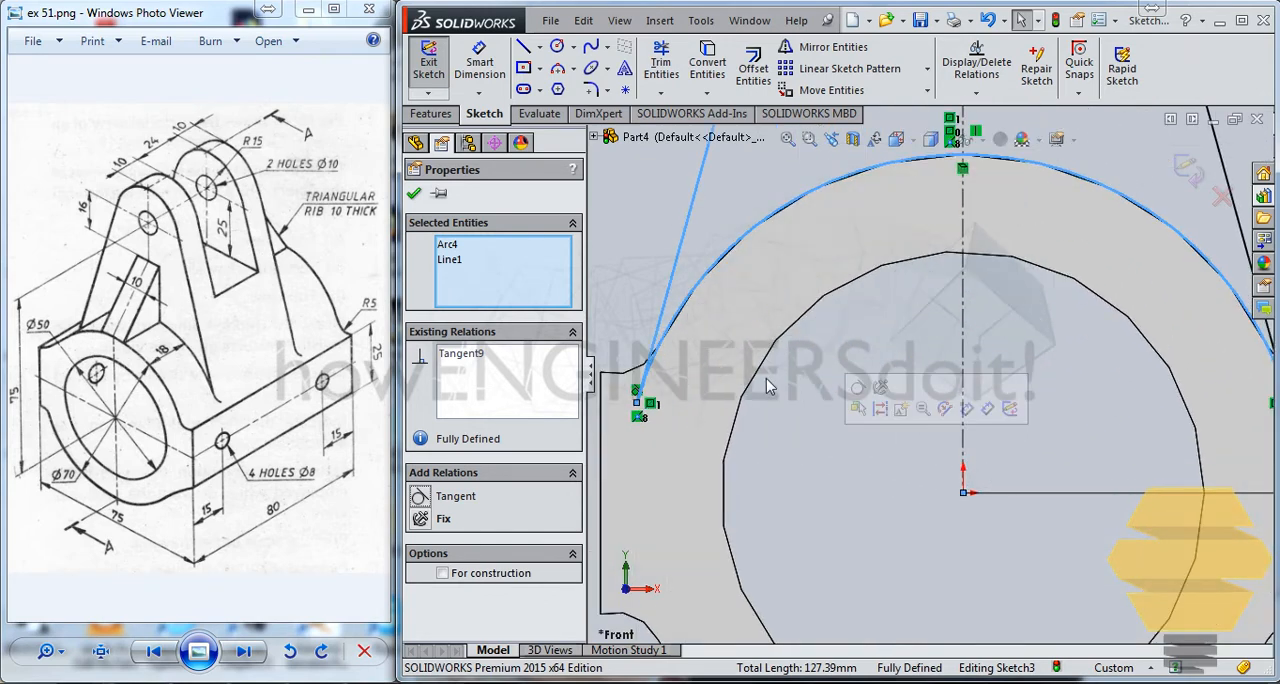
{"action": "key", "text": "ctrl+z"}
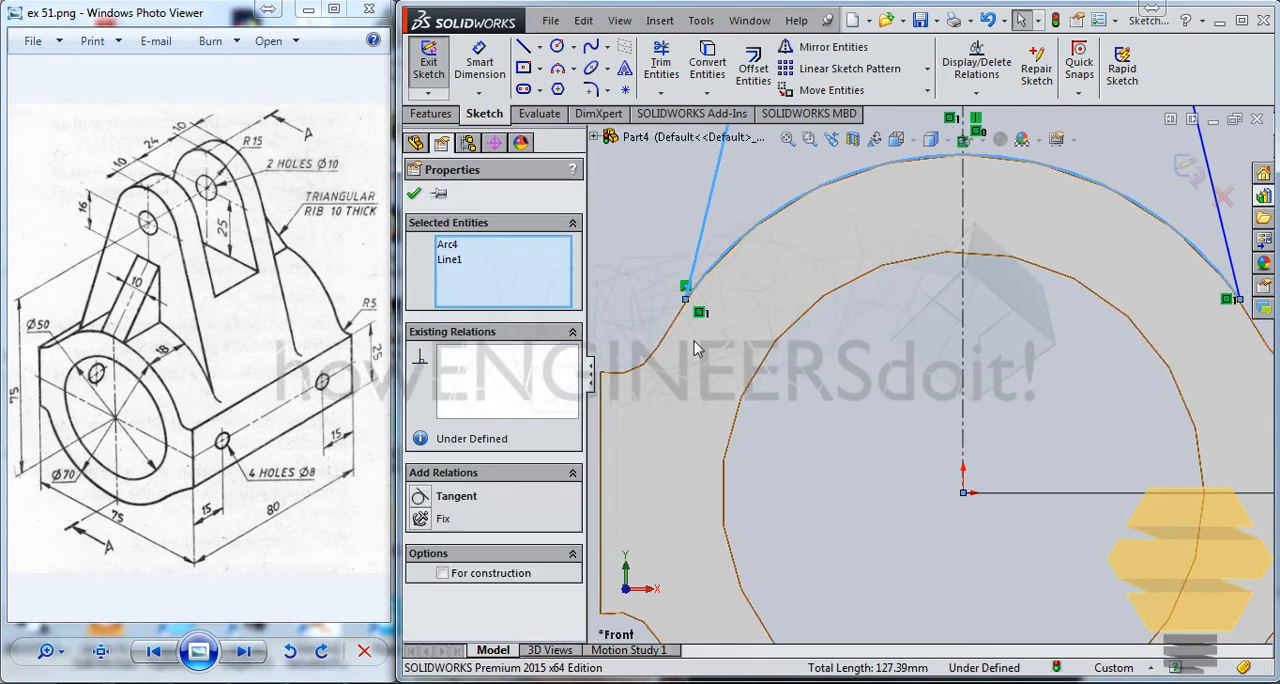
Make the left slanted line's lower endpoint coincident with the base vertex where the outer arc meets the 5 mm fillet.
{"action": "scroll", "coordinate": [699, 292], "scroll_direction": "down", "scroll_amount": 3}
{"action": "left_click", "coordinate": [690, 344]}
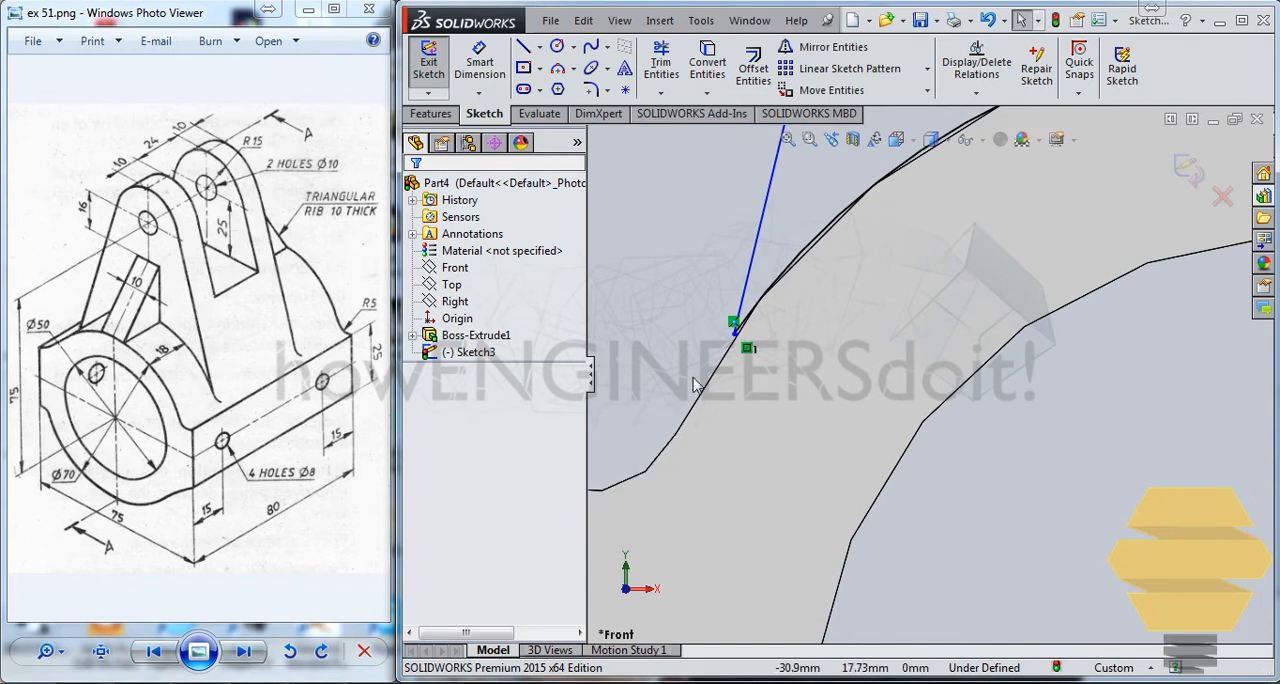
{"action": "left_click", "coordinate": [655, 474]}
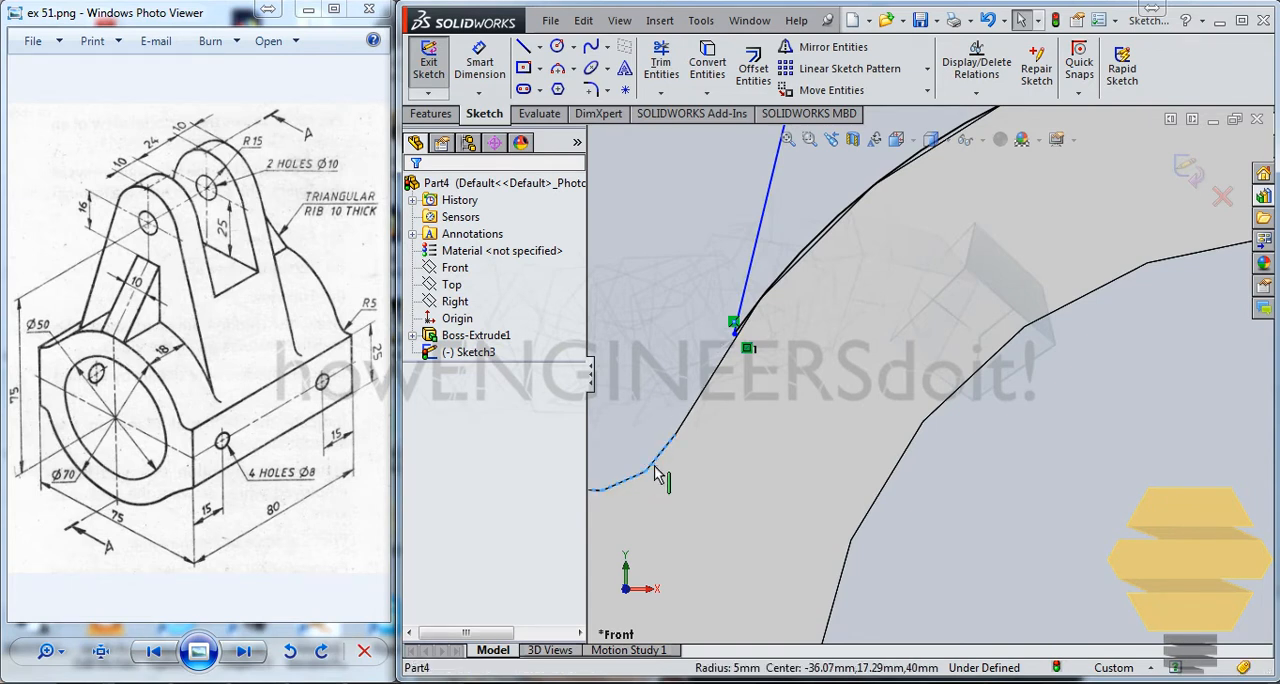
{"action": "left_click", "coordinate": [676, 339]}
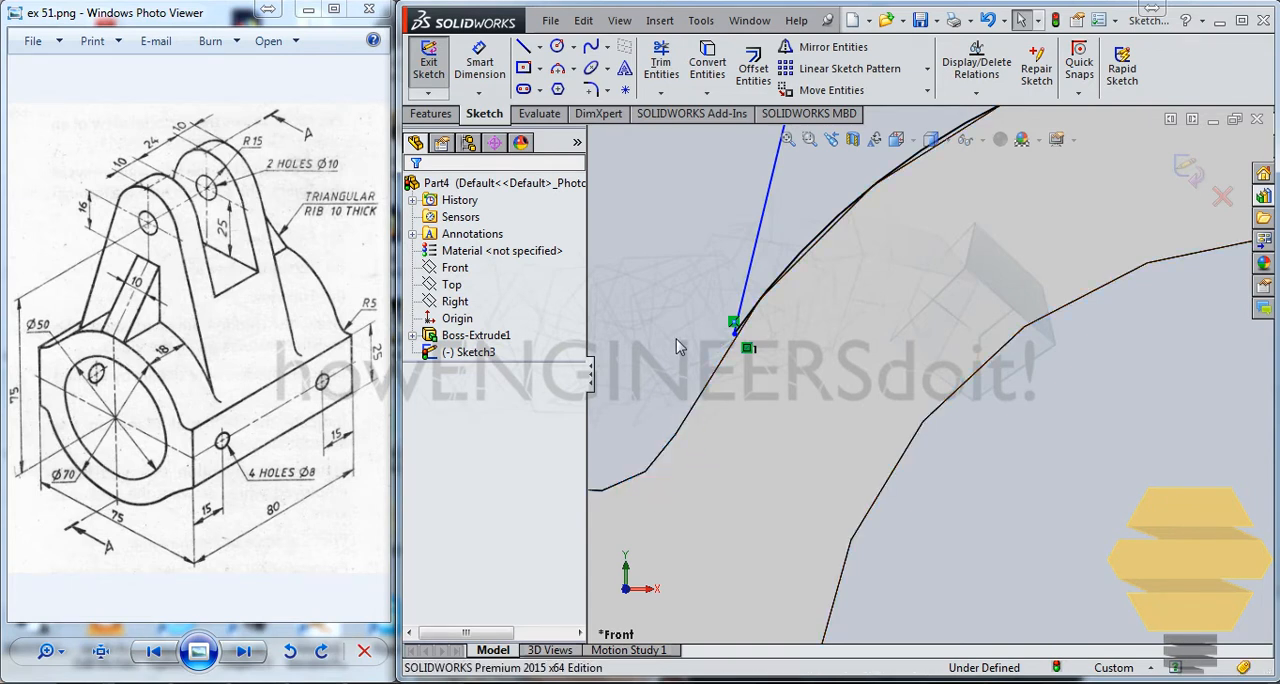
{"action": "left_click", "coordinate": [734, 339]}
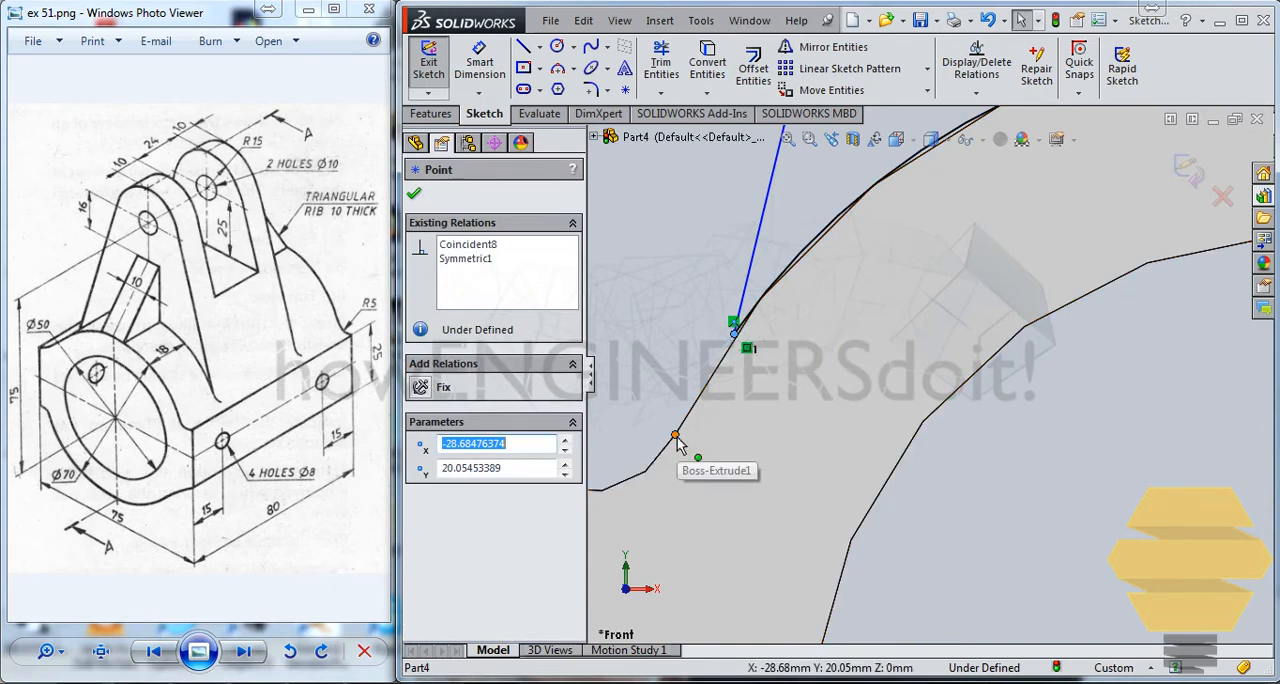
{"action": "left_click", "coordinate": [676, 436], "text": "ctrl"}
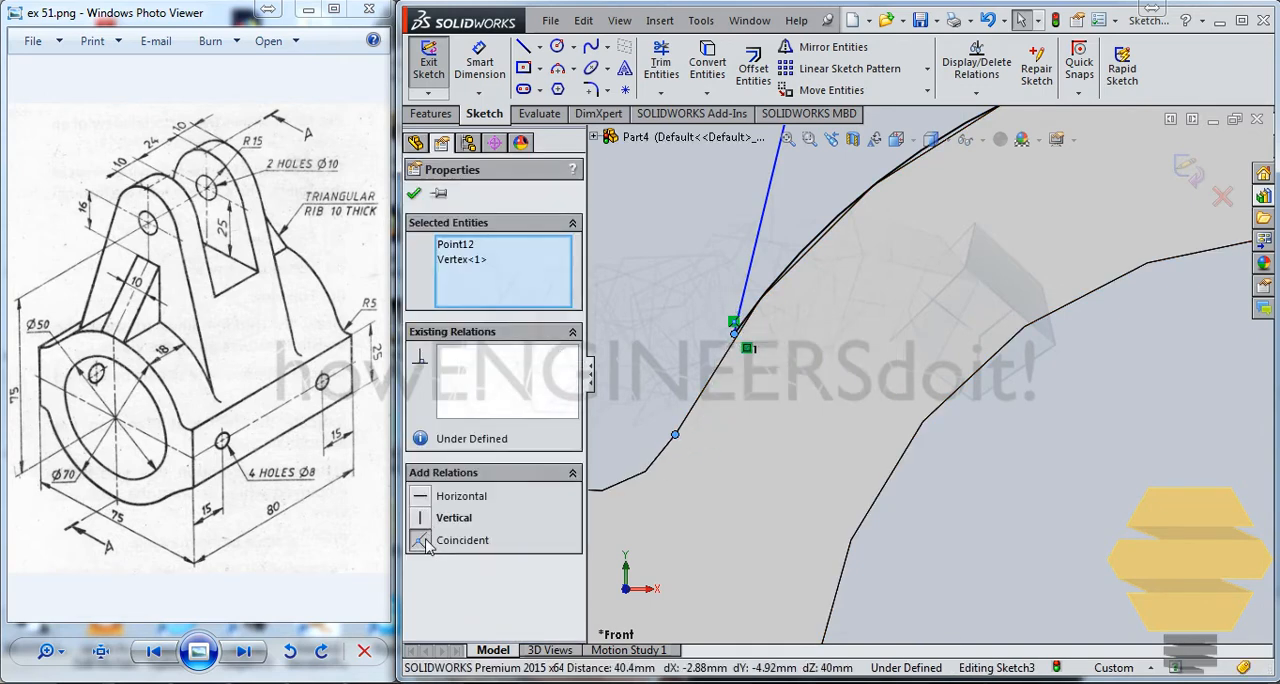
{"action": "left_click", "coordinate": [420, 541]}
{"action": "scroll", "coordinate": [984, 305], "scroll_direction": "up", "scroll_amount": 3}
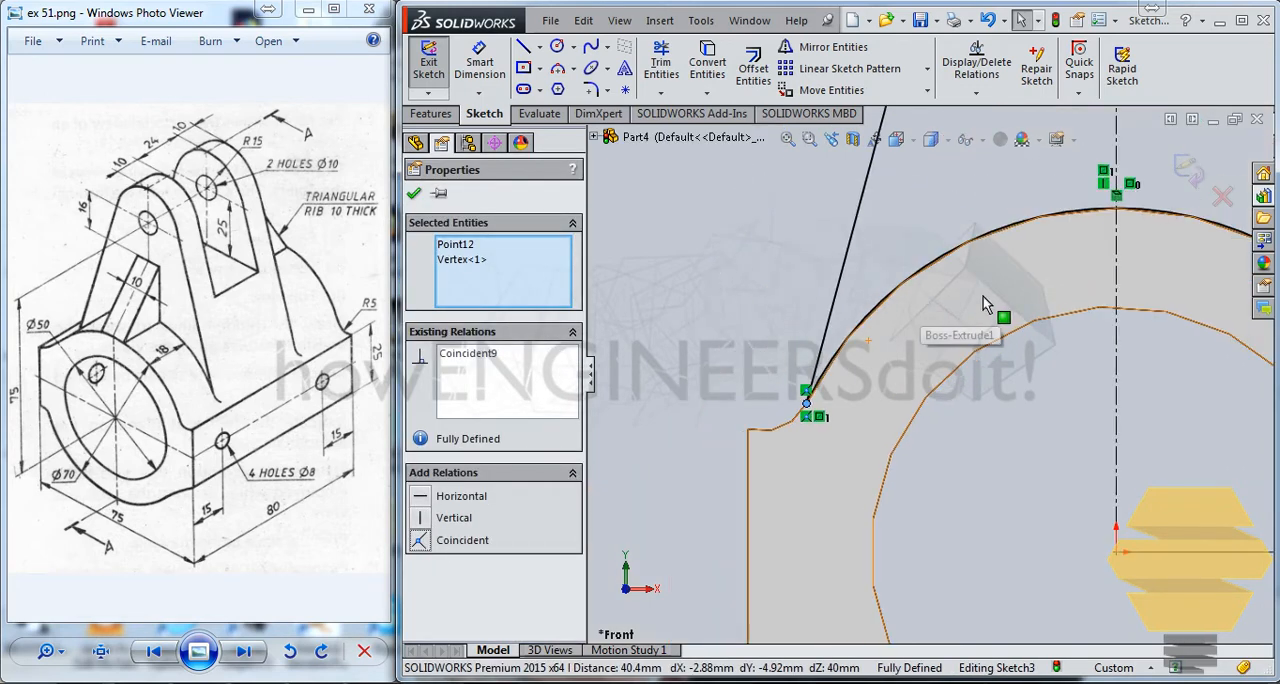
{"action": "scroll", "coordinate": [984, 305], "scroll_direction": "up", "scroll_amount": 2}
{"action": "mouse_move", "coordinate": [1106, 218]}
{"action": "middle_mouse_down", "text": "ctrl"}
{"action": "mouse_move", "coordinate": [897, 417]}
{"action": "mouse_move", "coordinate": [994, 369]}
{"action": "mouse_move", "coordinate": [992, 392]}
{"action": "middle_mouse_up", "text": "ctrl"}
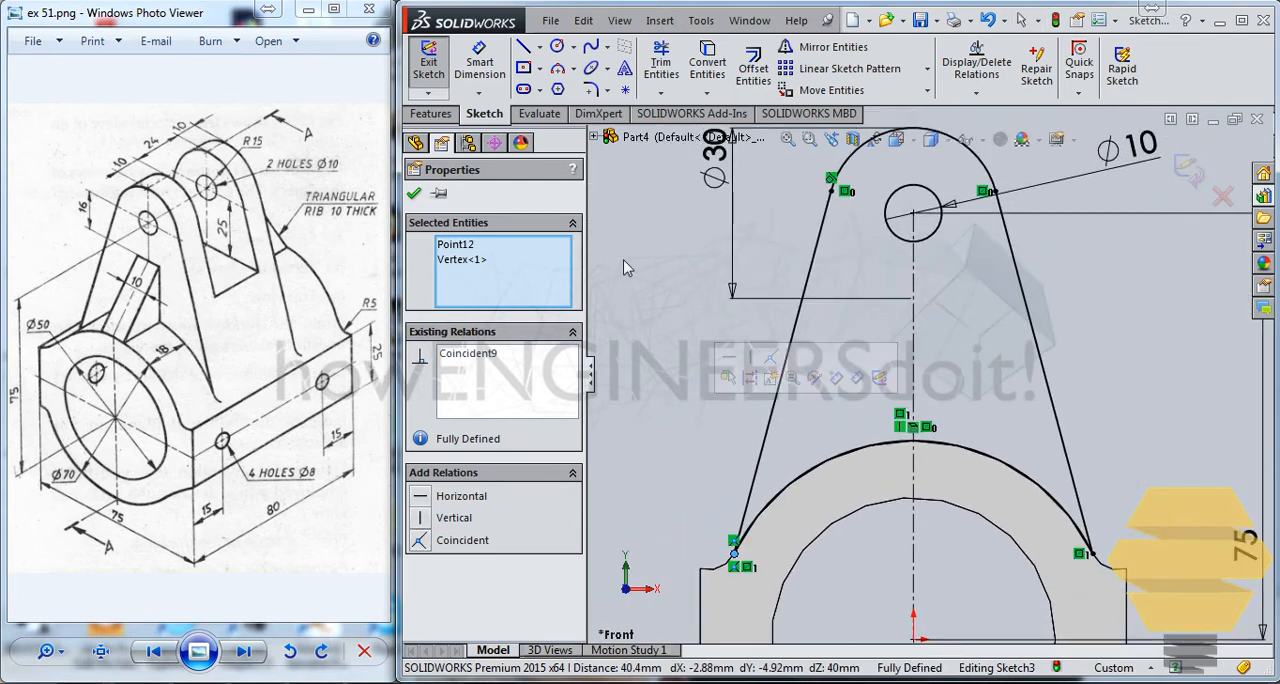
{"action": "left_click", "coordinate": [414, 193]}
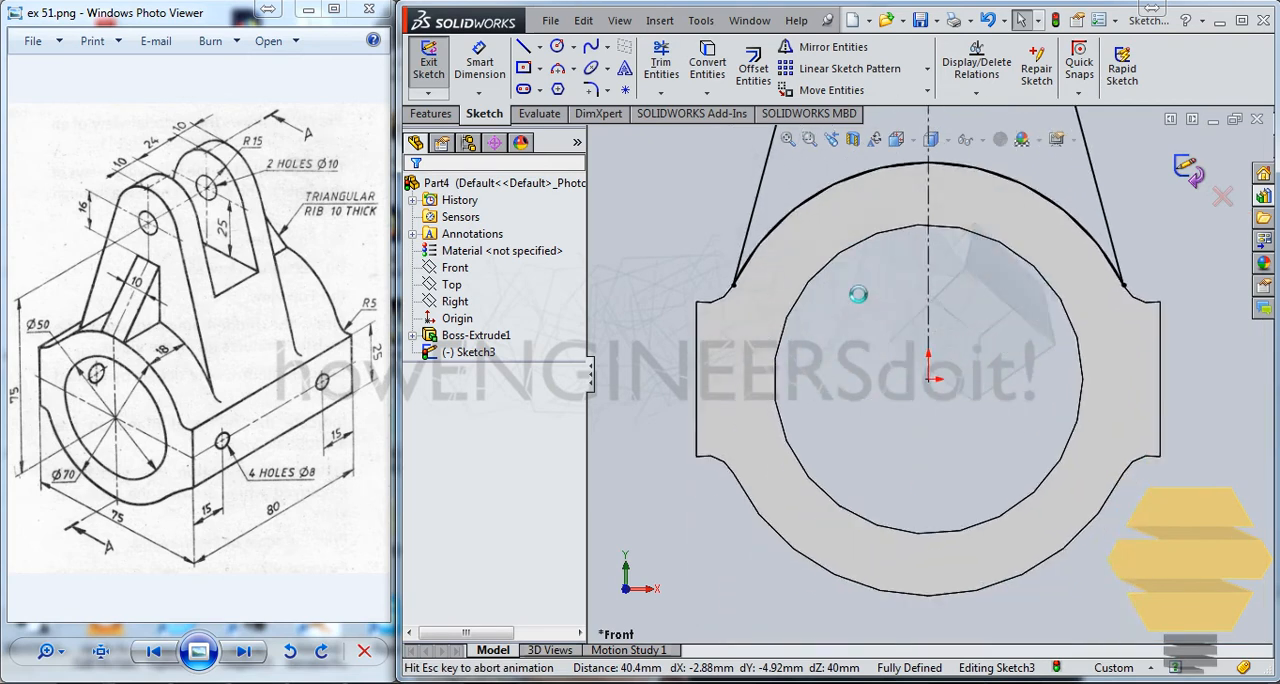
Exit the lug sketch and extrude it as a merged boss, blind 22 mm in both Direction 1 and Direction 2.
{"action": "key", "text": "ctrl+b"}
{"action": "scroll", "coordinate": [997, 260], "scroll_direction": "up", "scroll_amount": 5}
{"action": "middle_click_drag", "start_coordinate": [1011, 268], "coordinate": [850, 330]}
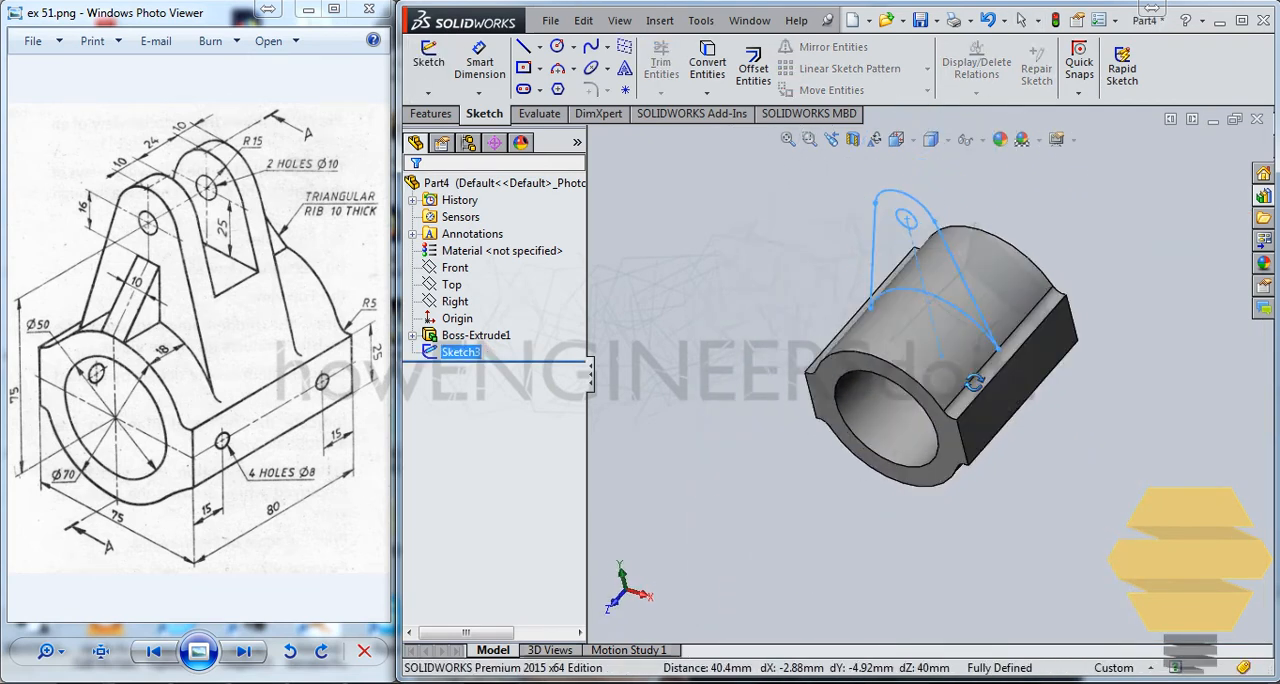
{"action": "left_click", "coordinate": [430, 114]}
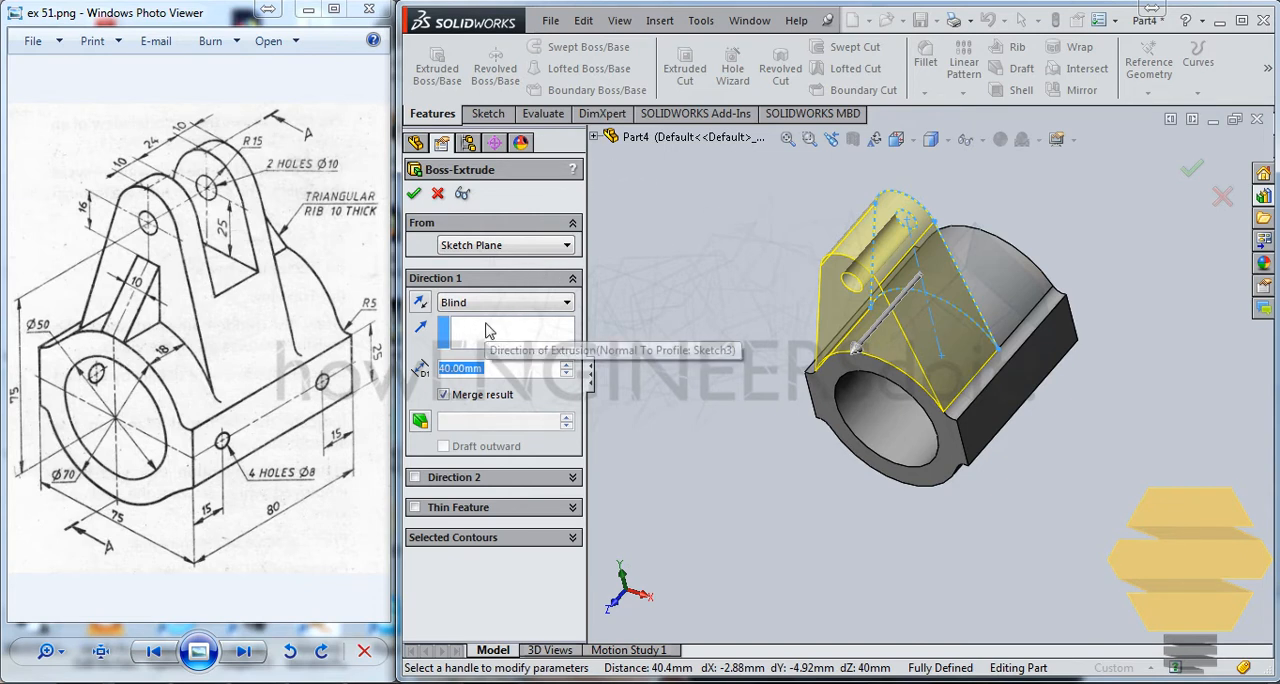
{"action": "type", "text": "22"}
{"action": "key", "text": "Return"}
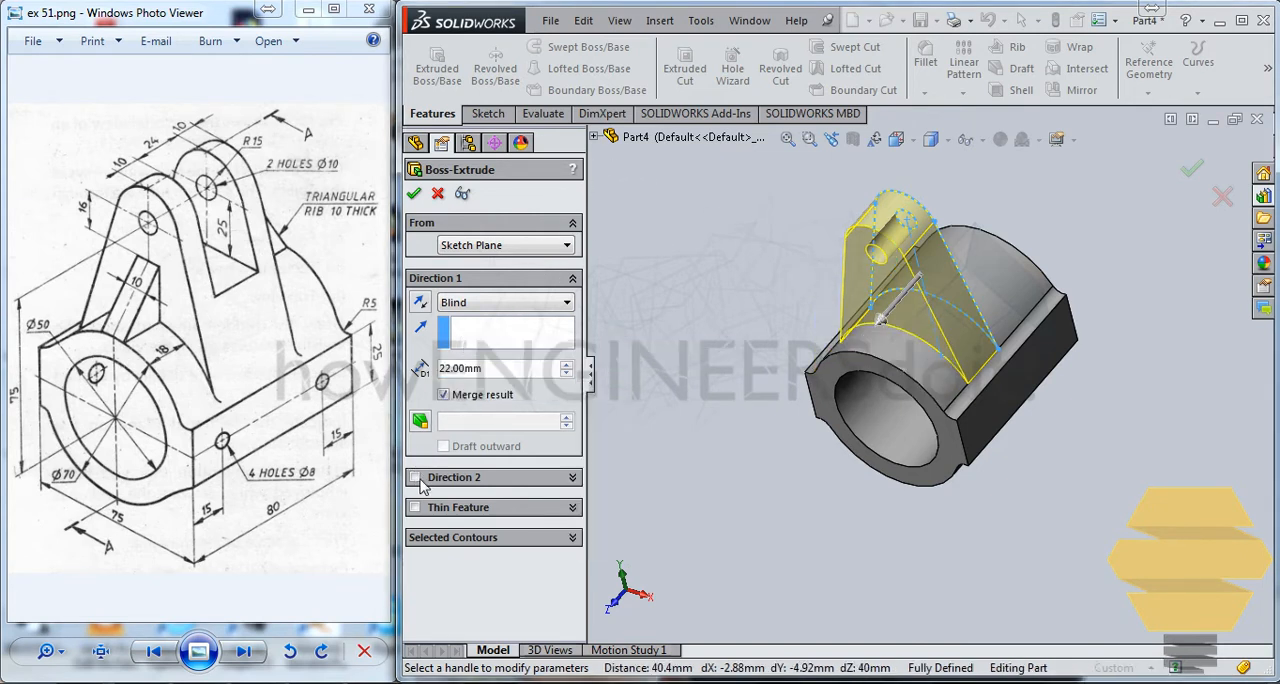
{"action": "left_click", "coordinate": [415, 478]}
{"action": "left_click", "coordinate": [490, 528]}
{"action": "type", "text": "22"}
{"action": "mouse_move", "coordinate": [571, 551]}
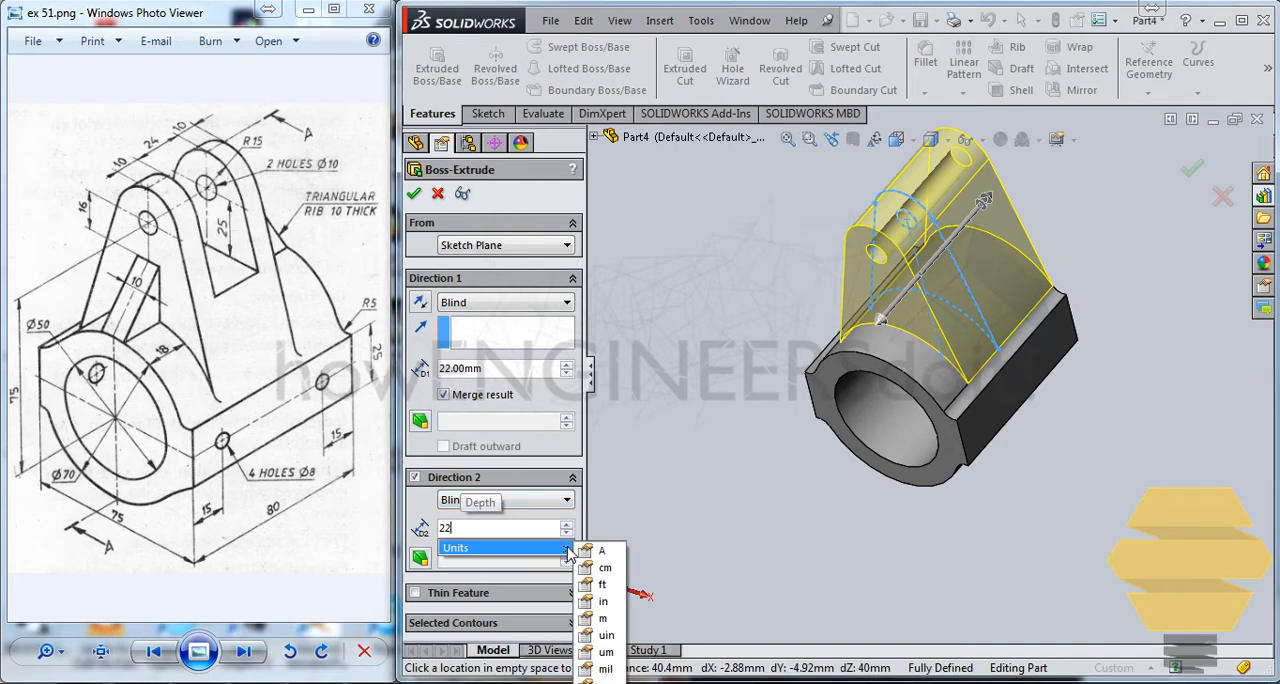
{"action": "key", "text": "Return"}
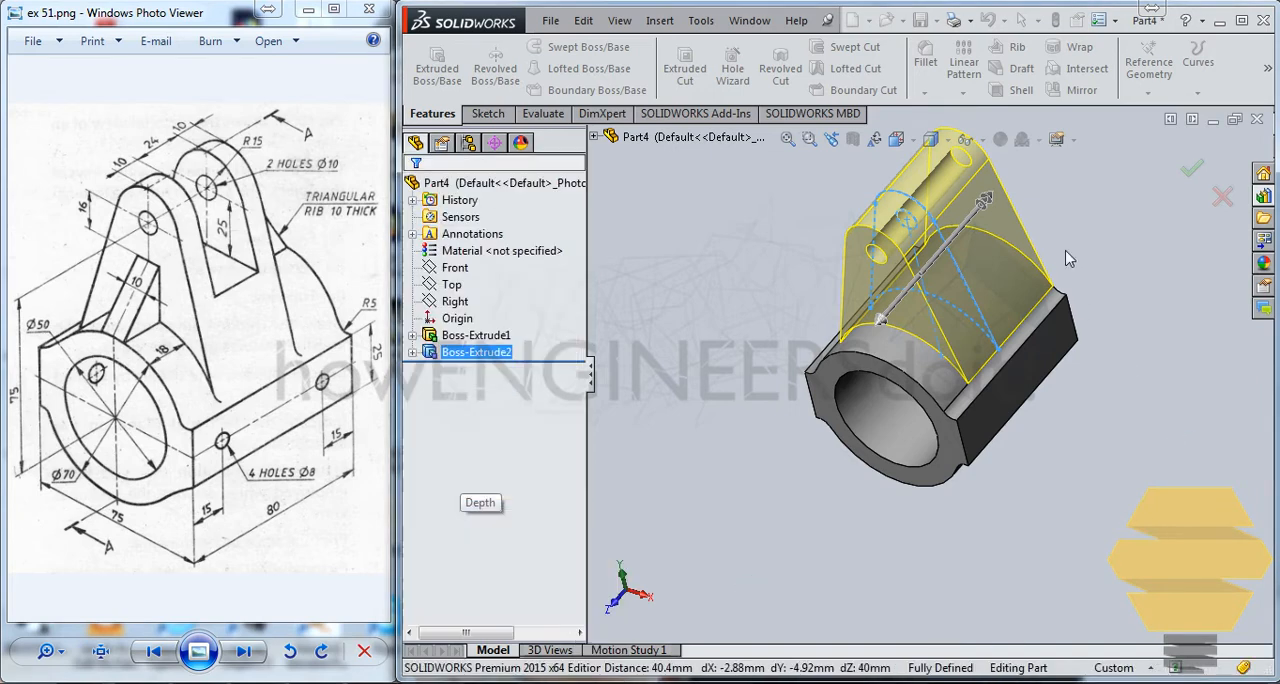
Start a new sketch on the front ring-shaped face of the cylindrical base.
{"action": "mouse_move", "coordinate": [917, 277]}
{"action": "middle_mouse_down"}
{"action": "mouse_move", "coordinate": [944, 335]}
{"action": "mouse_move", "coordinate": [942, 282]}
{"action": "middle_mouse_up"}
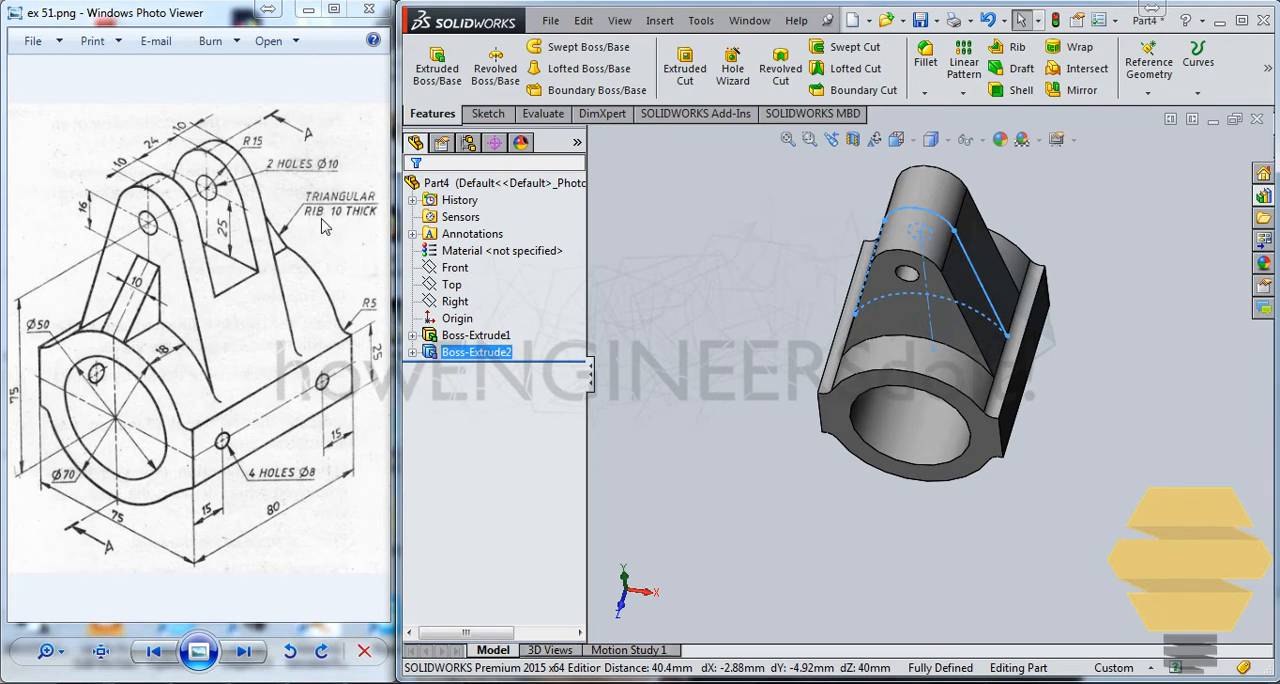
{"action": "middle_click_drag", "start_coordinate": [903, 351], "coordinate": [957, 272]}
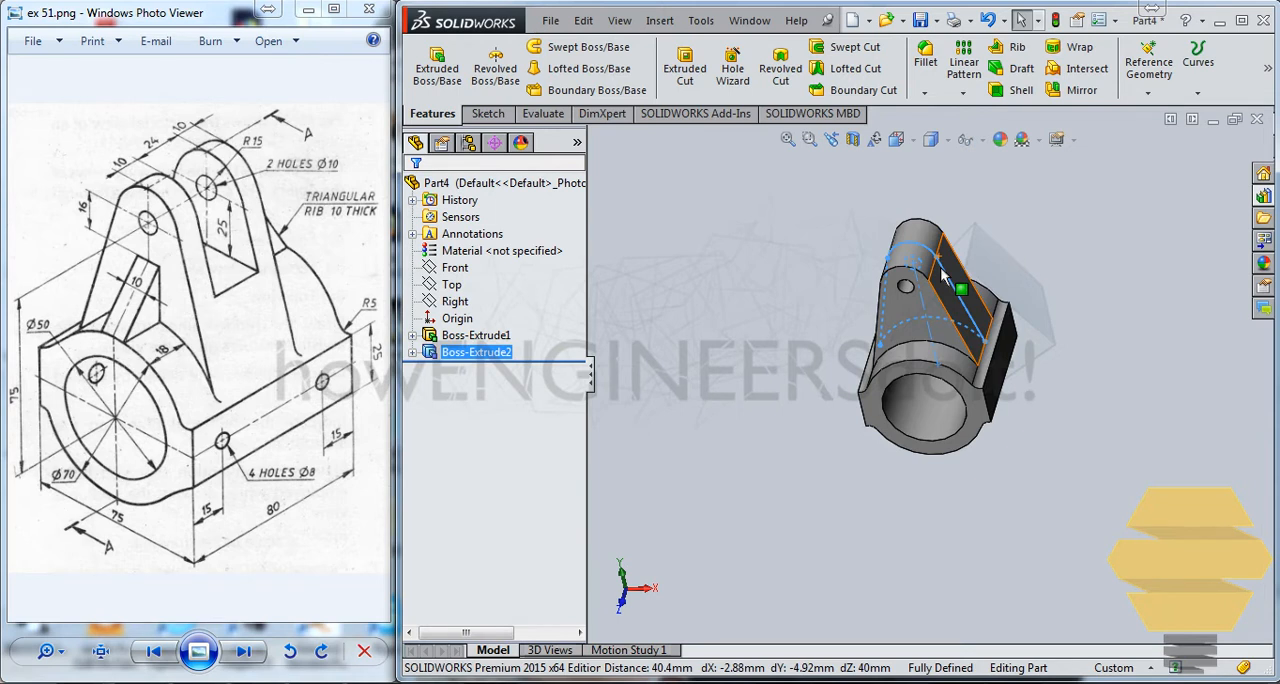
{"action": "middle_click_drag", "start_coordinate": [940, 267], "coordinate": [934, 413]}
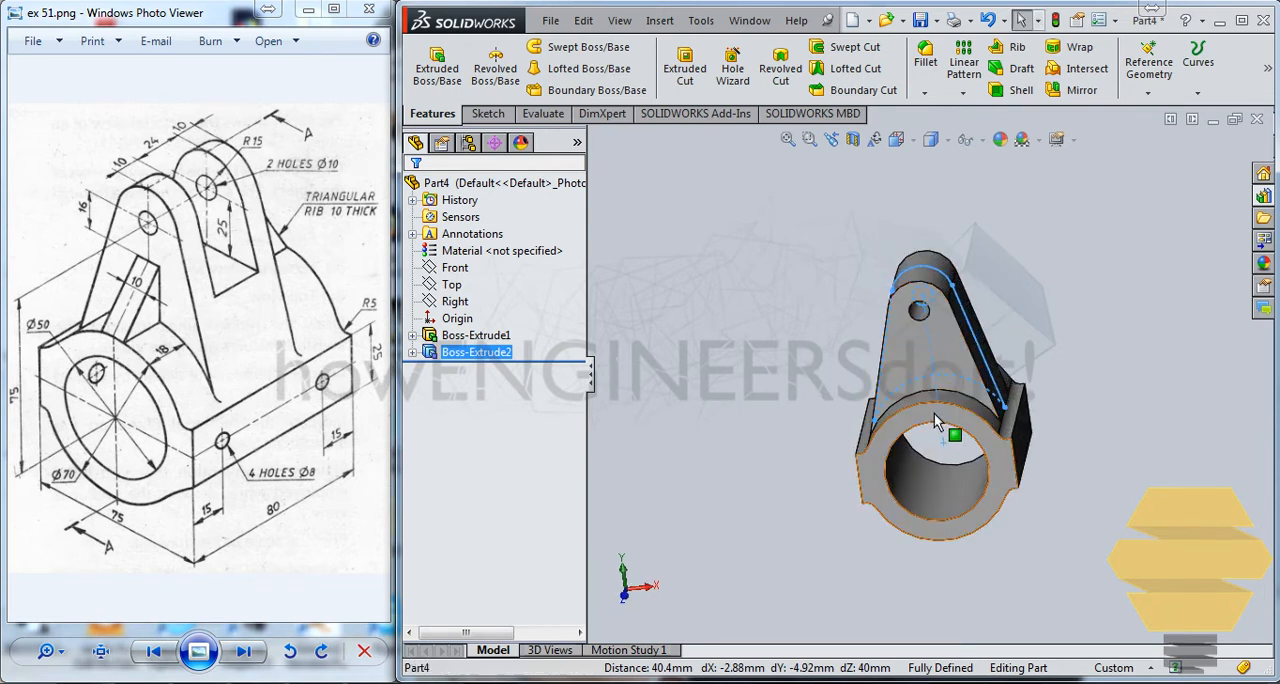
{"action": "left_click", "coordinate": [934, 413]}
{"action": "left_click", "coordinate": [1006, 354]}
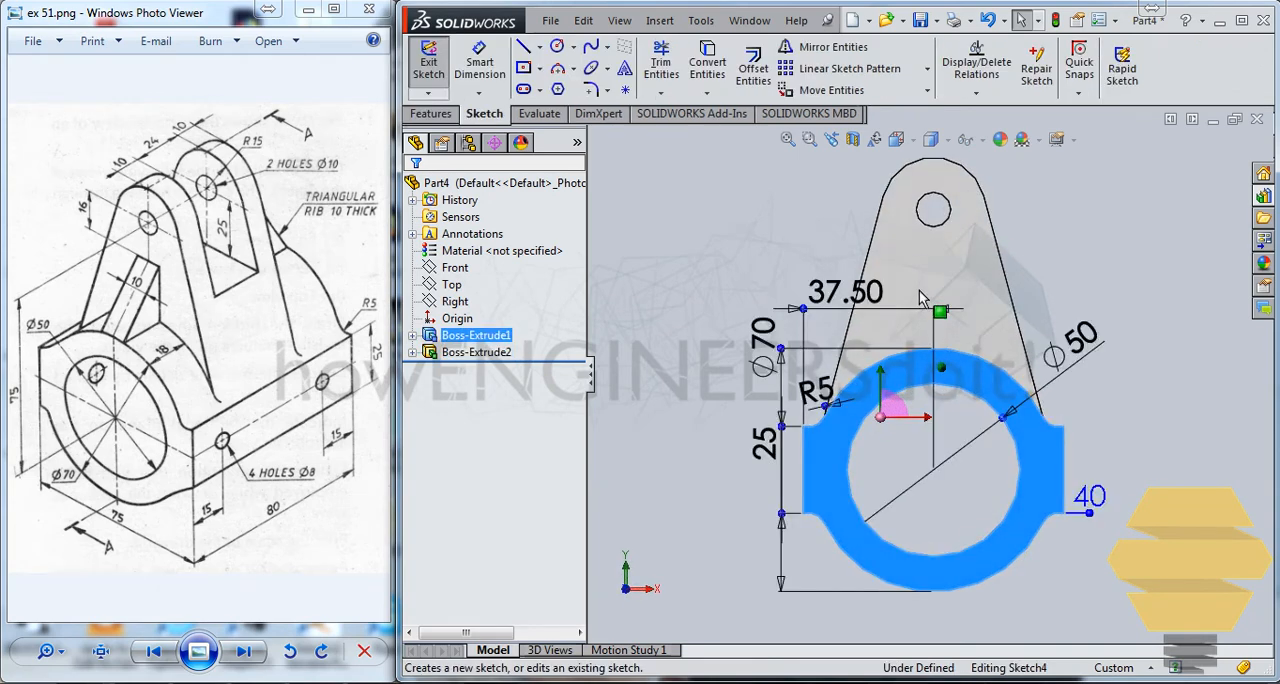
Convert the curved edge where the lug's front face meets the cylinder into sketch geometry.
{"action": "scroll", "coordinate": [921, 291], "scroll_direction": "down", "scroll_amount": 3}
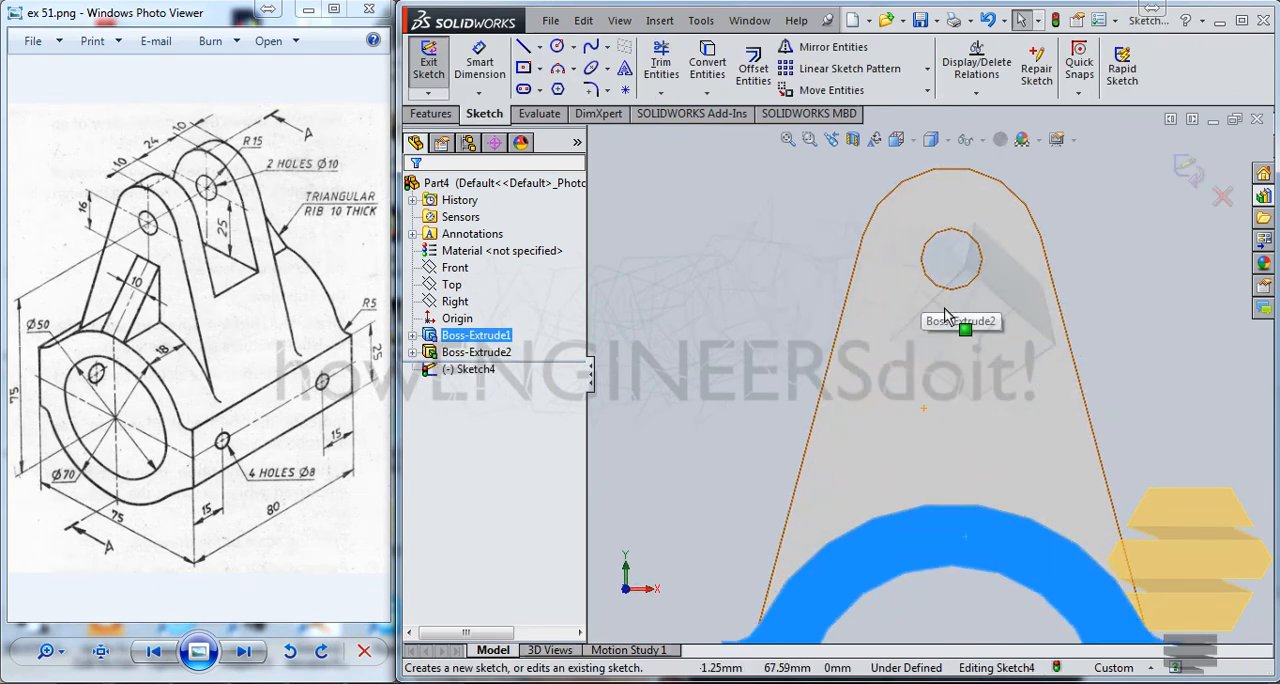
{"action": "left_click", "coordinate": [972, 507]}
{"action": "left_click", "coordinate": [707, 62]}
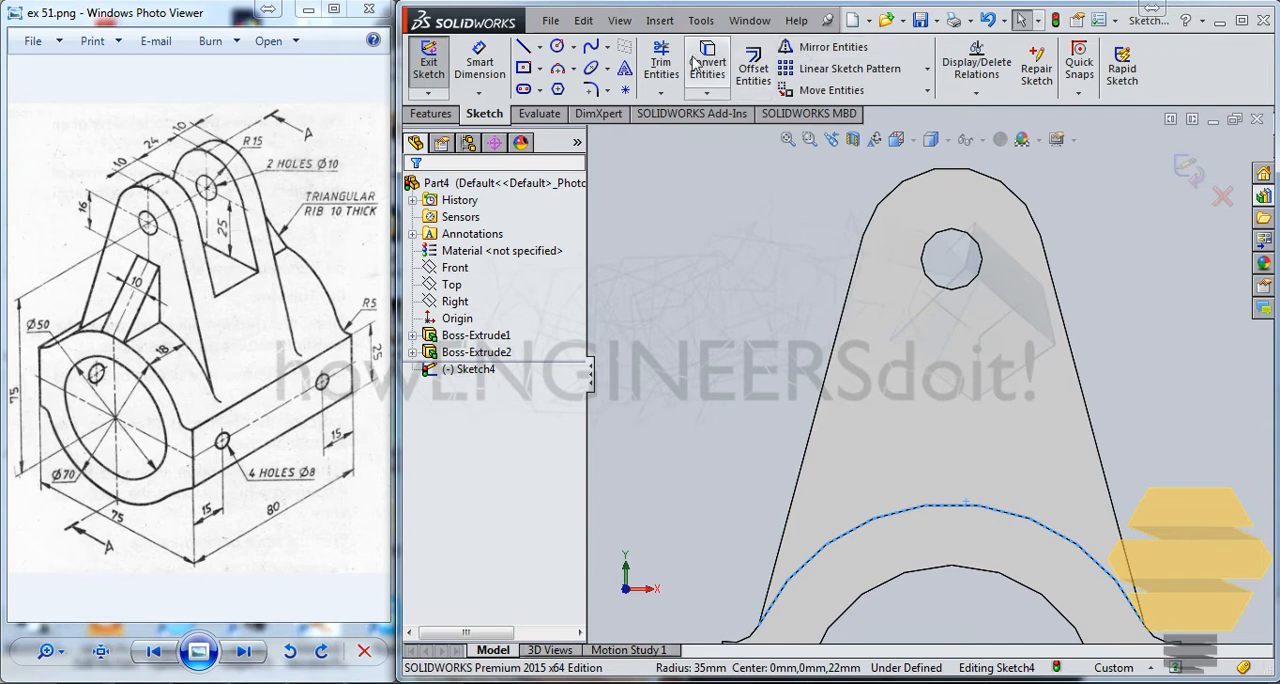
Sketch a short horizontal line on the lug, just below its hole.
{"action": "scroll", "coordinate": [941, 372], "scroll_direction": "down", "scroll_amount": 2}
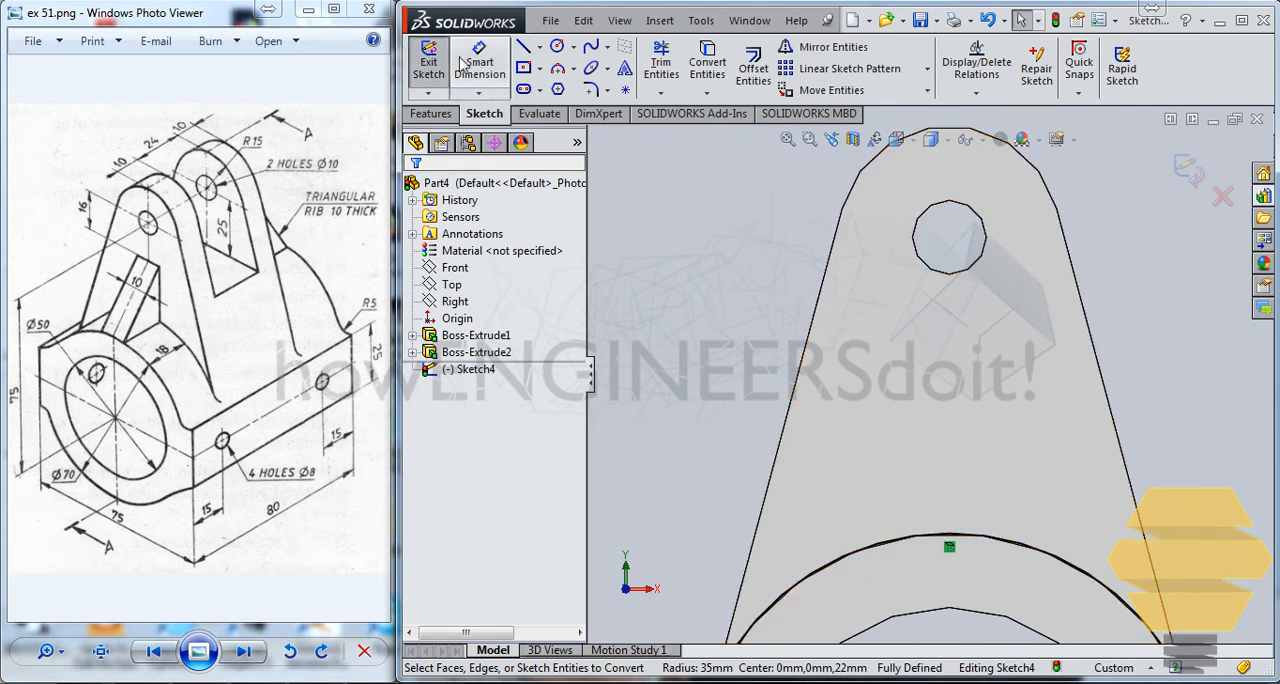
{"action": "left_click", "coordinate": [522, 47]}
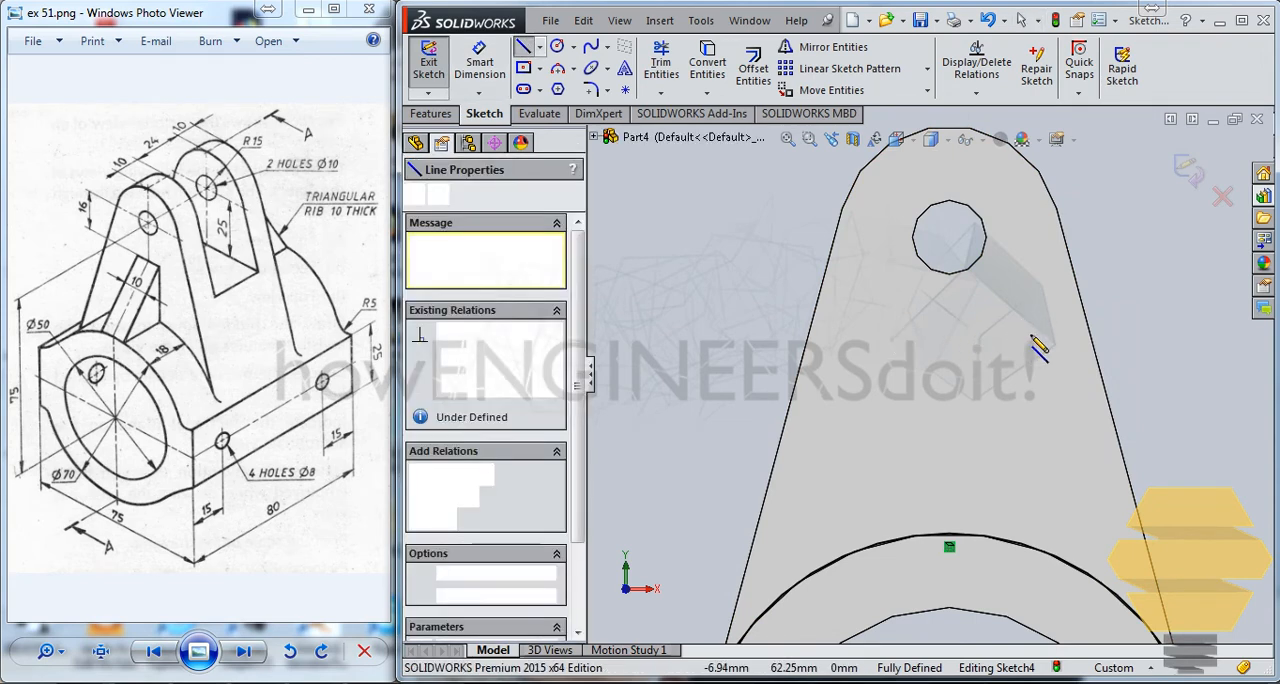
{"action": "left_click", "coordinate": [1010, 331]}
{"action": "left_click", "coordinate": [893, 331]}
{"action": "key", "text": "Escape"}
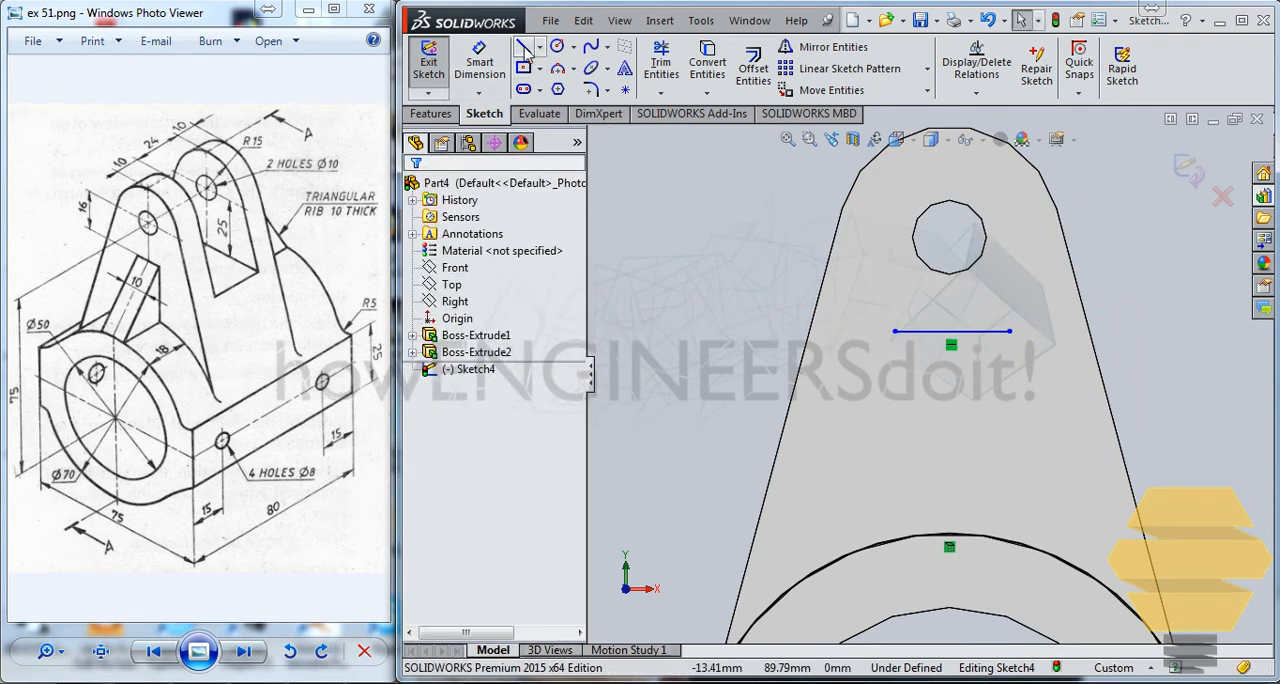
Dimension the short horizontal line 16 mm below the centre of the lug's hole.
{"action": "left_click", "coordinate": [479, 62]}
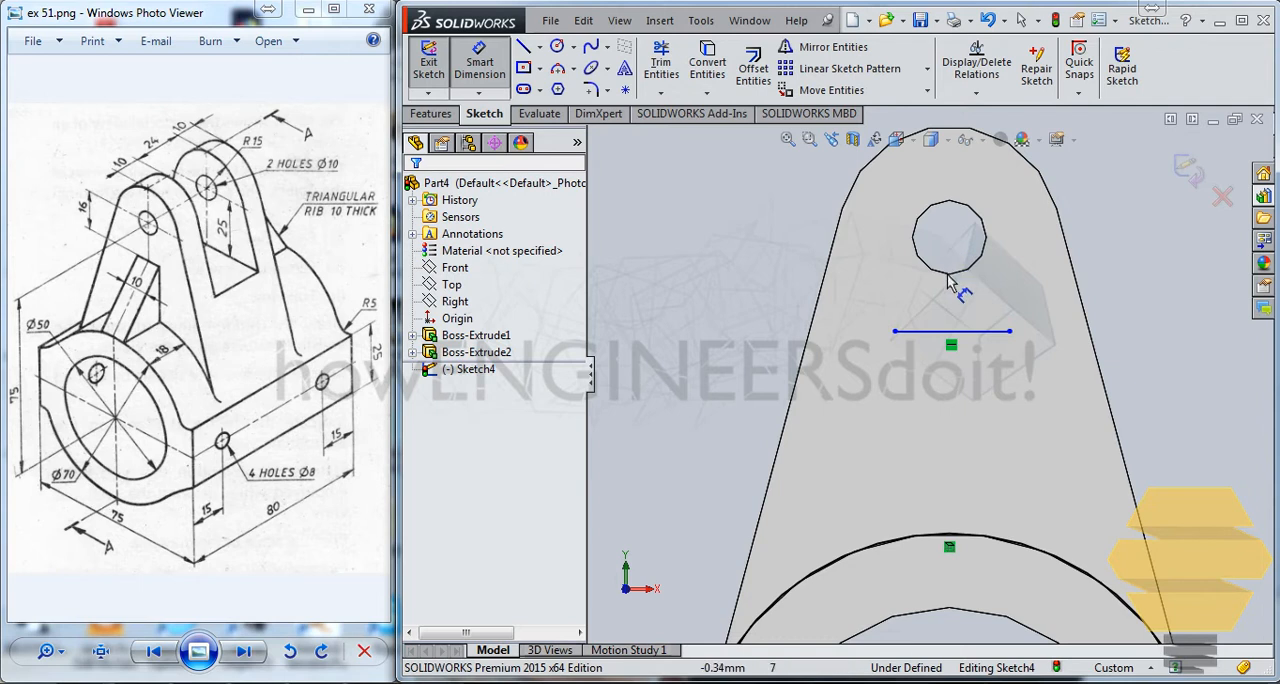
{"action": "left_click", "coordinate": [958, 331]}
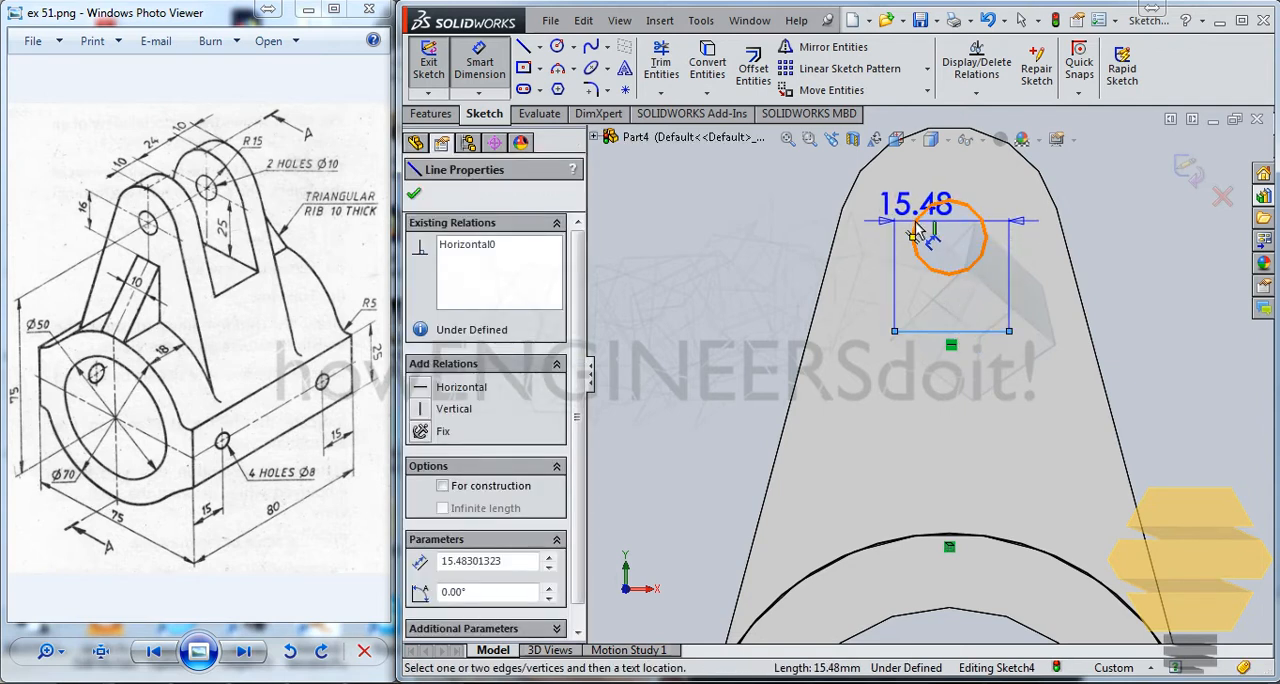
{"action": "left_click", "coordinate": [915, 232]}
{"action": "left_click", "coordinate": [988, 271]}
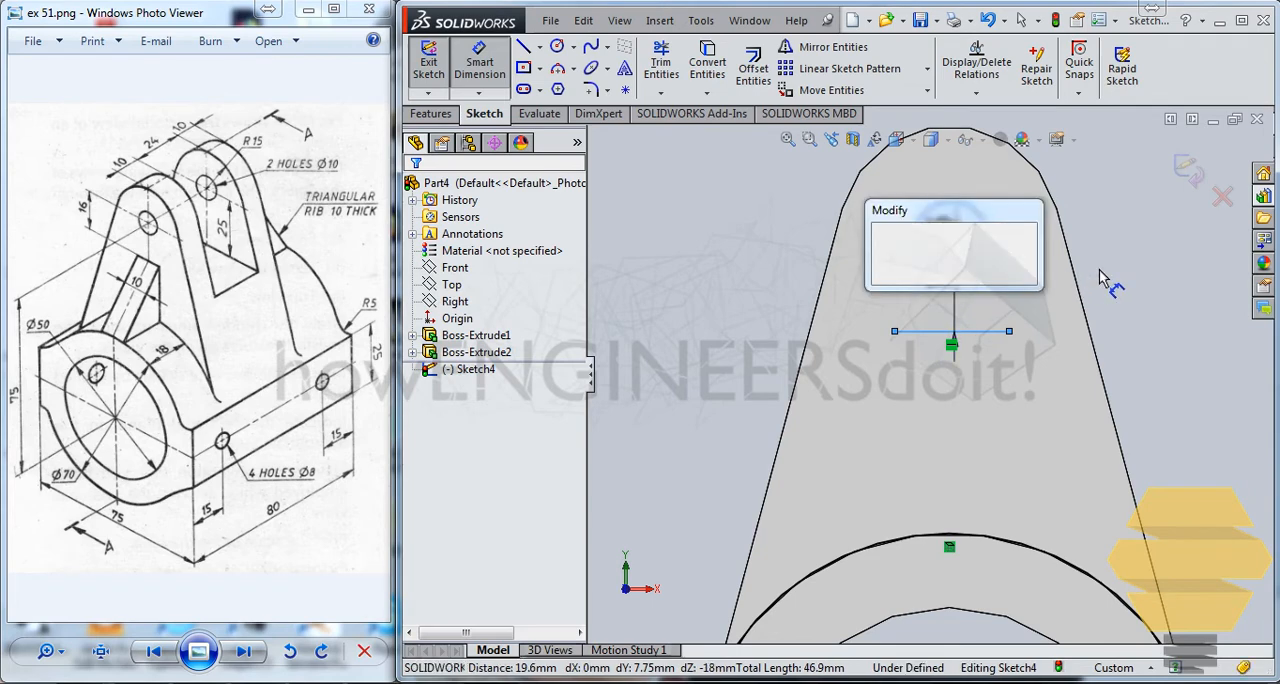
{"action": "type", "text": "16"}
{"action": "key", "text": "Return"}
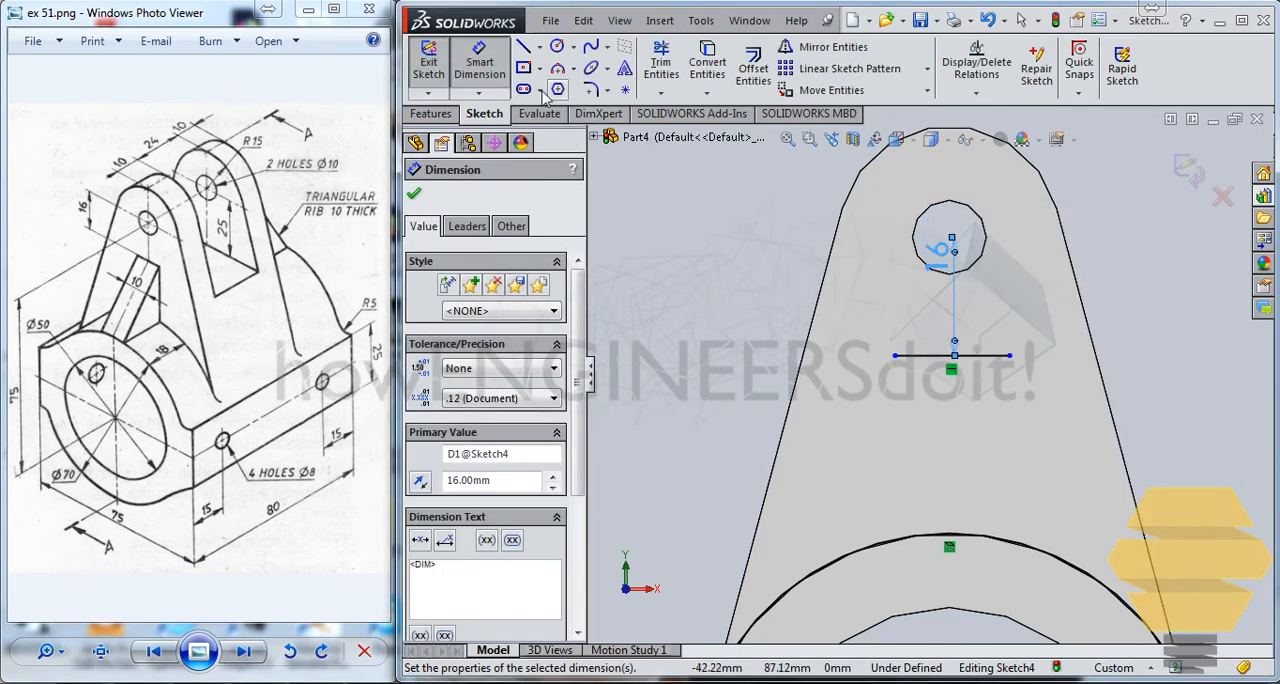
Dimension the short horizontal line's length as 10 mm.
{"action": "left_click", "coordinate": [925, 358]}
{"action": "left_click", "coordinate": [714, 255]}
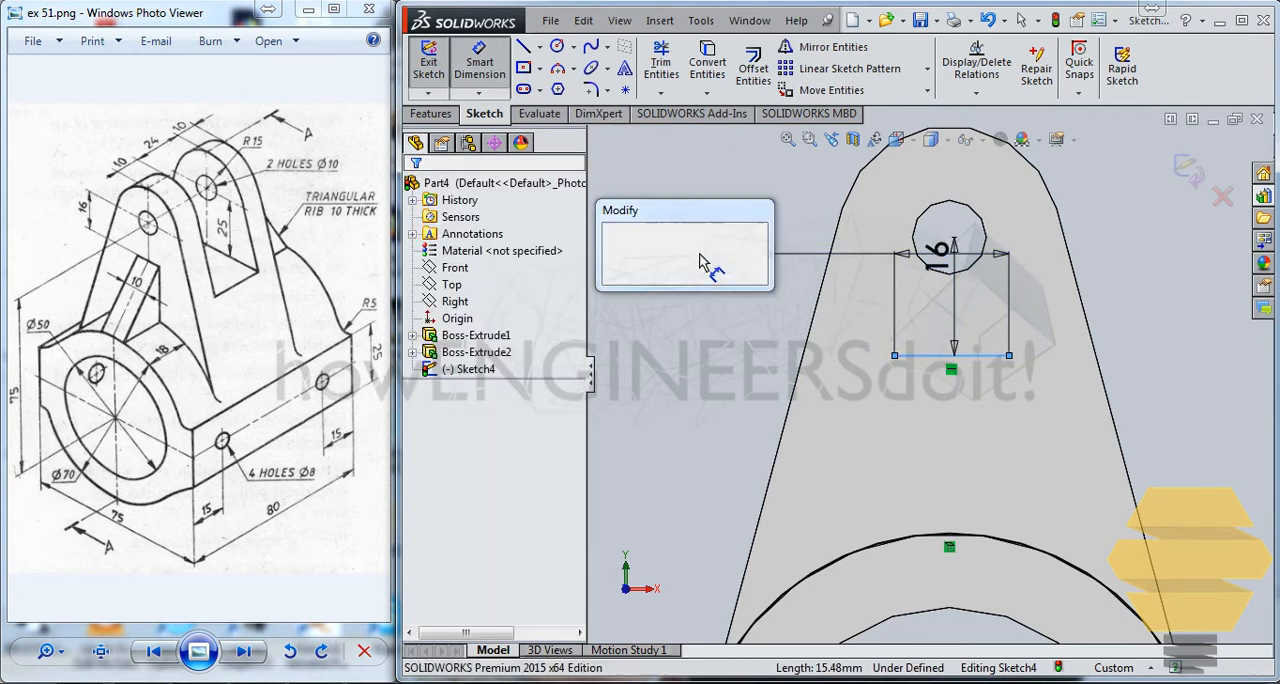
{"action": "type", "text": "10"}
{"action": "key", "text": "Return"}
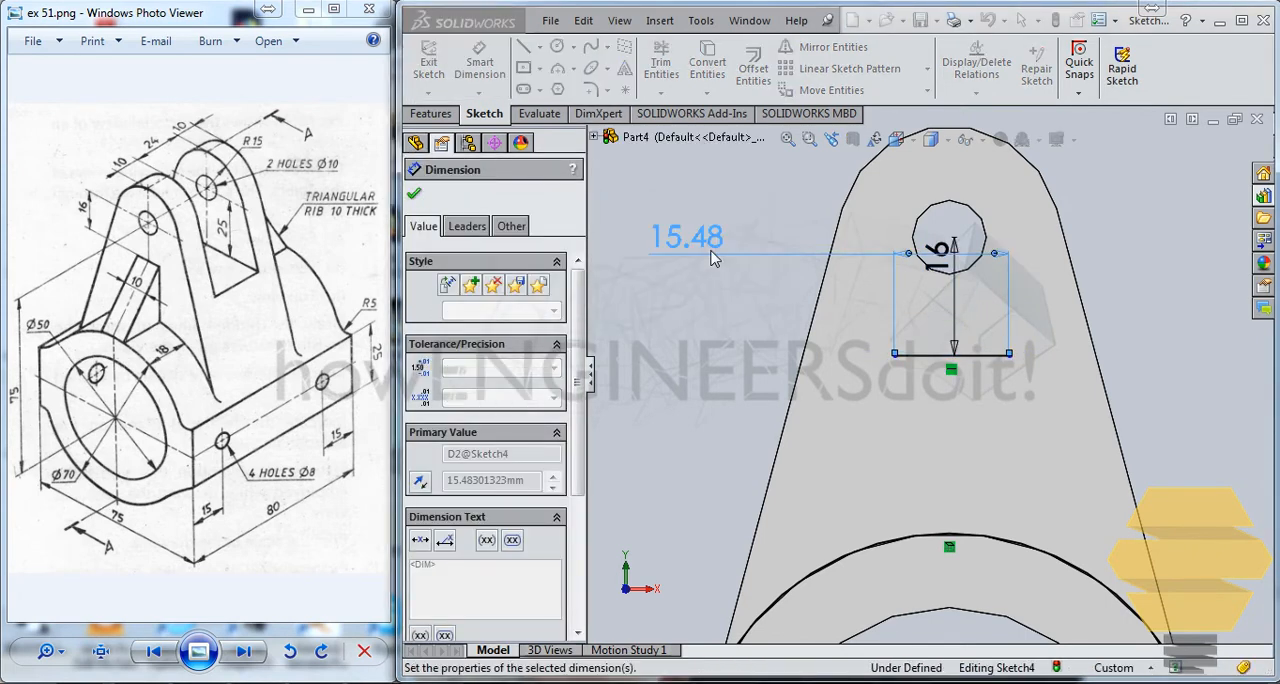
{"action": "key", "text": "Escape"}
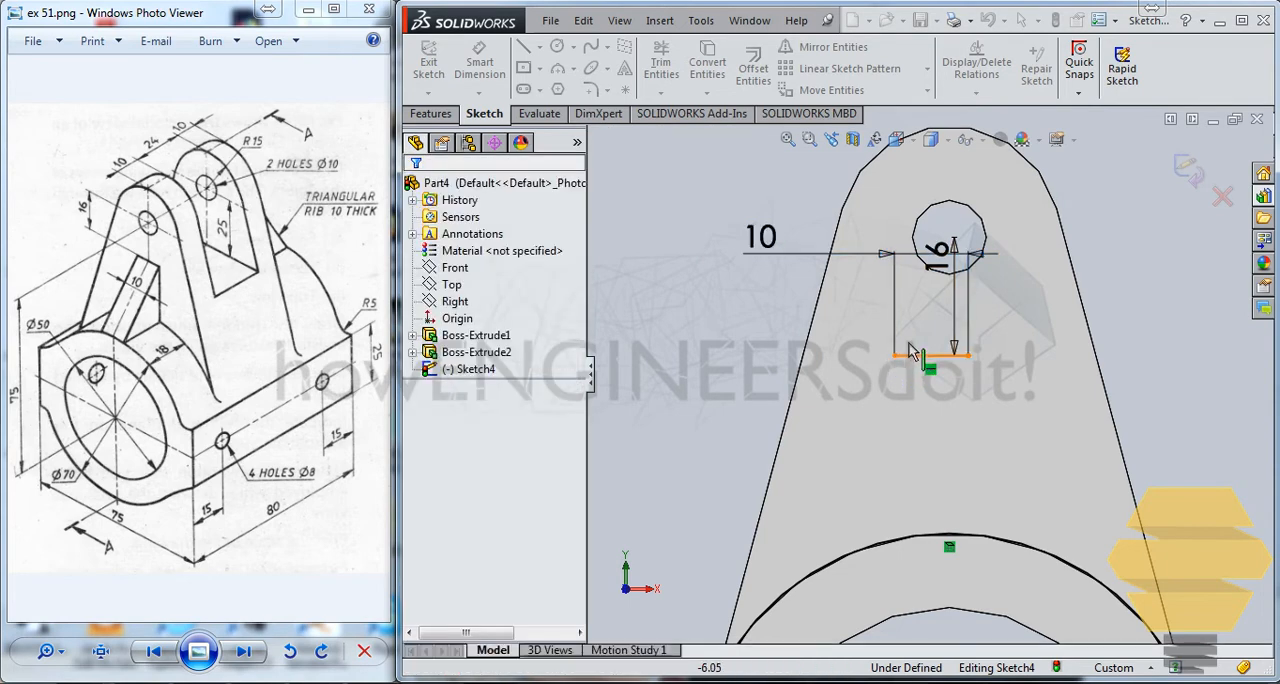
Draw a vertical centerline from the hole's centre down across the short horizontal line.
{"action": "left_click", "coordinate": [540, 47]}
{"action": "left_click", "coordinate": [568, 91]}
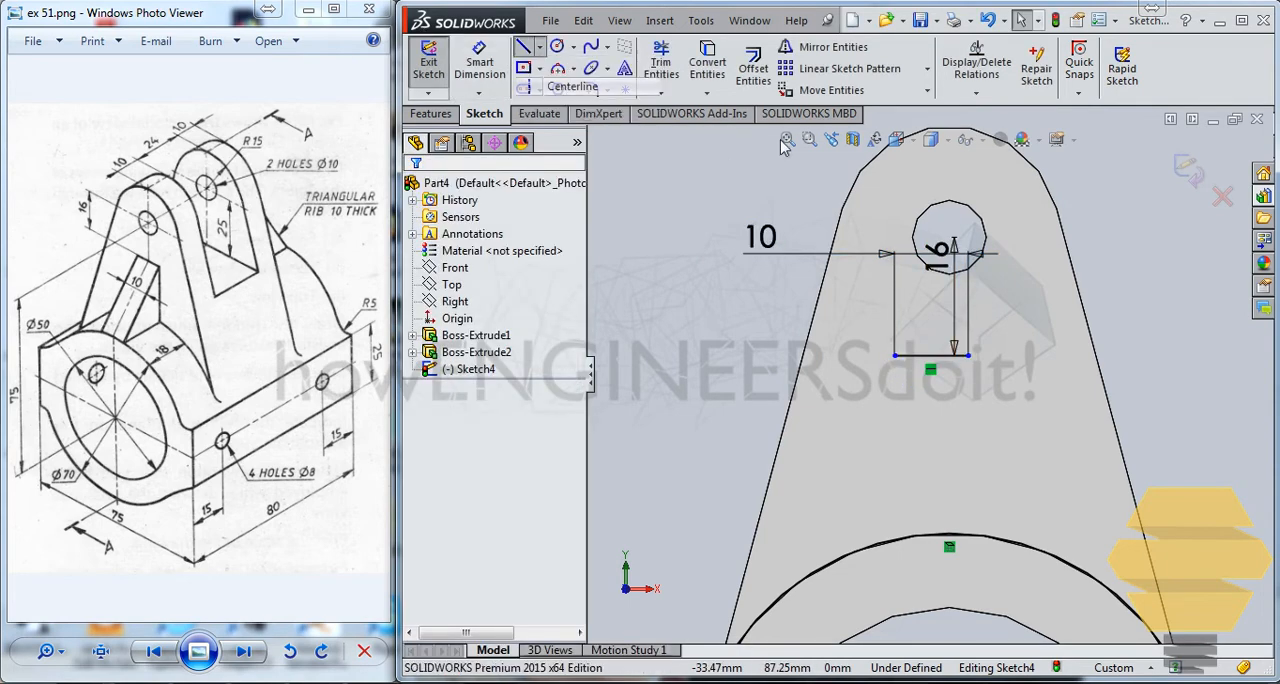
{"action": "left_click", "coordinate": [949, 240]}
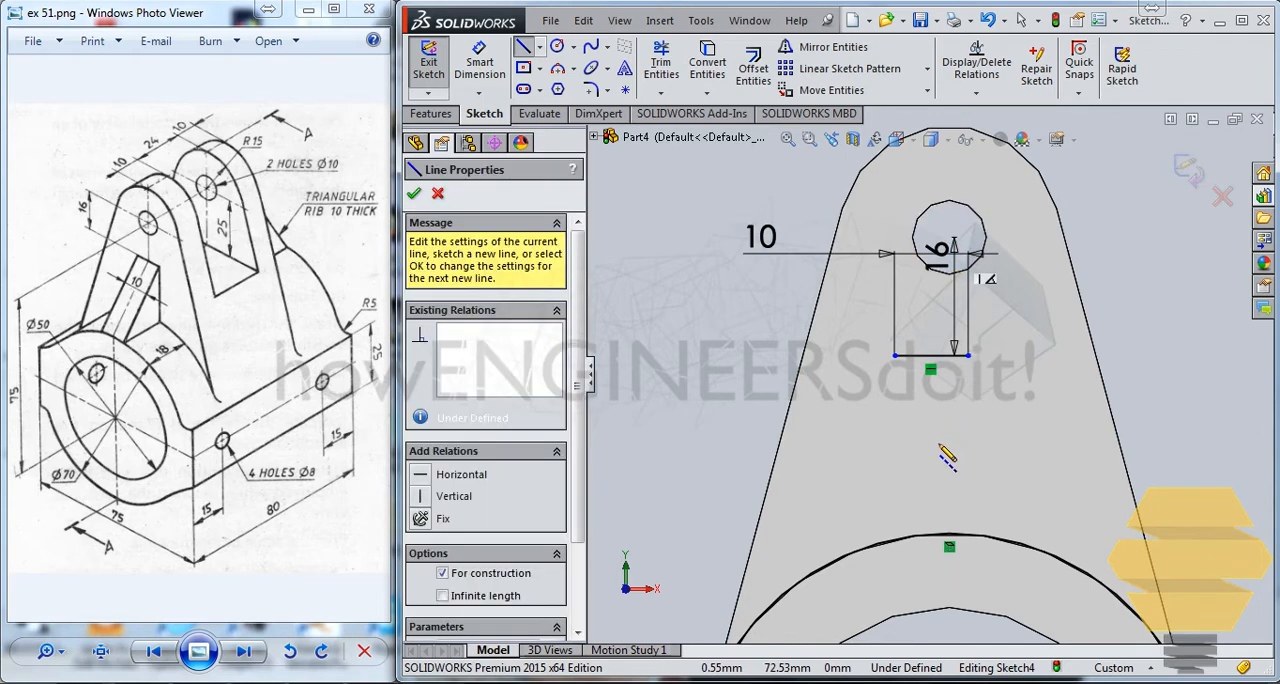
{"action": "double_click", "coordinate": [949, 465]}
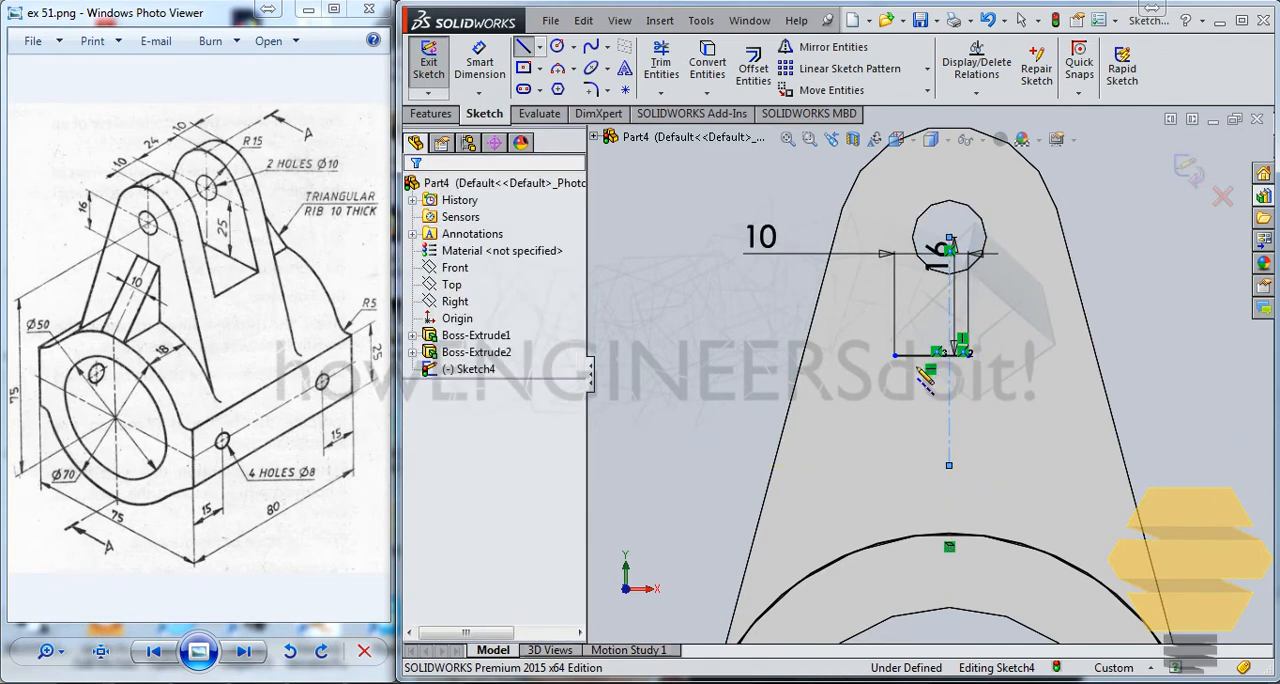
Make the horizontal line's two endpoints symmetric about the vertical centerline.
{"action": "left_click", "coordinate": [967, 355]}
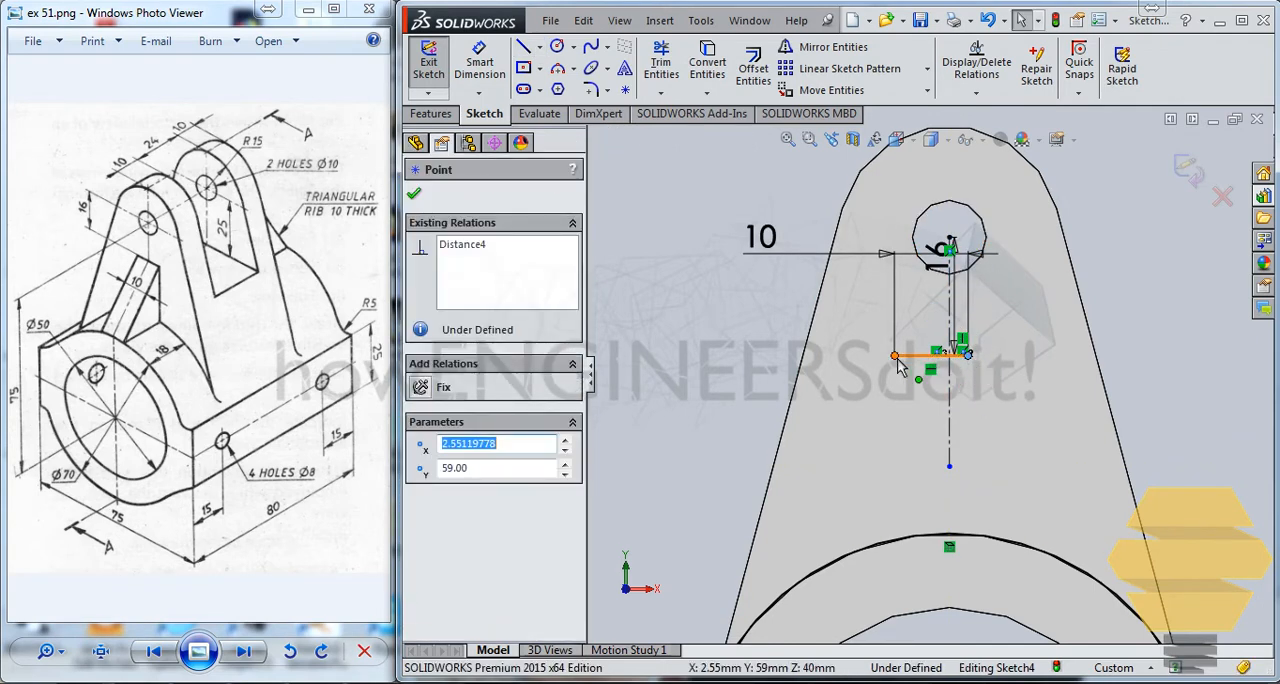
{"action": "left_click", "coordinate": [894, 355], "text": "ctrl"}
{"action": "left_click", "coordinate": [948, 395], "text": "ctrl"}
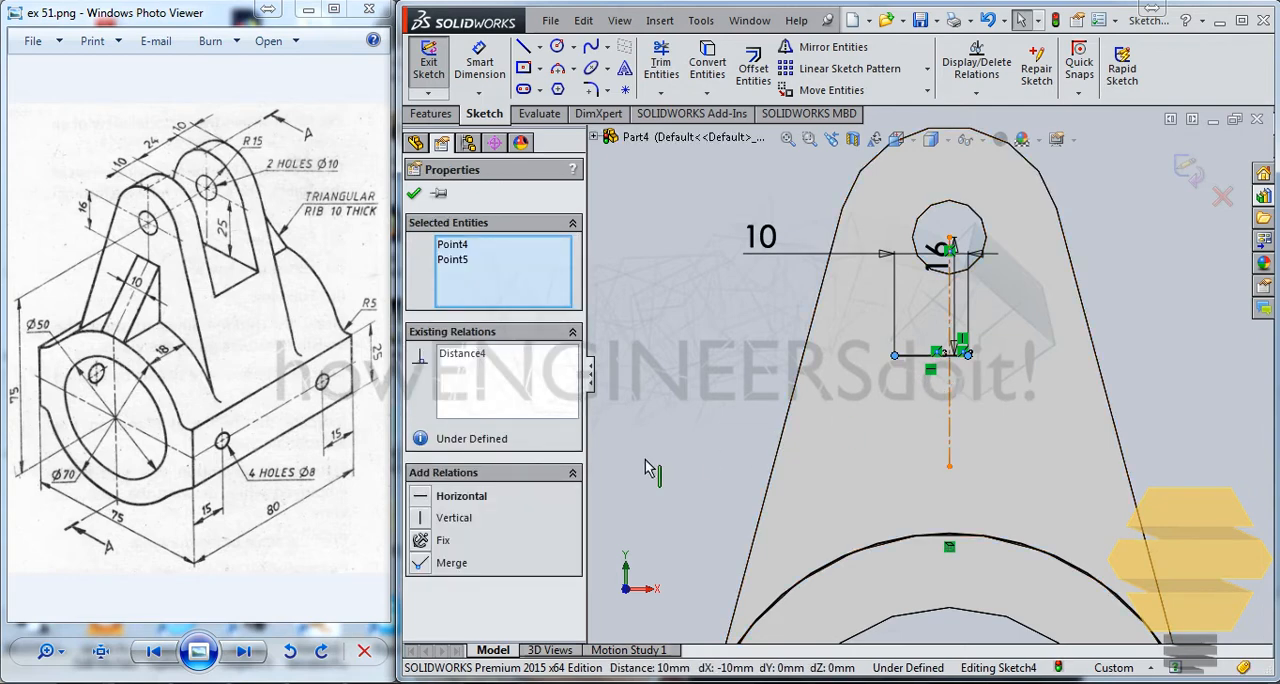
{"action": "left_click", "coordinate": [421, 497]}
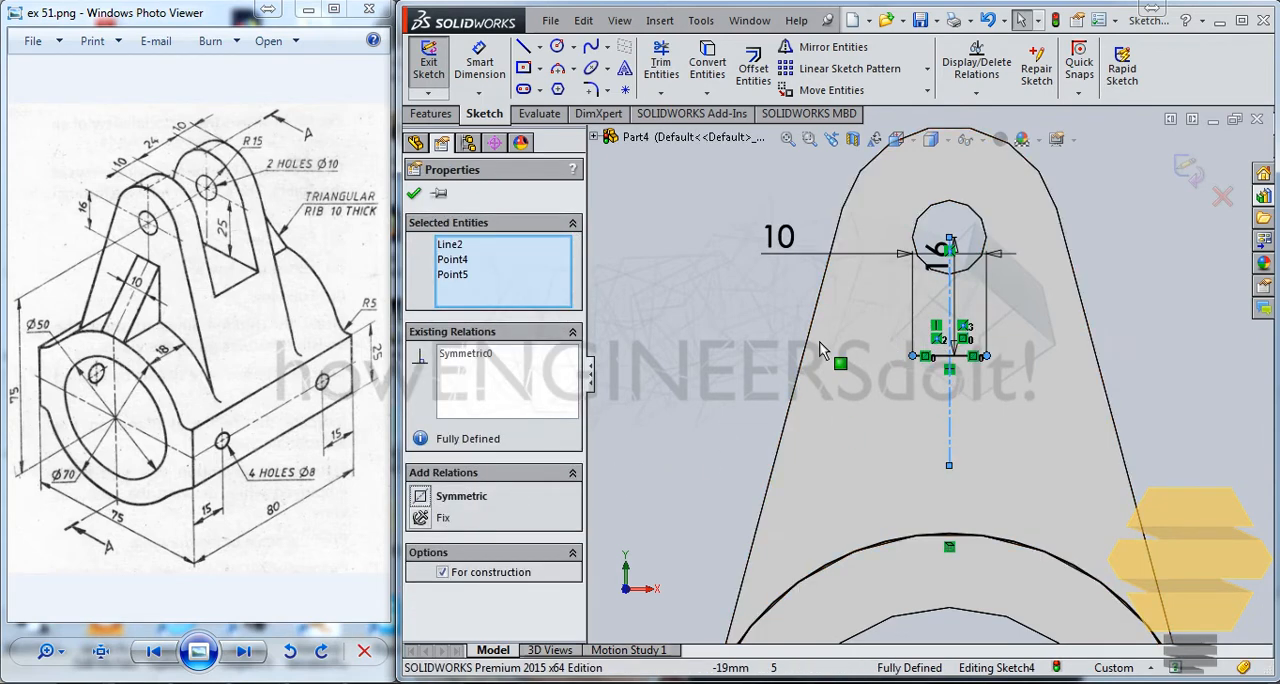
{"action": "left_click", "coordinate": [415, 195]}
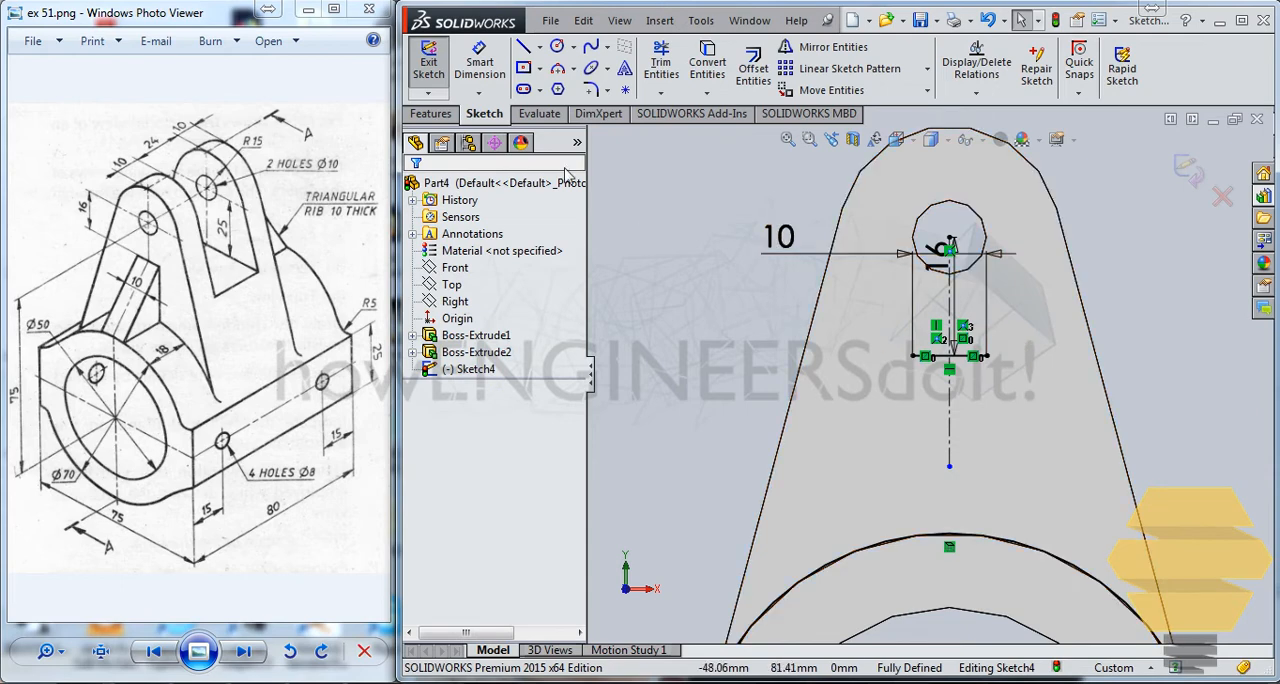
Draw a vertical line about 30 mm long down from each end of the short line, crossing the converted arc.
{"action": "key", "text": "l"}
{"action": "left_click", "coordinate": [912, 355]}
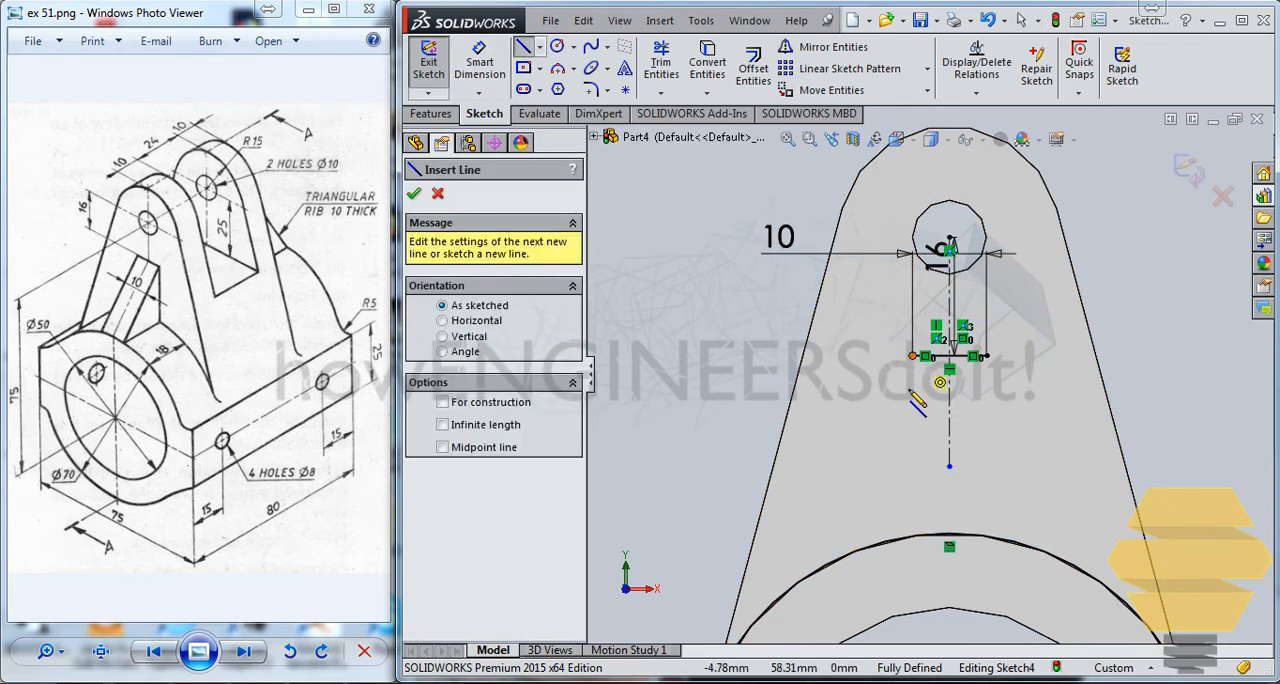
{"action": "left_click", "coordinate": [912, 577]}
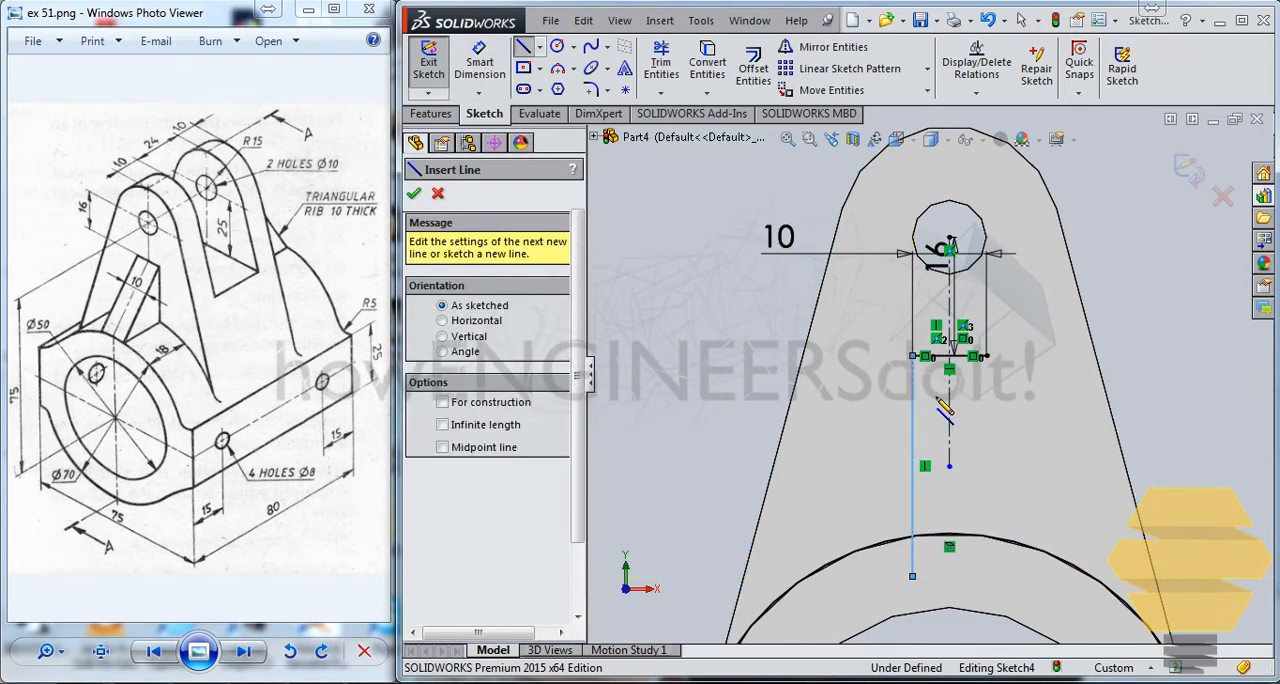
{"action": "key", "text": "Escape"}
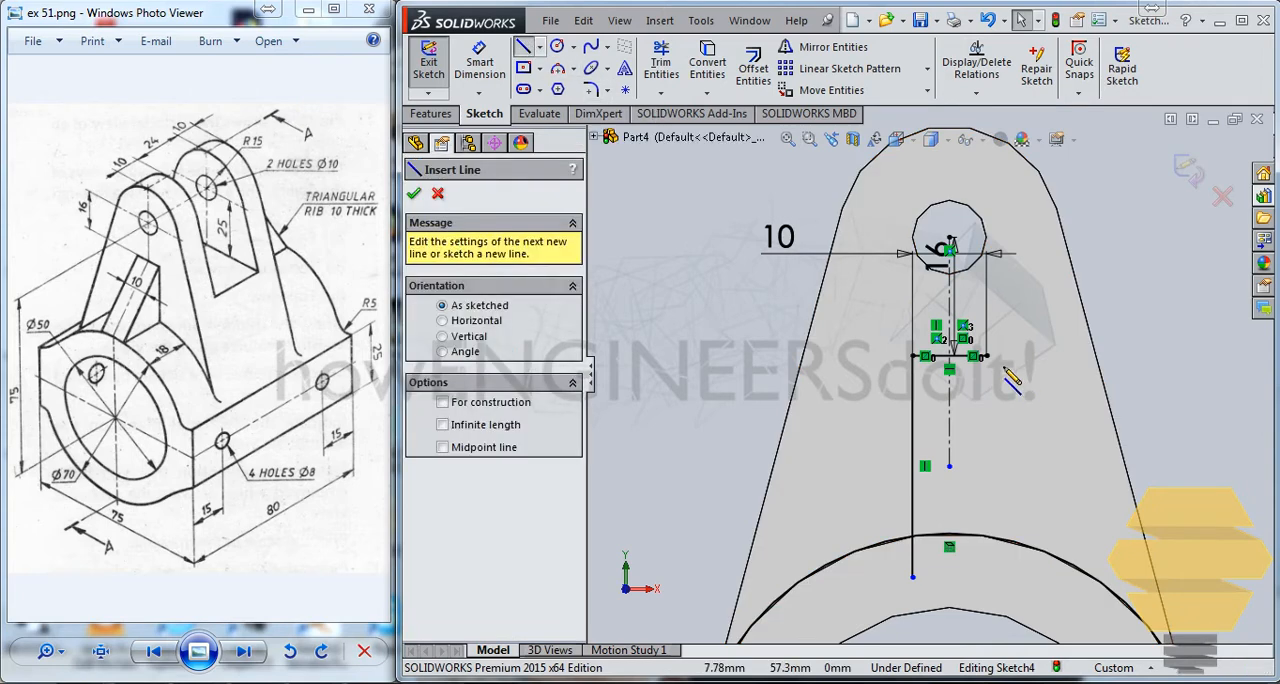
{"action": "left_click", "coordinate": [986, 356]}
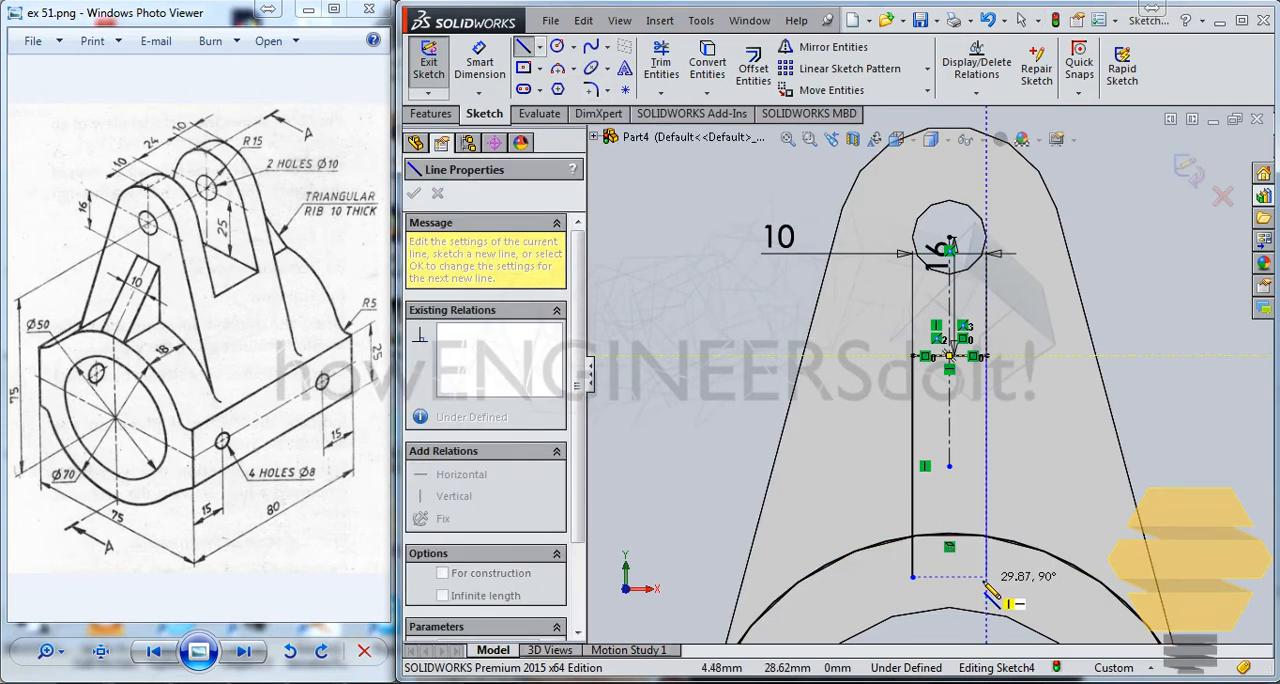
{"action": "left_click", "coordinate": [986, 577]}
{"action": "key", "text": "Escape"}
Power-trim the vertical lines below the arc and the arc outside them into a closed rib profile, and exit the sketch.
{"action": "left_click", "coordinate": [658, 62]}
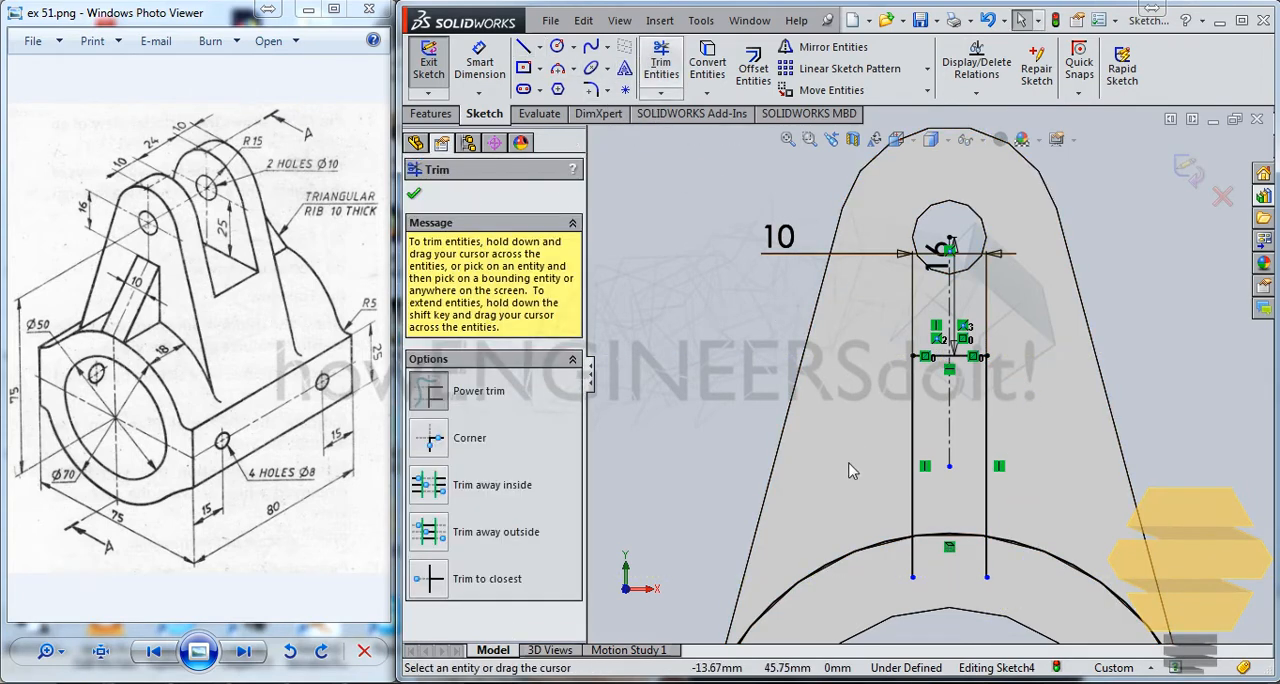
{"action": "left_click_drag", "start_coordinate": [925, 565], "coordinate": [898, 572]}
{"action": "left_click_drag", "start_coordinate": [1048, 581], "coordinate": [1095, 434]}
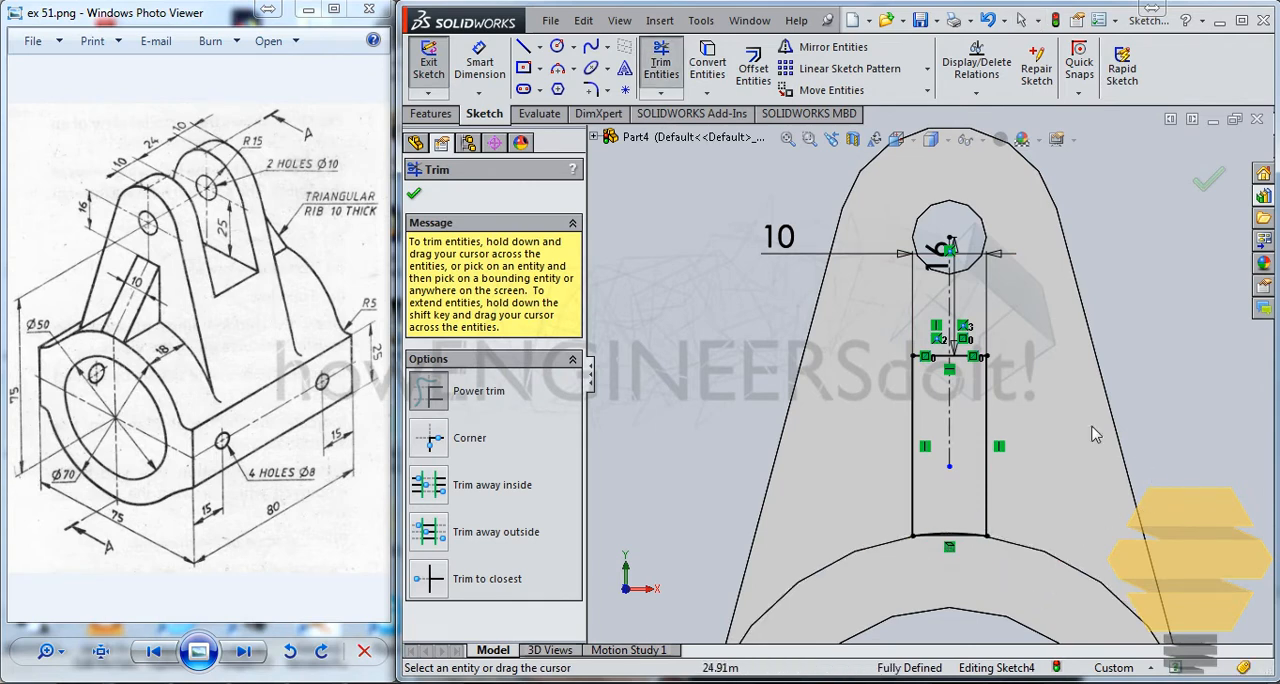
{"action": "left_click", "coordinate": [1214, 179]}
{"action": "left_click", "coordinate": [1188, 171]}
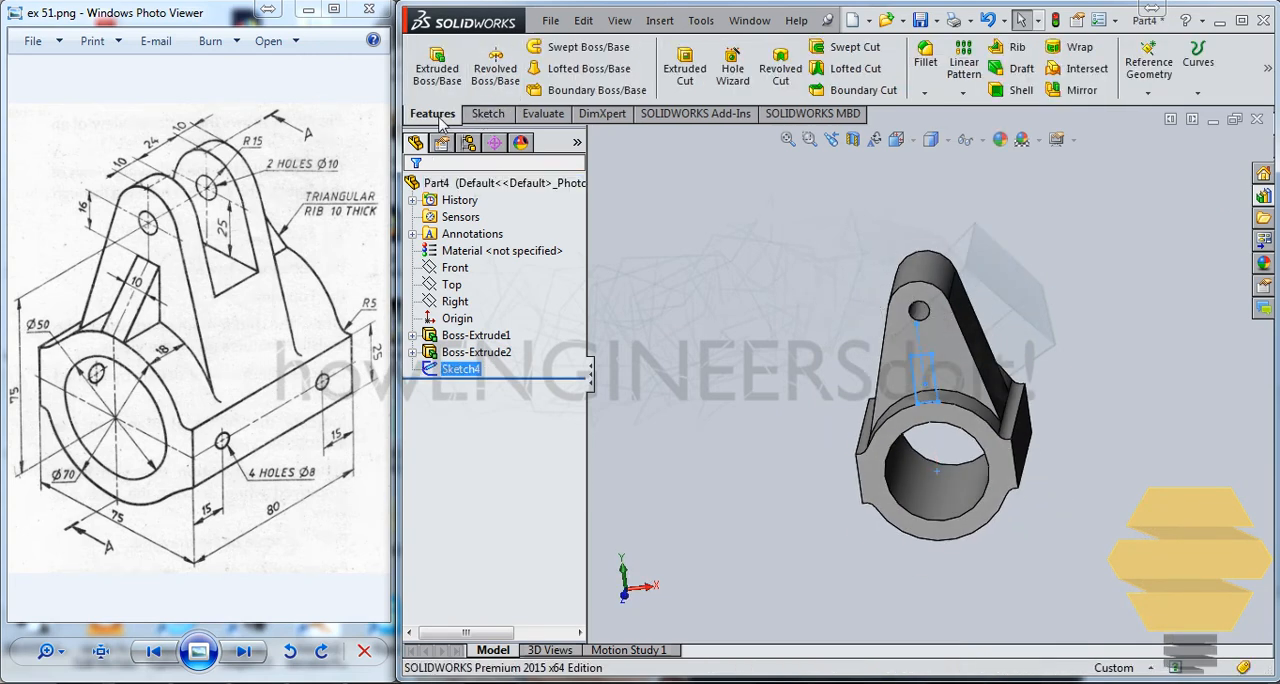
Extrude the rib profile as a merged boss in the reversed direction toward the lug, with the Up To Next end condition.
{"action": "left_click", "coordinate": [440, 75]}
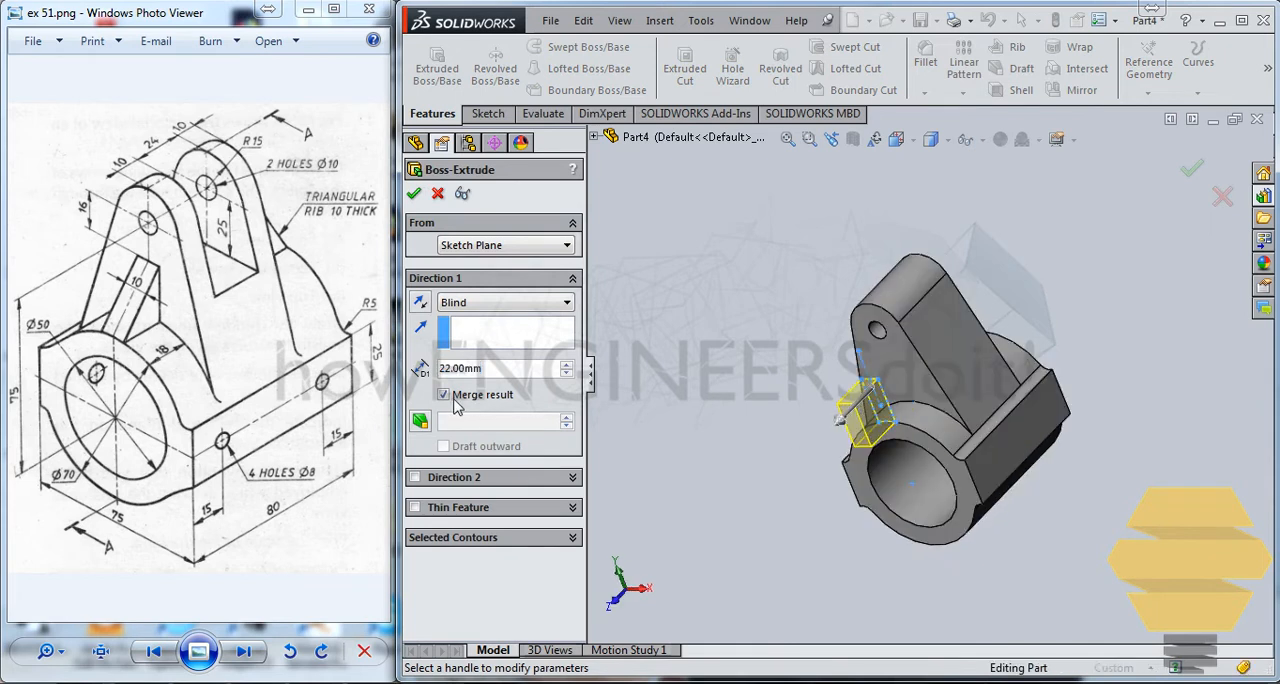
{"action": "left_click", "coordinate": [505, 302]}
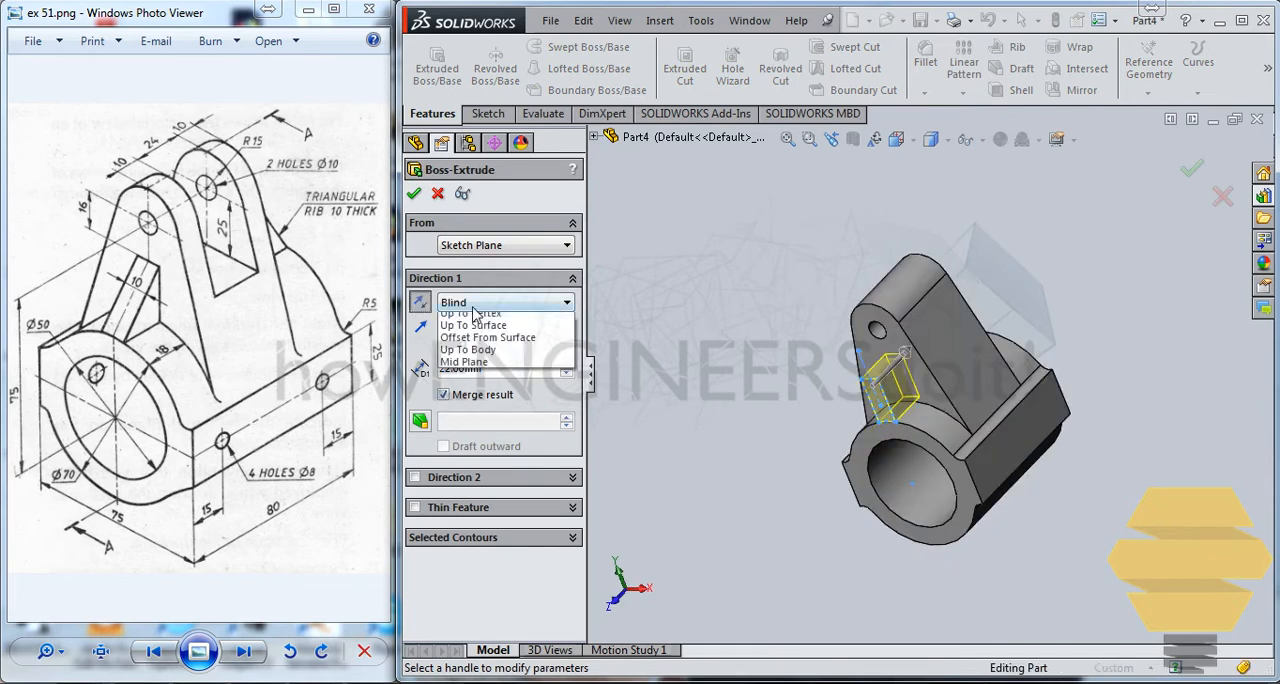
{"action": "left_click", "coordinate": [468, 345]}
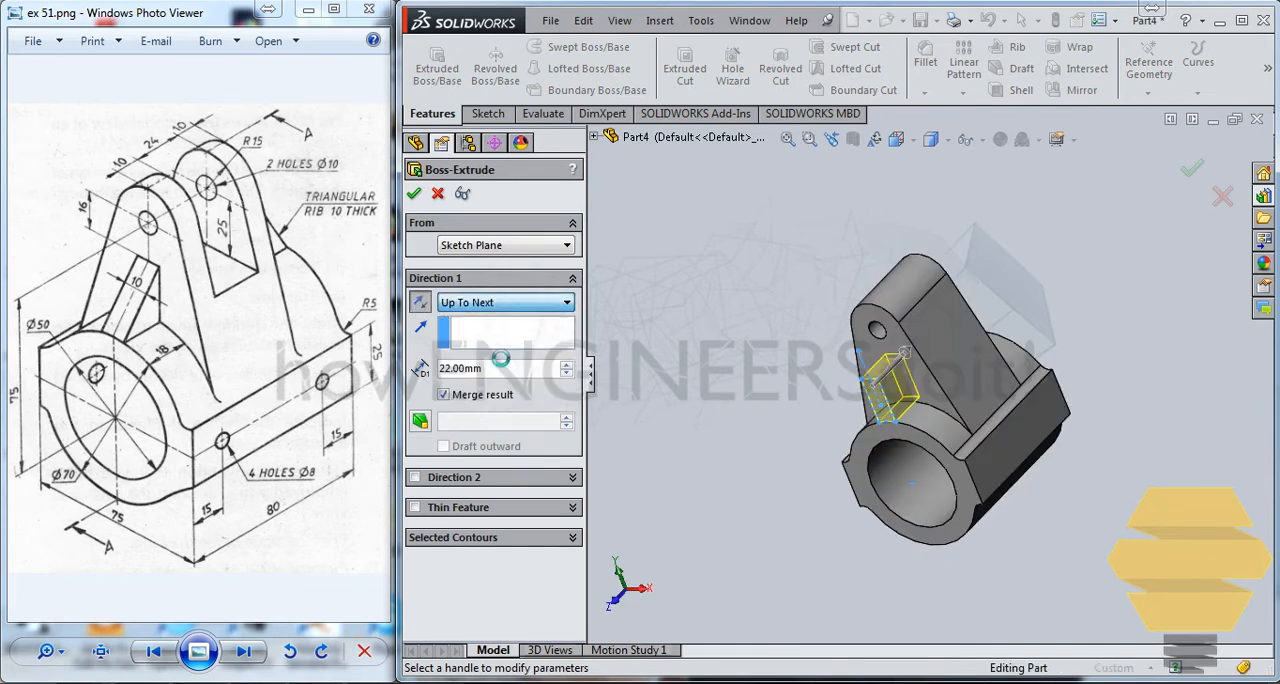
{"action": "right_click", "coordinate": [645, 354]}
{"action": "right_click", "coordinate": [906, 346]}
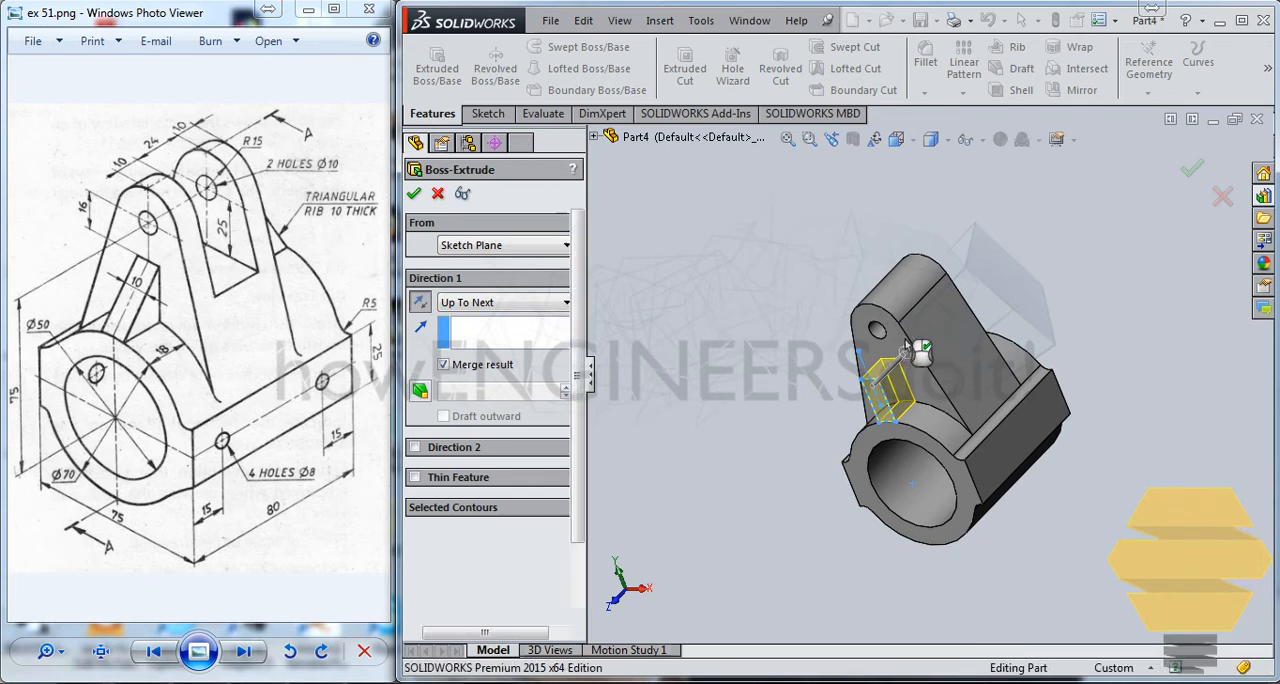
{"action": "mouse_move", "coordinate": [991, 395]}
{"action": "middle_mouse_down"}
{"action": "mouse_move", "coordinate": [990, 427]}
{"action": "mouse_move", "coordinate": [994, 409]}
{"action": "middle_mouse_up"}
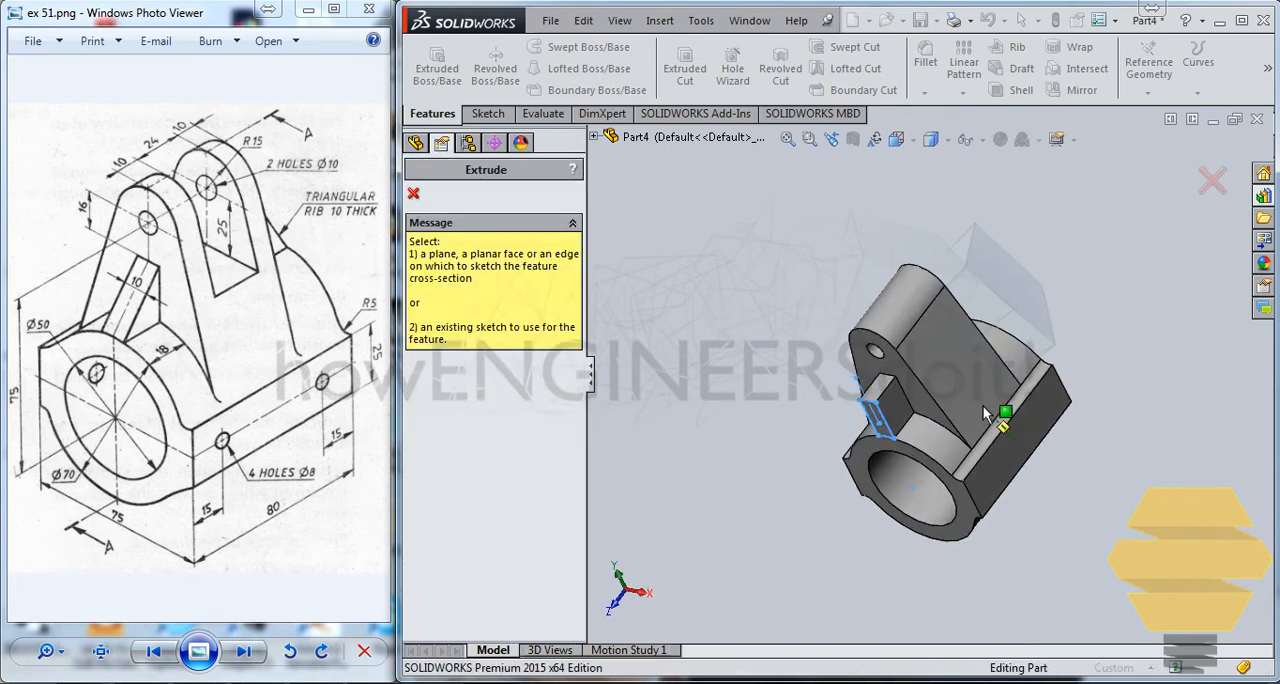
{"action": "scroll", "coordinate": [988, 409], "scroll_direction": "down", "scroll_amount": 4}
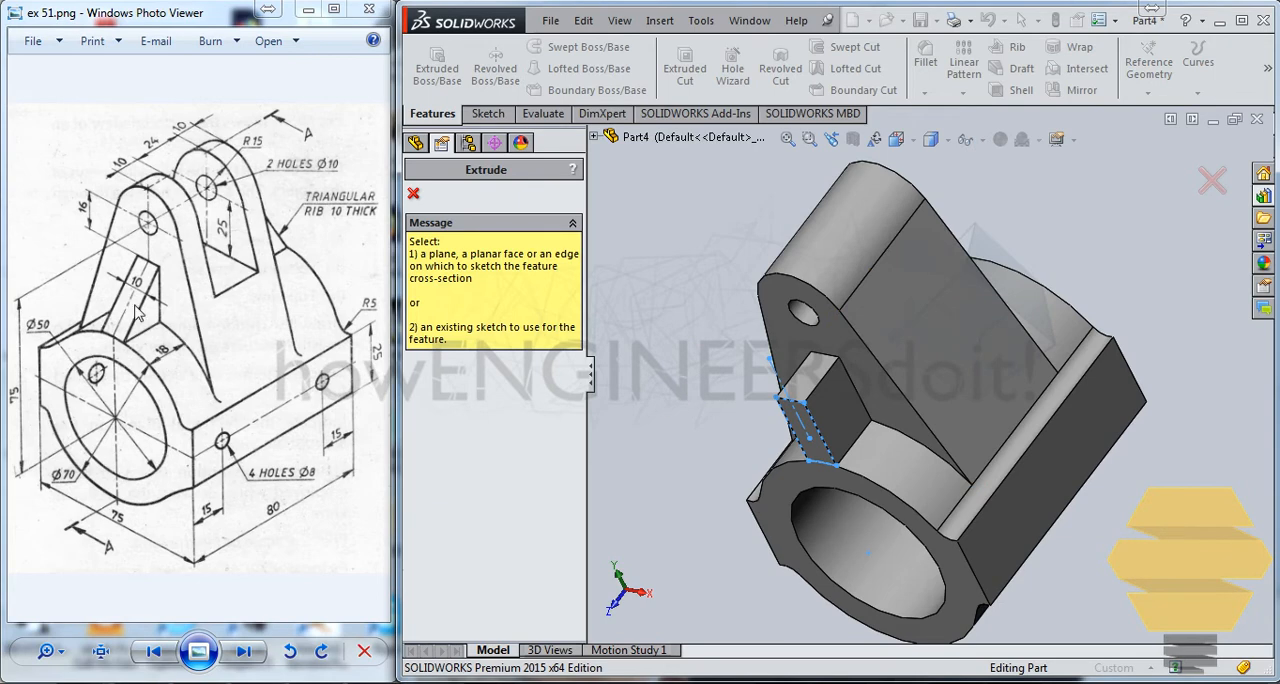
{"action": "left_click", "coordinate": [845, 424]}
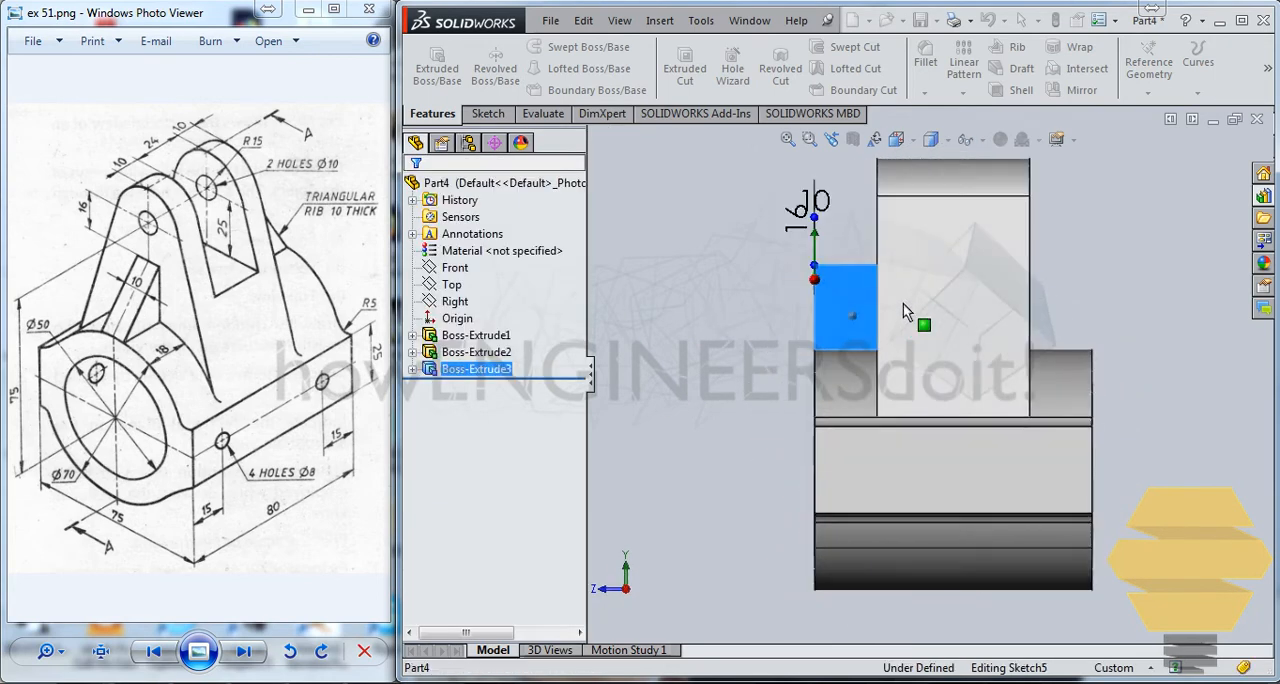
{"action": "left_click", "coordinate": [1222, 196]}
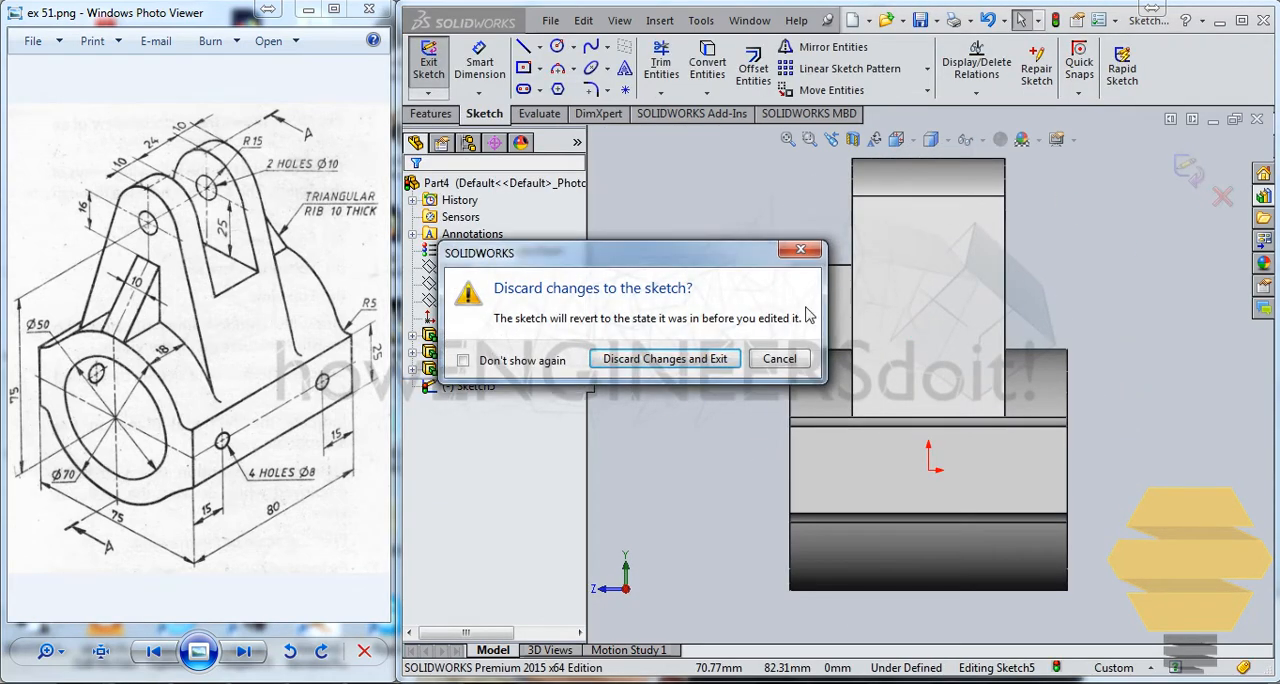
{"action": "left_click", "coordinate": [697, 359]}
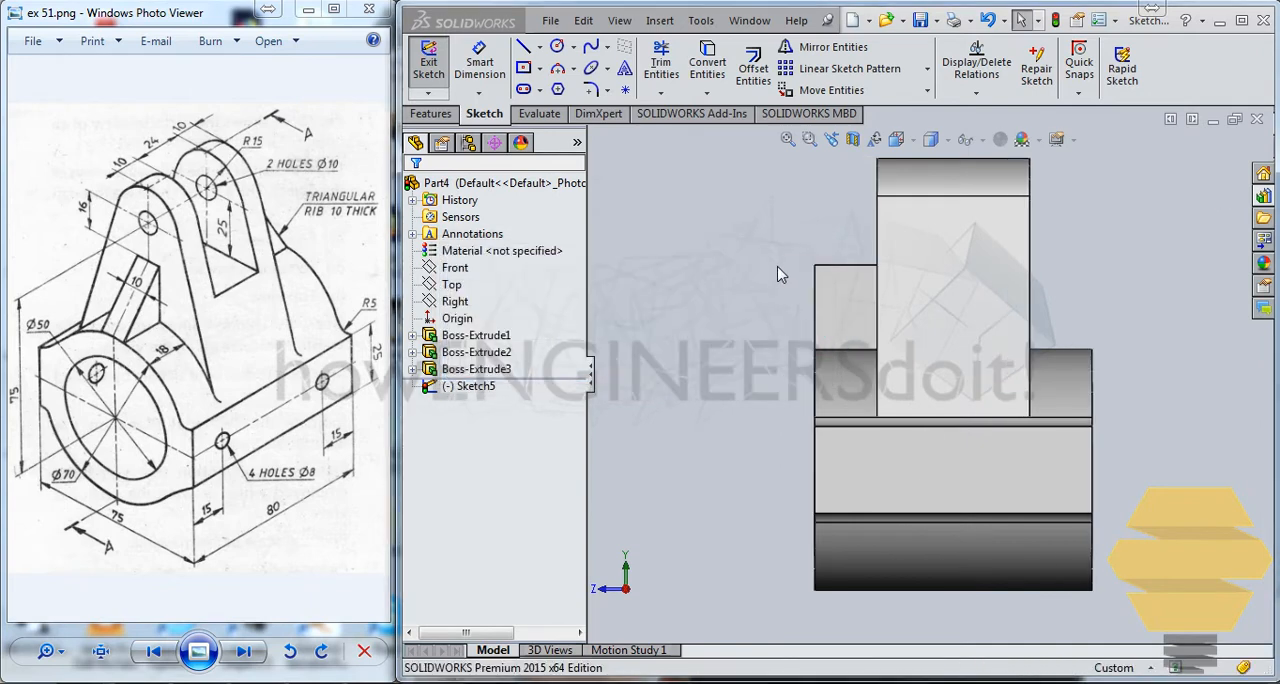
Start a new sketch on the side face of the extruded rib block.
{"action": "middle_click_drag", "start_coordinate": [853, 367], "coordinate": [884, 342]}
{"action": "left_click", "coordinate": [884, 342]}
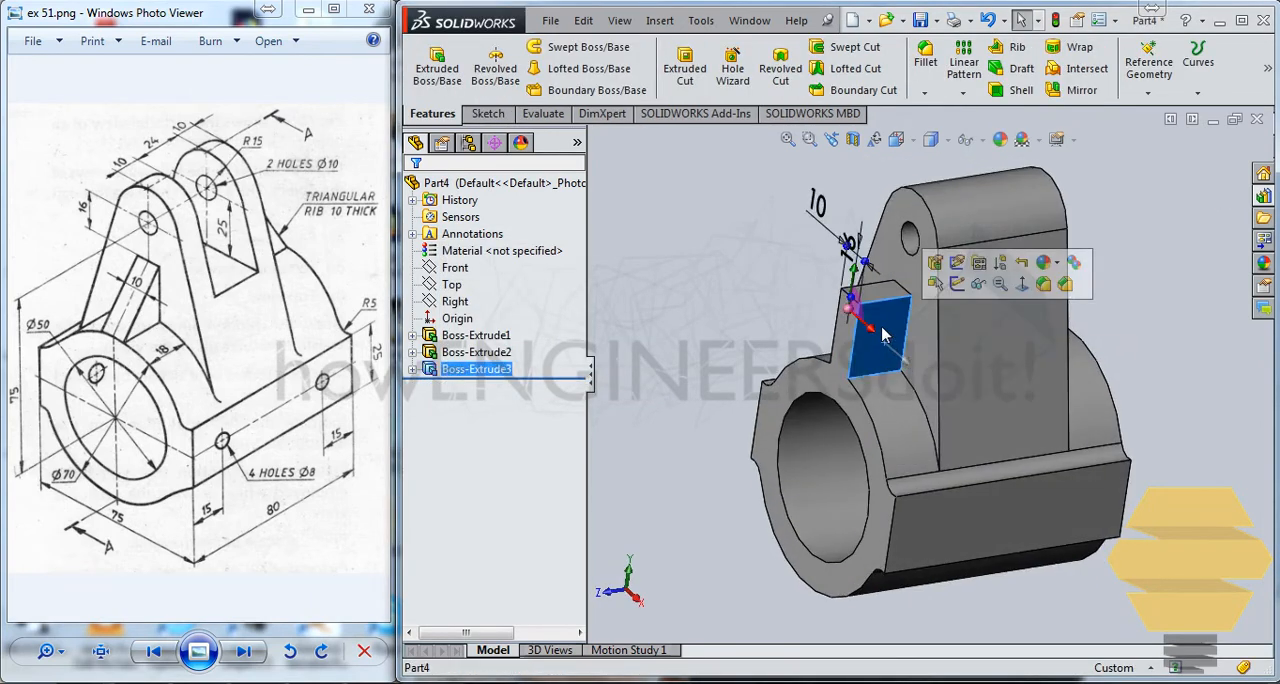
{"action": "left_click", "coordinate": [964, 282]}
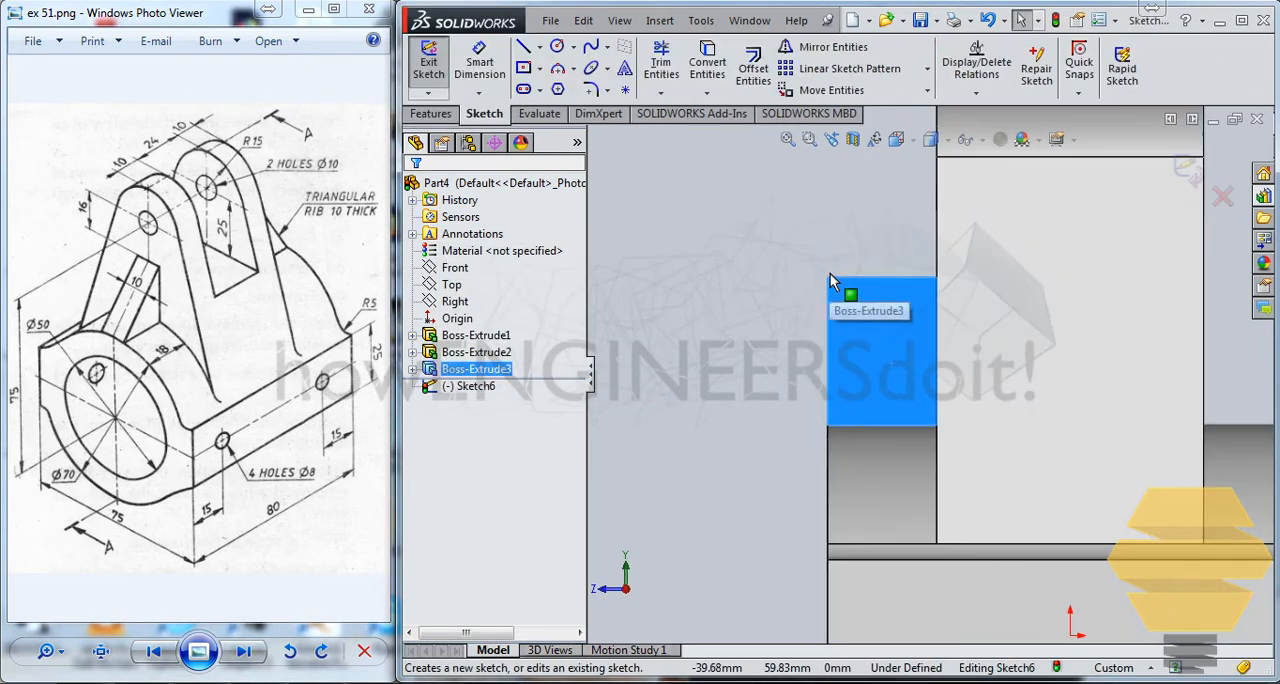
Draw a diagonal line from the rib's upper corner at the lug to its lower front corner on the cylinder.
{"action": "left_click", "coordinate": [937, 280]}
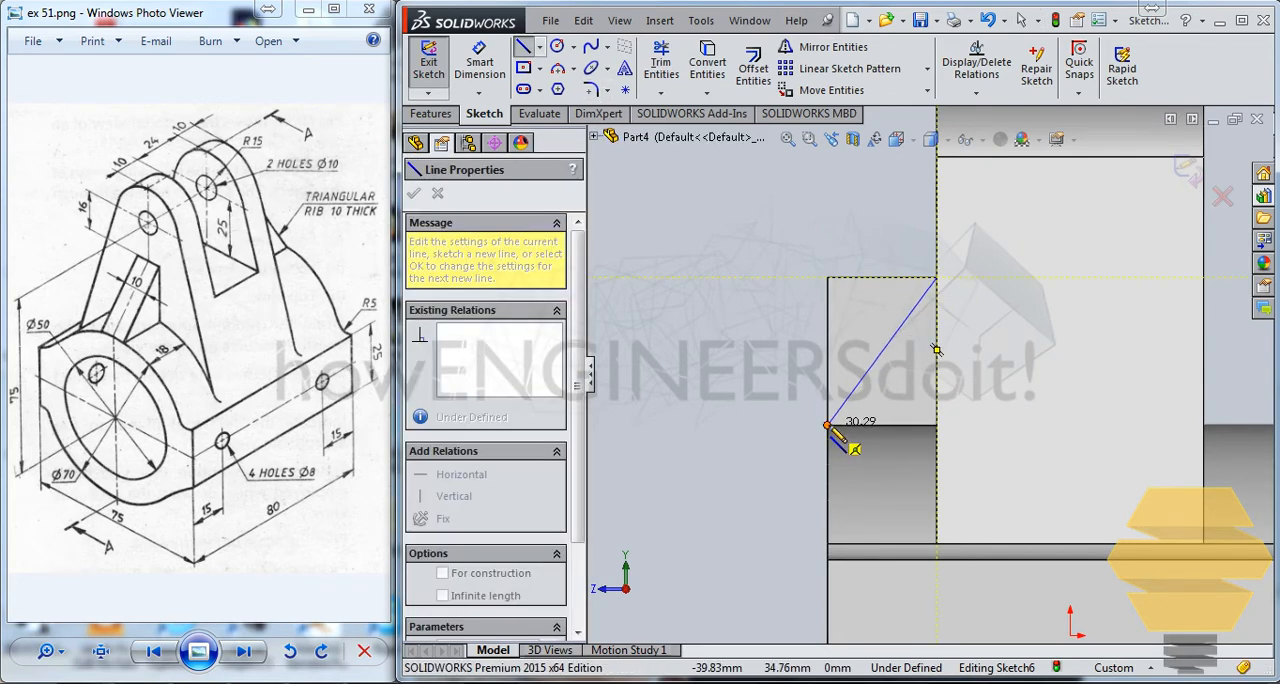
{"action": "left_click", "coordinate": [828, 425]}
{"action": "key", "text": "Escape"}
{"action": "key", "text": "Escape"}
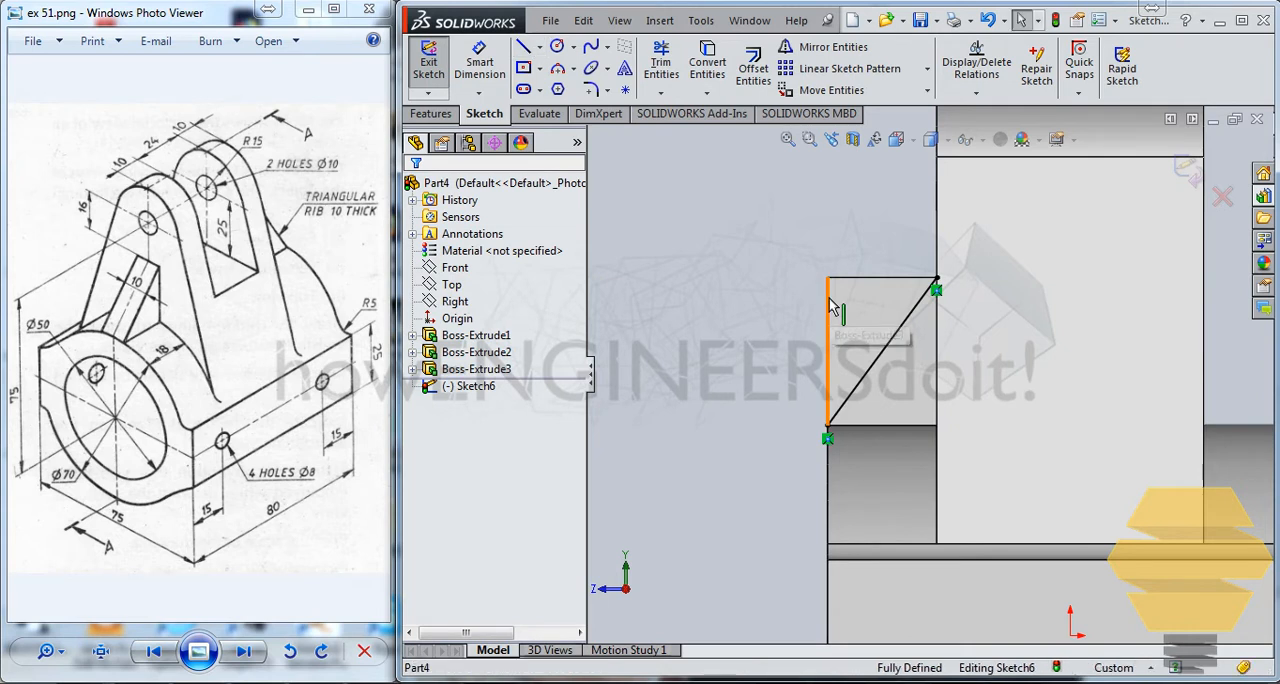
Convert the rib block's top and outer vertical edges into sketch lines to close the triangle, and exit the sketch.
{"action": "left_click", "coordinate": [829, 306]}
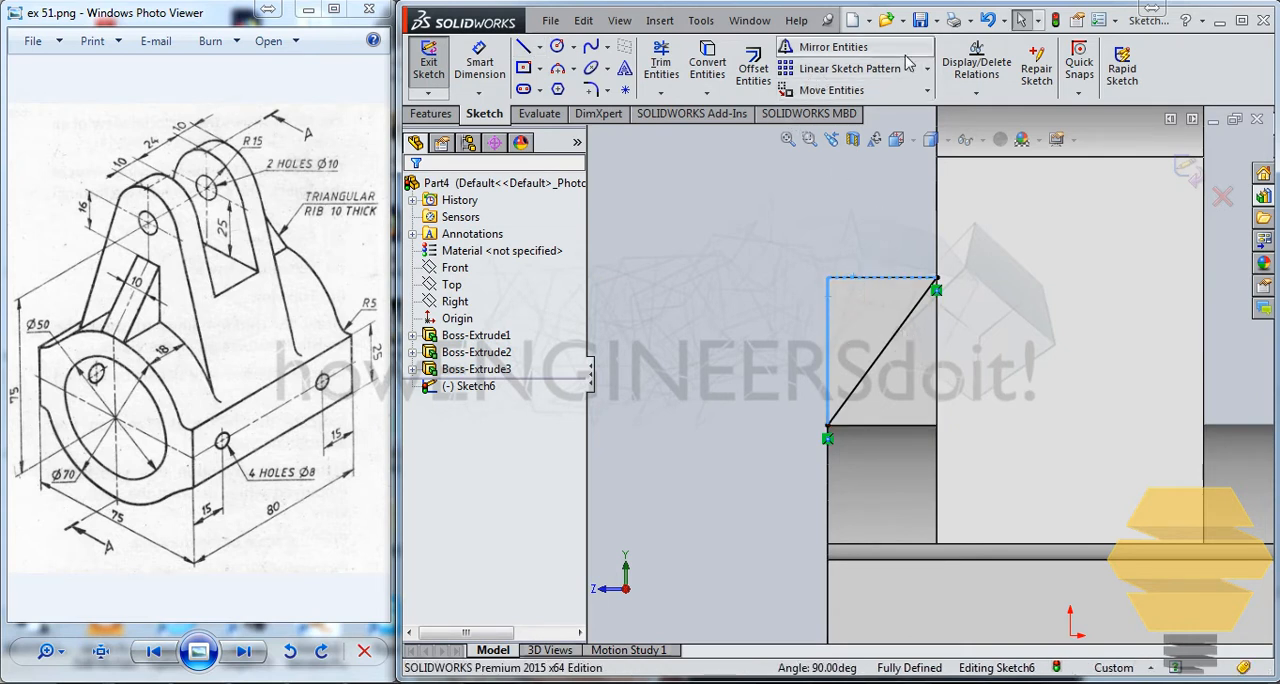
{"action": "left_click", "coordinate": [707, 62]}
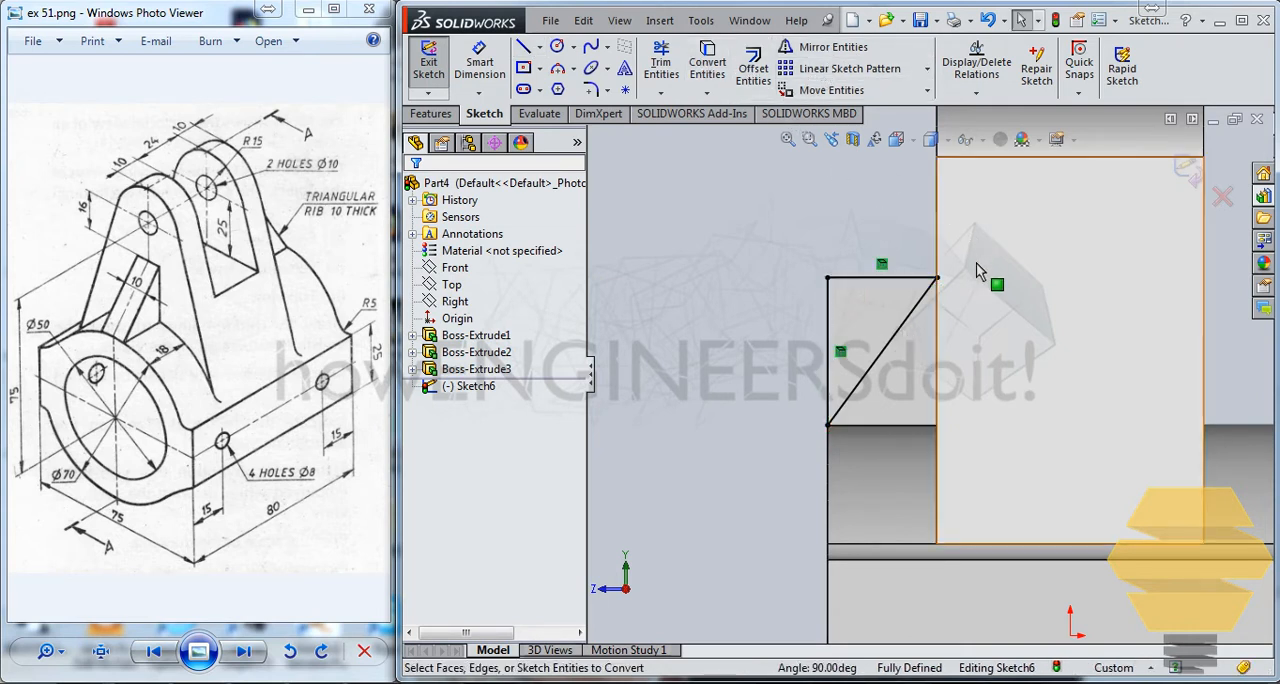
{"action": "left_click", "coordinate": [1188, 170]}
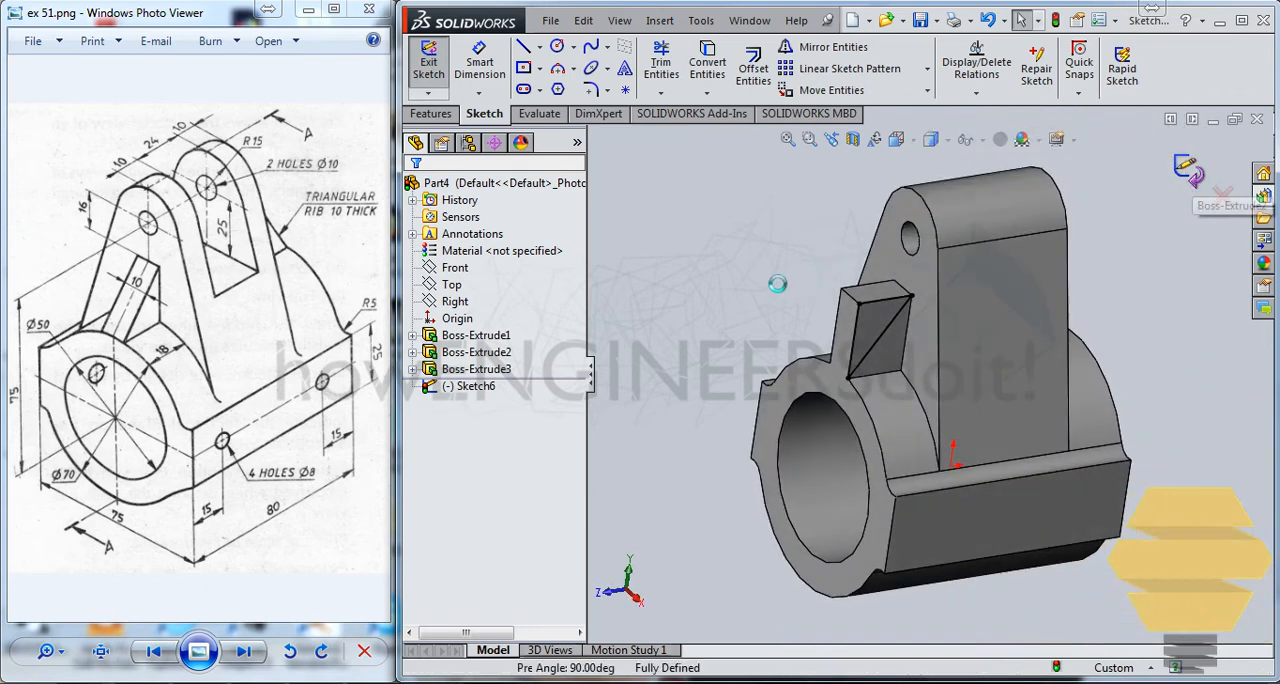
Cut the triangular profile through the rib block with the Up To Next end condition to leave a sloped rib.
{"action": "left_click", "coordinate": [685, 68]}
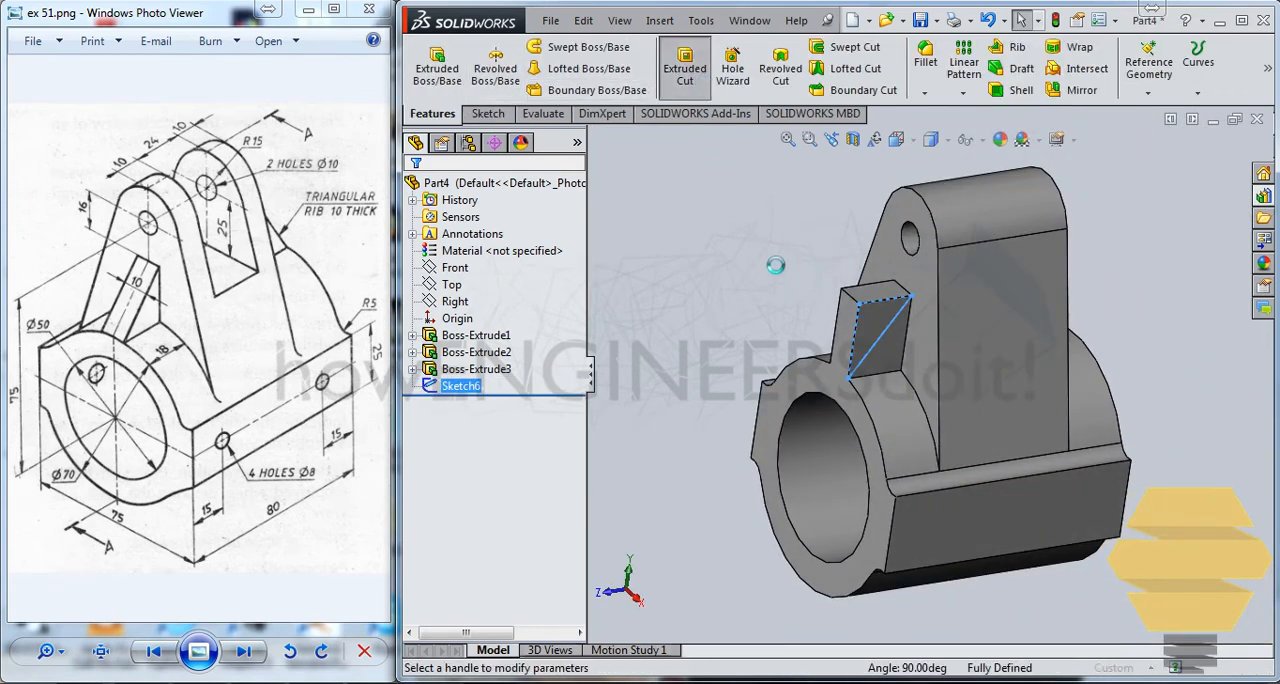
{"action": "left_click", "coordinate": [463, 305]}
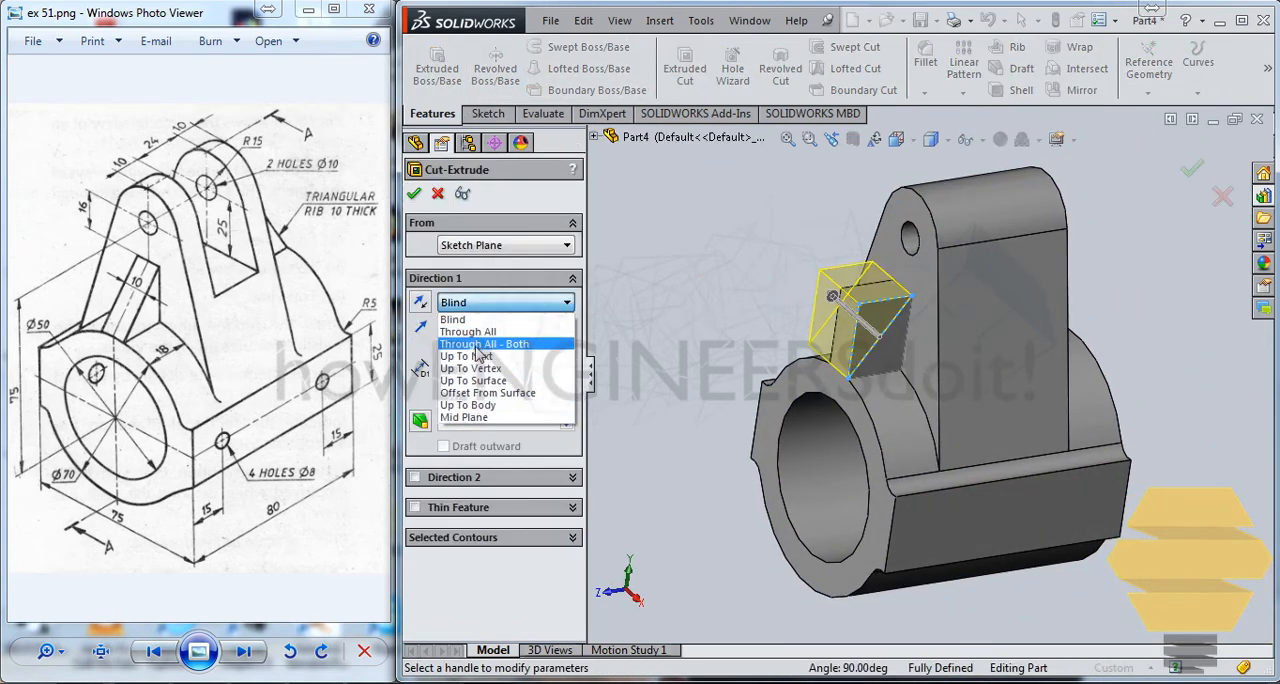
{"action": "left_click", "coordinate": [495, 360]}
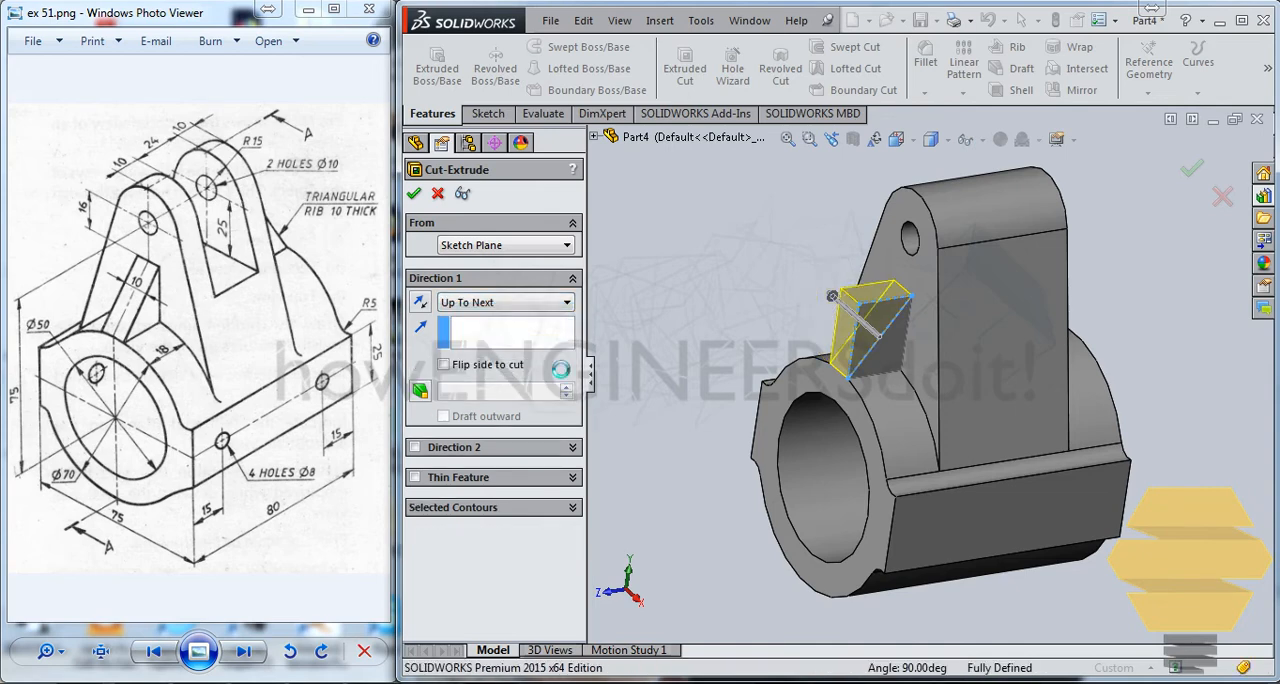
{"action": "key", "text": "Return"}
{"action": "key", "text": "Return"}
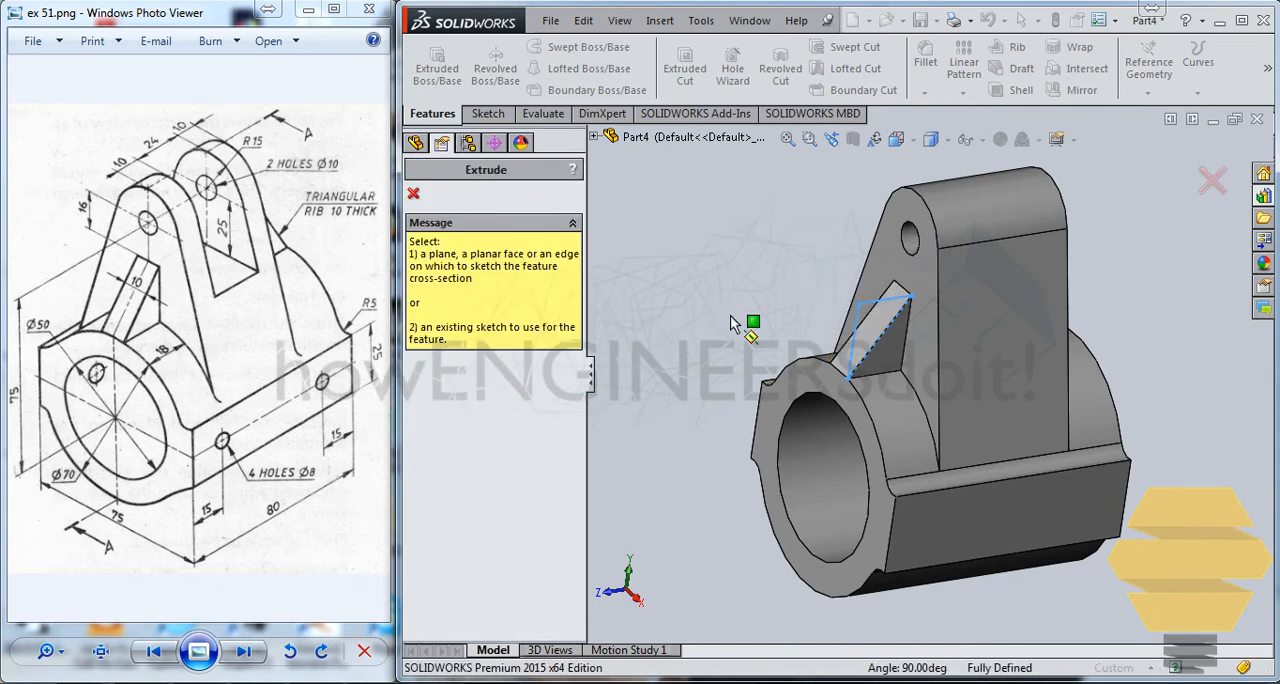
{"action": "middle_click_drag", "start_coordinate": [849, 291], "coordinate": [863, 343]}
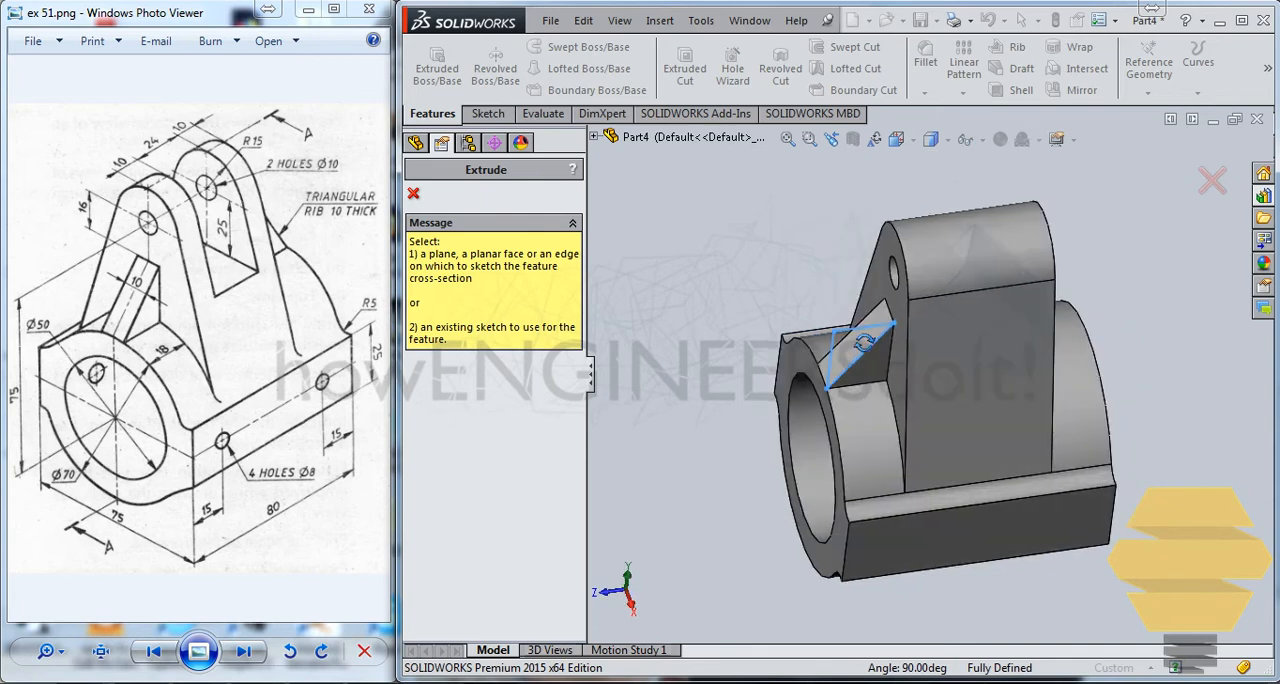
{"action": "left_click", "coordinate": [413, 193]}
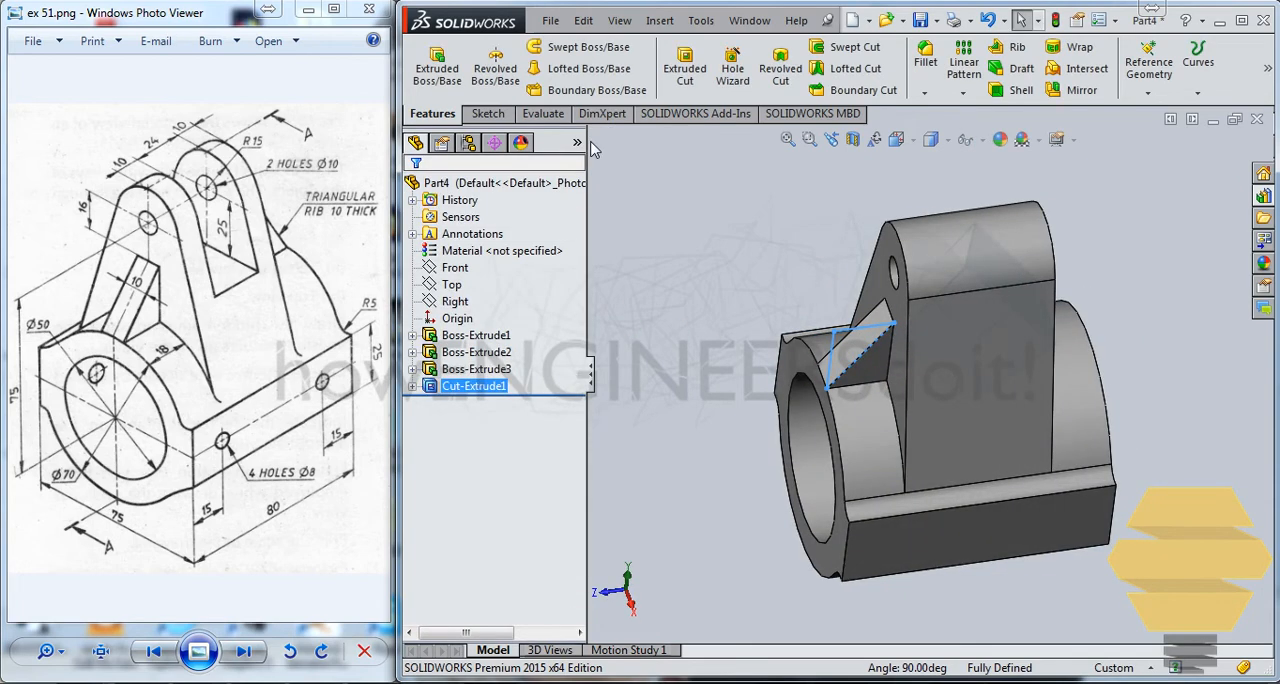
Mirror the rib features Boss-Extrude3 and Cut-Extrude1 about the Front plane.
{"action": "left_click", "coordinate": [484, 370], "text": "ctrl"}
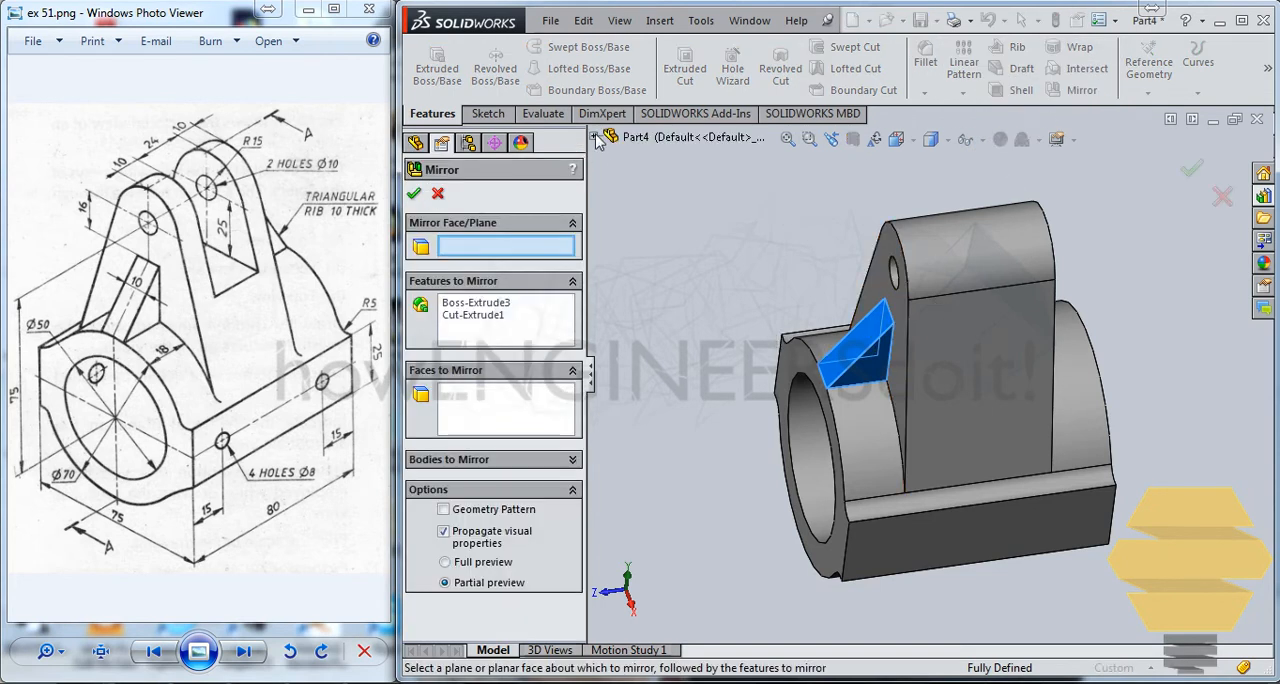
{"action": "left_click", "coordinate": [594, 136]}
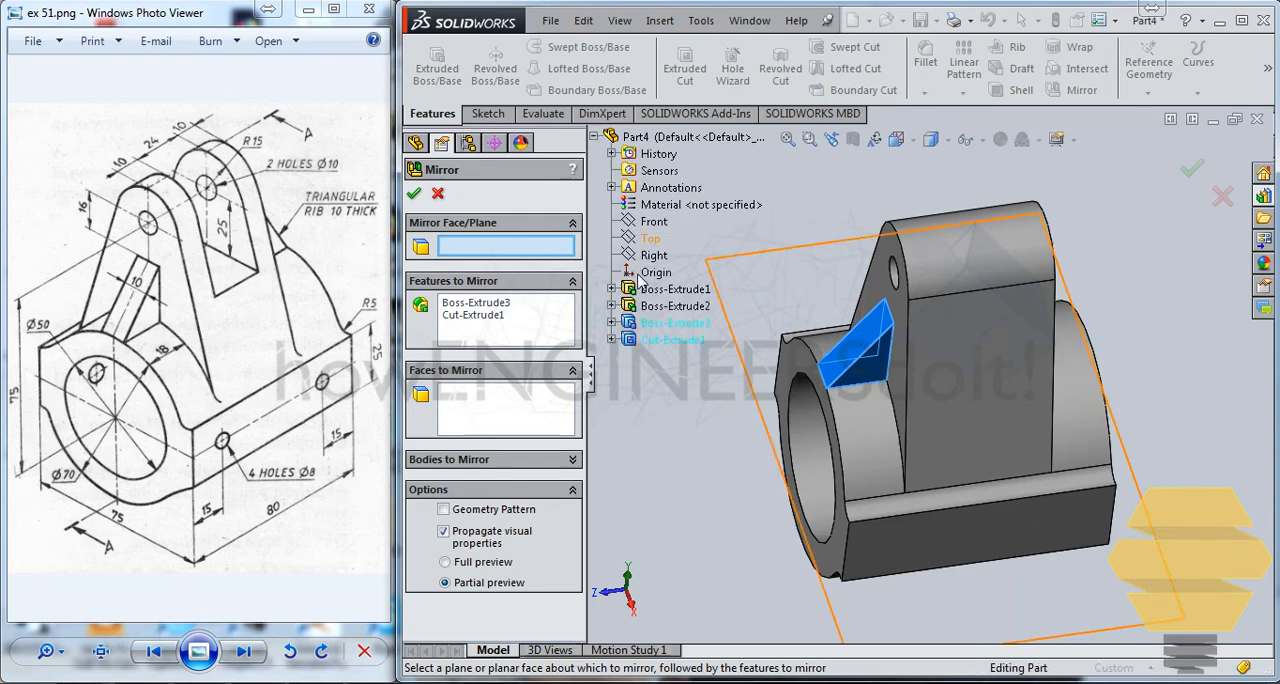
{"action": "left_click", "coordinate": [653, 222]}
{"action": "left_click", "coordinate": [1192, 170]}
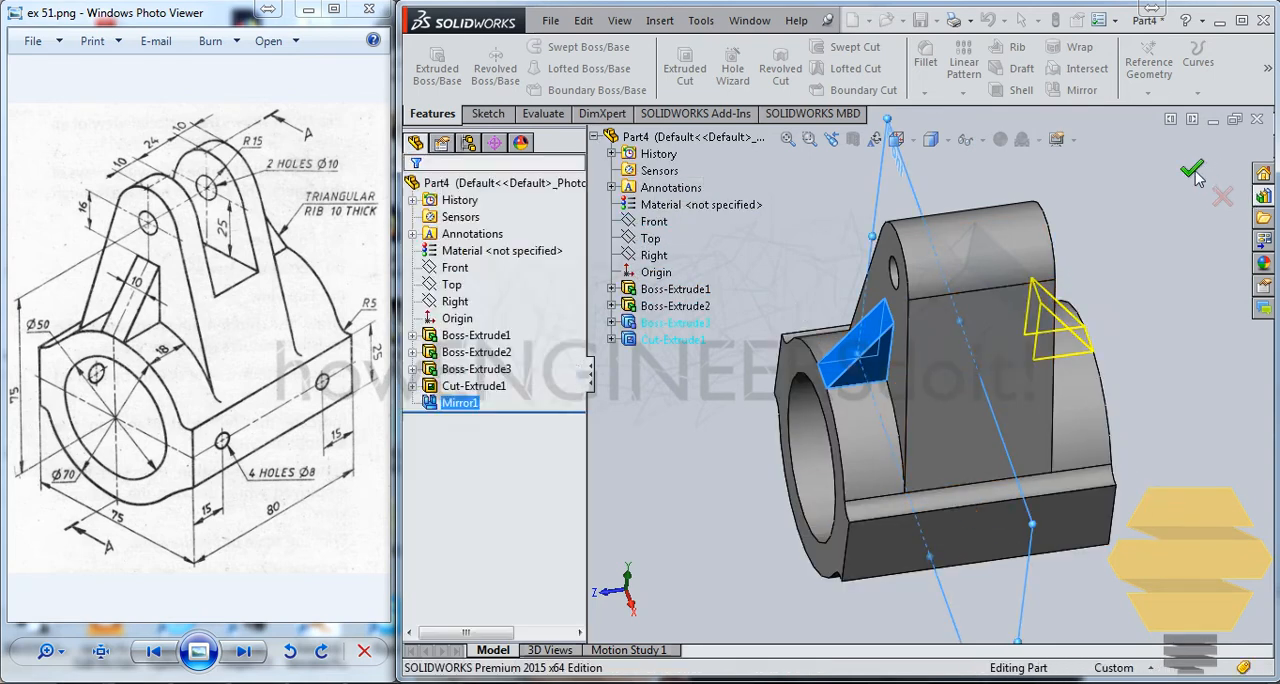
Start a new sketch on the flat rectangular side face of the cylindrical base.
{"action": "middle_click_drag", "start_coordinate": [945, 455], "coordinate": [818, 449]}
{"action": "middle_click_drag", "start_coordinate": [748, 430], "coordinate": [697, 476]}
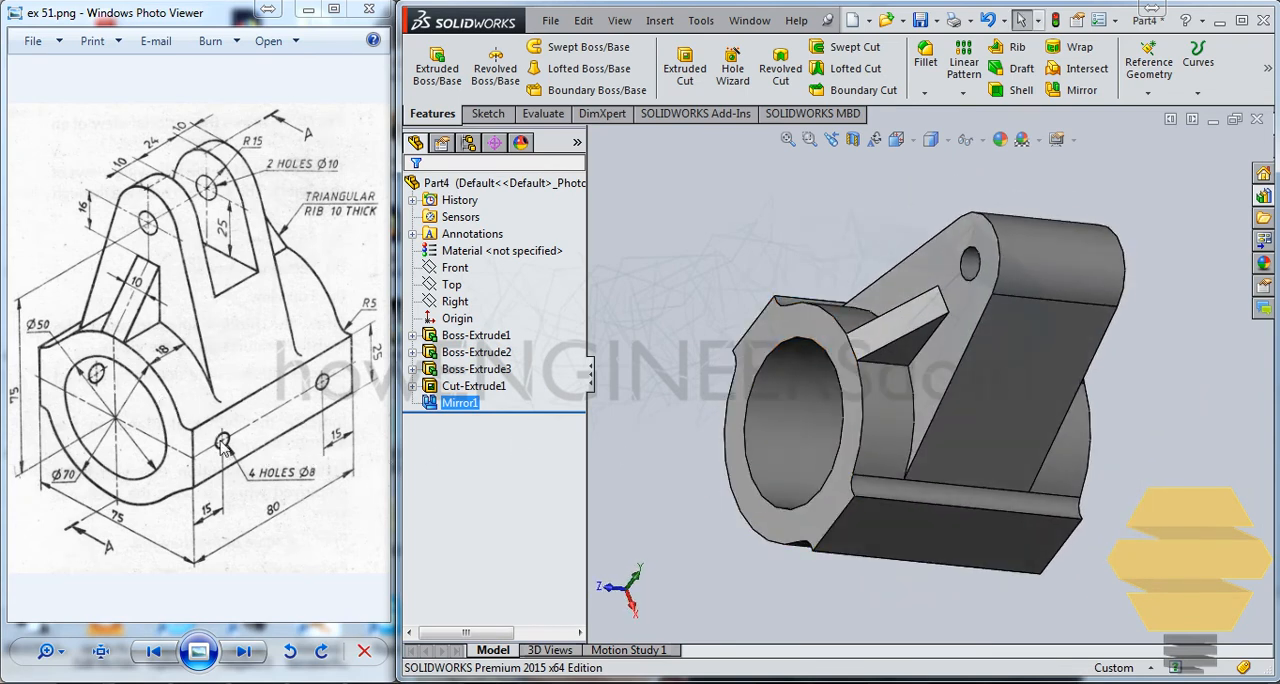
{"action": "left_click", "coordinate": [977, 517]}
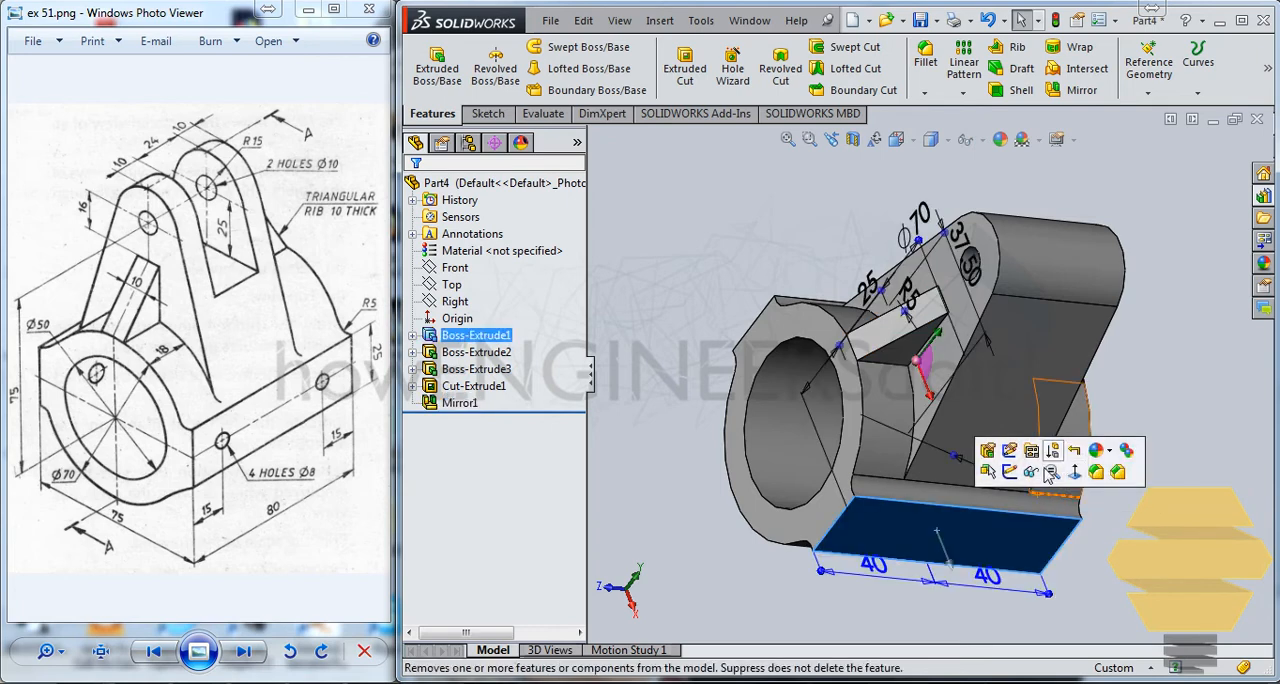
{"action": "left_click", "coordinate": [1005, 478]}
{"action": "scroll", "coordinate": [848, 456], "scroll_direction": "down", "scroll_amount": 3}
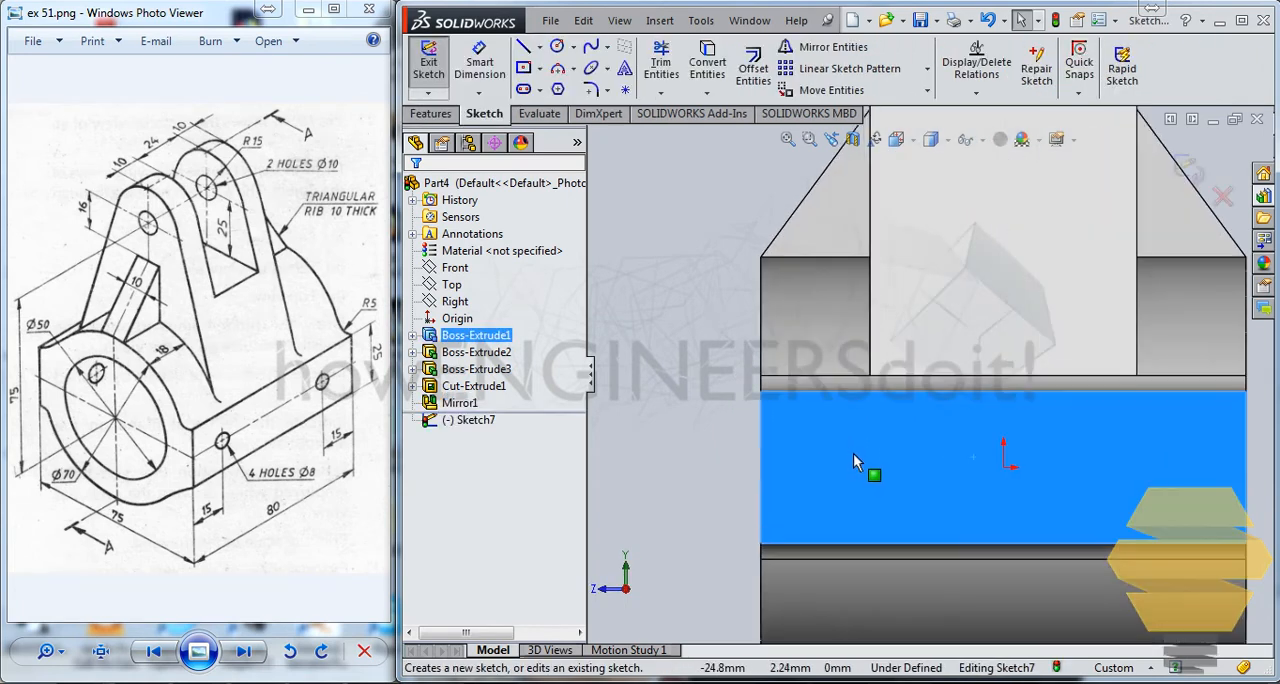
Draw a circle level with the origin near the front end of the face and set its diameter to 8 mm.
{"action": "left_click", "coordinate": [558, 47]}
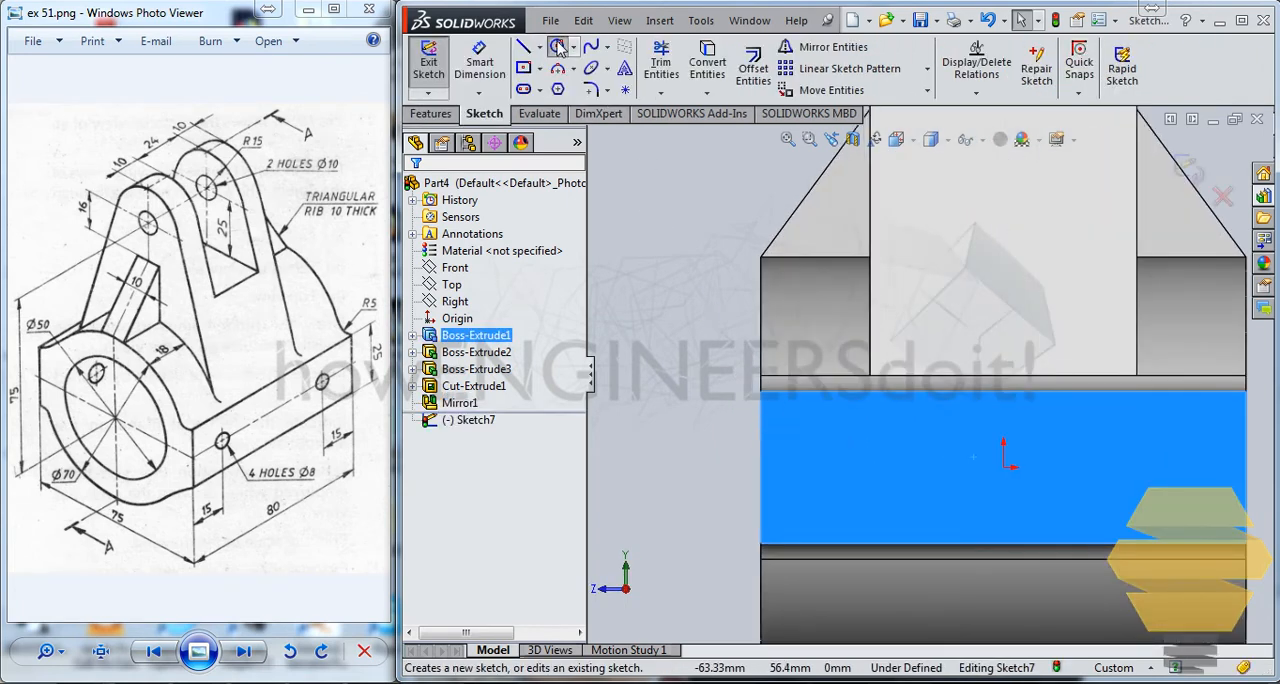
{"action": "left_click", "coordinate": [831, 467]}
{"action": "left_click", "coordinate": [848, 465]}
{"action": "key", "text": "Escape"}
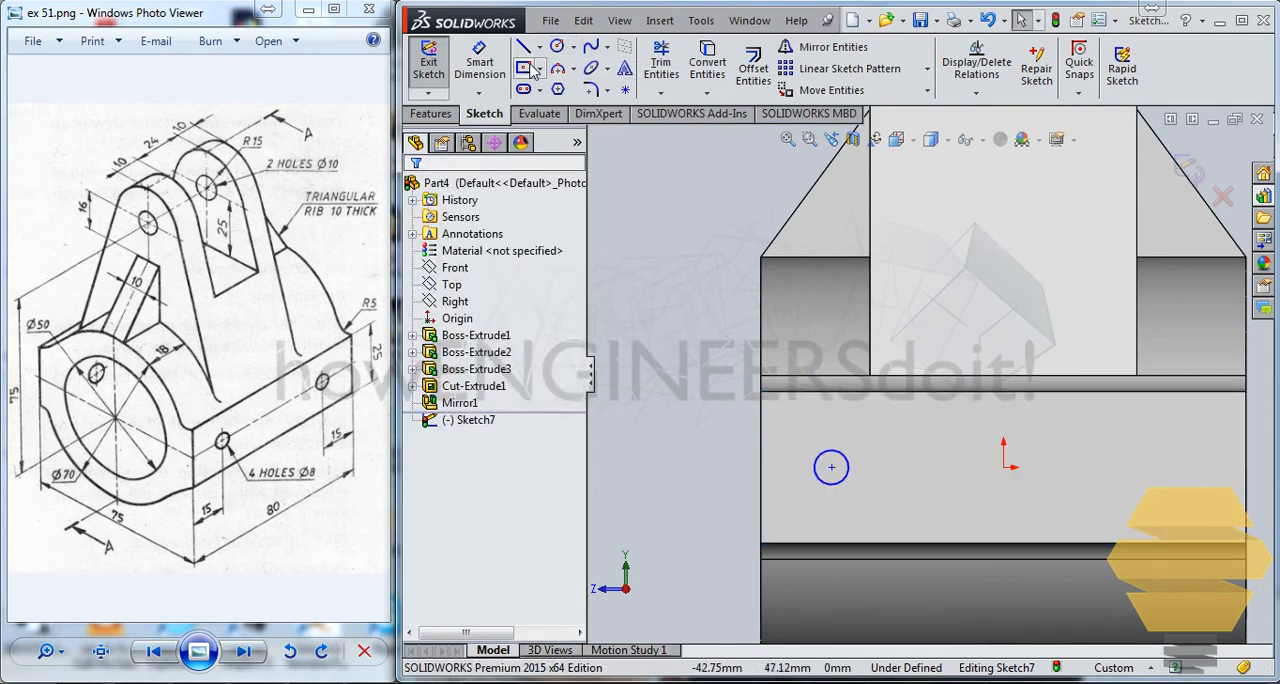
{"action": "left_click", "coordinate": [480, 62]}
{"action": "left_click", "coordinate": [831, 467]}
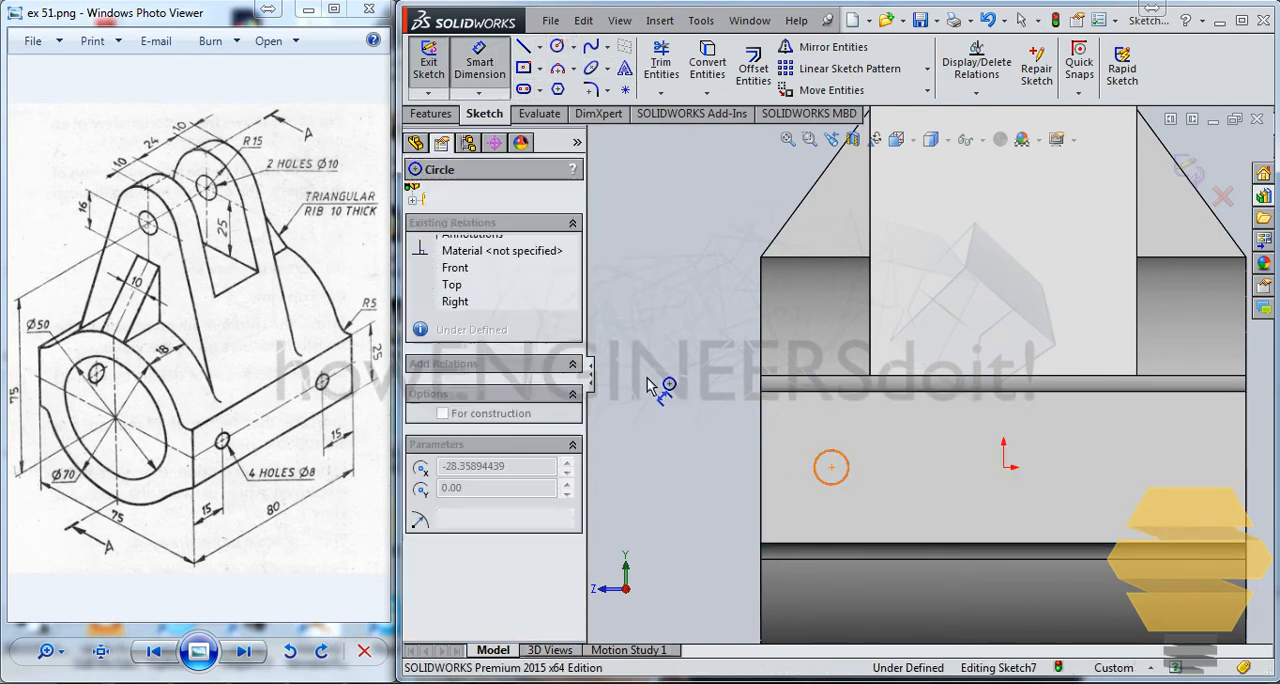
{"action": "left_click", "coordinate": [686, 433]}
{"action": "type", "text": "8"}
{"action": "key", "text": "Return"}
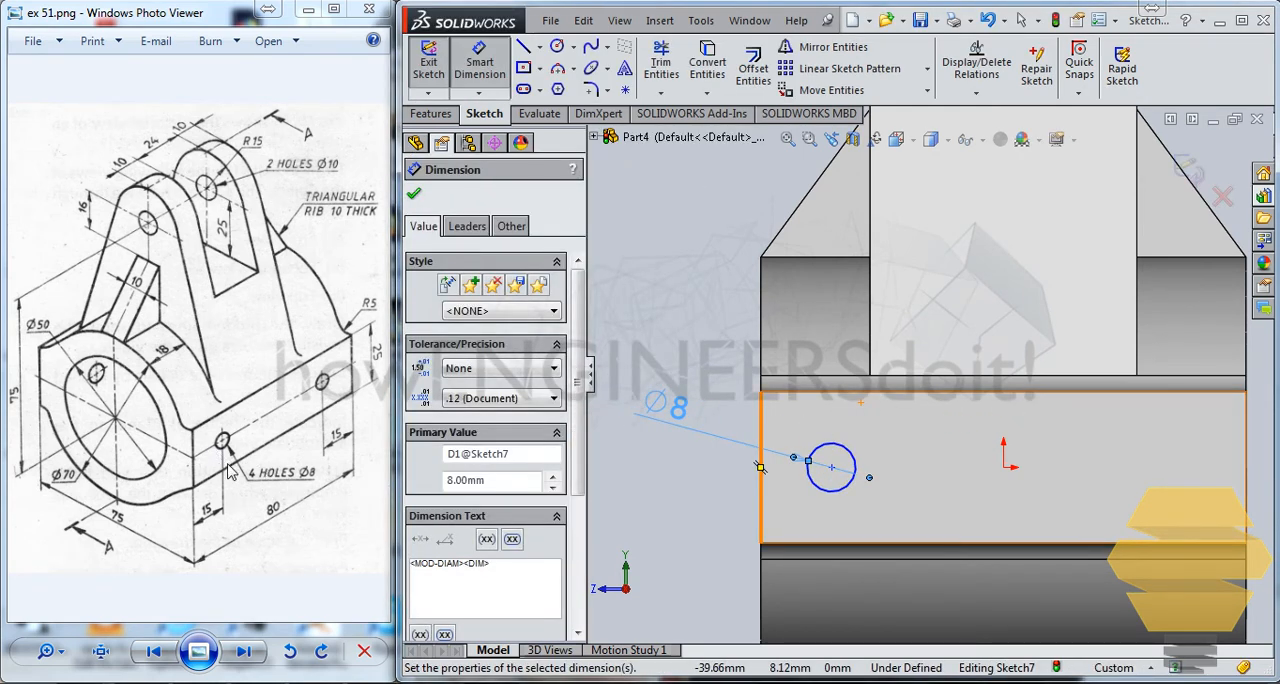
Dimension the circle's center 15 mm from the front vertical edge of the face.
{"action": "left_click", "coordinate": [831, 467]}
{"action": "left_click", "coordinate": [763, 482]}
{"action": "left_click", "coordinate": [680, 497]}
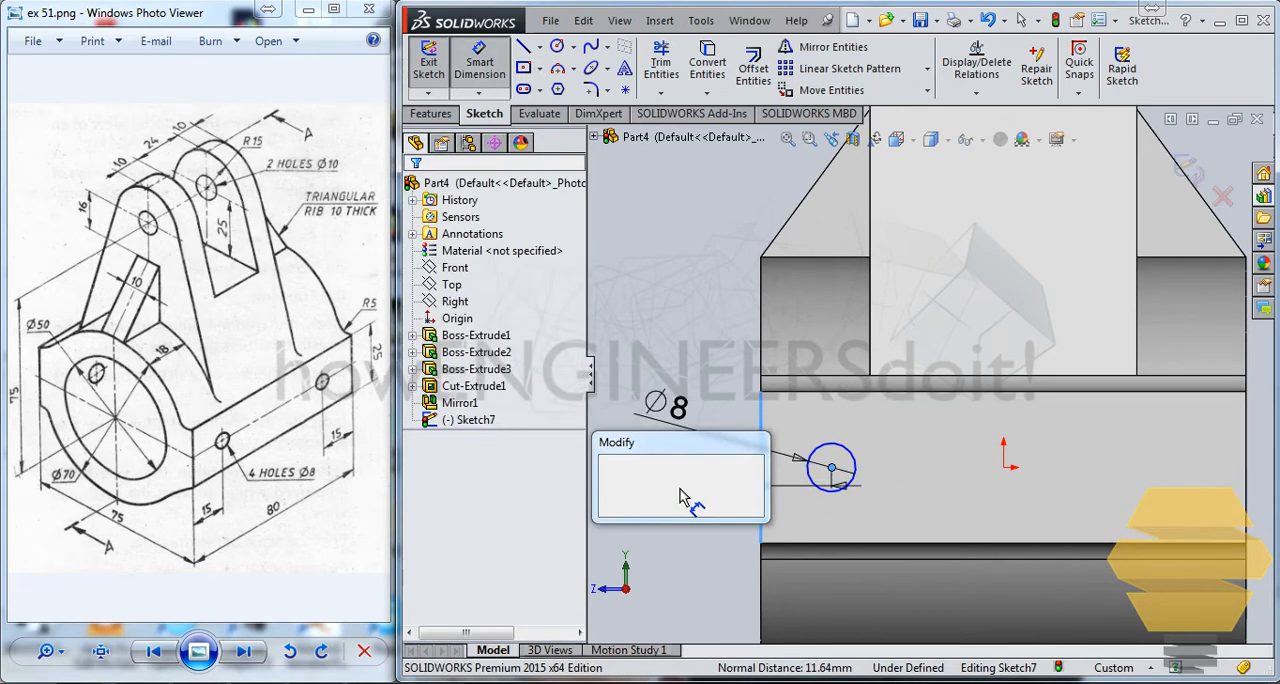
{"action": "type", "text": "15"}
{"action": "key", "text": "Return"}
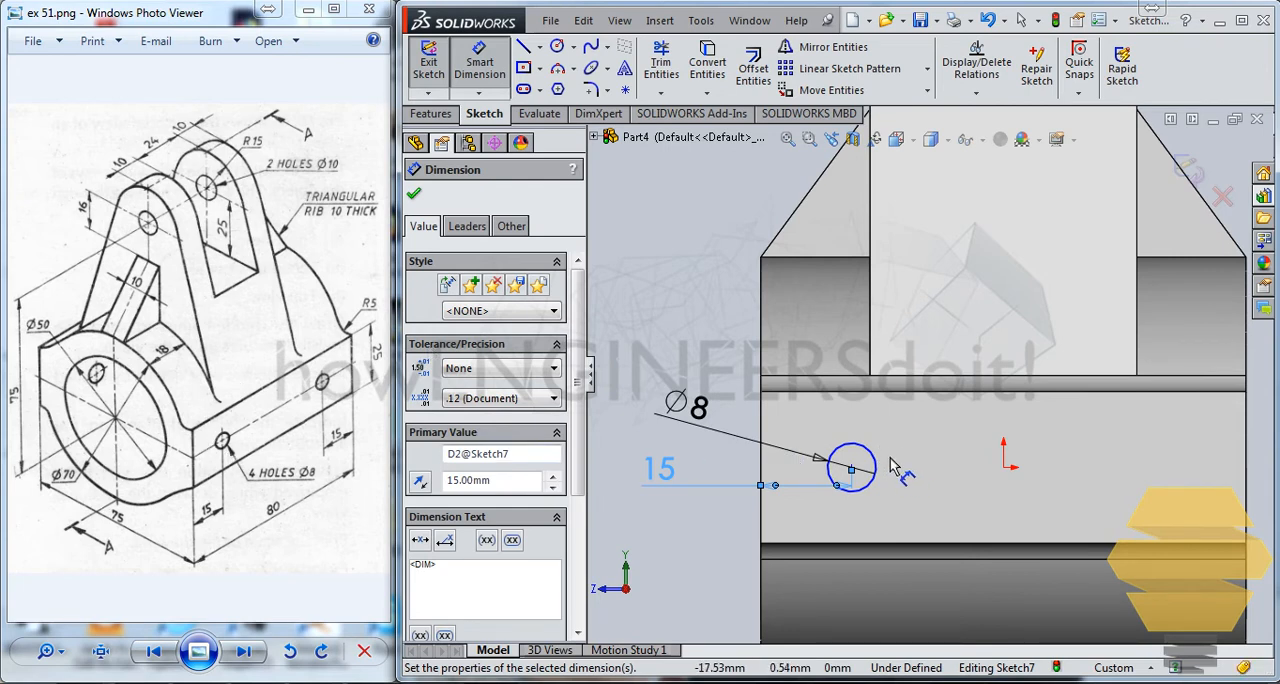
Add a Horizontal relation between the circle's center and the origin.
{"action": "key", "text": "Escape"}
{"action": "key", "text": "Escape"}
{"action": "left_click", "coordinate": [1004, 467]}
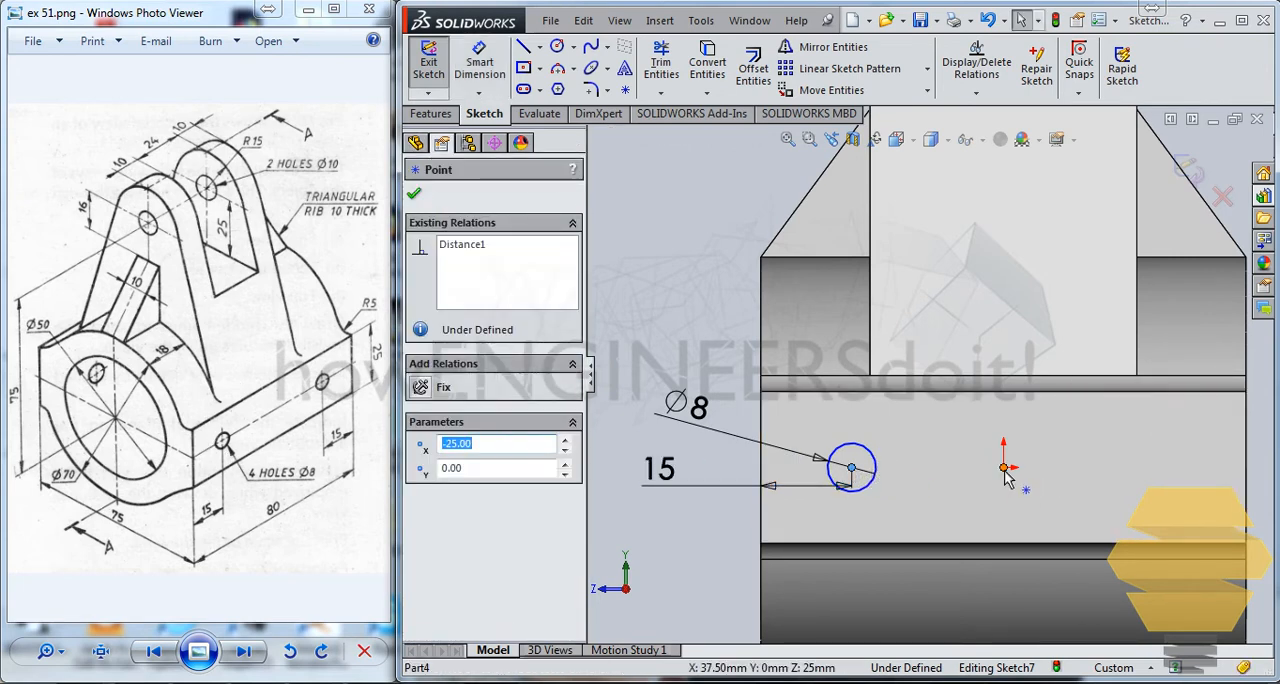
{"action": "left_click", "coordinate": [851, 467], "text": "ctrl"}
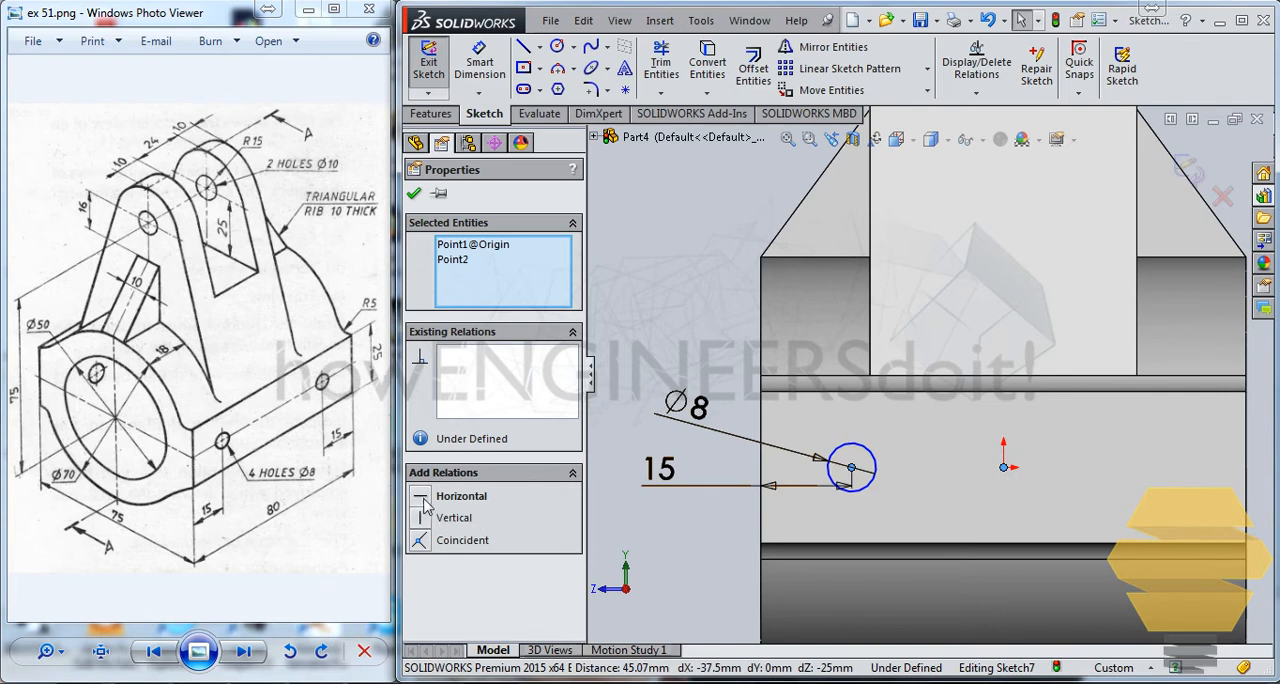
{"action": "left_click", "coordinate": [424, 500]}
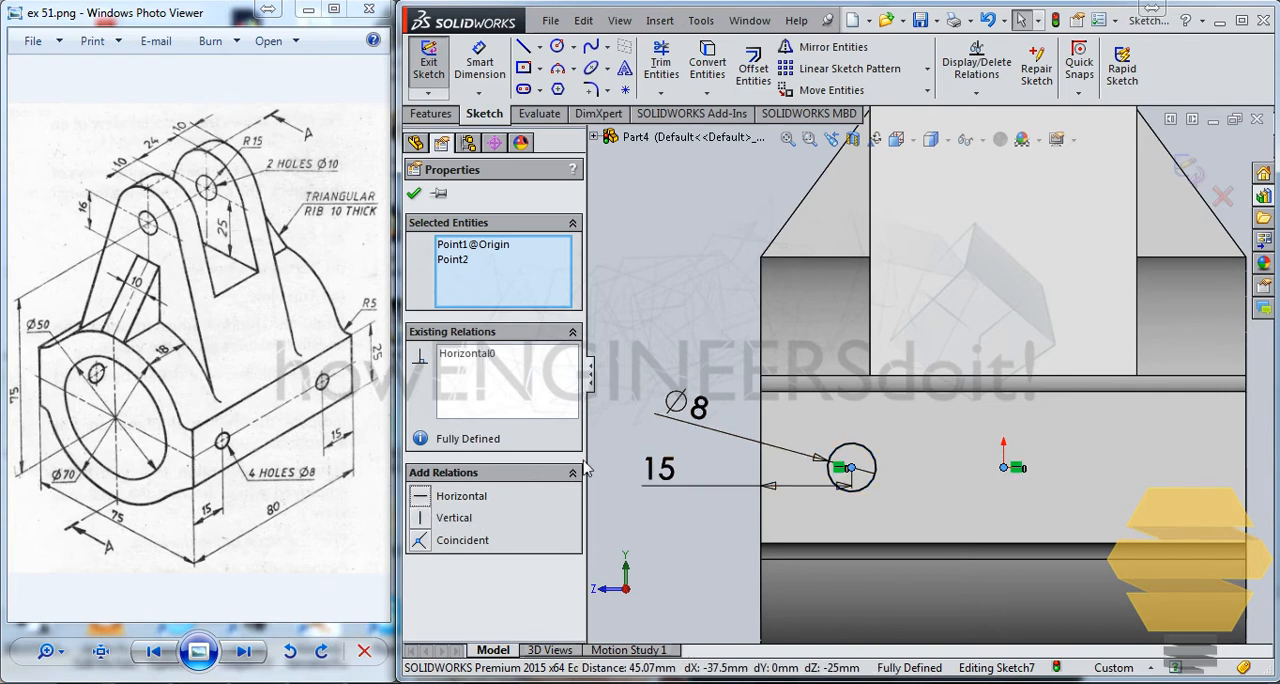
{"action": "left_click", "coordinate": [413, 193]}
{"action": "left_click", "coordinate": [875, 465]}
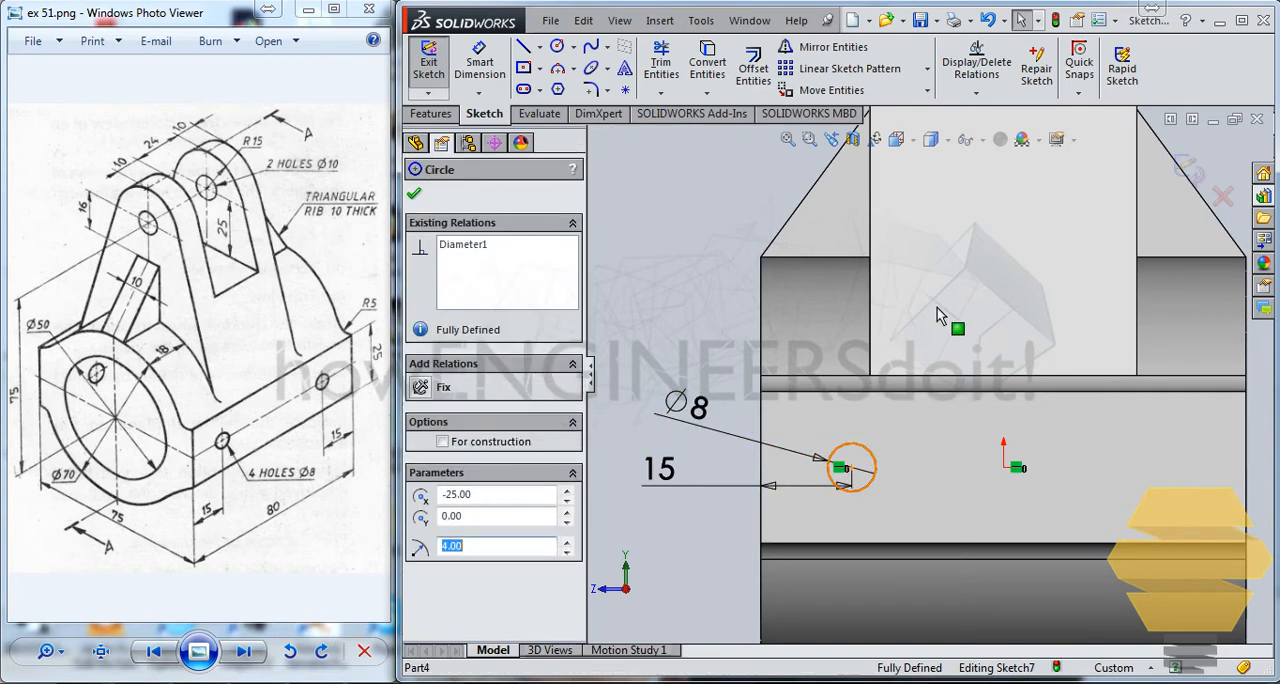
{"action": "key", "text": "Escape"}
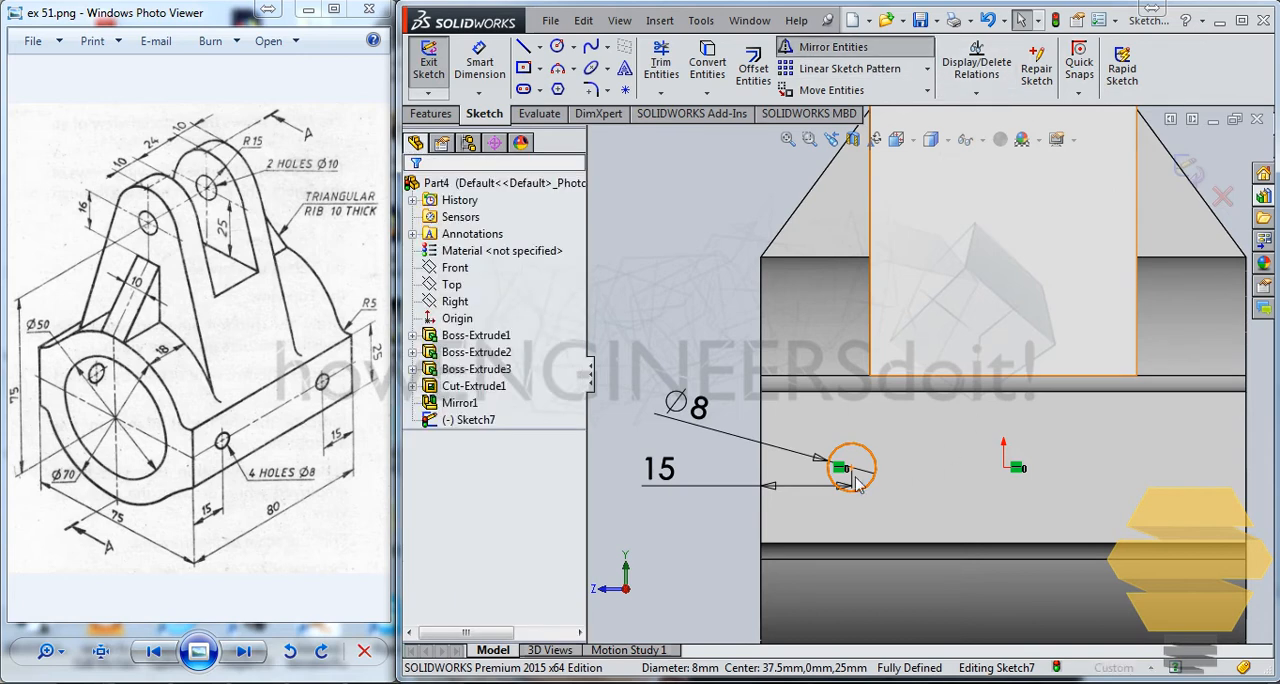
{"action": "left_click", "coordinate": [833, 47]}
{"action": "left_click", "coordinate": [538, 443]}
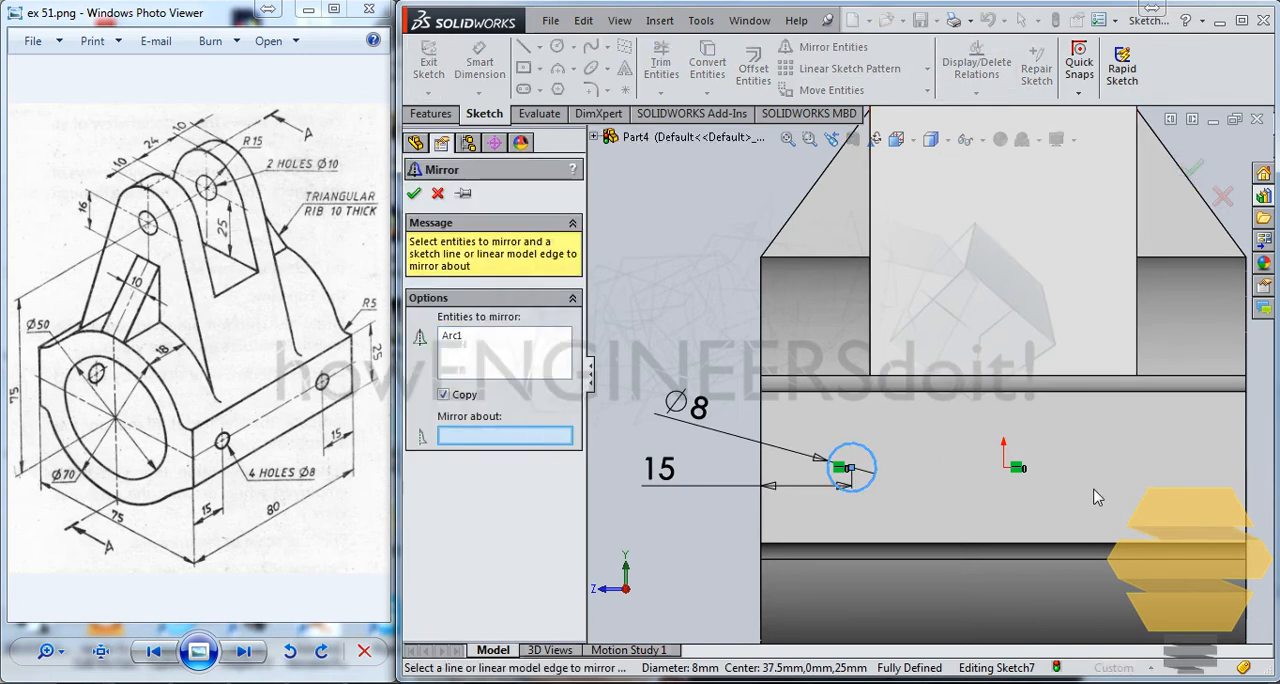
{"action": "middle_click_drag", "start_coordinate": [811, 431], "coordinate": [836, 457]}
{"action": "scroll", "coordinate": [834, 457], "scroll_direction": "up", "scroll_amount": 4}
{"action": "left_click", "coordinate": [595, 139]}
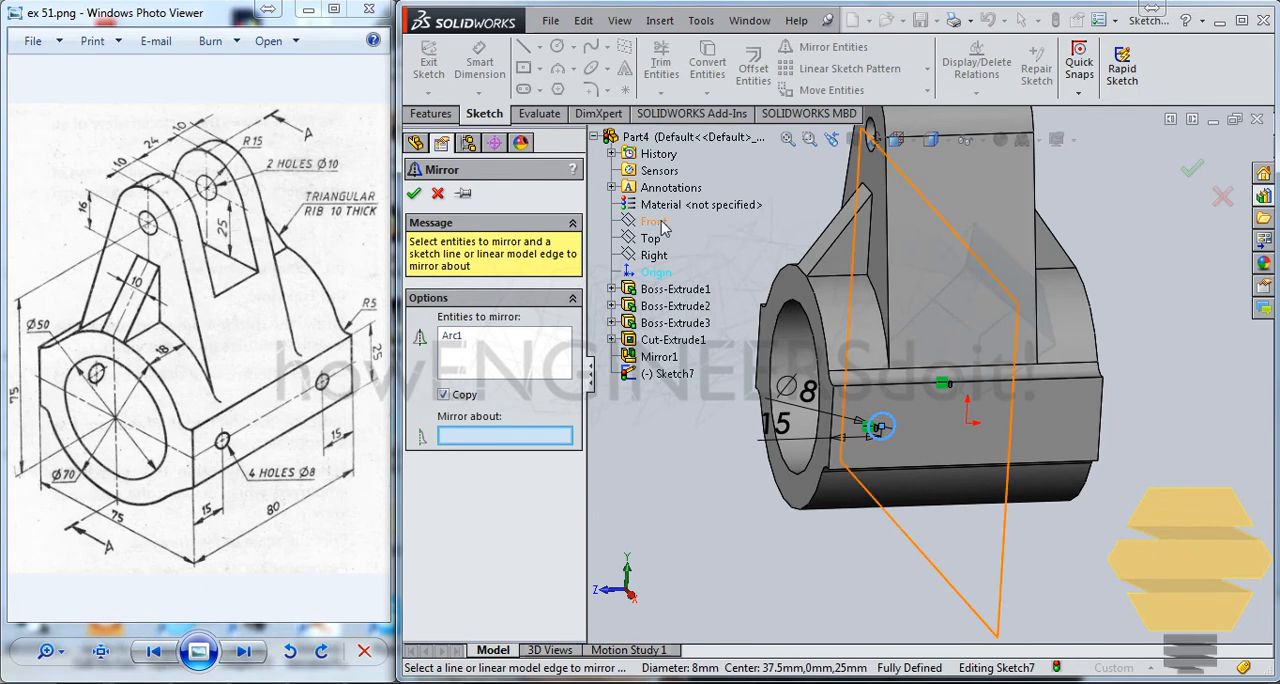
{"action": "scroll", "coordinate": [875, 418], "scroll_direction": "down", "scroll_amount": 5}
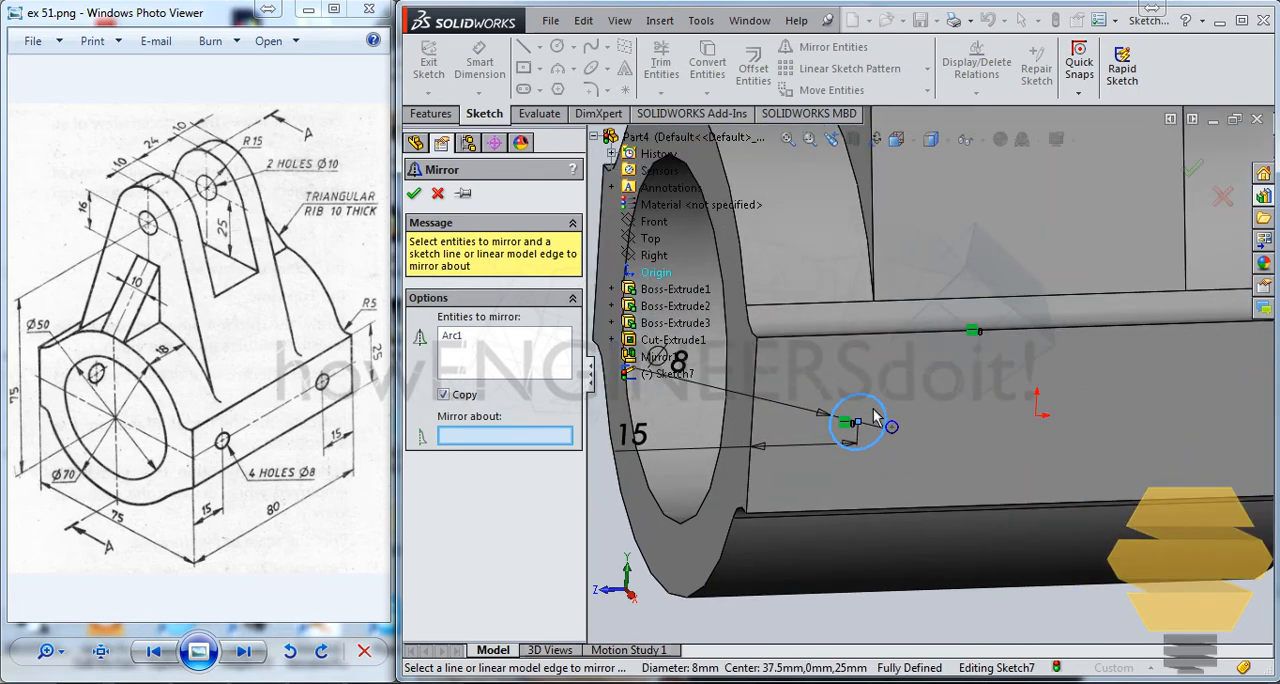
{"action": "key", "text": "Escape"}
Draw a centerline about 19 mm long downward from the origin and make it vertical.
{"action": "left_click", "coordinate": [538, 47]}
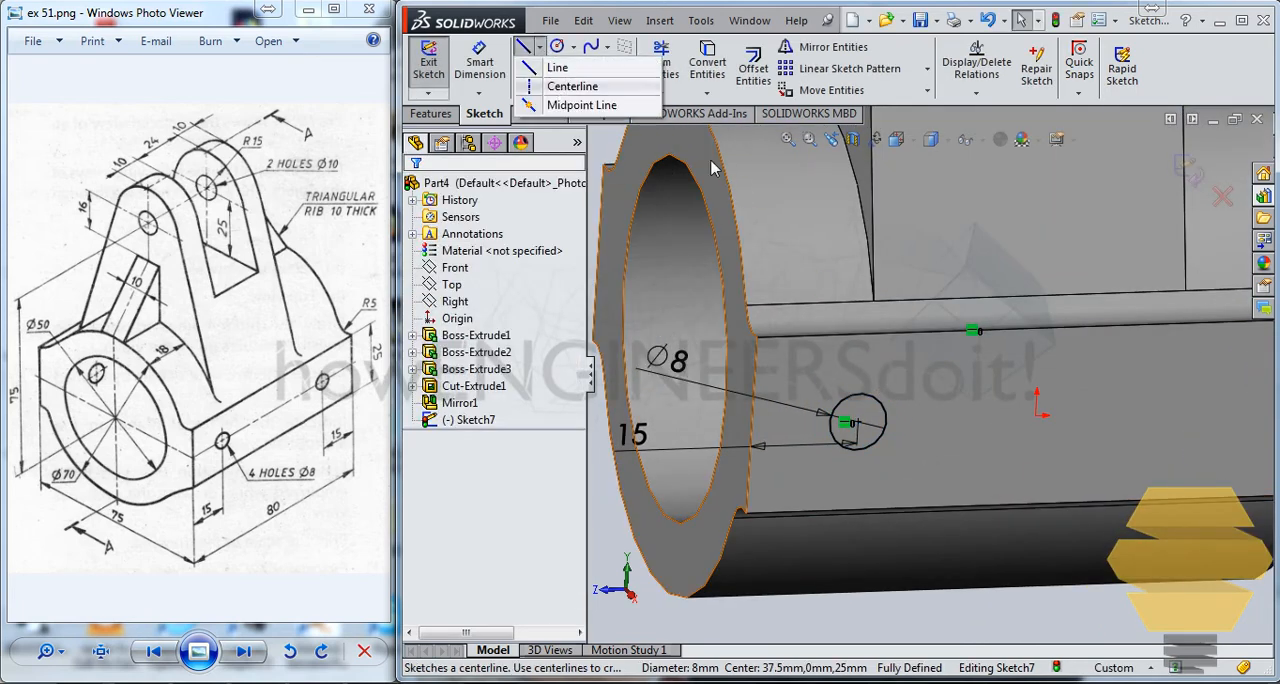
{"action": "left_click", "coordinate": [572, 86]}
{"action": "left_click", "coordinate": [1037, 410]}
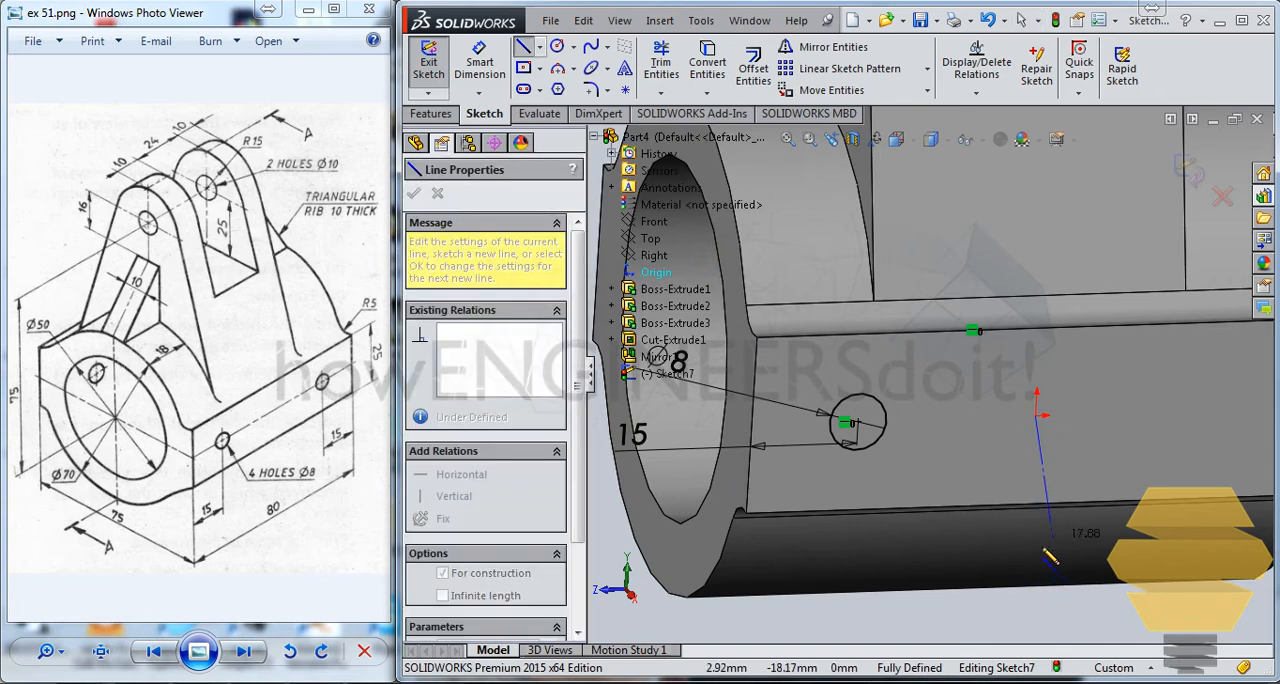
{"action": "double_click", "coordinate": [1040, 546]}
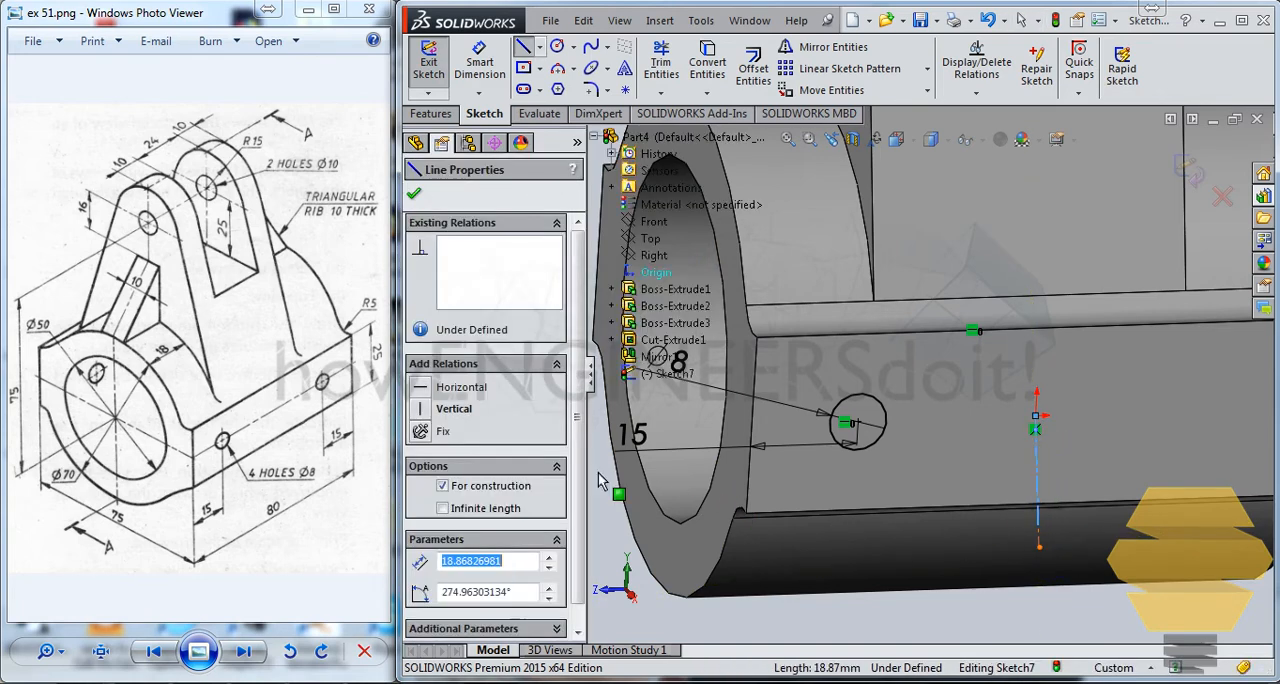
{"action": "key", "text": "Escape"}
{"action": "left_click", "coordinate": [424, 411]}
{"action": "key", "text": "Escape"}
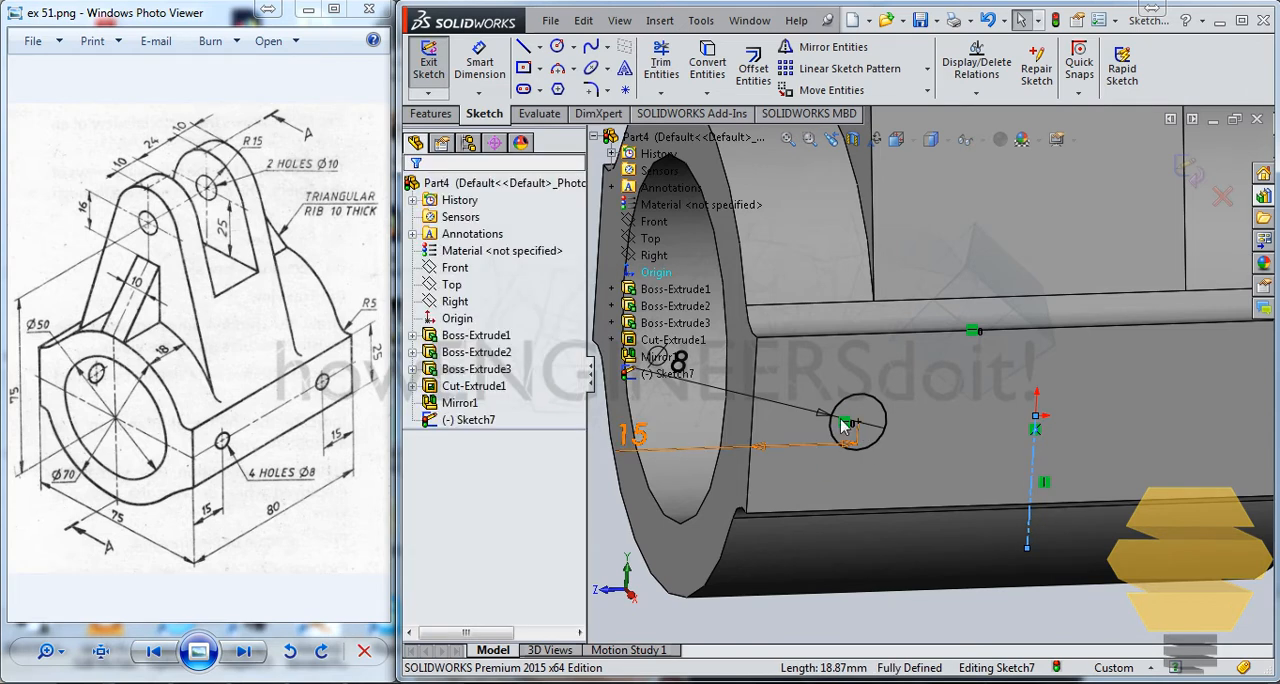
Mirror the 8 mm circle about the vertical centerline through the origin.
{"action": "left_click", "coordinate": [872, 398]}
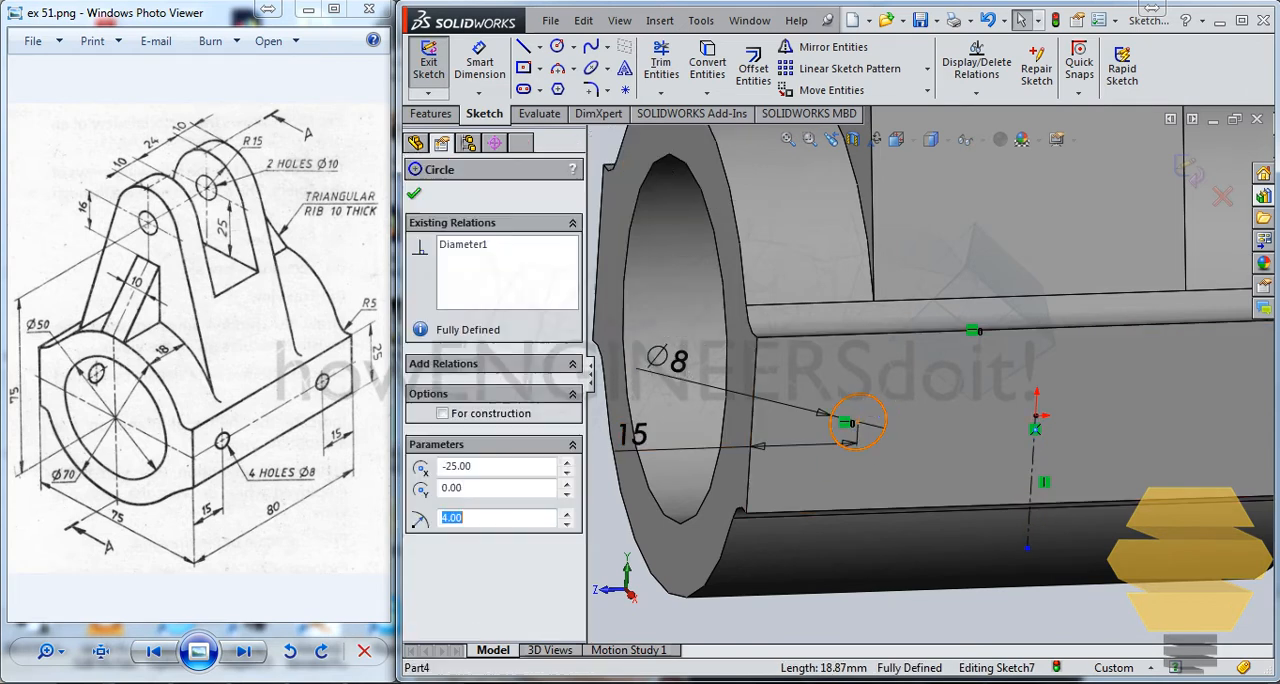
{"action": "left_click", "coordinate": [830, 47]}
{"action": "left_click", "coordinate": [478, 438]}
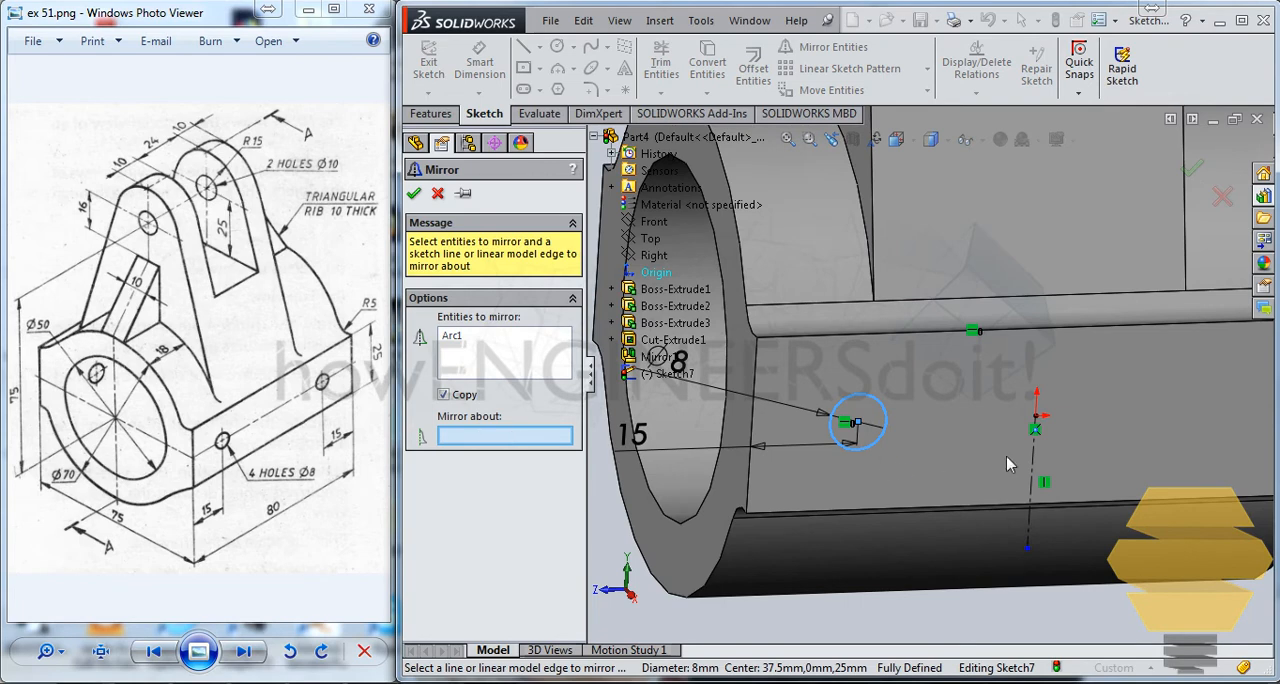
{"action": "left_click", "coordinate": [1035, 468]}
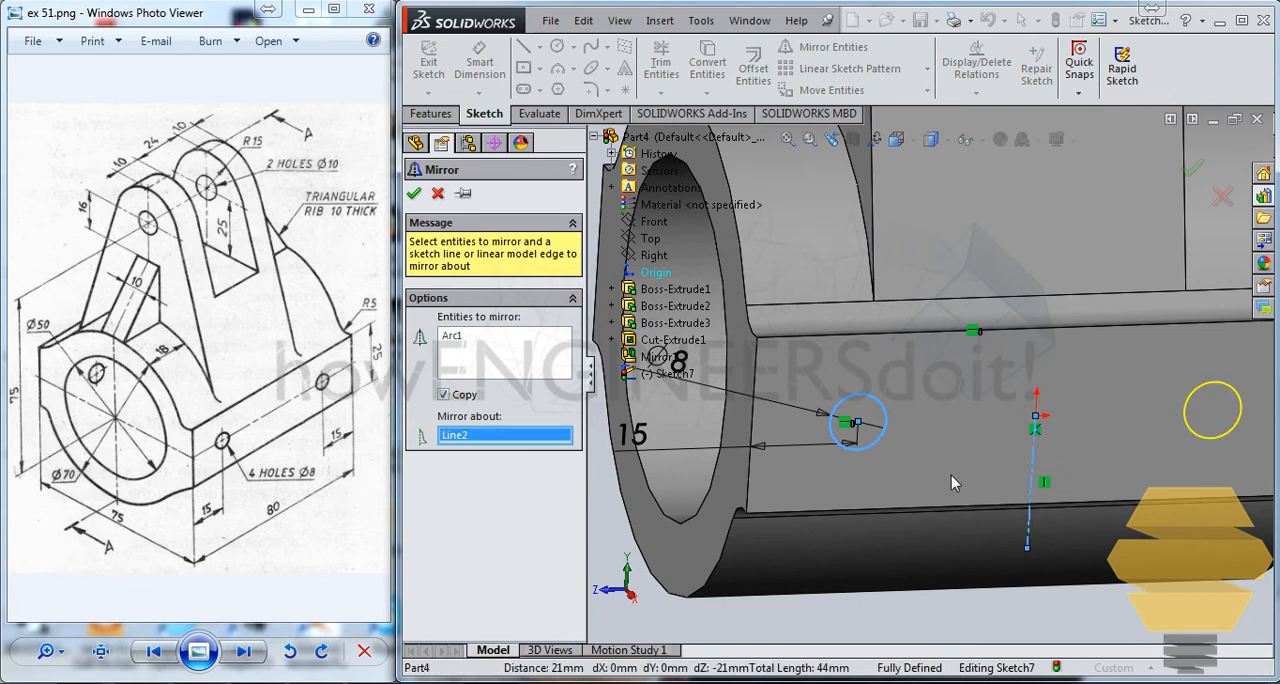
{"action": "left_click", "coordinate": [1195, 171]}
{"action": "scroll", "coordinate": [1012, 362], "scroll_direction": "down", "scroll_amount": 3}
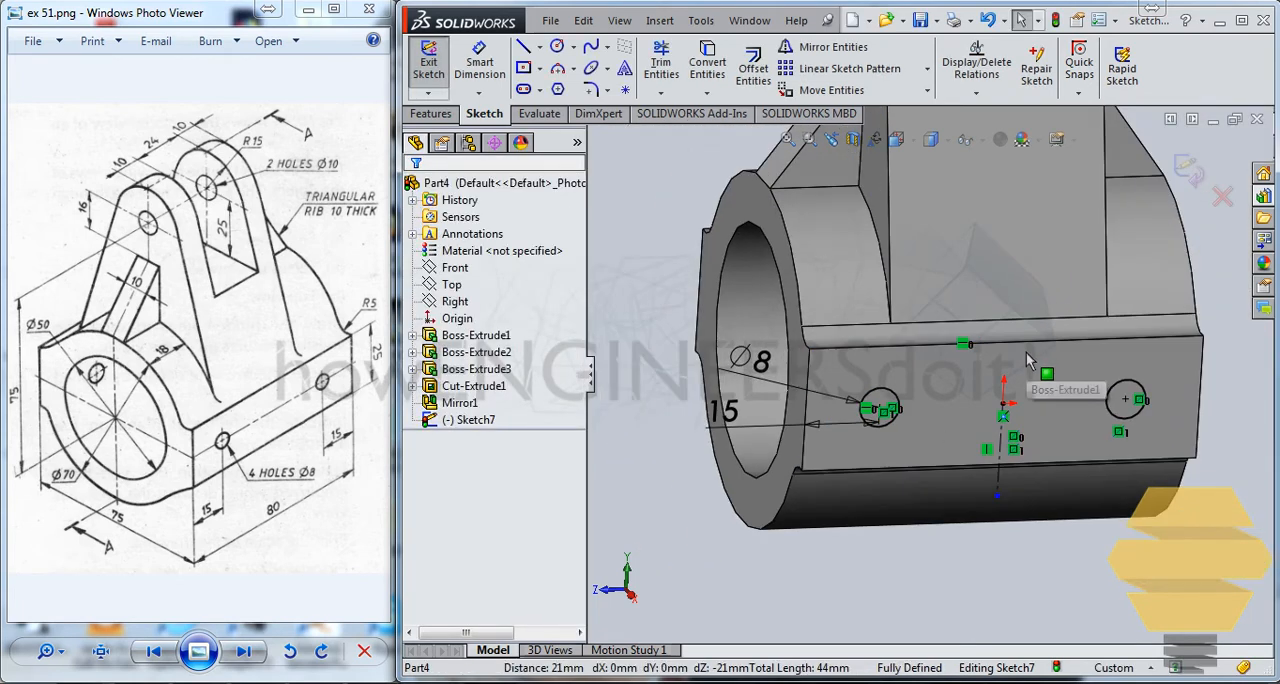
Finish the hole sketch and extrude-cut both 8 mm circles with the Through All end condition.
{"action": "left_click", "coordinate": [1190, 172]}
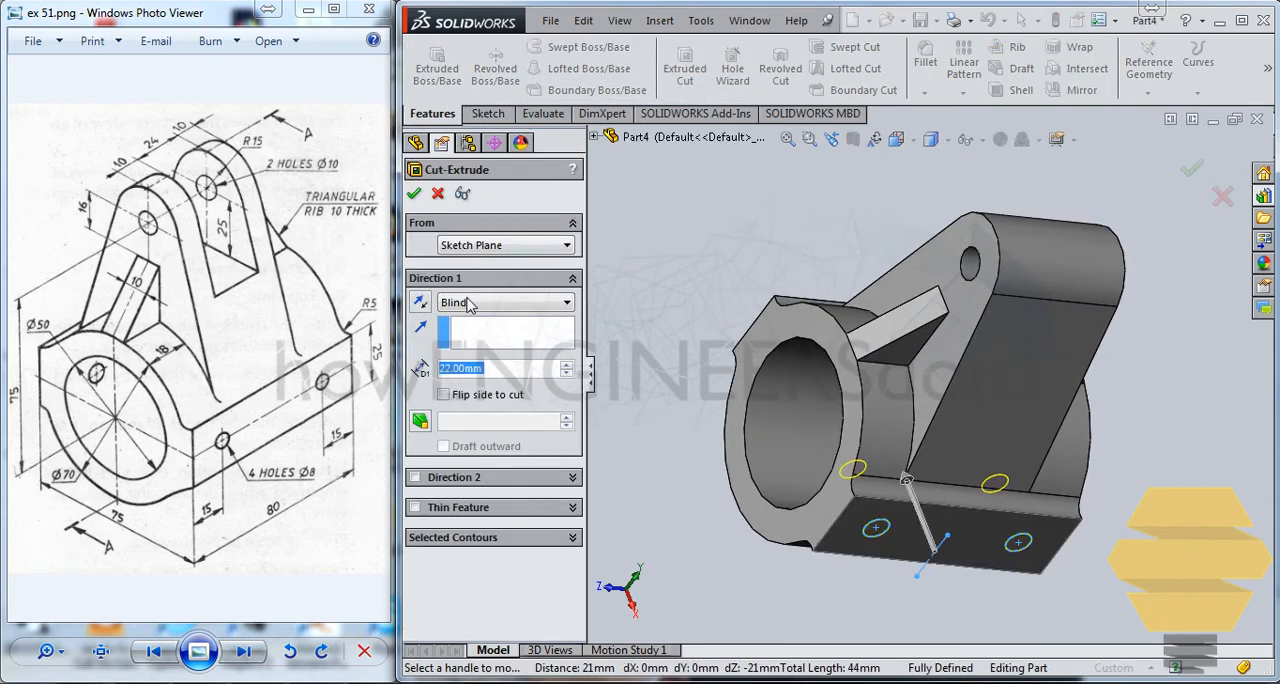
{"action": "left_click", "coordinate": [469, 305]}
{"action": "left_click", "coordinate": [470, 331]}
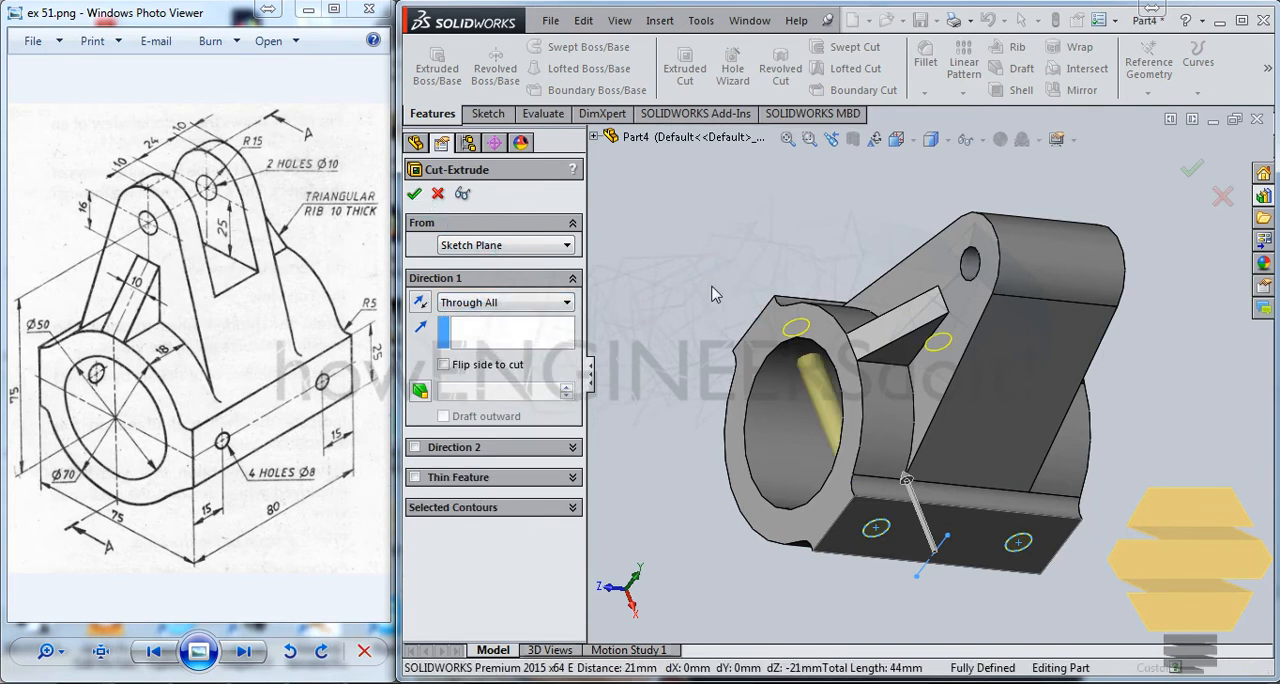
{"action": "key", "text": "Return"}
{"action": "mouse_move", "coordinate": [770, 470]}
{"action": "middle_mouse_down"}
{"action": "mouse_move", "coordinate": [873, 529]}
{"action": "mouse_move", "coordinate": [963, 319]}
{"action": "mouse_move", "coordinate": [916, 250]}
{"action": "mouse_move", "coordinate": [975, 455]}
{"action": "mouse_move", "coordinate": [945, 460]}
{"action": "mouse_move", "coordinate": [935, 490]}
{"action": "mouse_move", "coordinate": [928, 468]}
{"action": "middle_mouse_up"}
{"action": "mouse_move", "coordinate": [1001, 423]}
{"action": "middle_mouse_down"}
{"action": "mouse_move", "coordinate": [928, 465]}
{"action": "mouse_move", "coordinate": [1028, 456]}
{"action": "middle_mouse_up"}
{"action": "scroll", "coordinate": [933, 376], "scroll_direction": "down", "scroll_amount": 2}
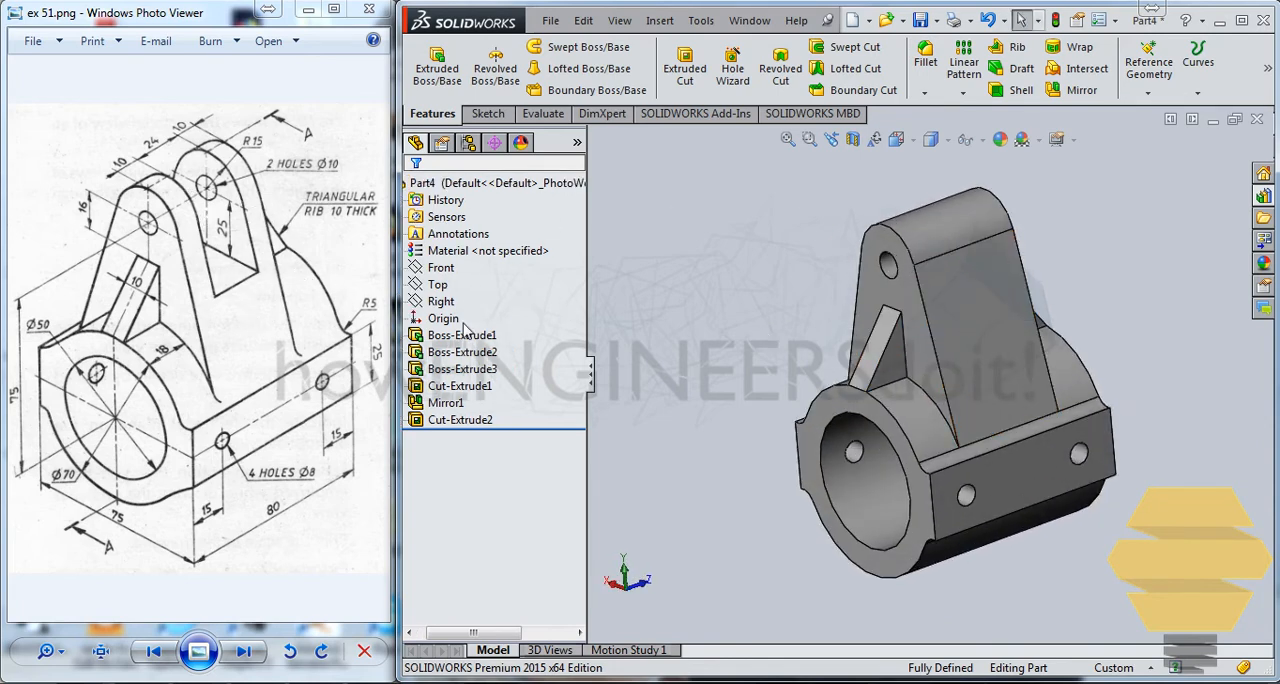
Start a sketch on the Right plane and draw a corner rectangle about 20 mm wide and 65 mm high, extending above the upright lug.
{"action": "middle_click_drag", "start_coordinate": [930, 378], "coordinate": [922, 340]}
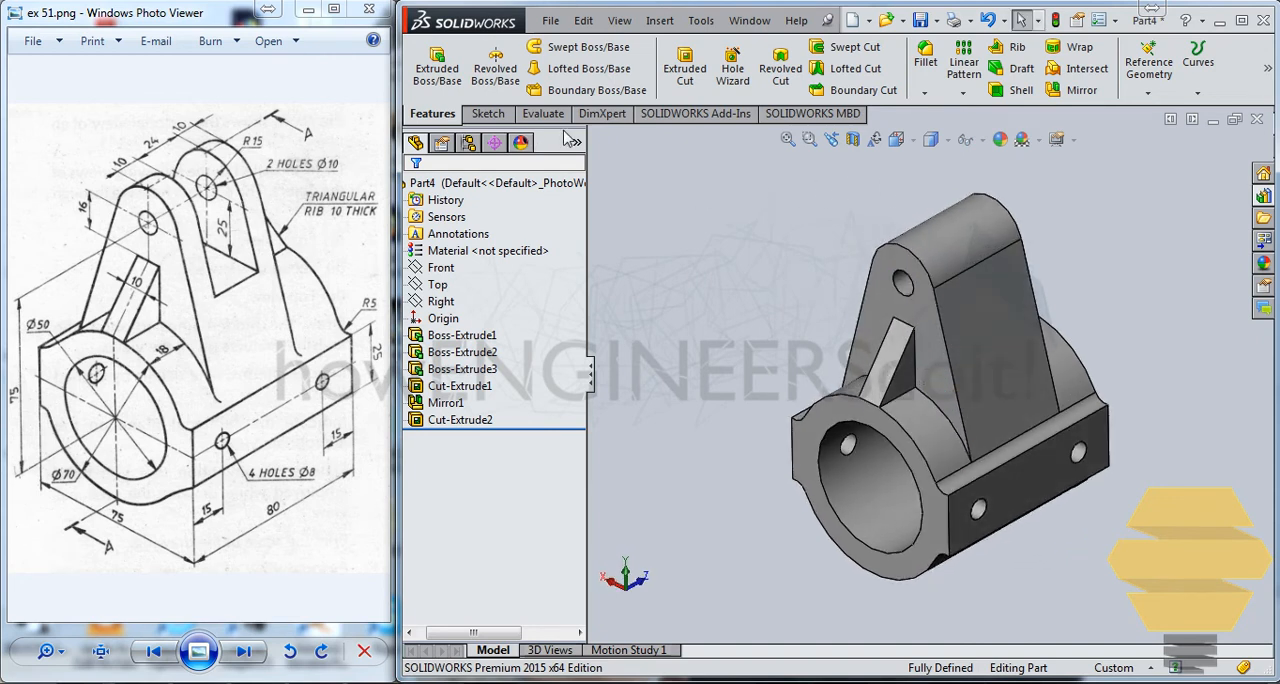
{"action": "left_click", "coordinate": [438, 285]}
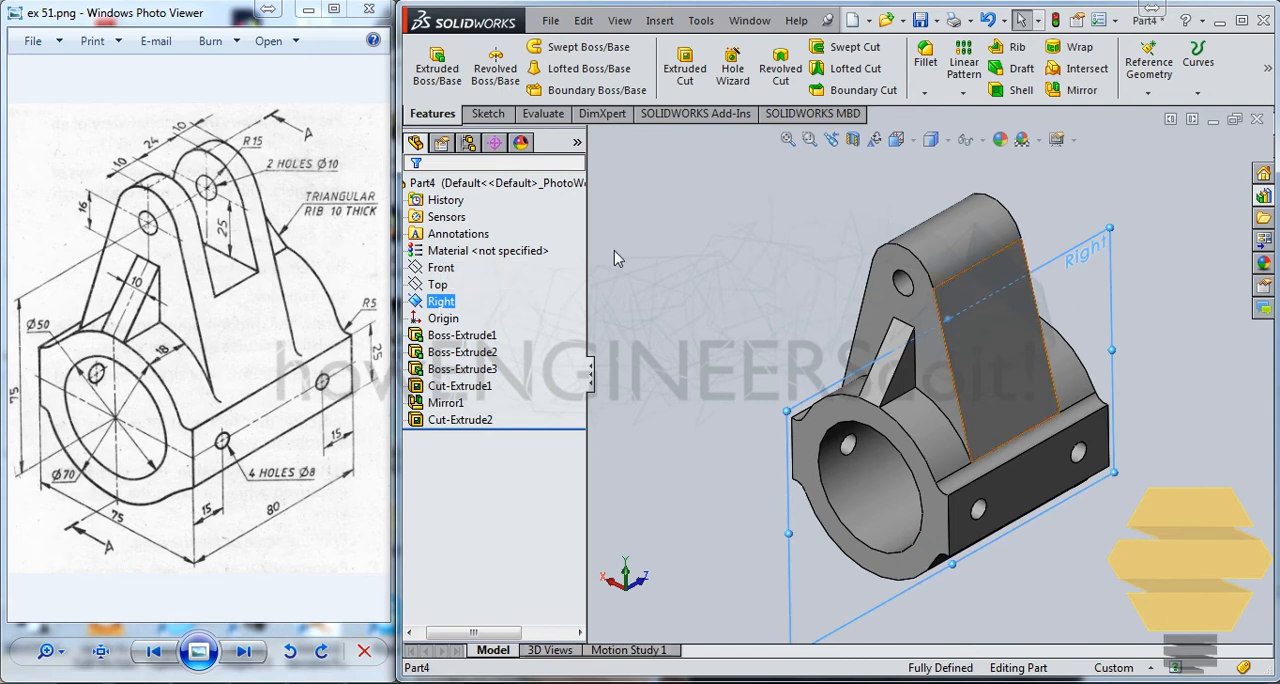
{"action": "right_click", "coordinate": [449, 301]}
{"action": "left_click", "coordinate": [461, 270]}
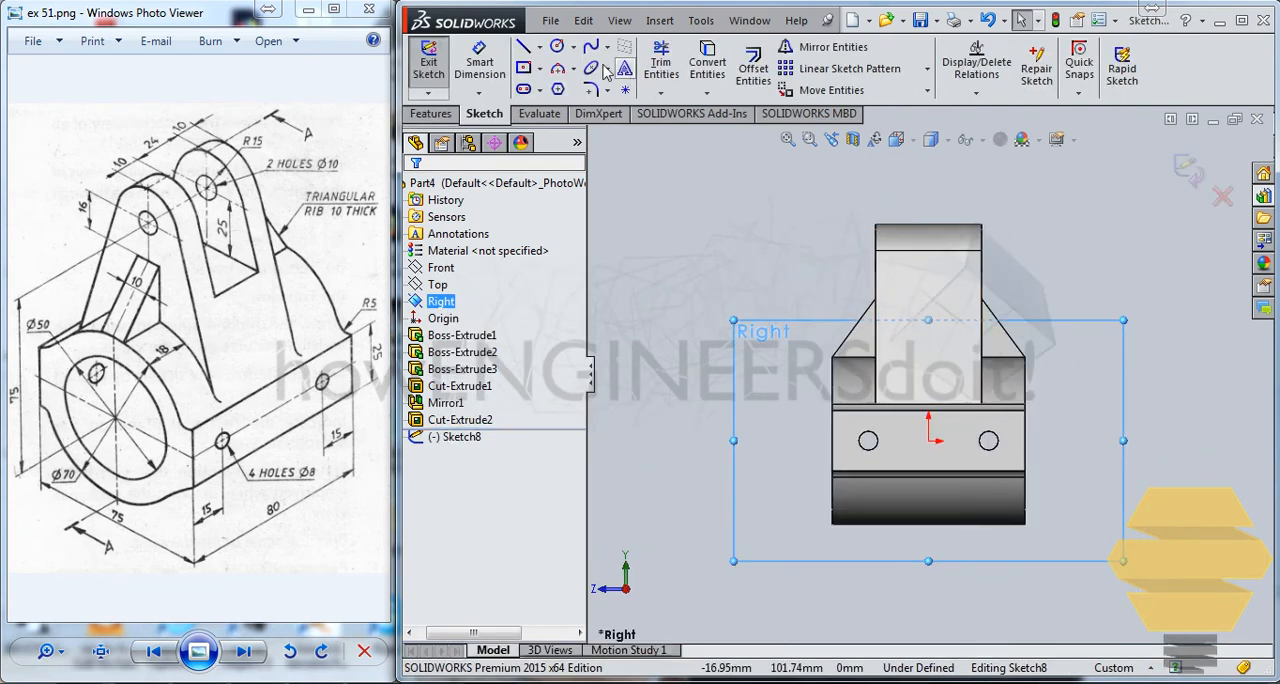
{"action": "left_click", "coordinate": [540, 75]}
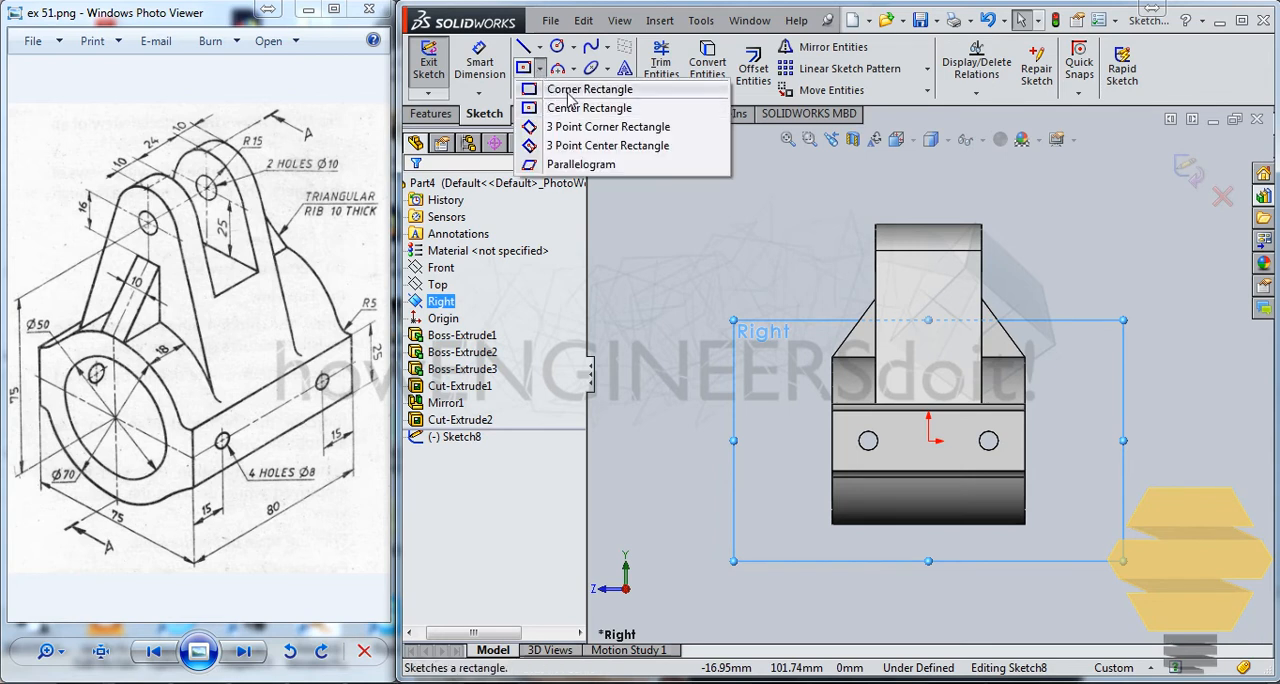
{"action": "left_click", "coordinate": [575, 89]}
{"action": "left_click", "coordinate": [900, 196]}
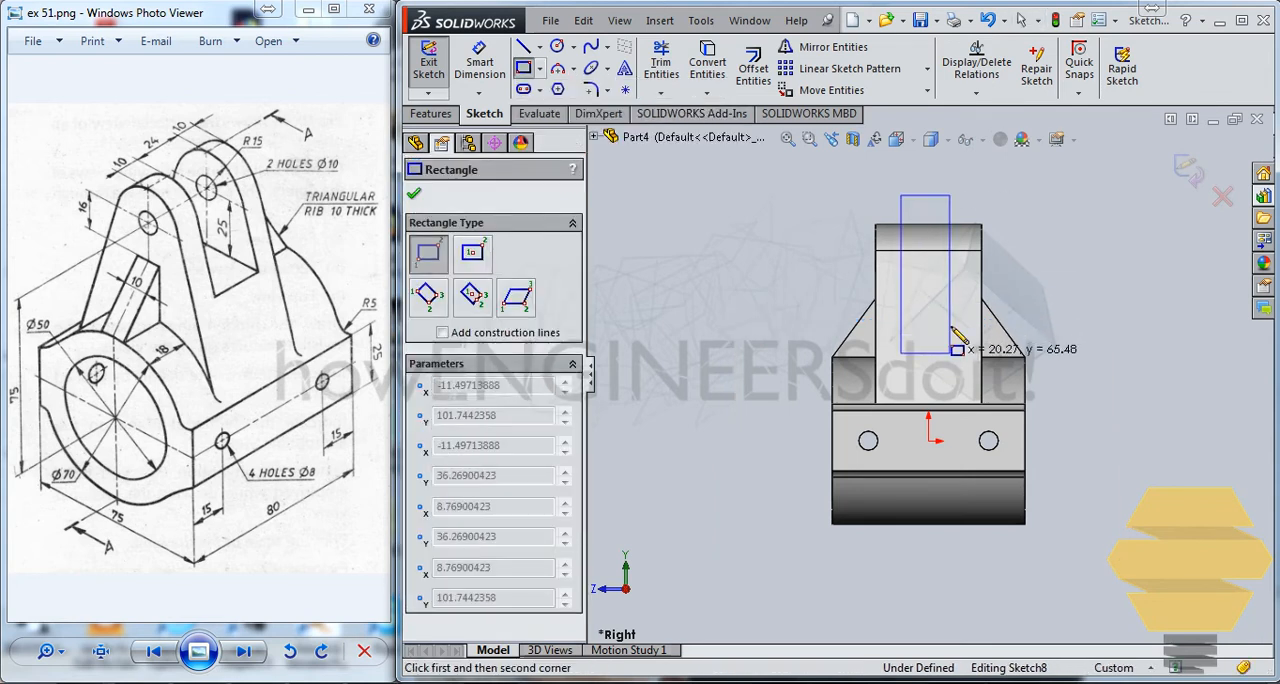
{"action": "left_click", "coordinate": [950, 357]}
{"action": "scroll", "coordinate": [958, 232], "scroll_direction": "down", "scroll_amount": 3}
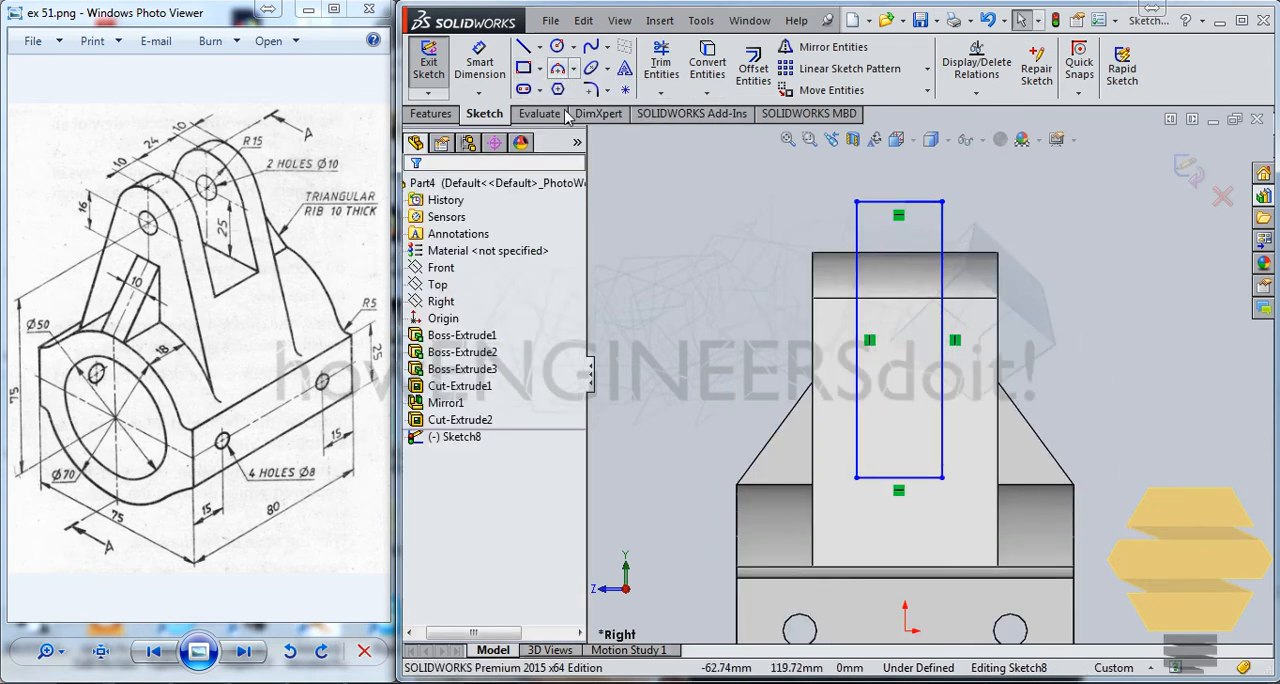
{"action": "scroll", "coordinate": [928, 372], "scroll_direction": "up", "scroll_amount": 2}
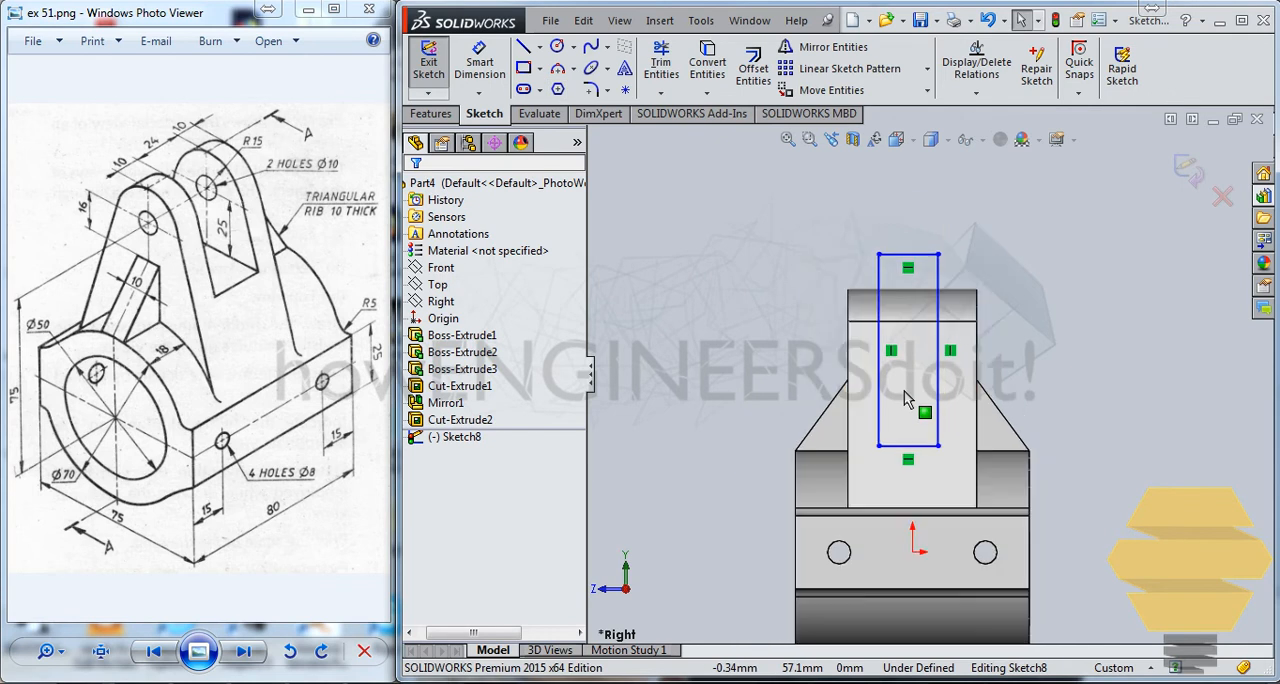
Draw a vertical centerline from the origin upward to a point above the rectangle.
{"action": "left_click", "coordinate": [541, 48]}
{"action": "left_click", "coordinate": [572, 80]}
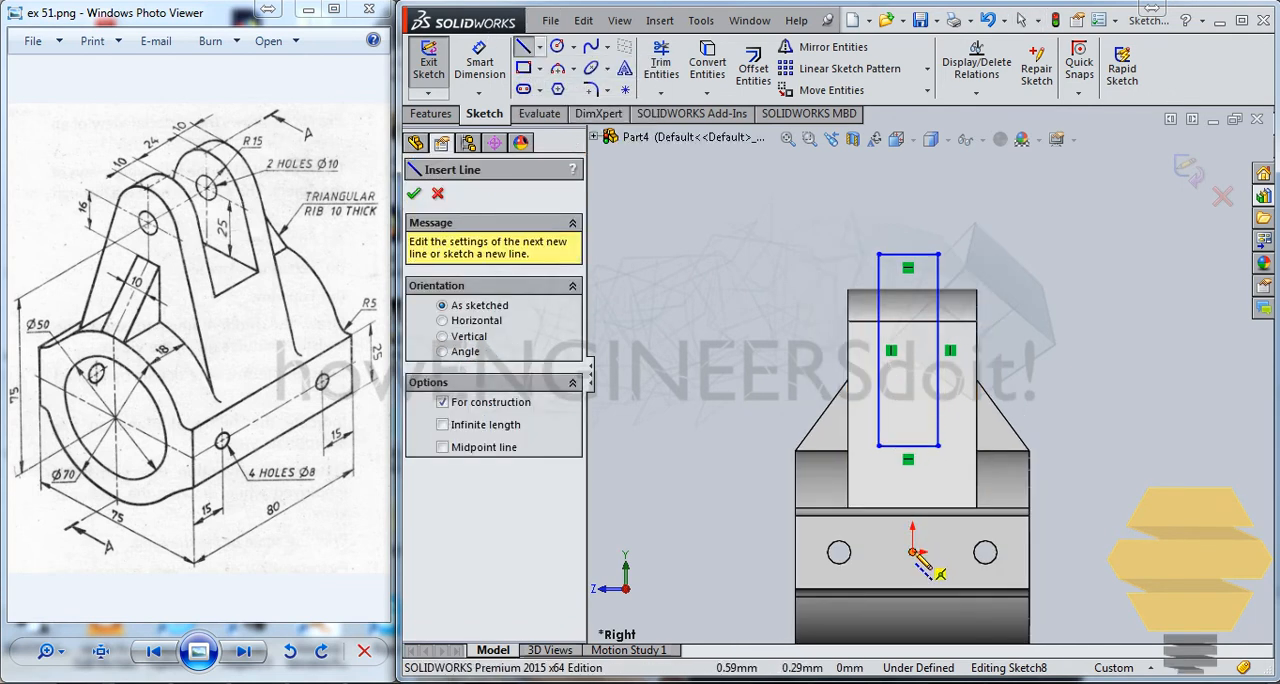
{"action": "left_click", "coordinate": [912, 552]}
{"action": "left_click", "coordinate": [912, 188]}
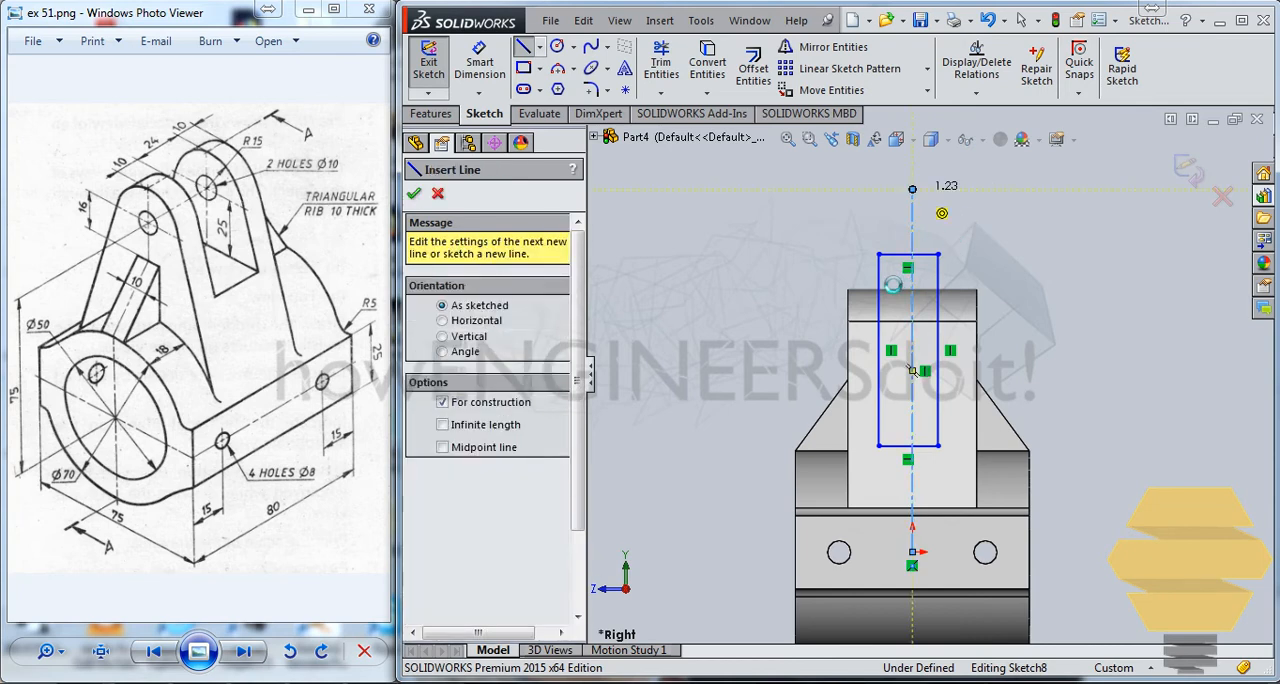
{"action": "key", "text": "Escape"}
Make the rectangle's two vertical sides symmetric about the centerline.
{"action": "left_click", "coordinate": [879, 287]}
{"action": "left_click", "coordinate": [938, 274], "text": "ctrl"}
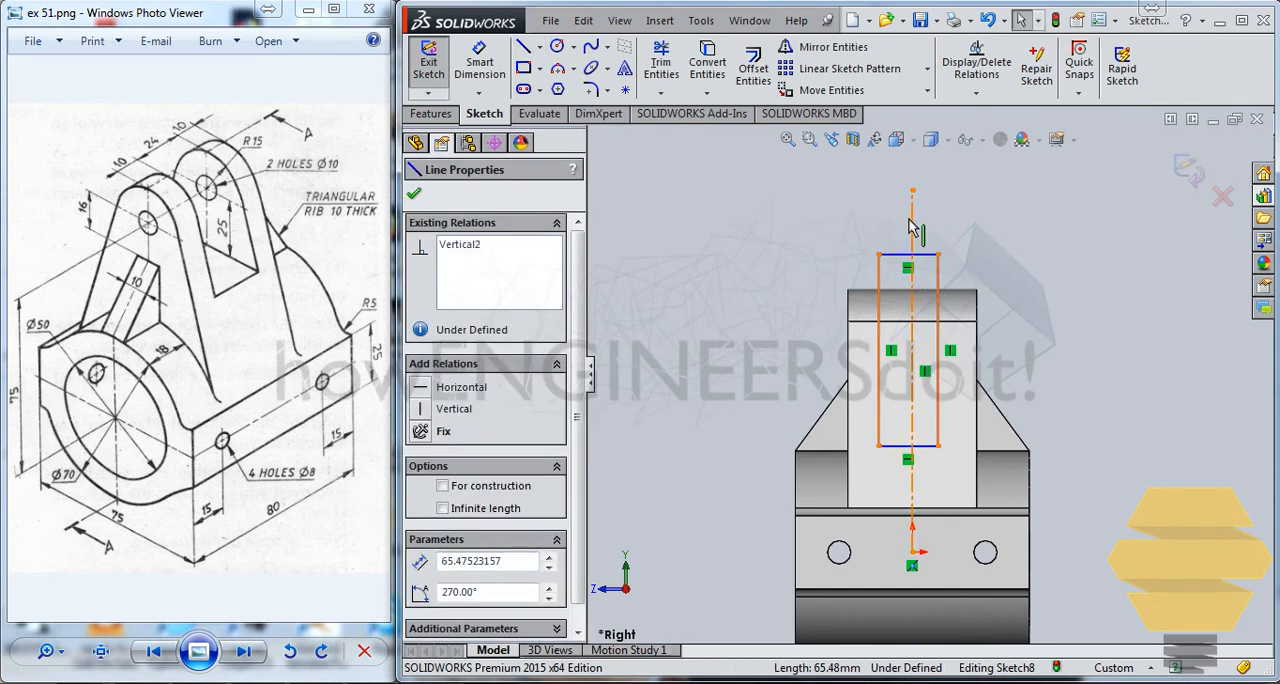
{"action": "left_click", "coordinate": [910, 226], "text": "ctrl"}
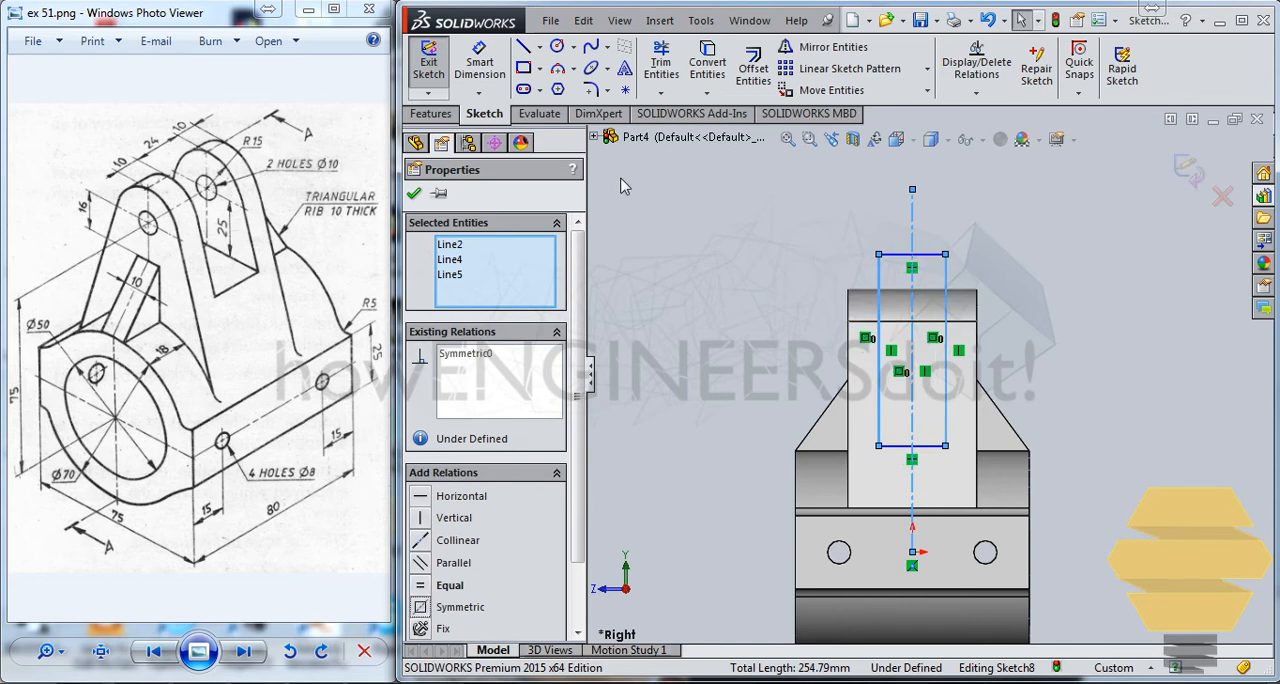
{"action": "left_click", "coordinate": [414, 196]}
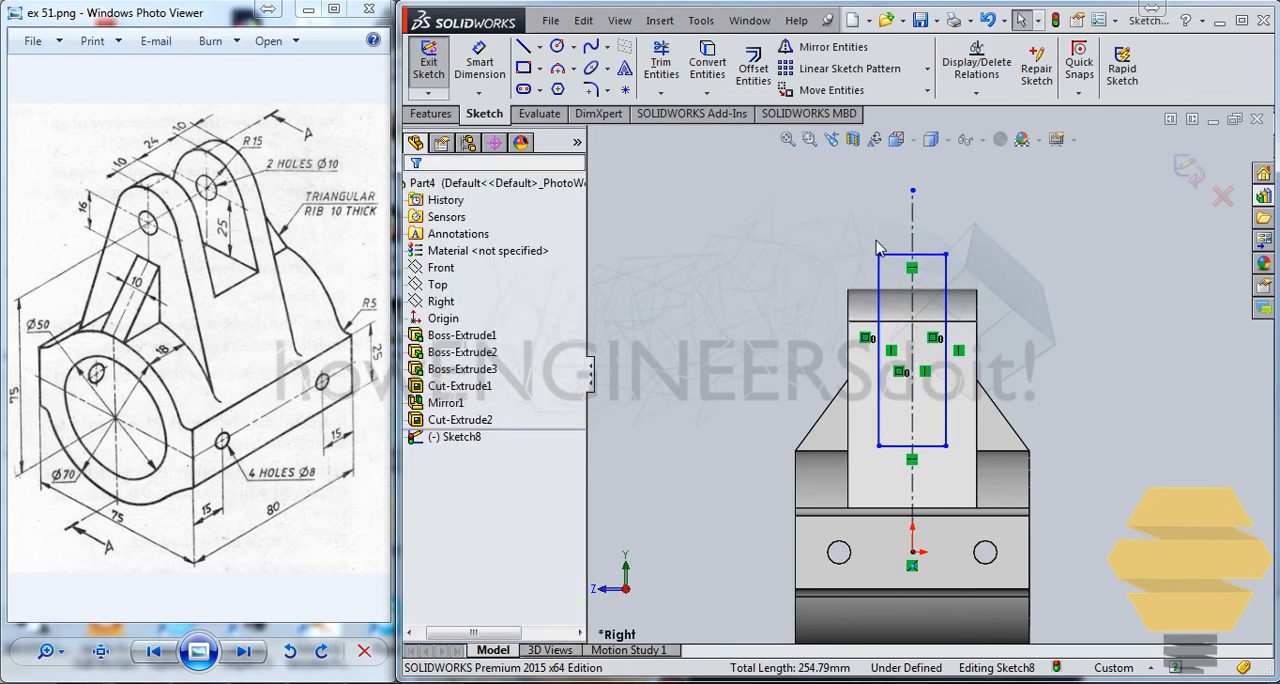
Dimension the rectangle's top edge and set its width to 24 mm.
{"action": "scroll", "coordinate": [918, 280], "scroll_direction": "up", "scroll_amount": 1}
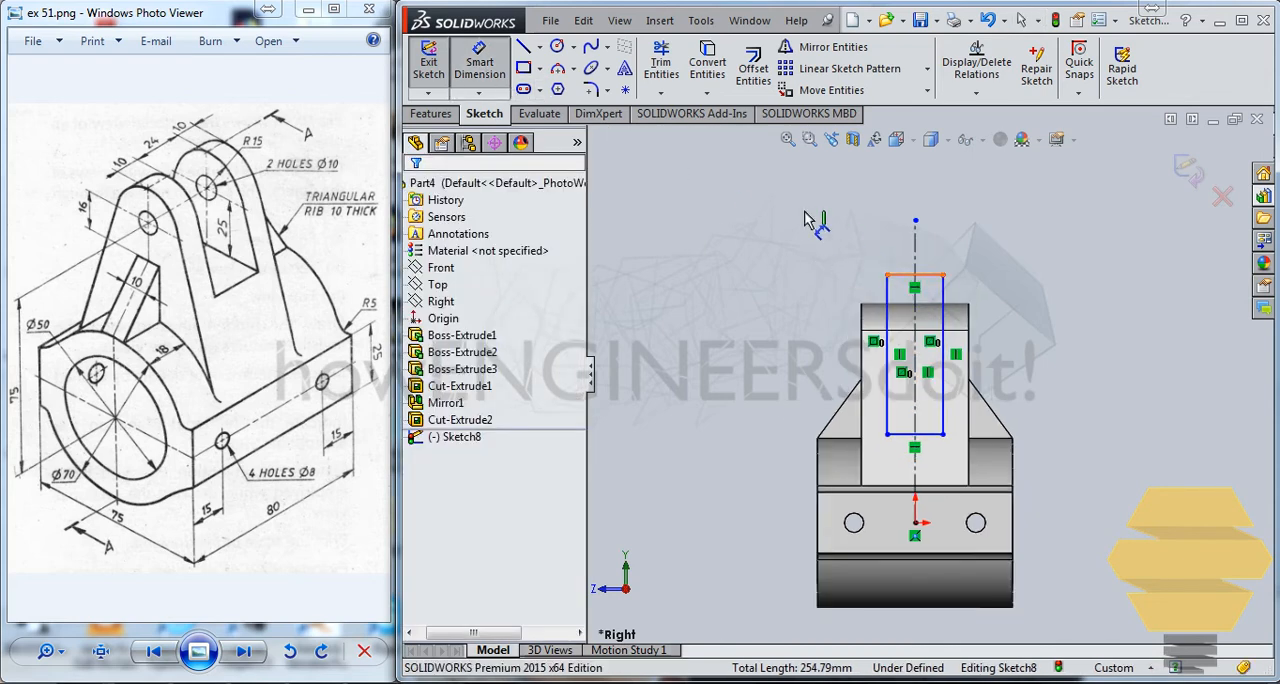
{"action": "left_click", "coordinate": [902, 276]}
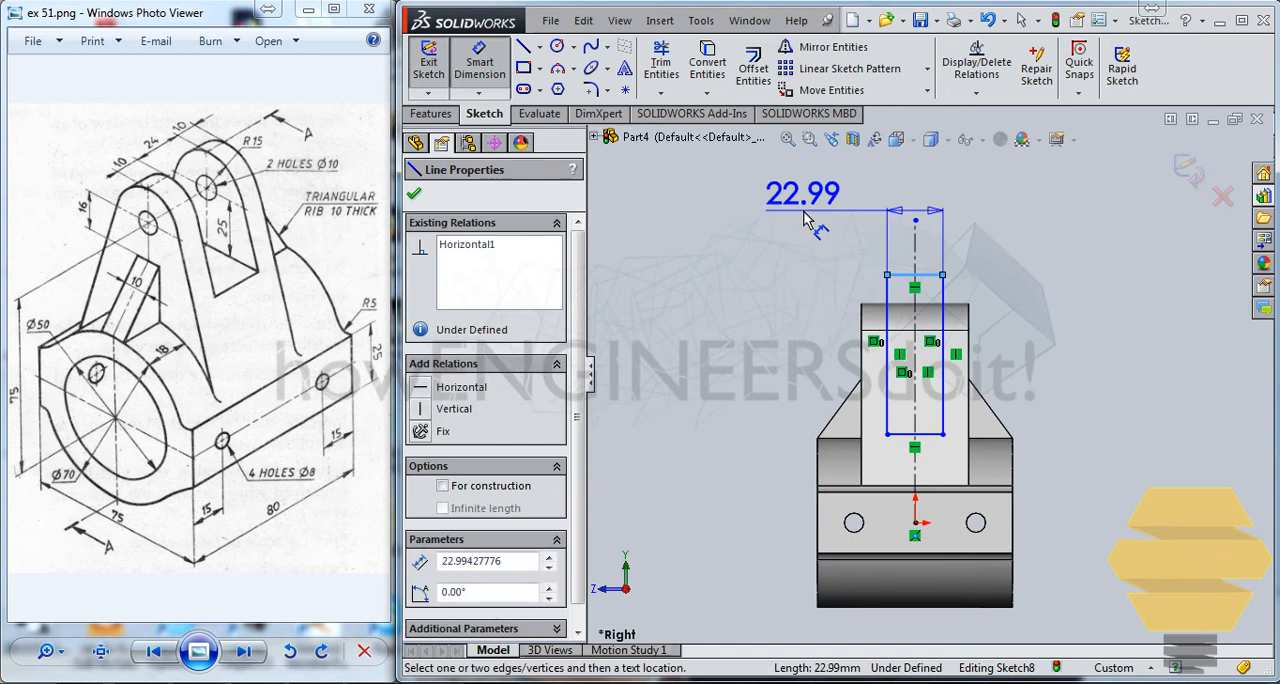
{"action": "left_click", "coordinate": [930, 236]}
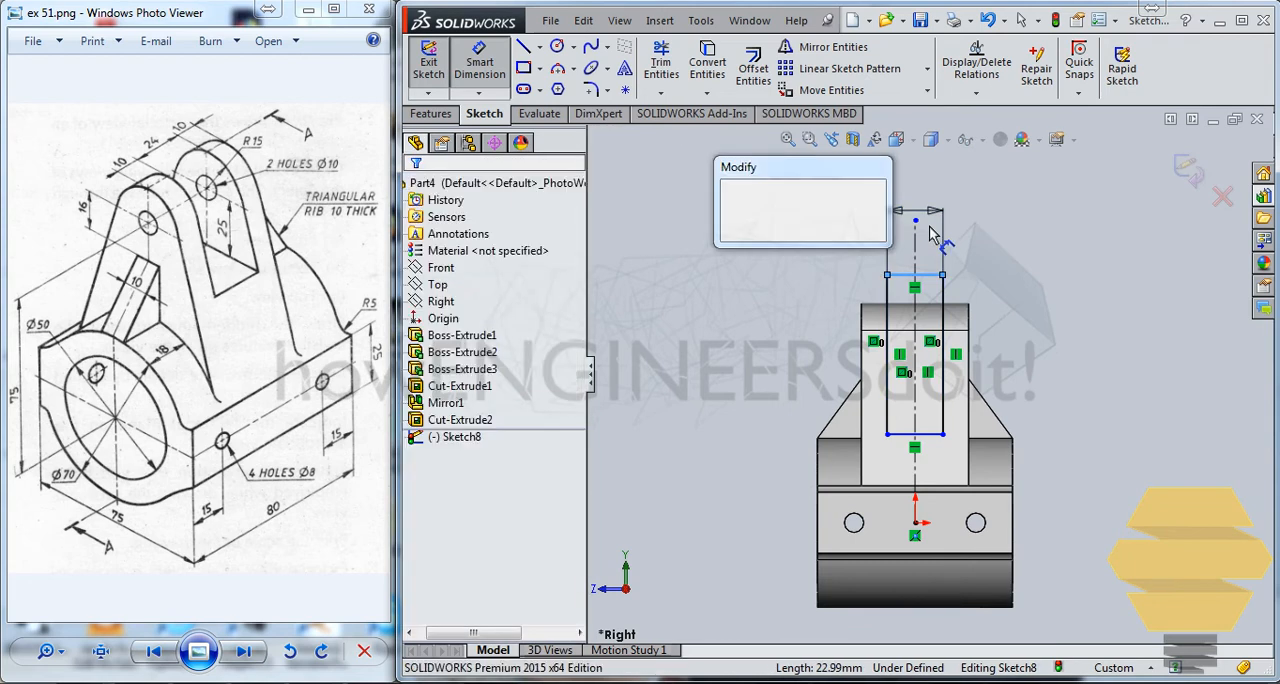
{"action": "type", "text": "24"}
{"action": "key", "text": "Return"}
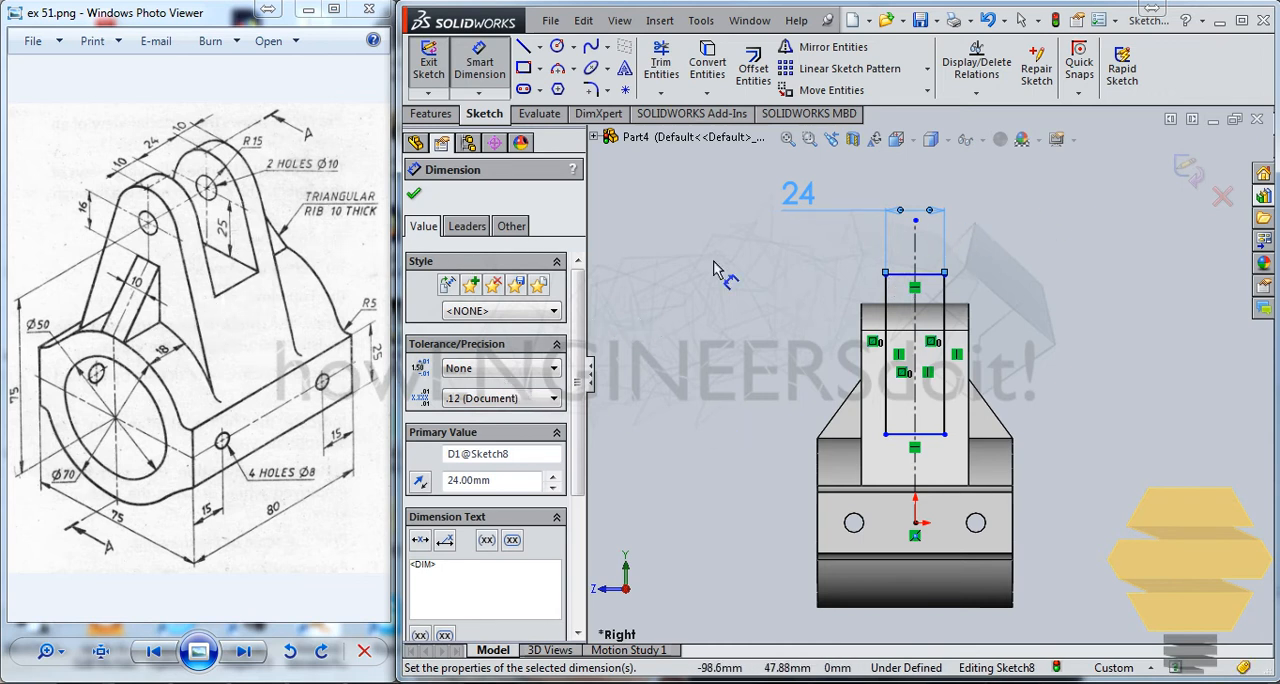
{"action": "middle_click_drag", "start_coordinate": [932, 393], "coordinate": [902, 420]}
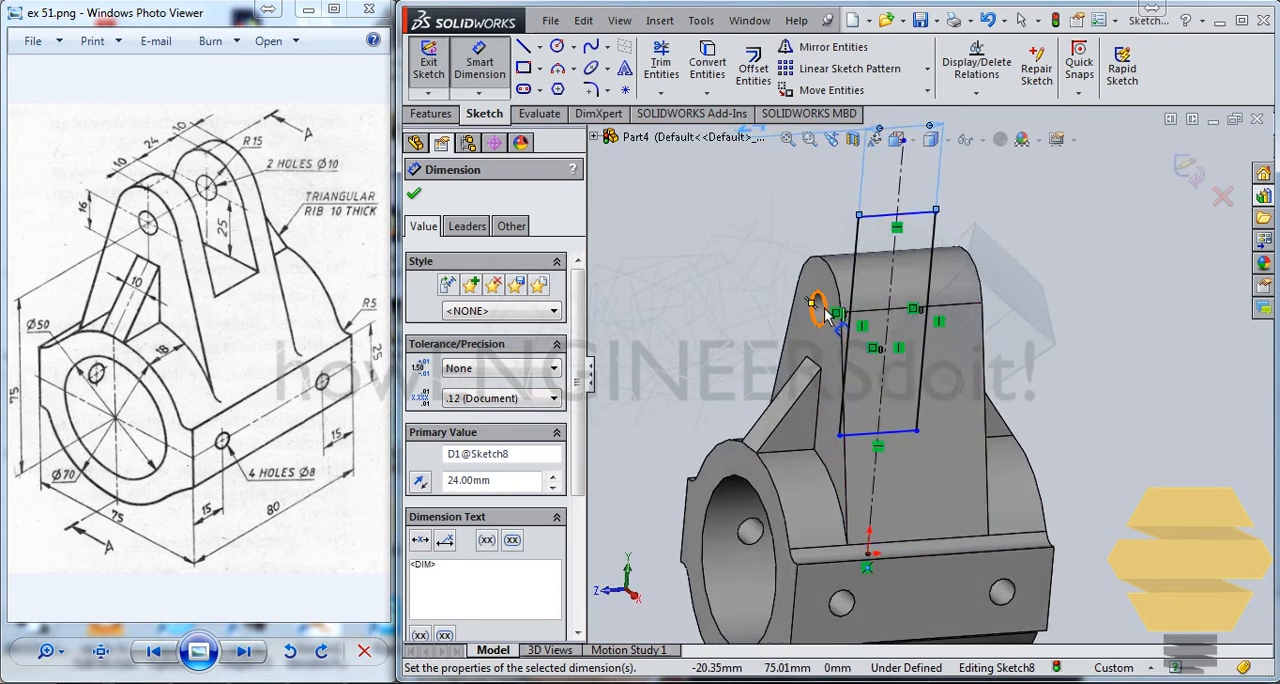
{"action": "left_click", "coordinate": [822, 310]}
{"action": "left_click", "coordinate": [905, 440]}
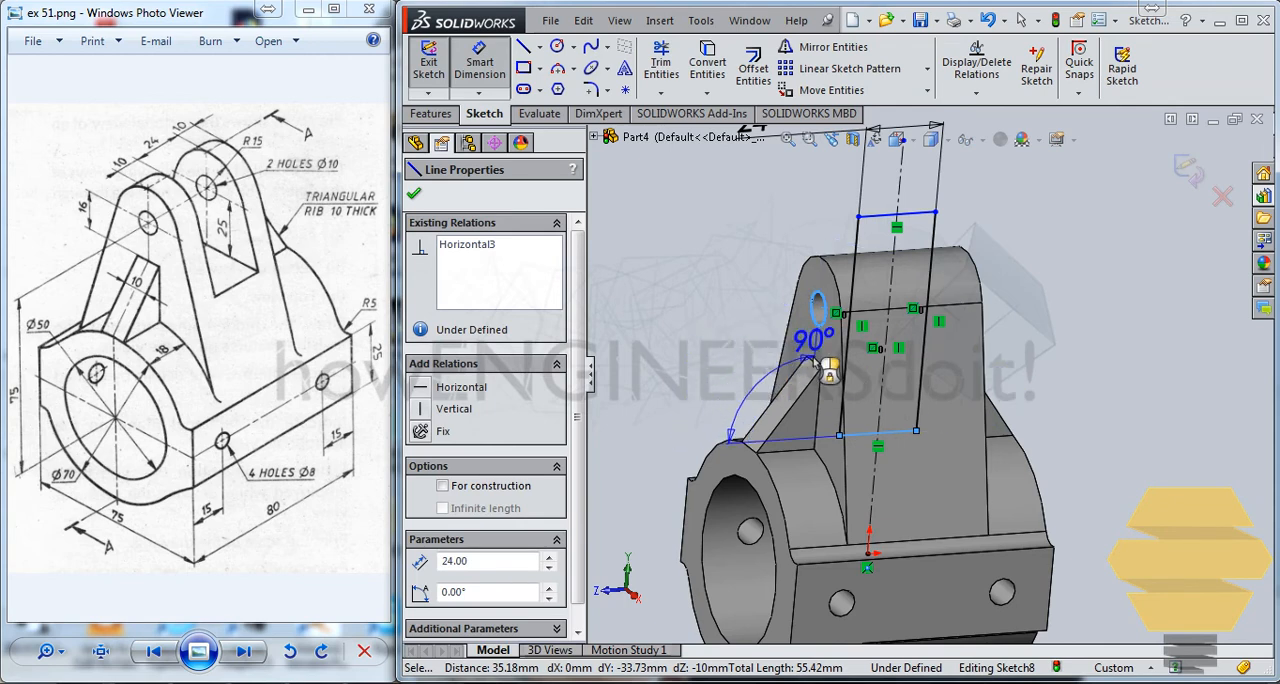
{"action": "scroll", "coordinate": [820, 340], "scroll_direction": "down", "scroll_amount": 4}
{"action": "key", "text": "Escape"}
{"action": "key", "text": "Escape"}
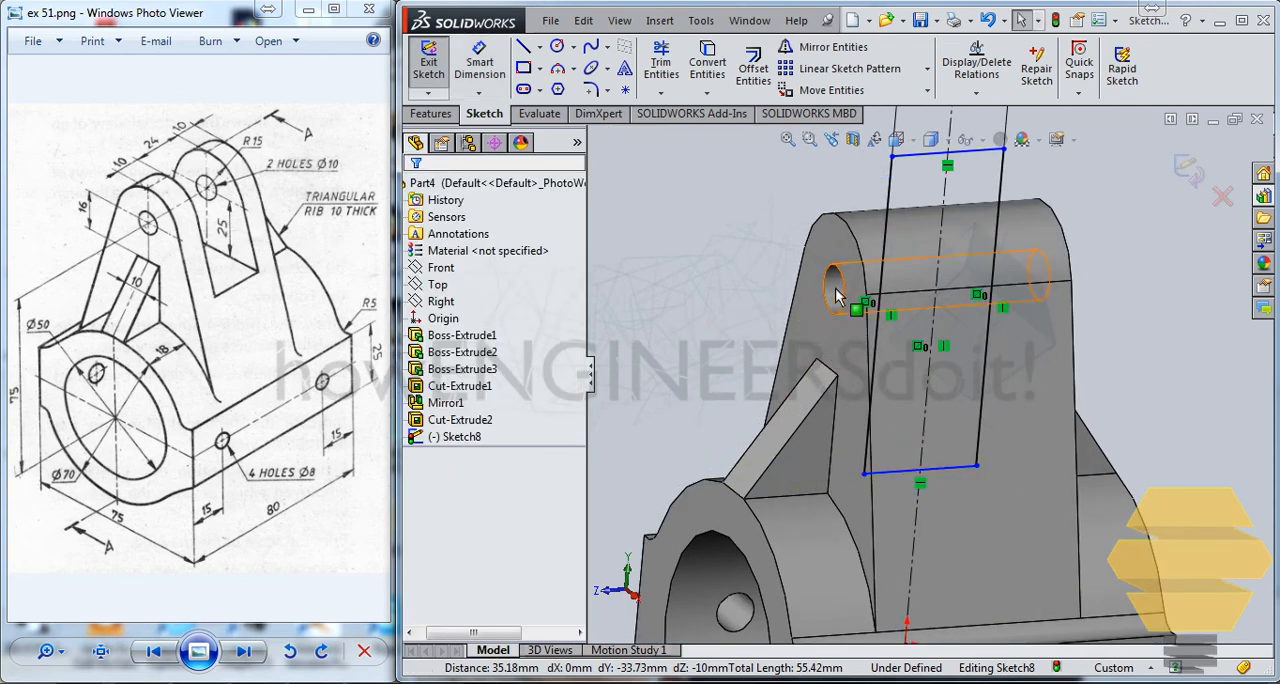
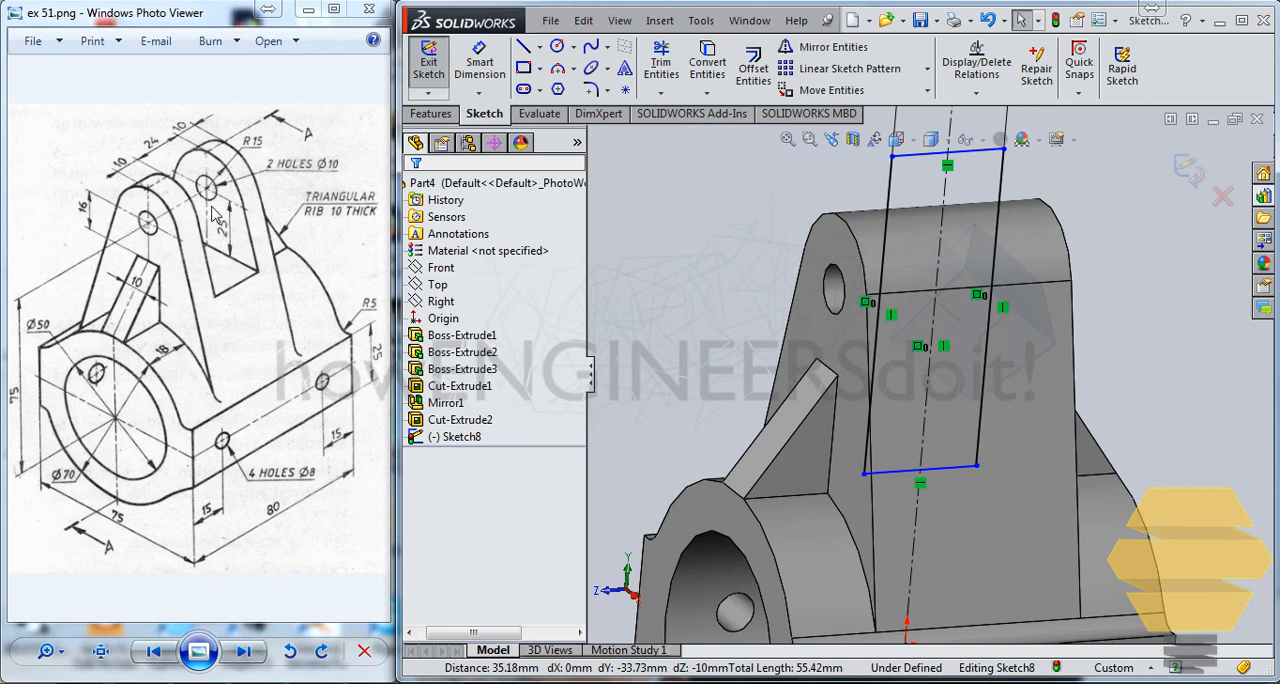
{"action": "left_click", "coordinate": [523, 48]}
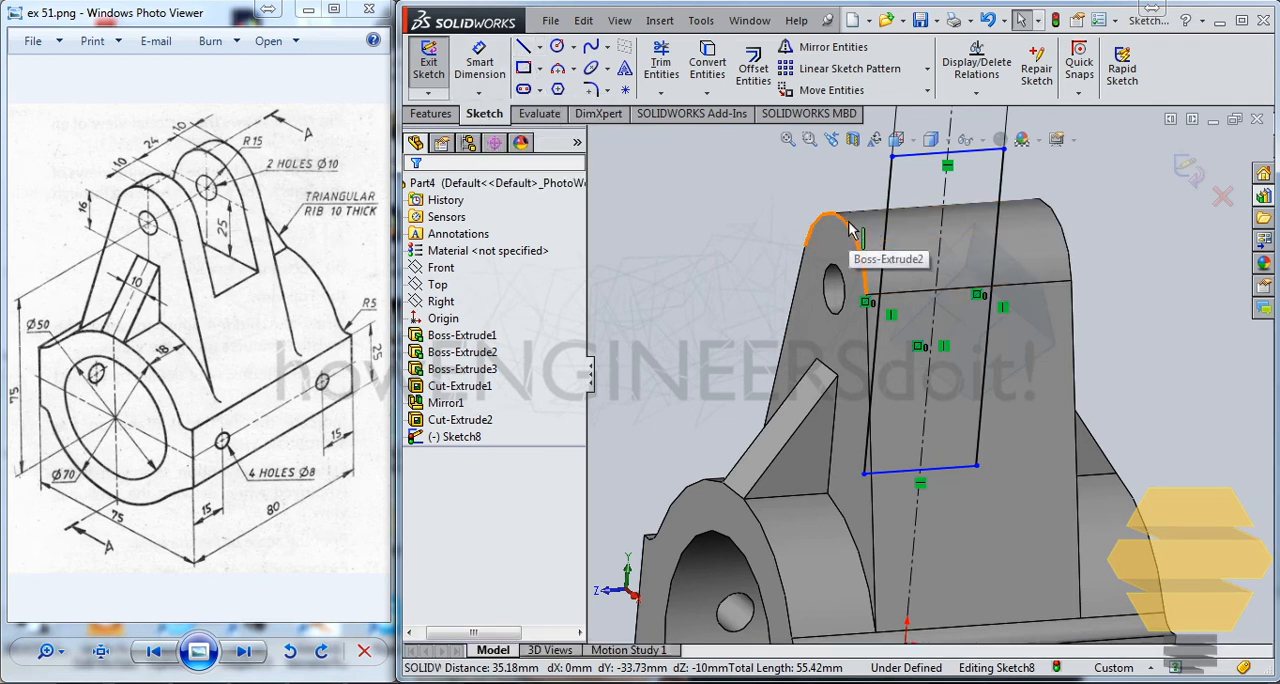
{"action": "left_click", "coordinate": [852, 252]}
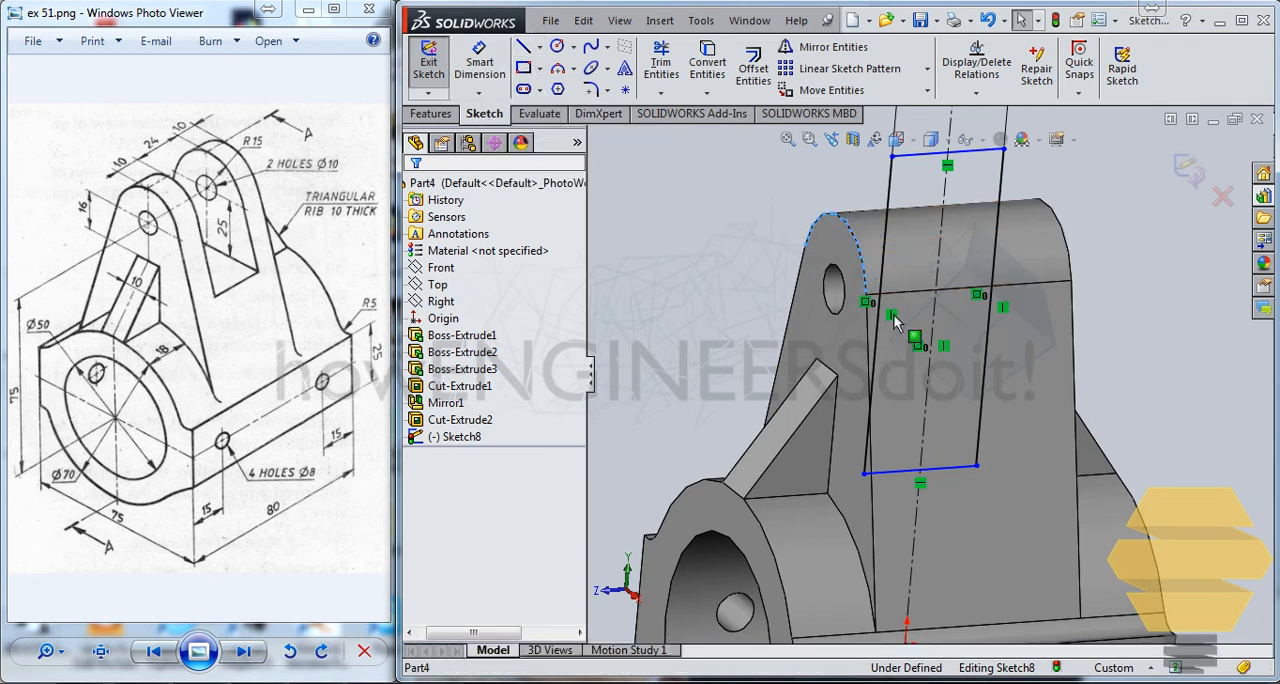
{"action": "left_click", "coordinate": [905, 470]}
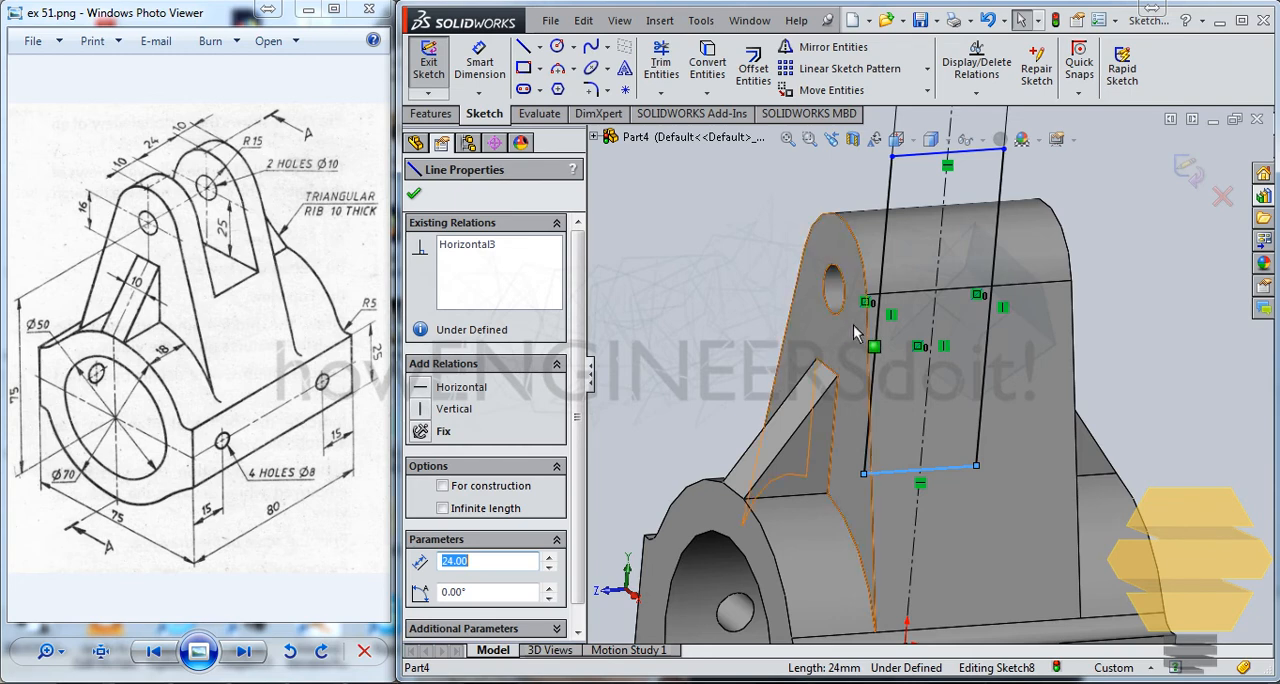
{"action": "middle_click_drag", "start_coordinate": [867, 322], "coordinate": [813, 277]}
{"action": "key", "text": "Escape"}
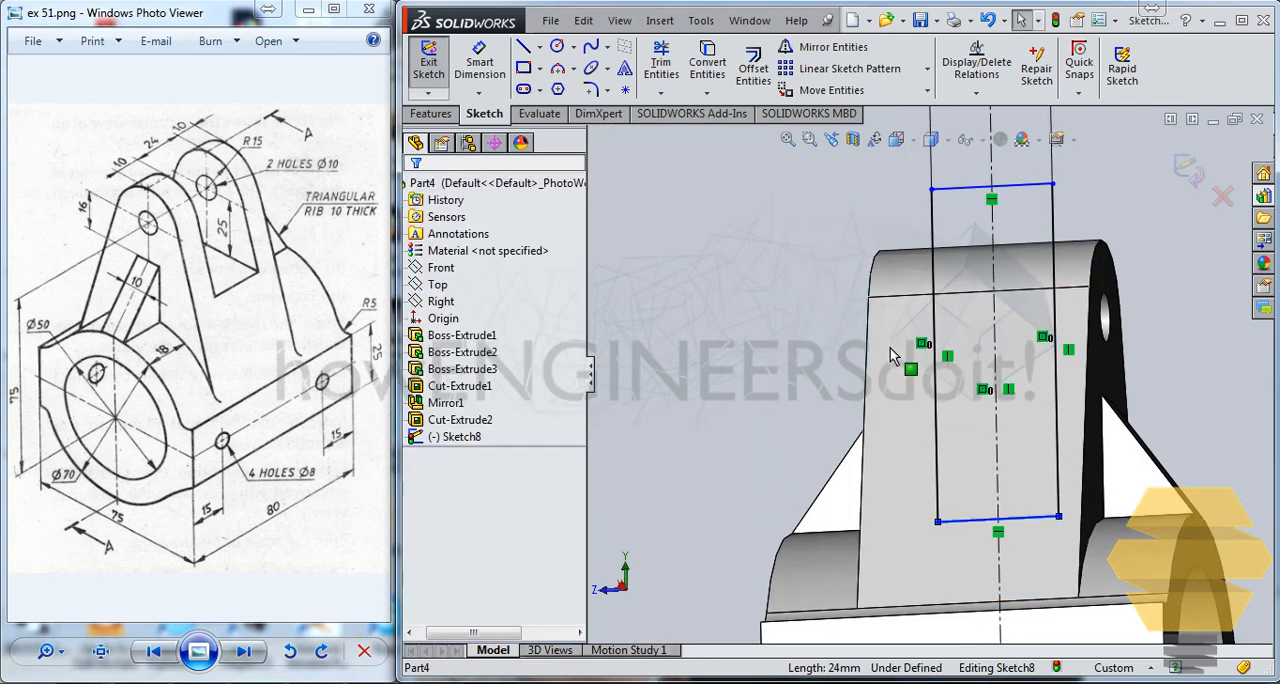
Dimension the rectangle's bottom edge 40 mm below the lug's top edge, and lower the rectangle's top edge to slightly above the lug.
{"action": "middle_click_drag", "start_coordinate": [890, 347], "coordinate": [903, 361]}
{"action": "key", "text": "ctrl+8"}
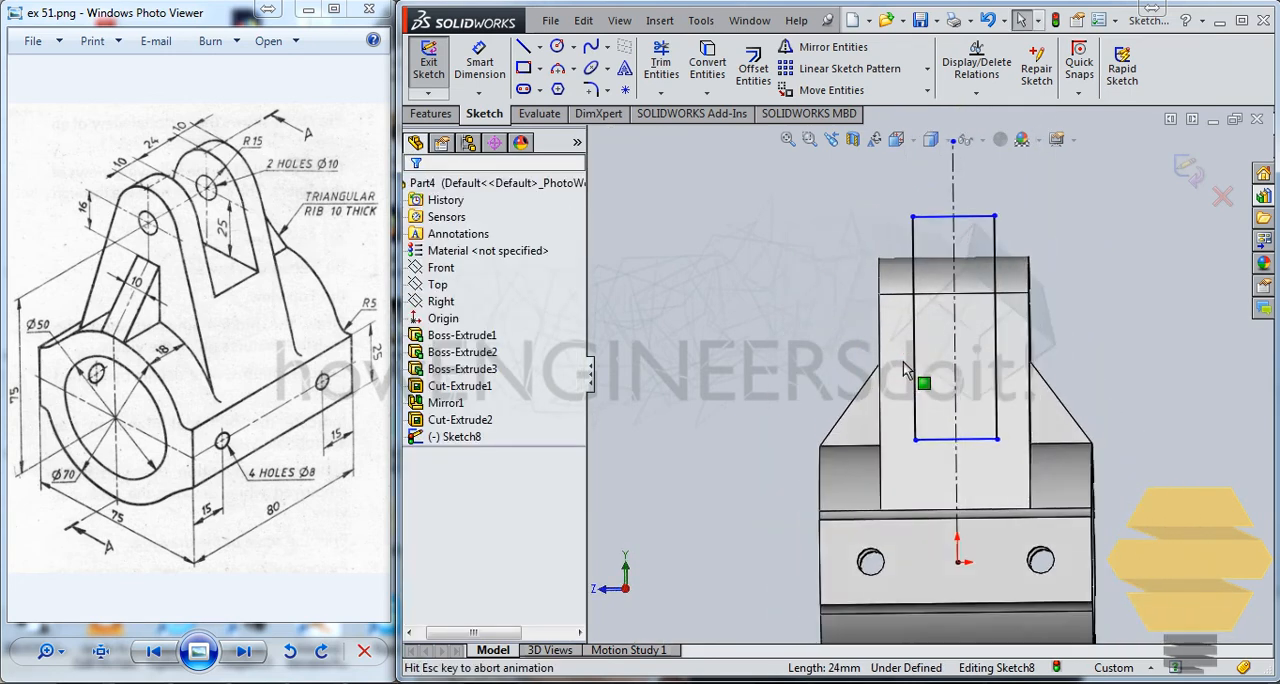
{"action": "scroll", "coordinate": [974, 308], "scroll_direction": "down", "scroll_amount": 4}
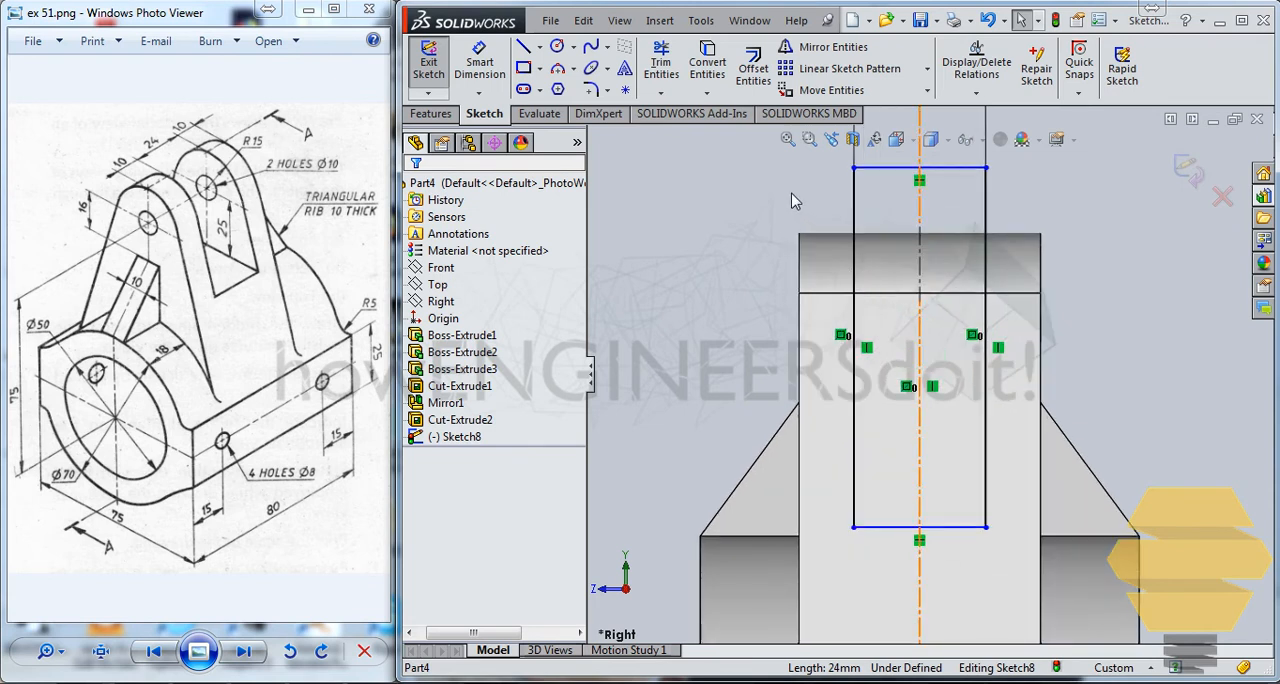
{"action": "left_click", "coordinate": [495, 63]}
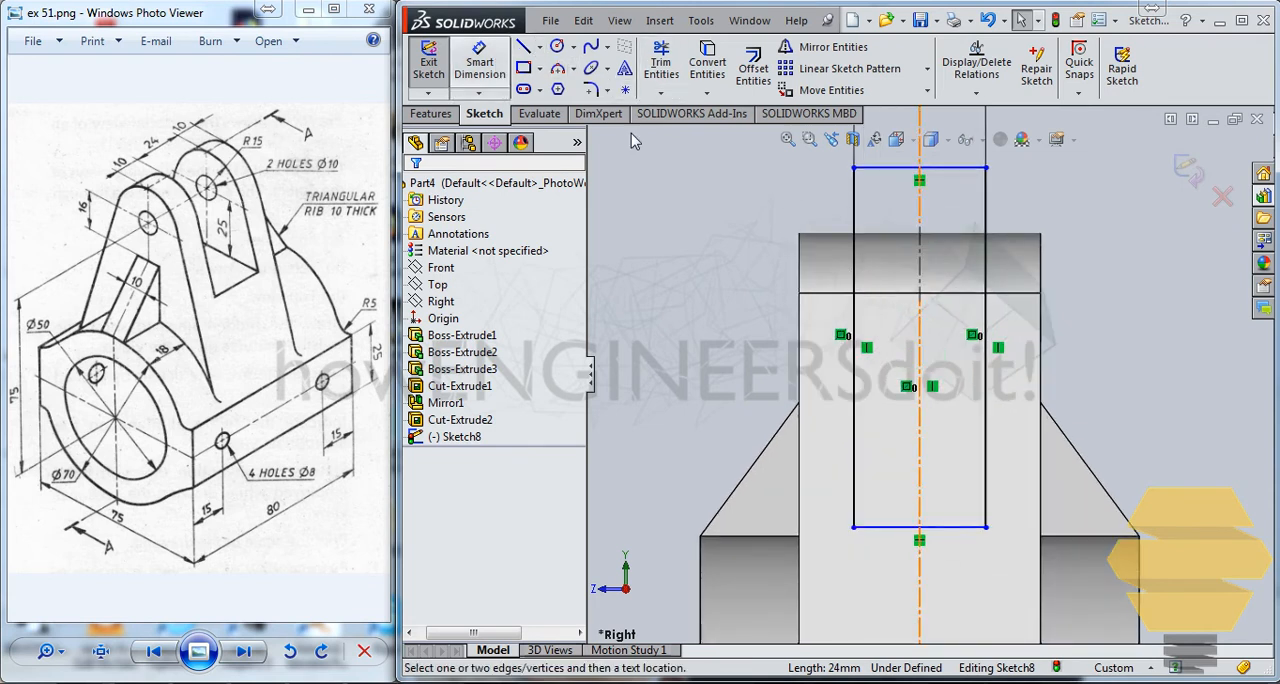
{"action": "left_click", "coordinate": [826, 236]}
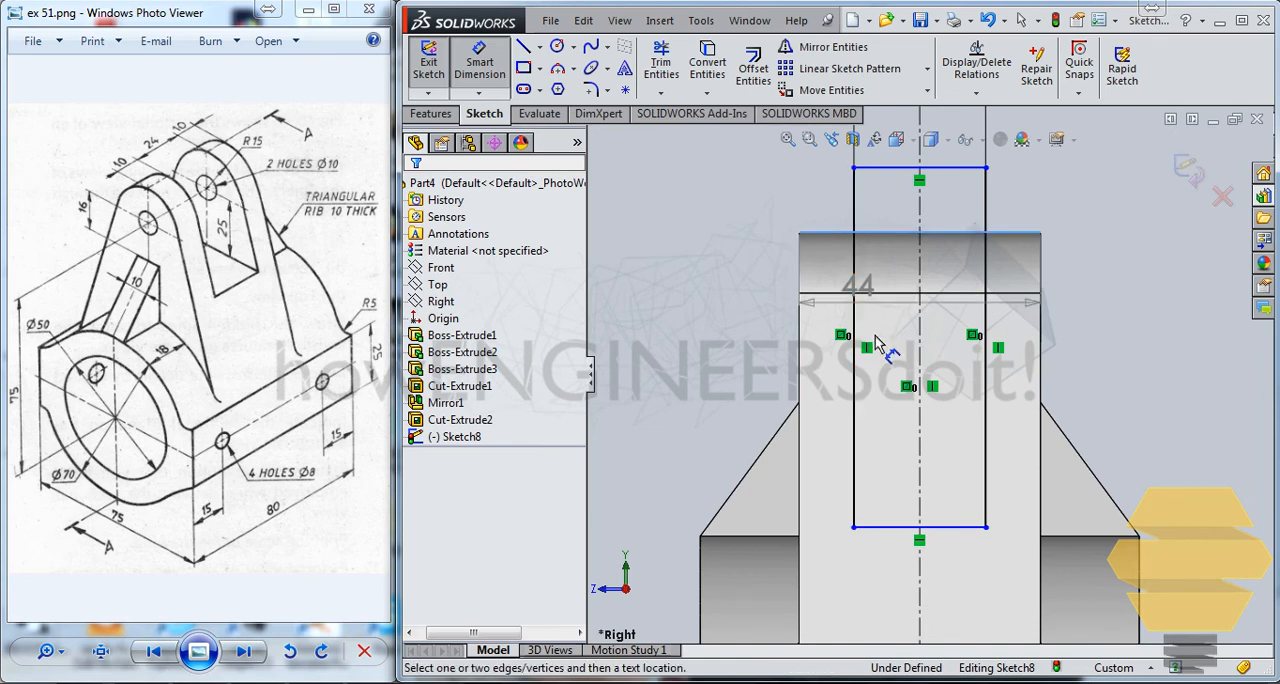
{"action": "left_click", "coordinate": [955, 527]}
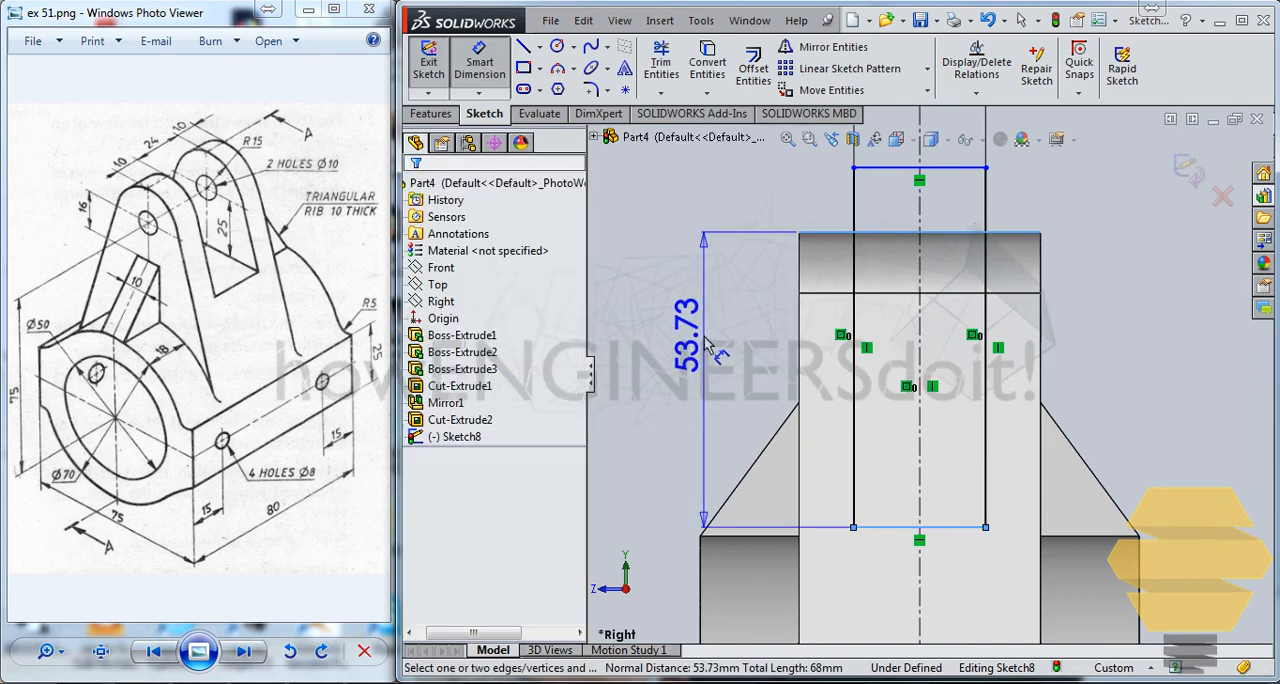
{"action": "left_click", "coordinate": [690, 300]}
{"action": "type", "text": "40"}
{"action": "key", "text": "Return"}
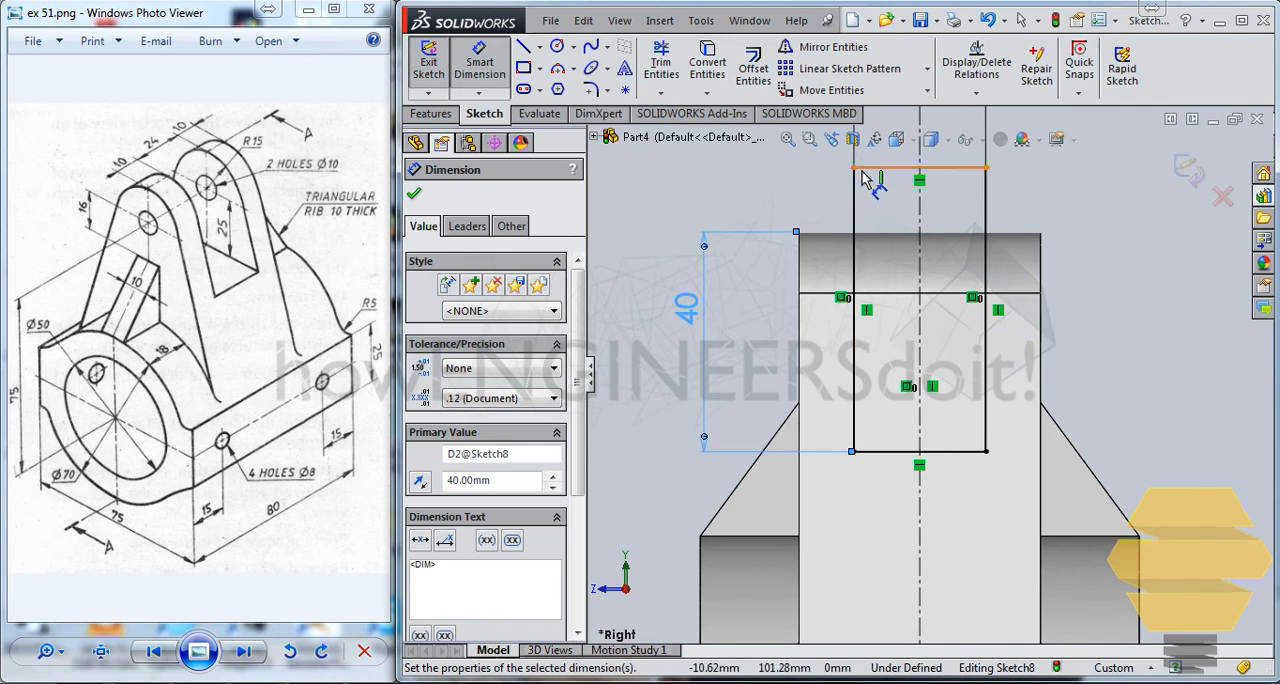
{"action": "key", "text": "Escape"}
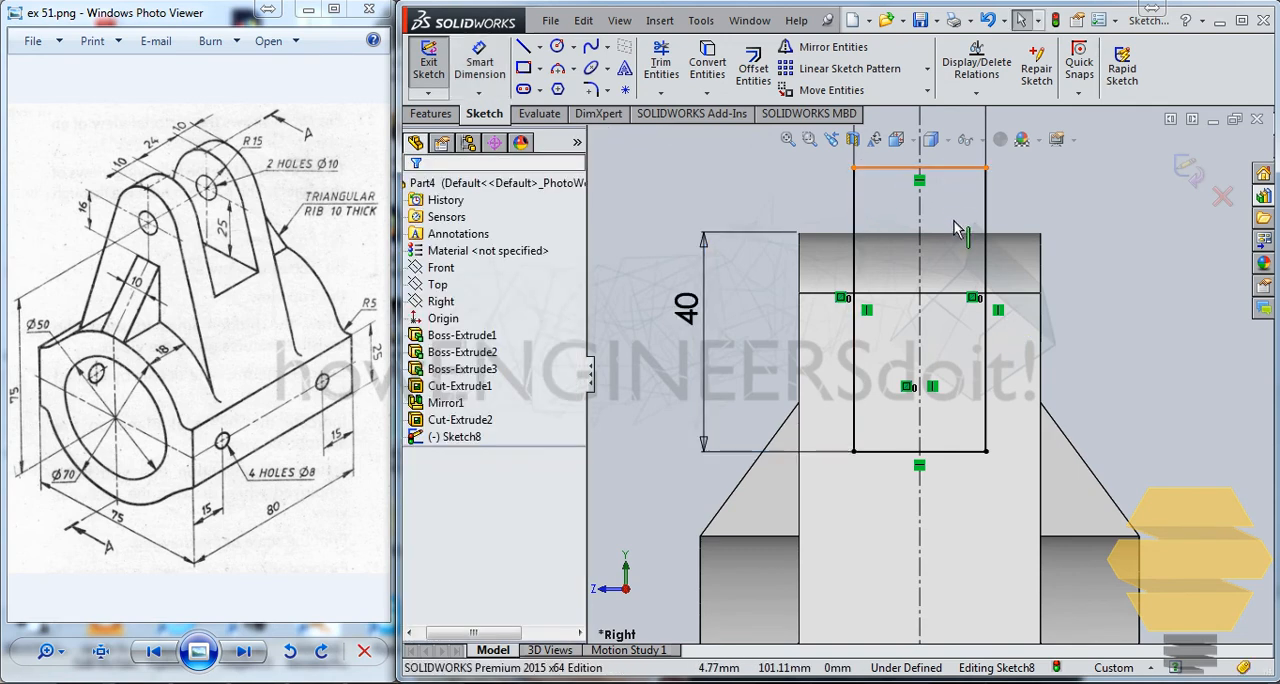
{"action": "mouse_move", "coordinate": [952, 169]}
{"action": "left_mouse_down"}
{"action": "mouse_move", "coordinate": [960, 243]}
{"action": "mouse_move", "coordinate": [976, 208]}
{"action": "left_mouse_up"}
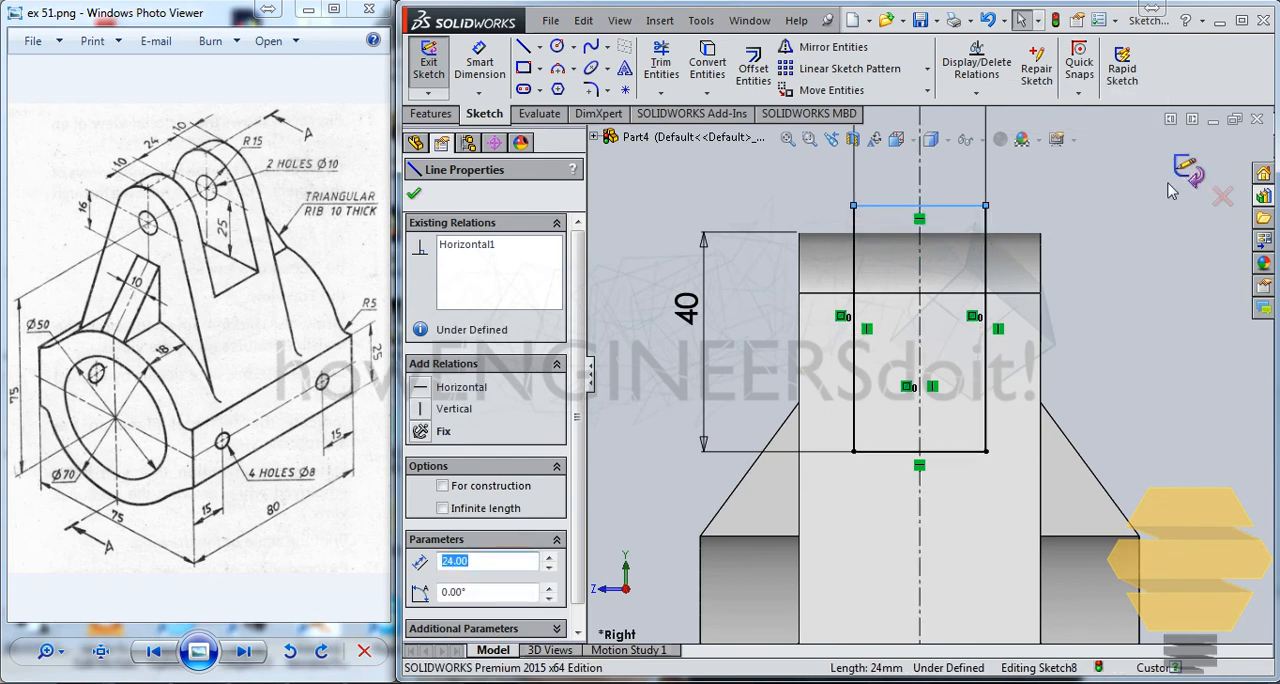
Finish the sketch and extrude-cut the slot through the upright lug, using Up To Next in both Direction 1 and Direction 2.
{"action": "left_click", "coordinate": [1174, 182]}
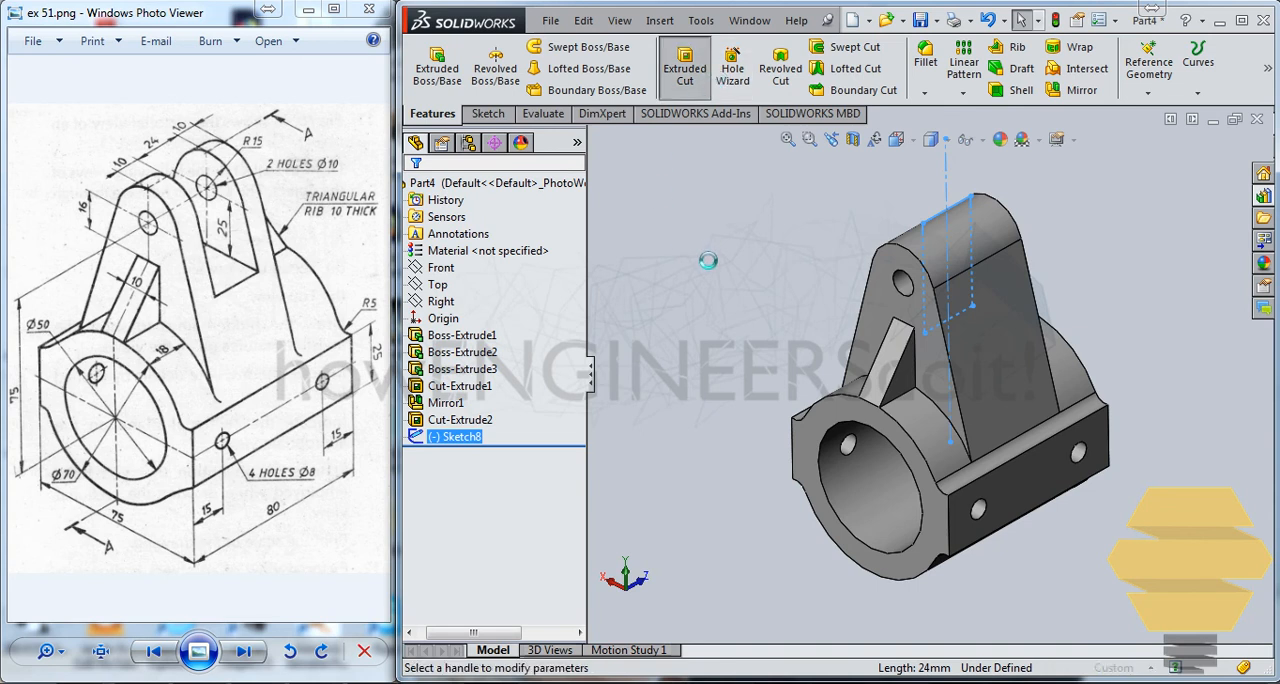
{"action": "left_click", "coordinate": [479, 305]}
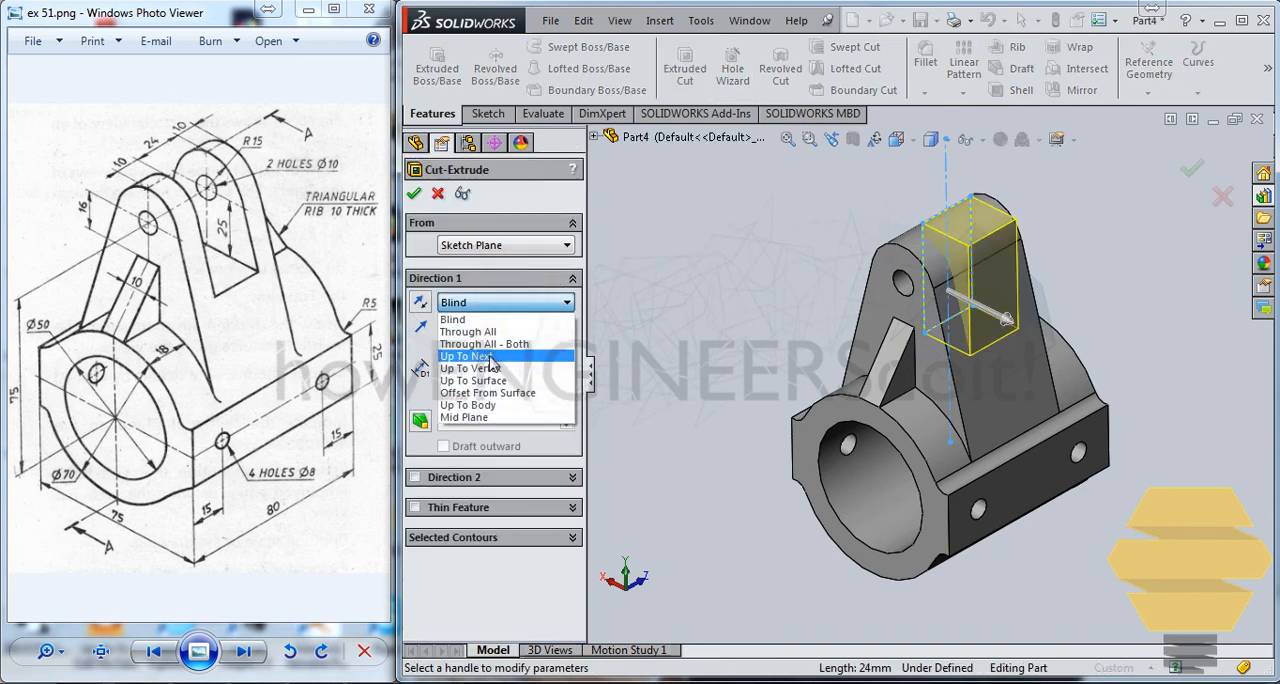
{"action": "left_click", "coordinate": [472, 354]}
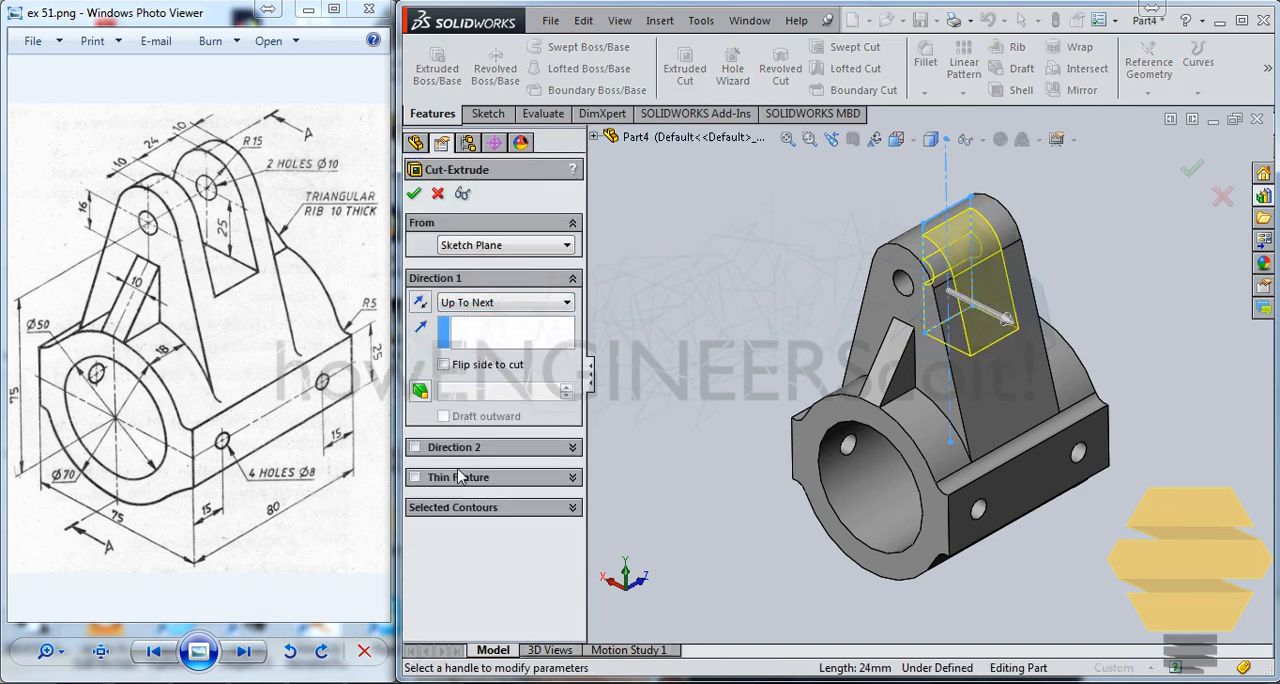
{"action": "left_click", "coordinate": [416, 451]}
{"action": "left_click", "coordinate": [490, 470]}
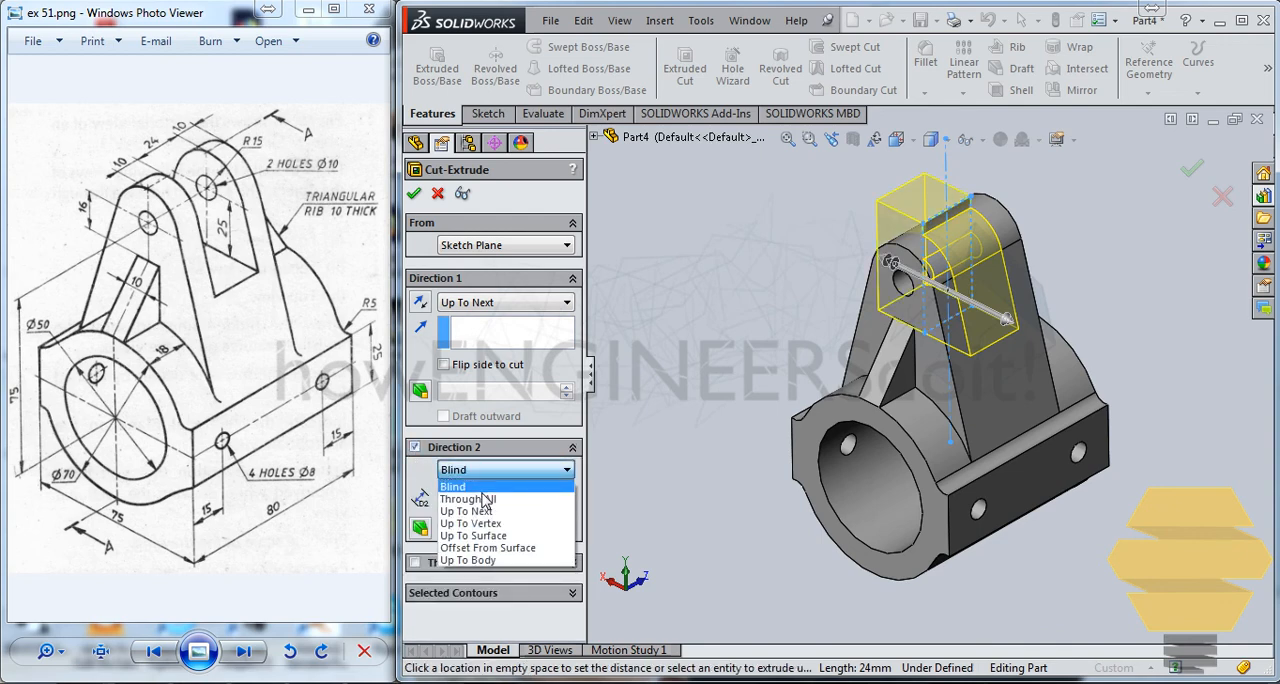
{"action": "left_click", "coordinate": [487, 512]}
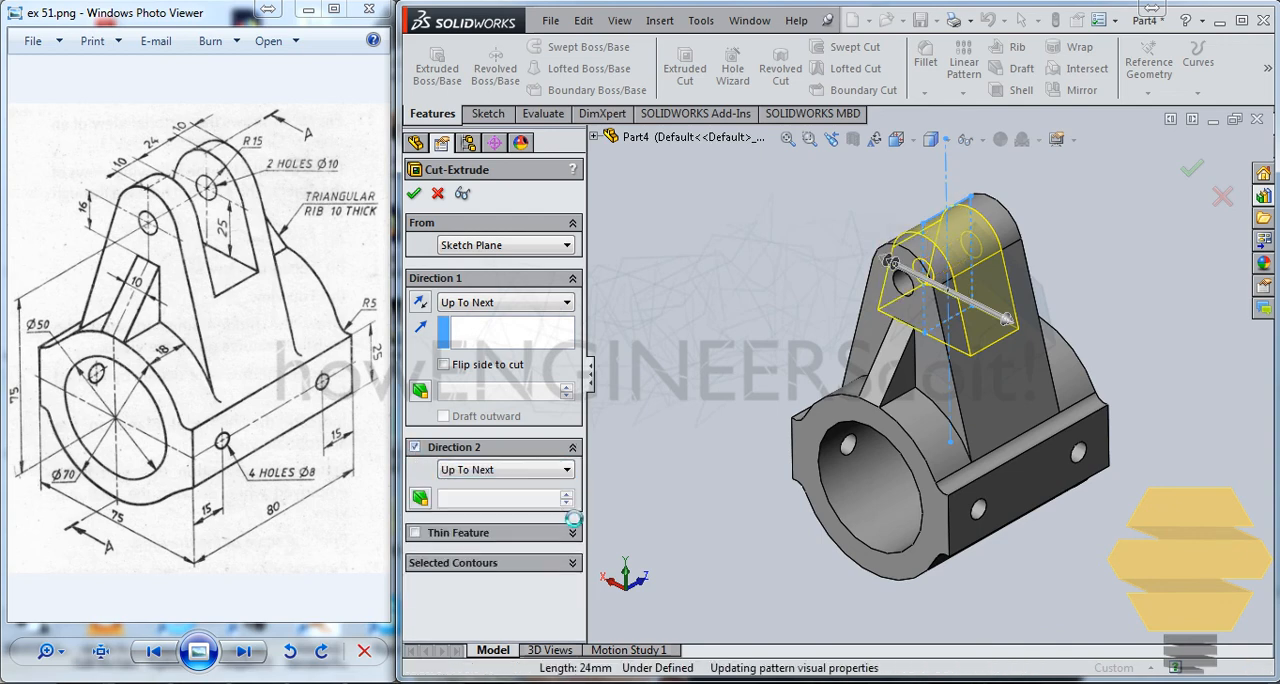
{"action": "key", "text": "Return"}
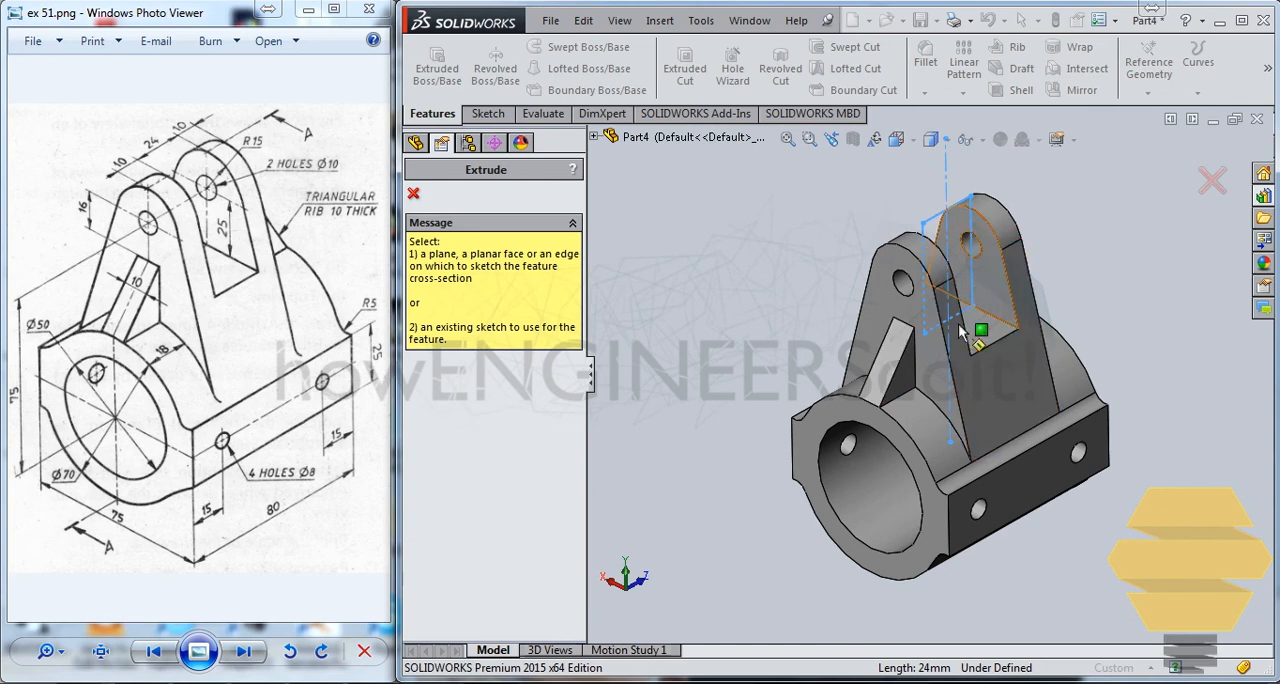
{"action": "middle_click_drag", "start_coordinate": [968, 320], "coordinate": [820, 534]}
{"action": "scroll", "coordinate": [1092, 318], "scroll_direction": "up", "scroll_amount": 2}
{"action": "key", "text": "Escape"}
{"action": "scroll", "coordinate": [1000, 348], "scroll_direction": "down", "scroll_amount": 3}
{"action": "scroll", "coordinate": [903, 489], "scroll_direction": "up", "scroll_amount": 2}
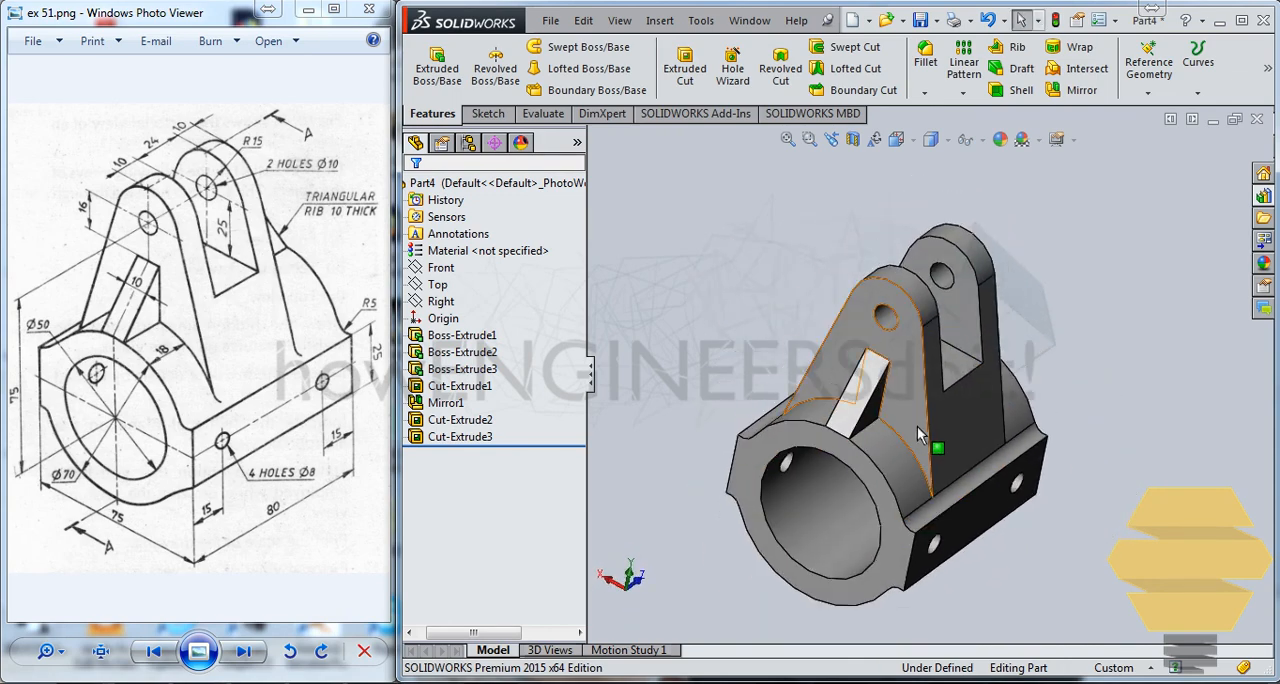